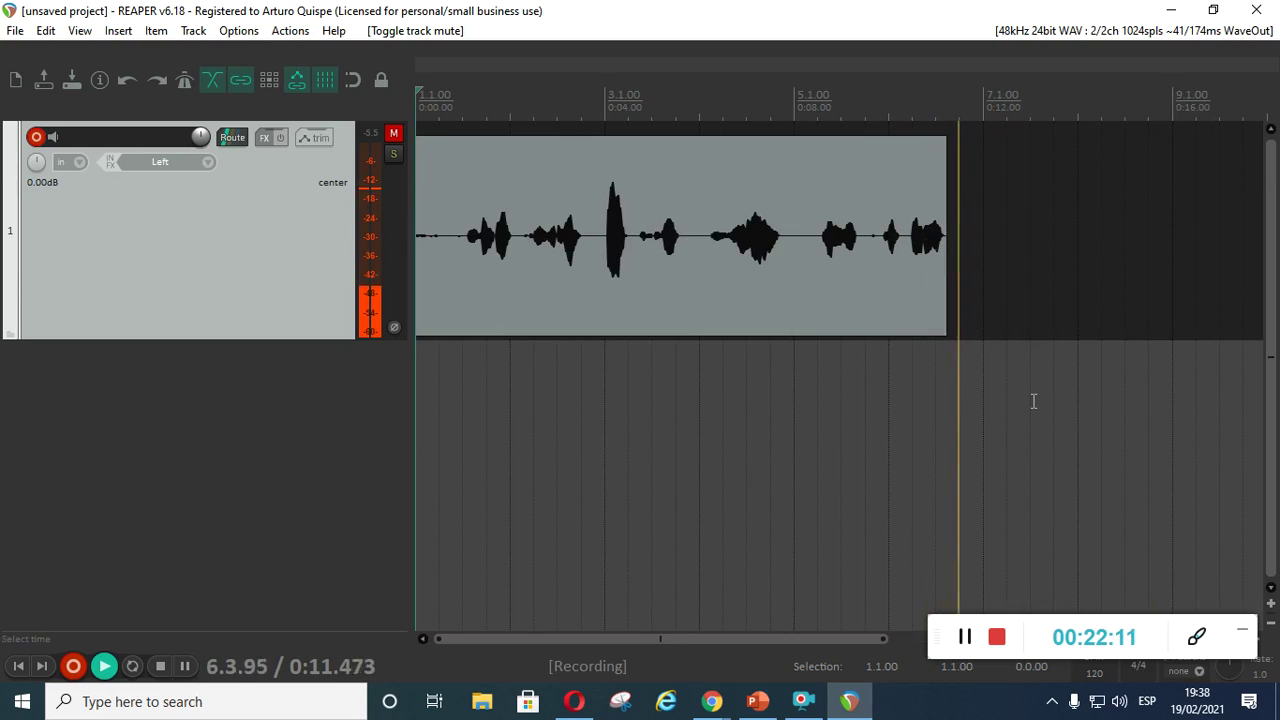
Step: Stop the recording, then unmute track 1 and disarm it for recording
key("space")
left_click(393, 133)
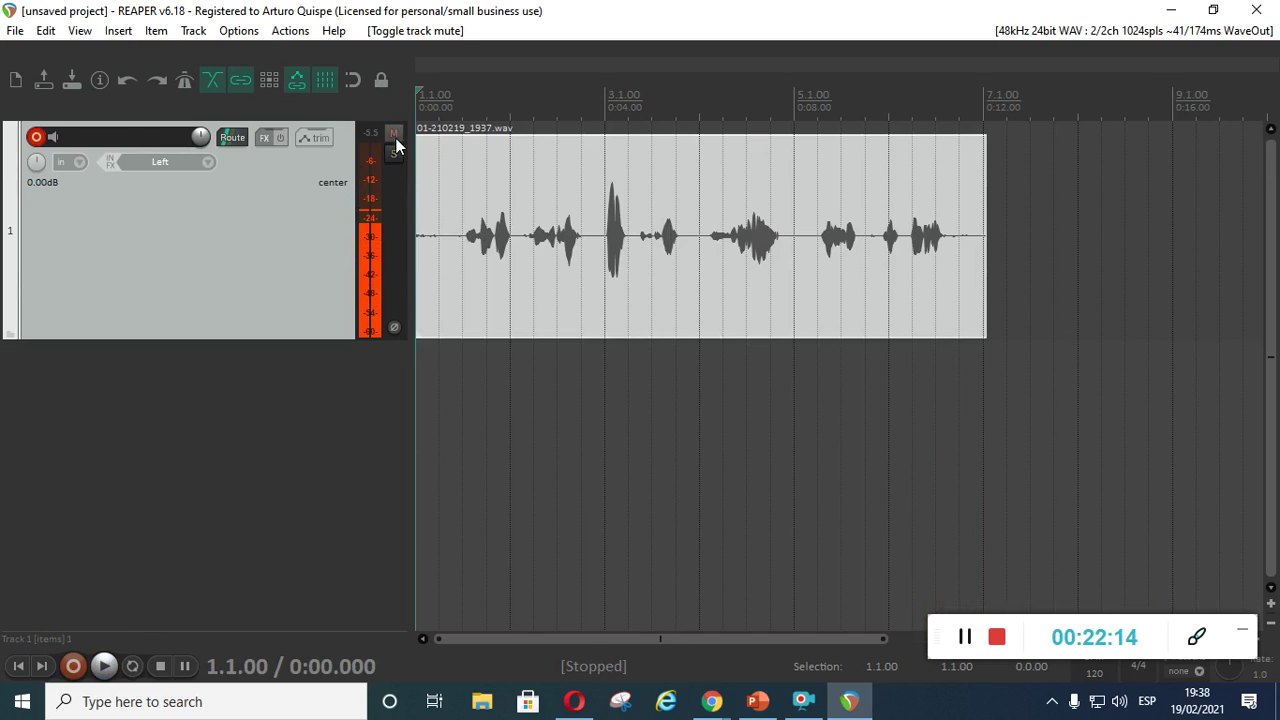
left_click(36, 137)
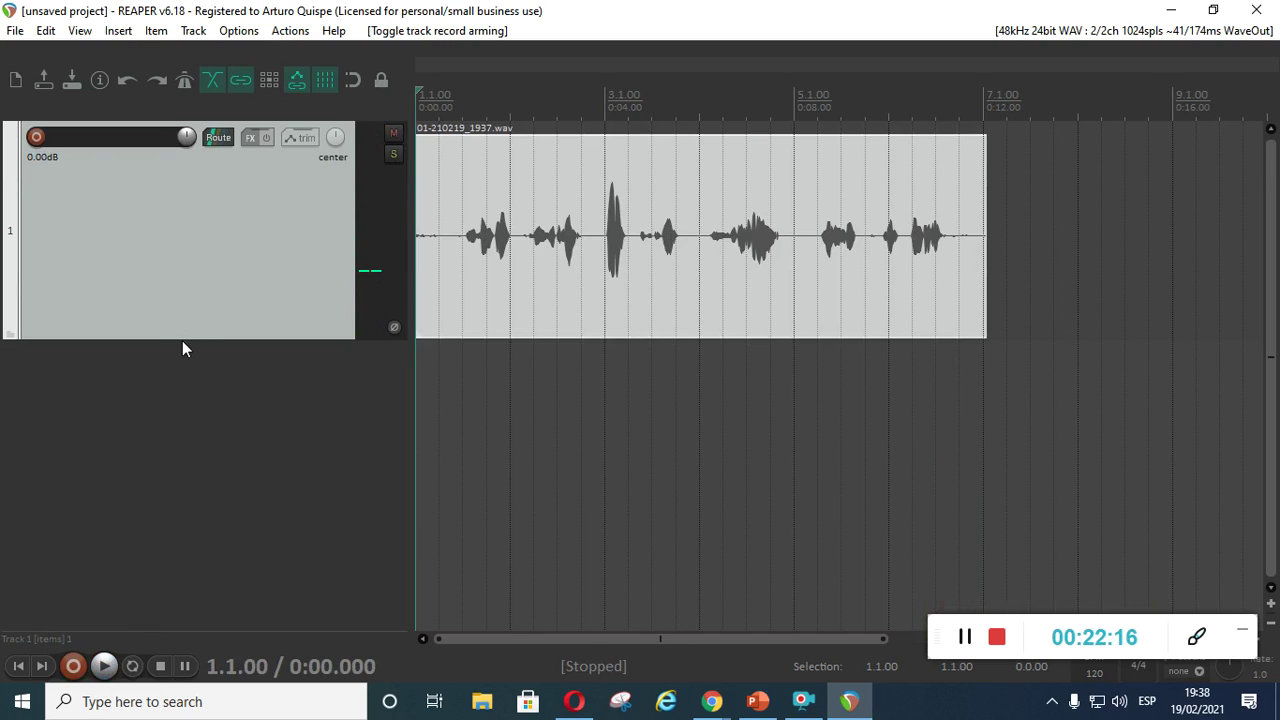
Step: Enlarge track 1's height so the recorded waveform is shown taller
left_click_drag(177, 338, 206, 530)
left_click(630, 376)
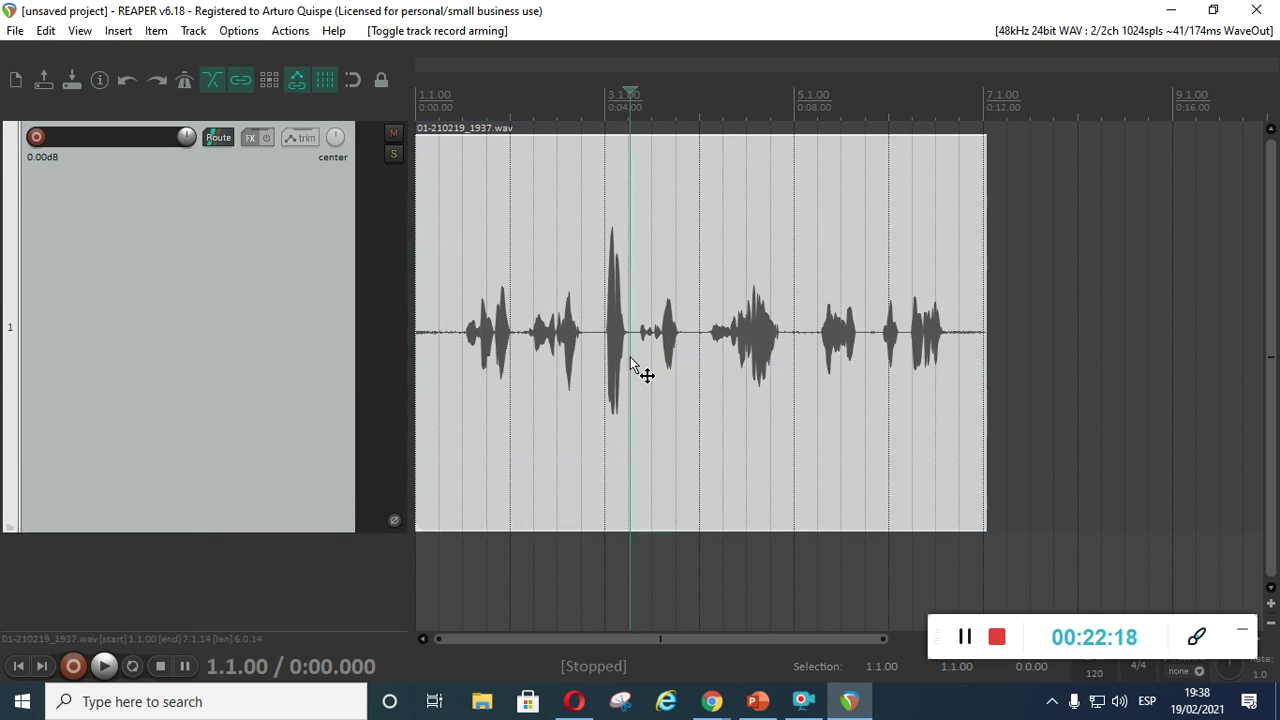
scroll(704, 390, "up", 2)
scroll(707, 389, "down", 2)
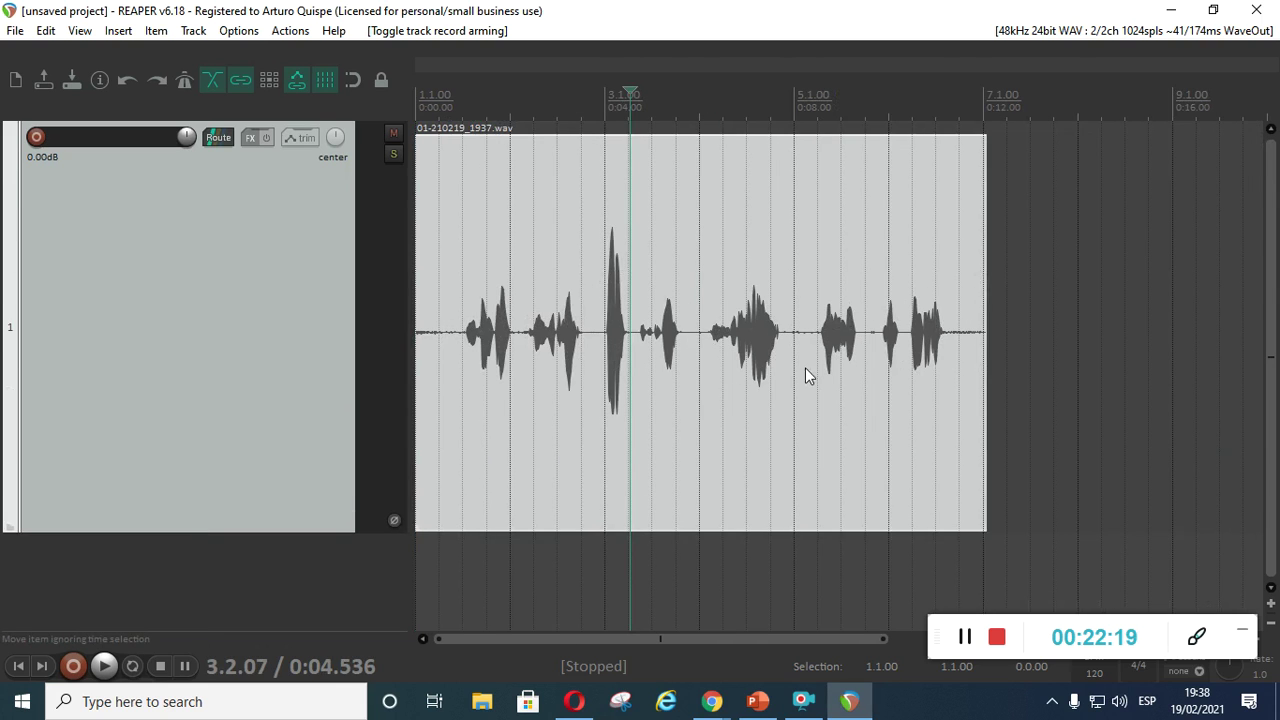
Step: Play back the recorded voice item from about 0:01.010, just before the first phrase, and stop the playback
left_click(463, 233)
scroll(497, 290, "up", 2)
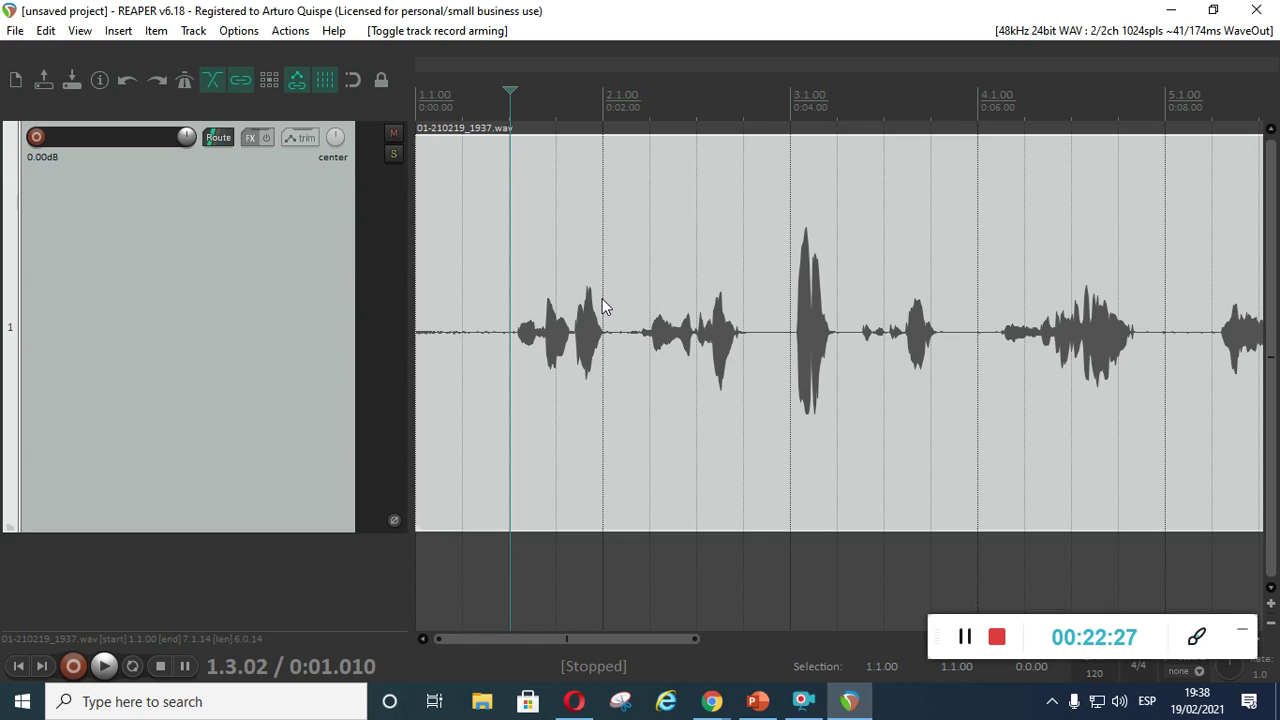
scroll(686, 309, "down", 1)
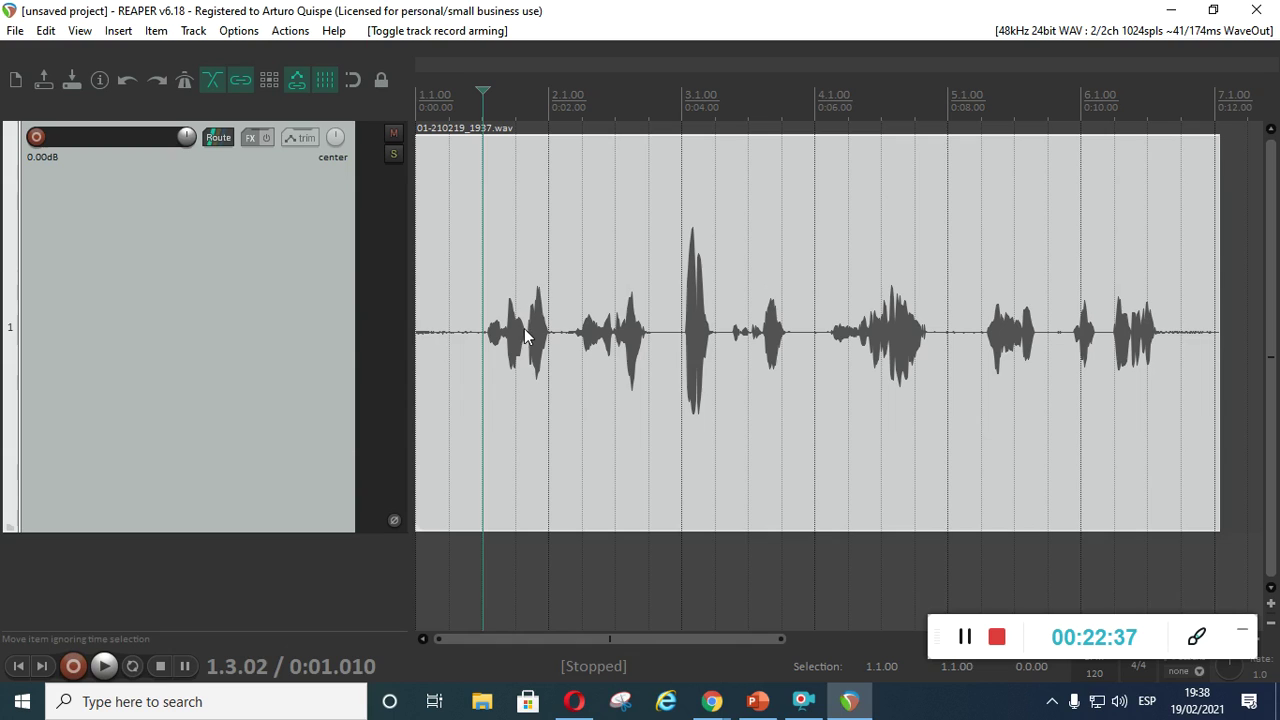
key("space")
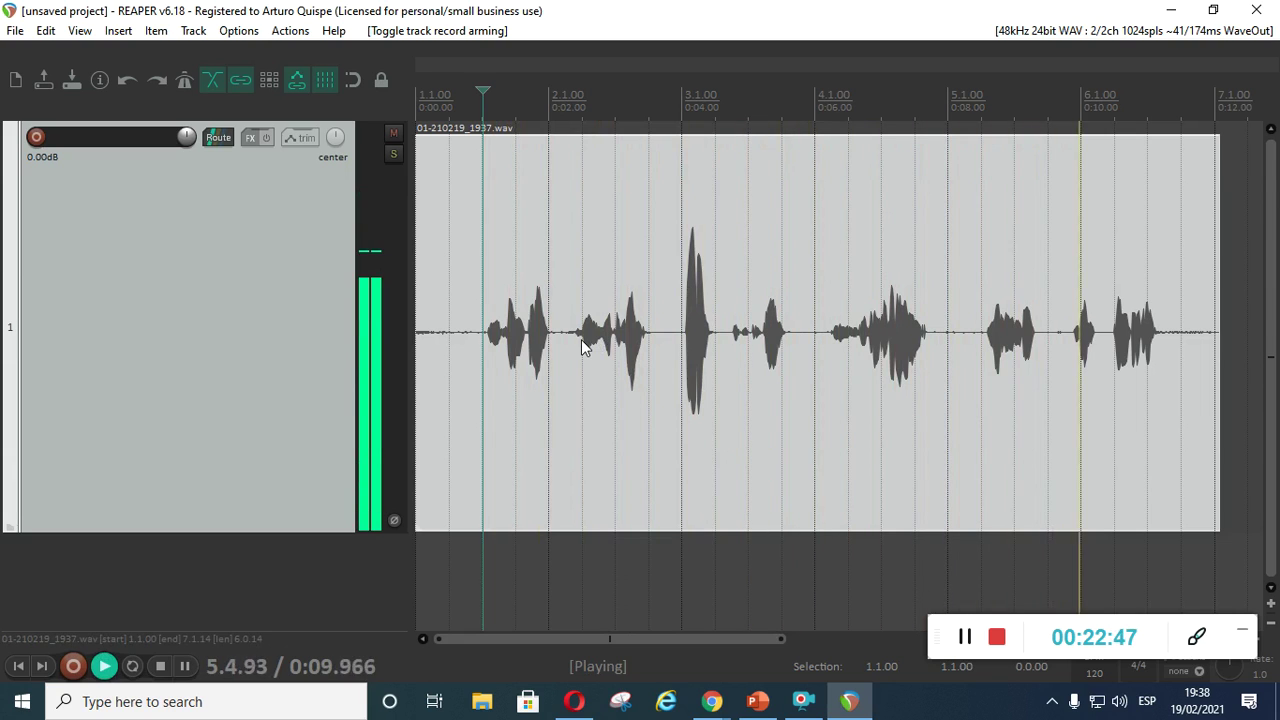
key("space")
left_click(624, 205)
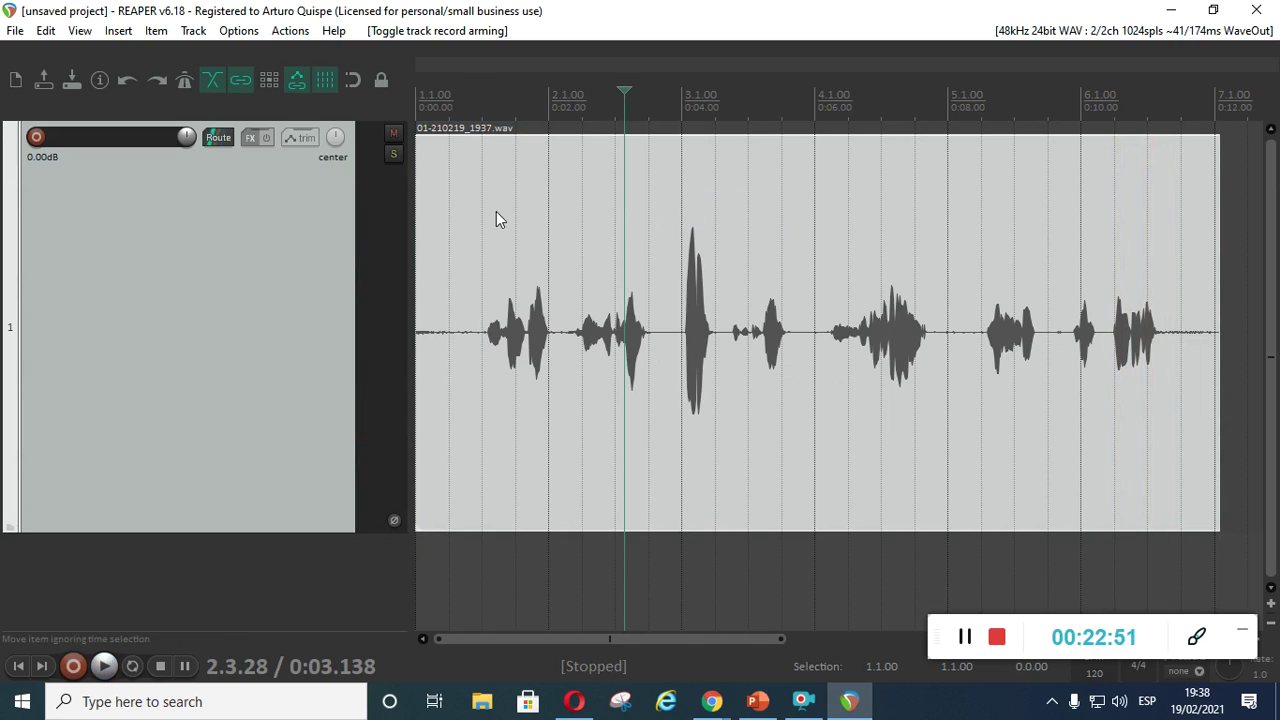
double_click(588, 186)
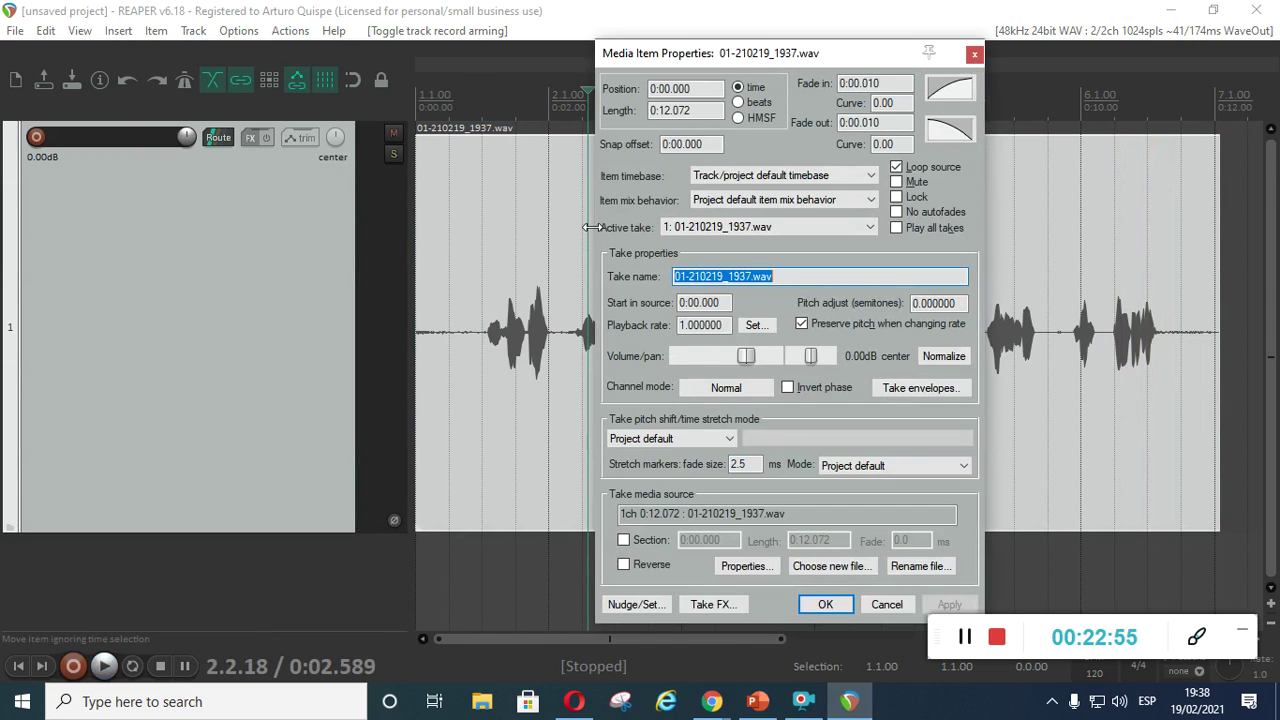
left_click(712, 604)
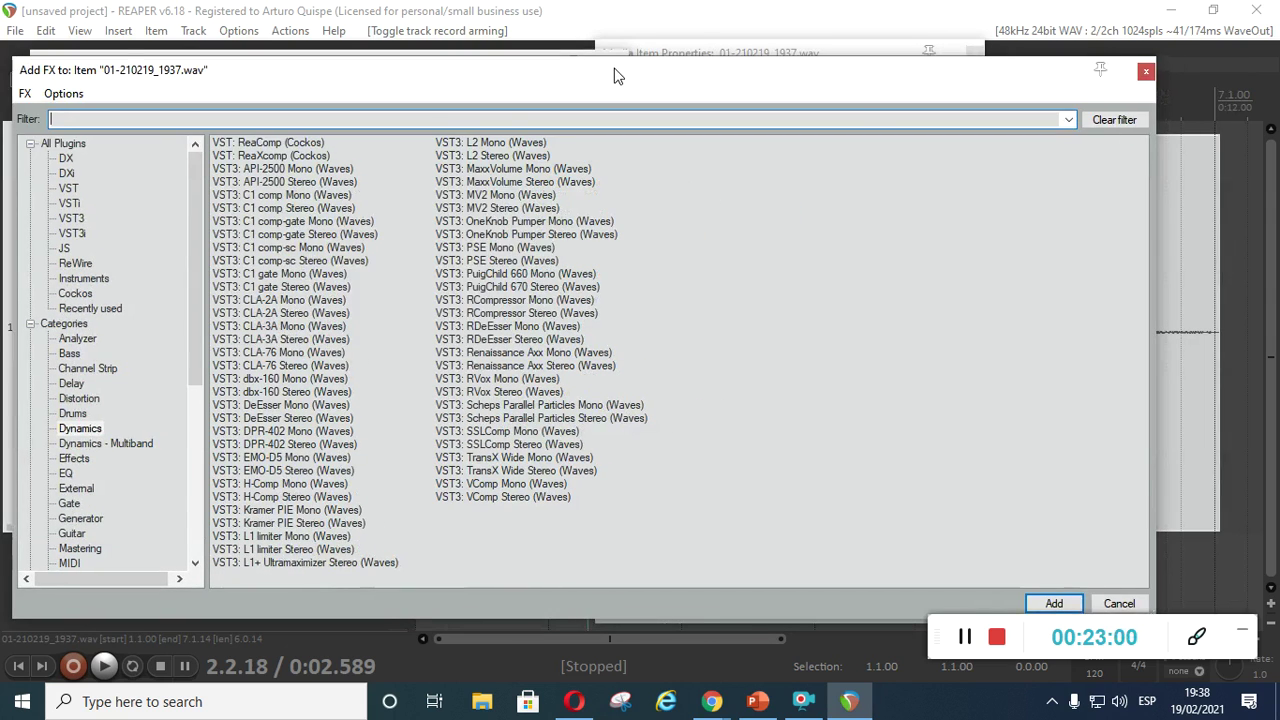
left_click(1146, 74)
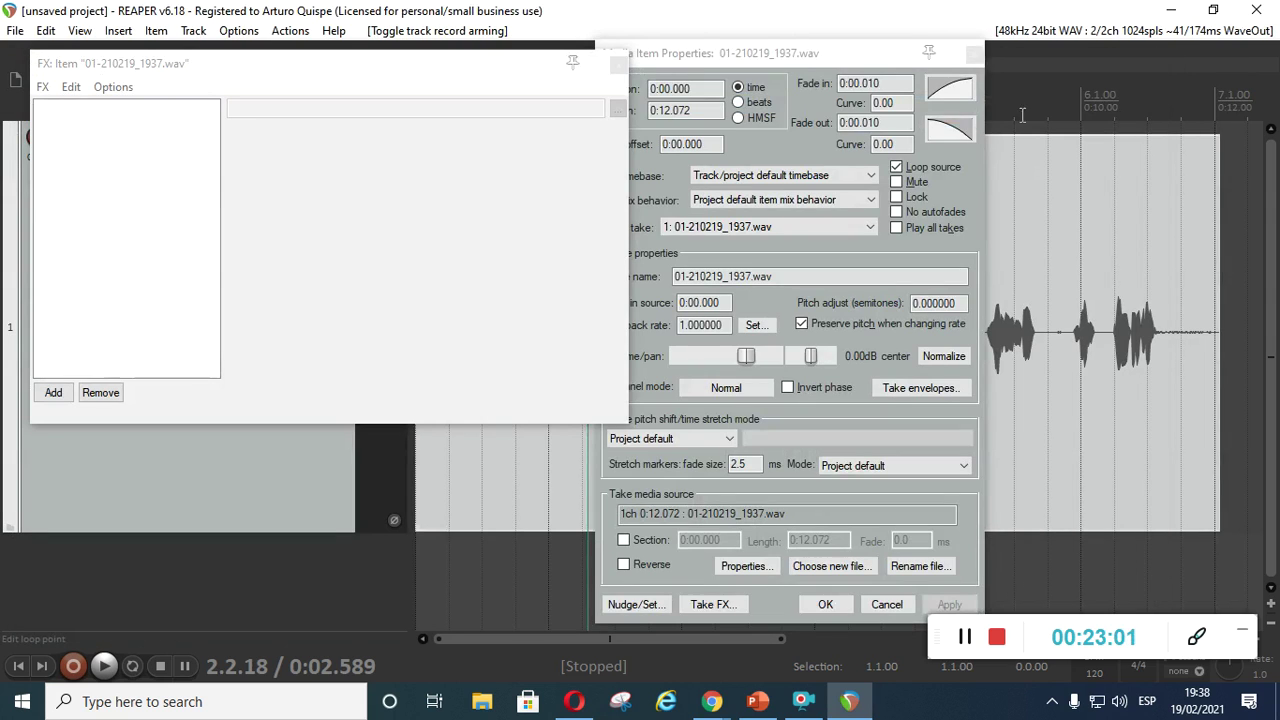
left_click(975, 52)
left_click(619, 65)
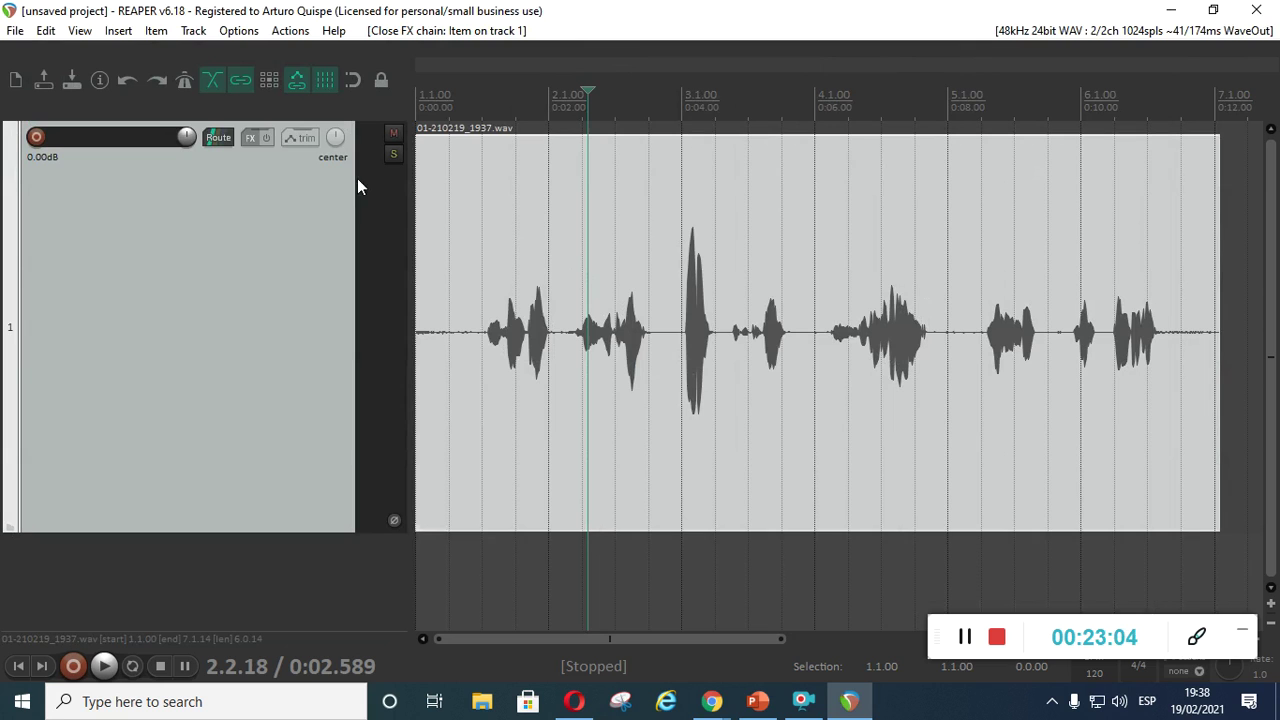
Step: Add the Cockos ReaComp compressor to track 1's effects chain
left_click(253, 137)
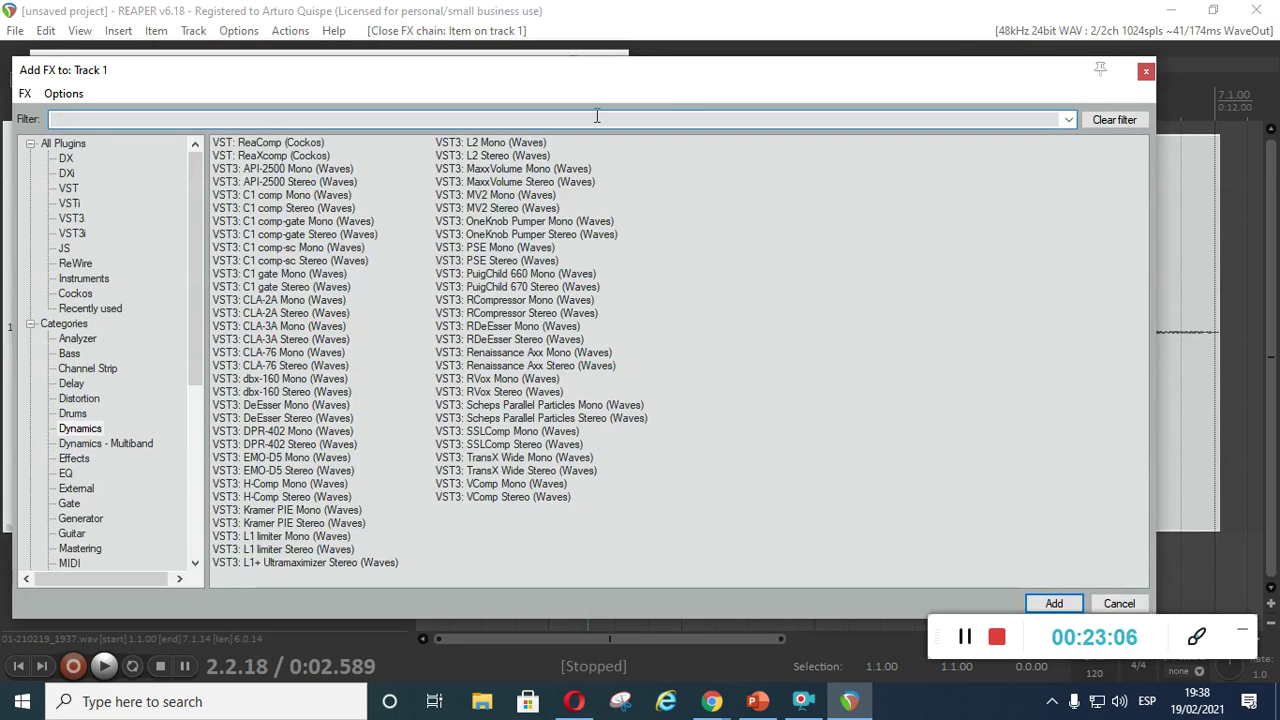
left_click_drag(686, 88, 729, 82)
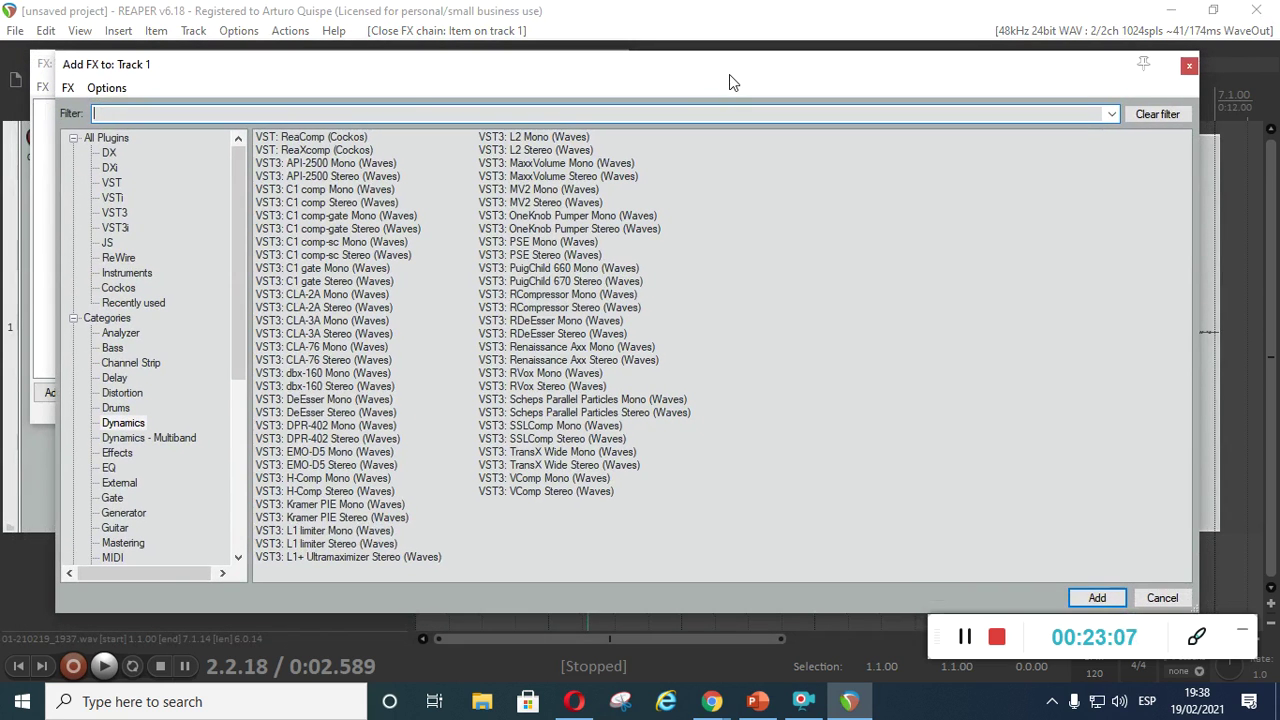
left_click(116, 287)
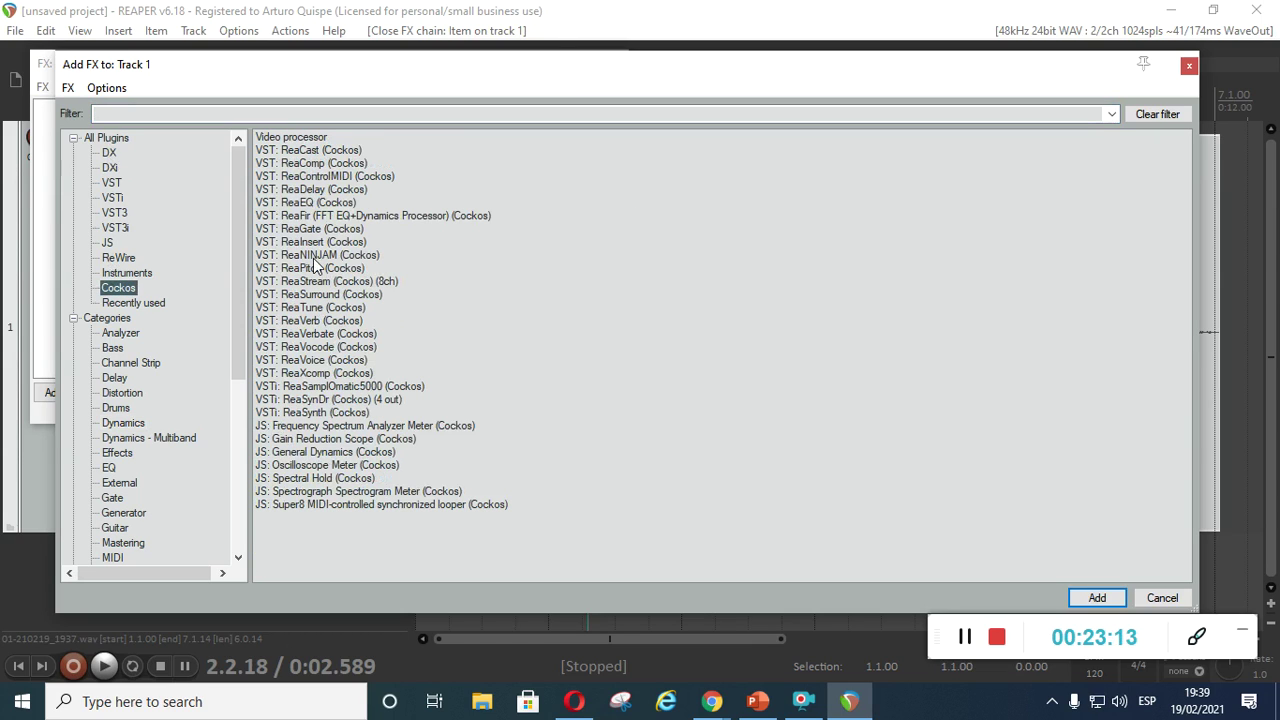
left_click(296, 164)
left_click(1100, 598)
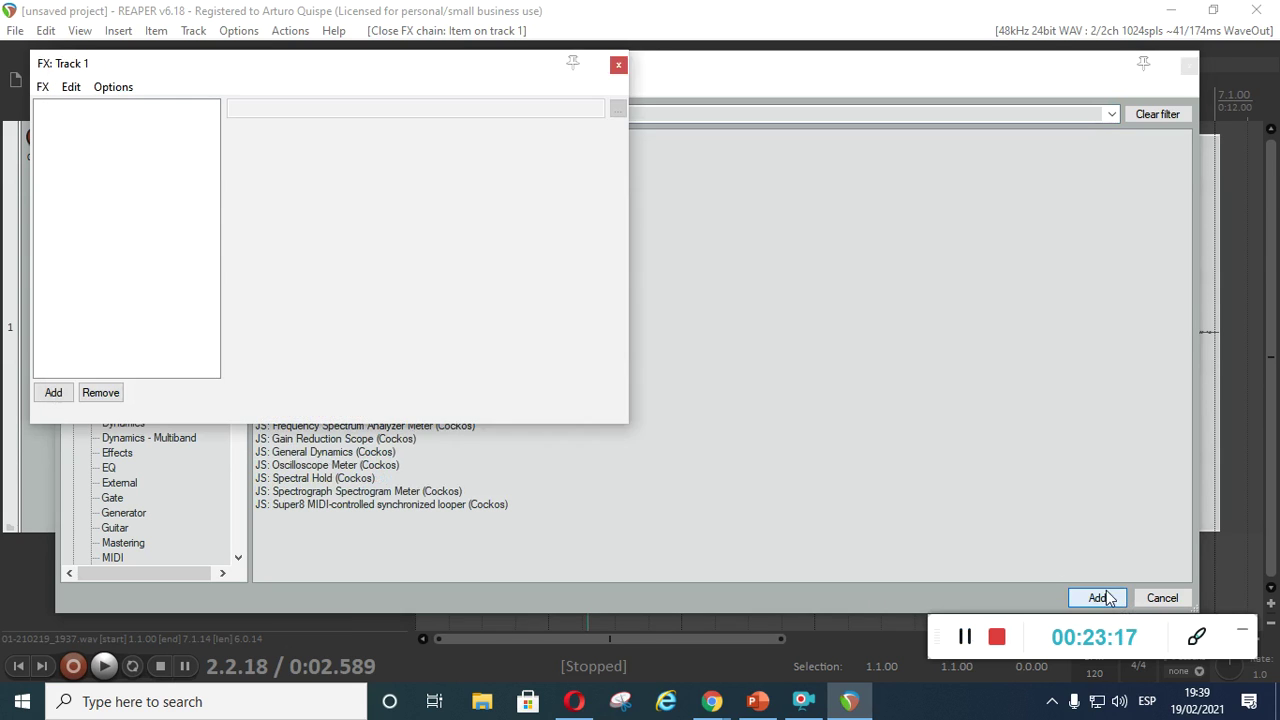
Step: Place the edit cursor near the start at 0:00.230 and make a looped time selection from 1.3.08 to 6.3.58 over the recording
left_click_drag(443, 77, 538, 254)
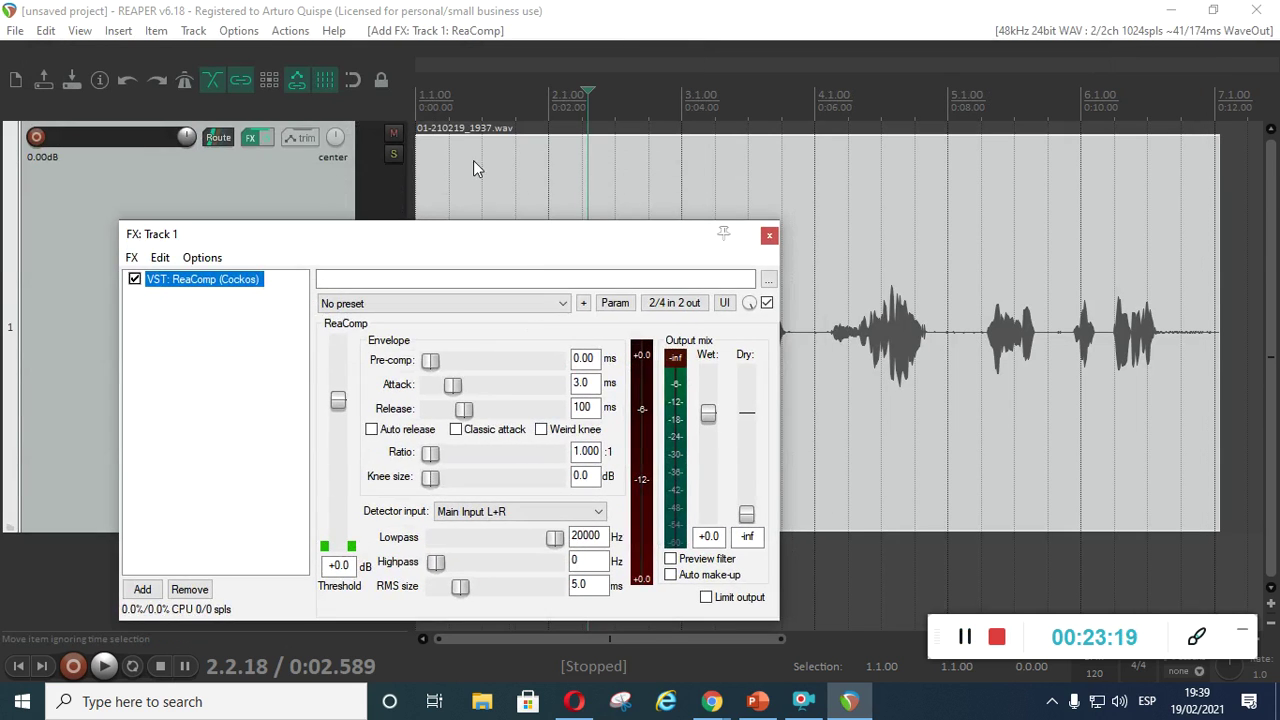
left_click(430, 105)
left_click_drag(450, 234, 458, 400)
left_click_drag(487, 116, 1169, 100)
left_click_drag(523, 404, 703, 230)
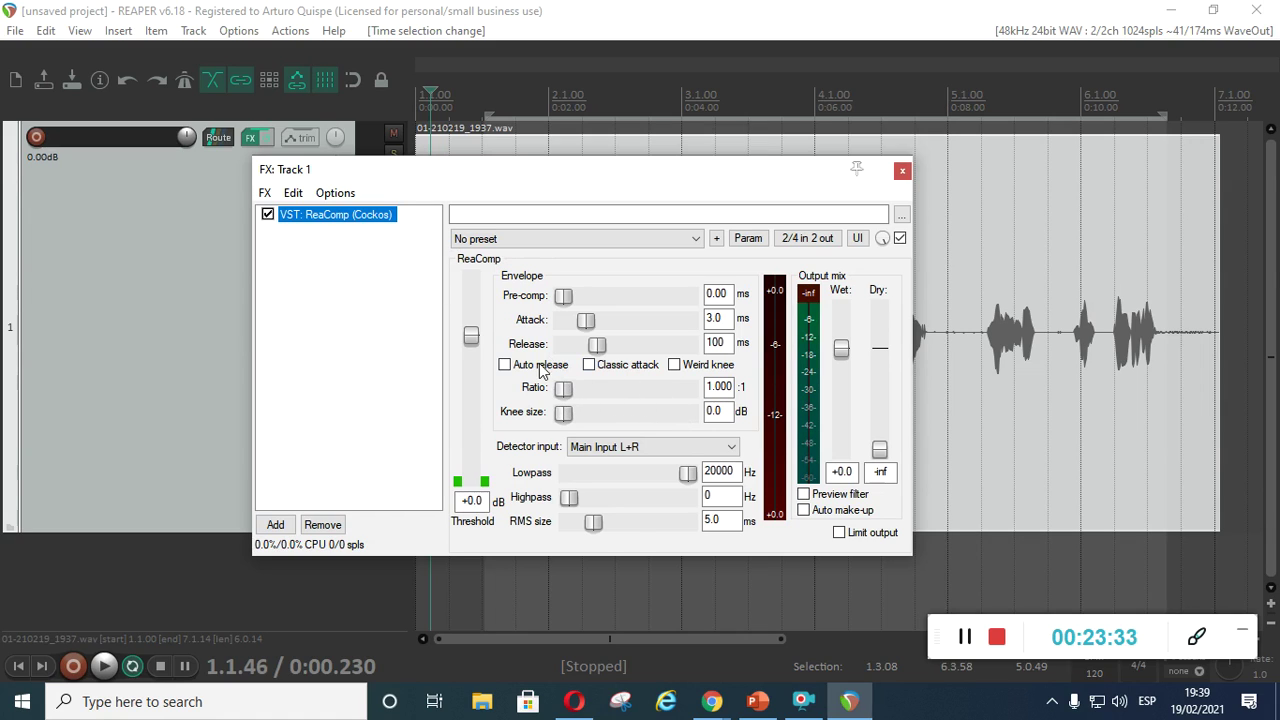
Step: Set the ReaComp compression ratio to 2:1
mouse_move(563, 389)
left_mouse_down()
mouse_move(690, 389)
mouse_move(563, 392)
mouse_move(678, 392)
mouse_move(530, 408)
mouse_move(630, 397)
mouse_move(560, 395)
left_mouse_up()
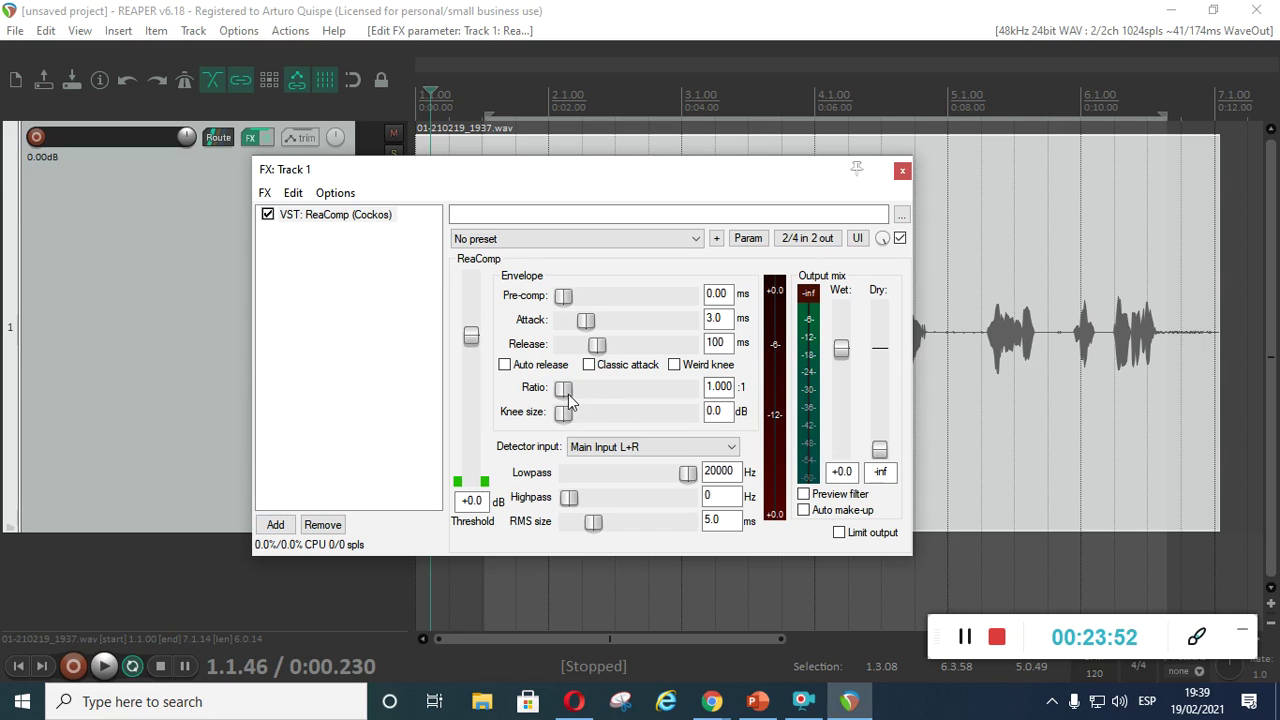
left_click_drag(687, 175, 547, 187)
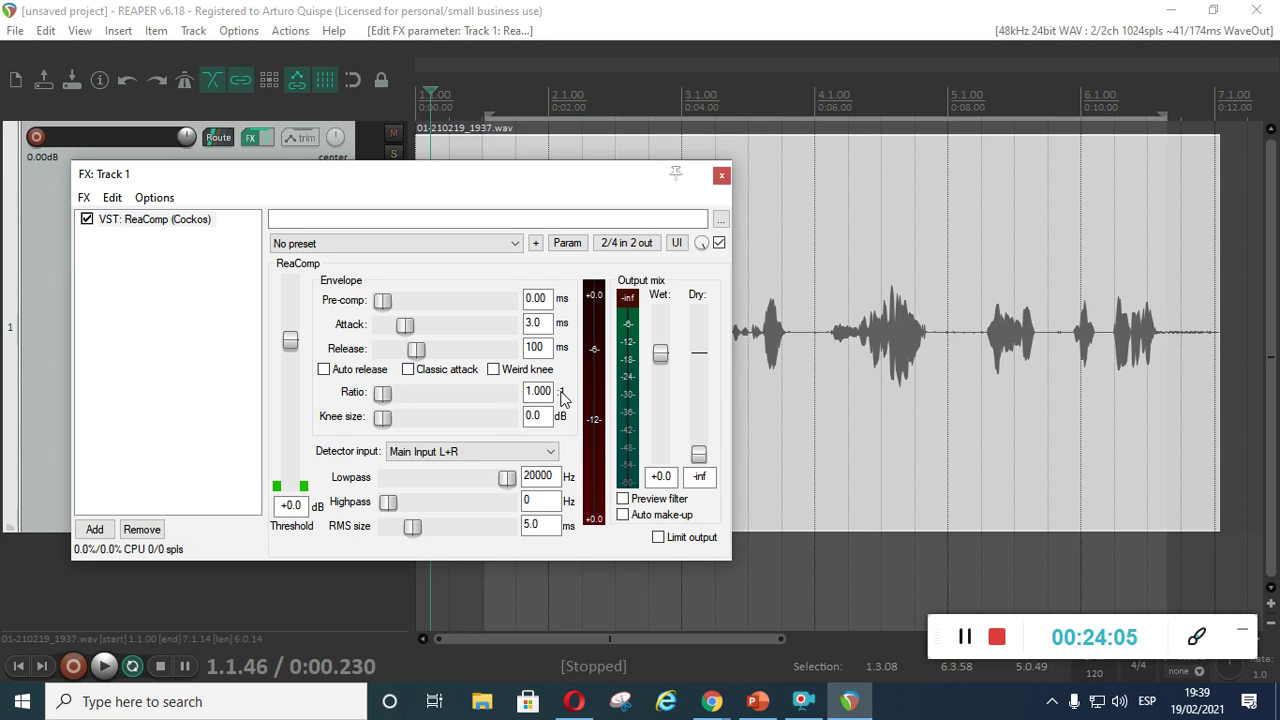
left_click_drag(385, 397, 422, 400)
left_click_drag(550, 392, 475, 391)
type("2")
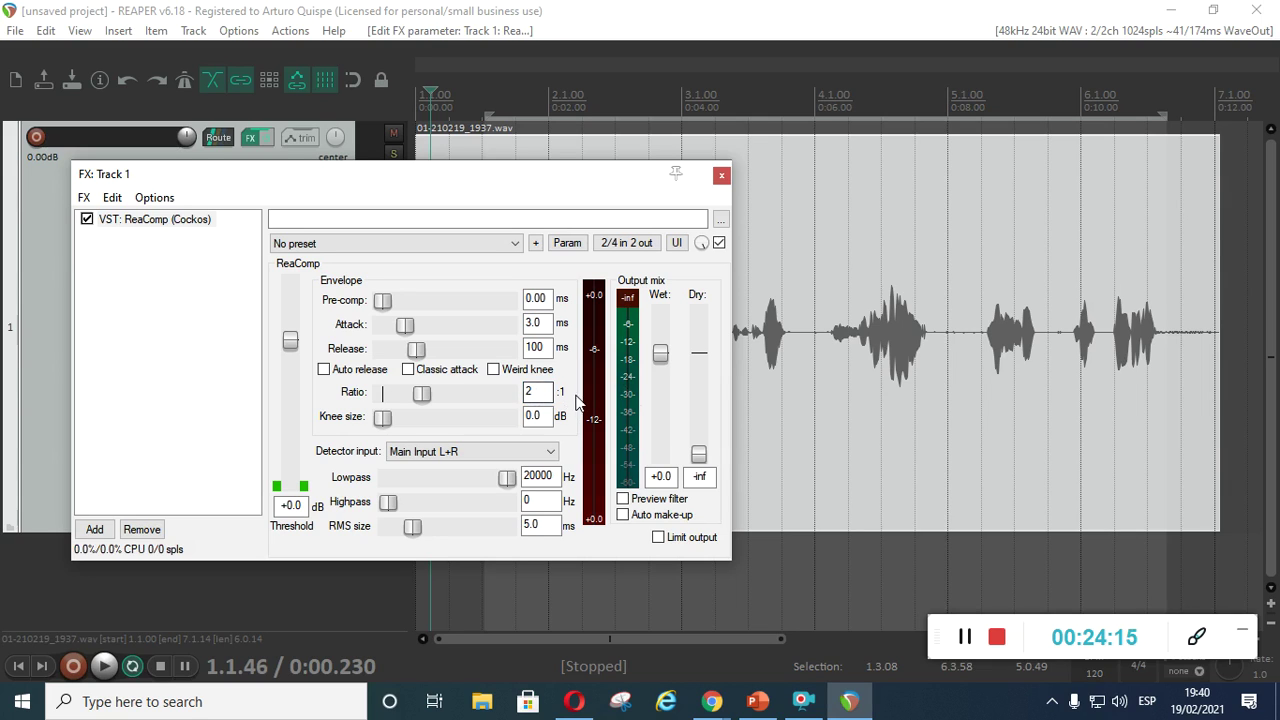
Step: Set the ReaComp compression ratio to 8:1
left_click_drag(543, 392, 477, 394)
type("8")
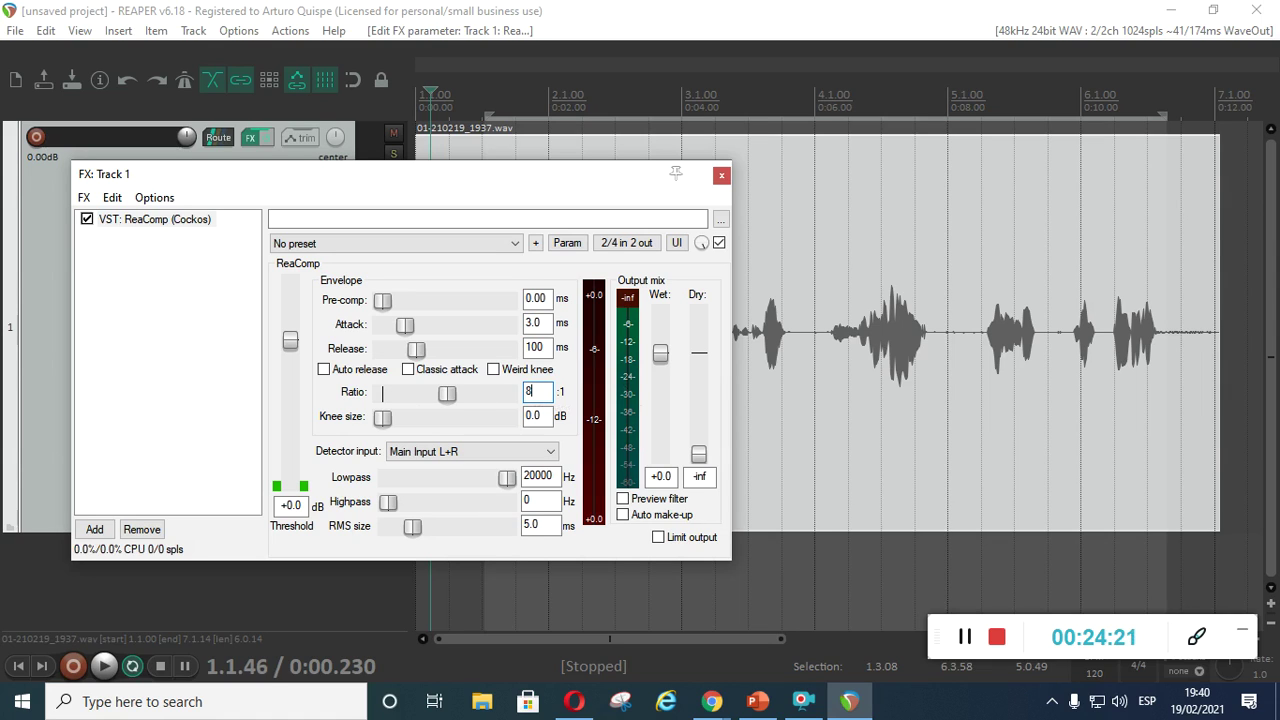
key("Return")
left_click(534, 396)
mouse_move(529, 181)
left_mouse_down()
mouse_move(733, 151)
mouse_move(685, 252)
mouse_move(522, 222)
mouse_move(533, 189)
mouse_move(480, 191)
mouse_move(614, 180)
mouse_move(552, 184)
left_mouse_up()
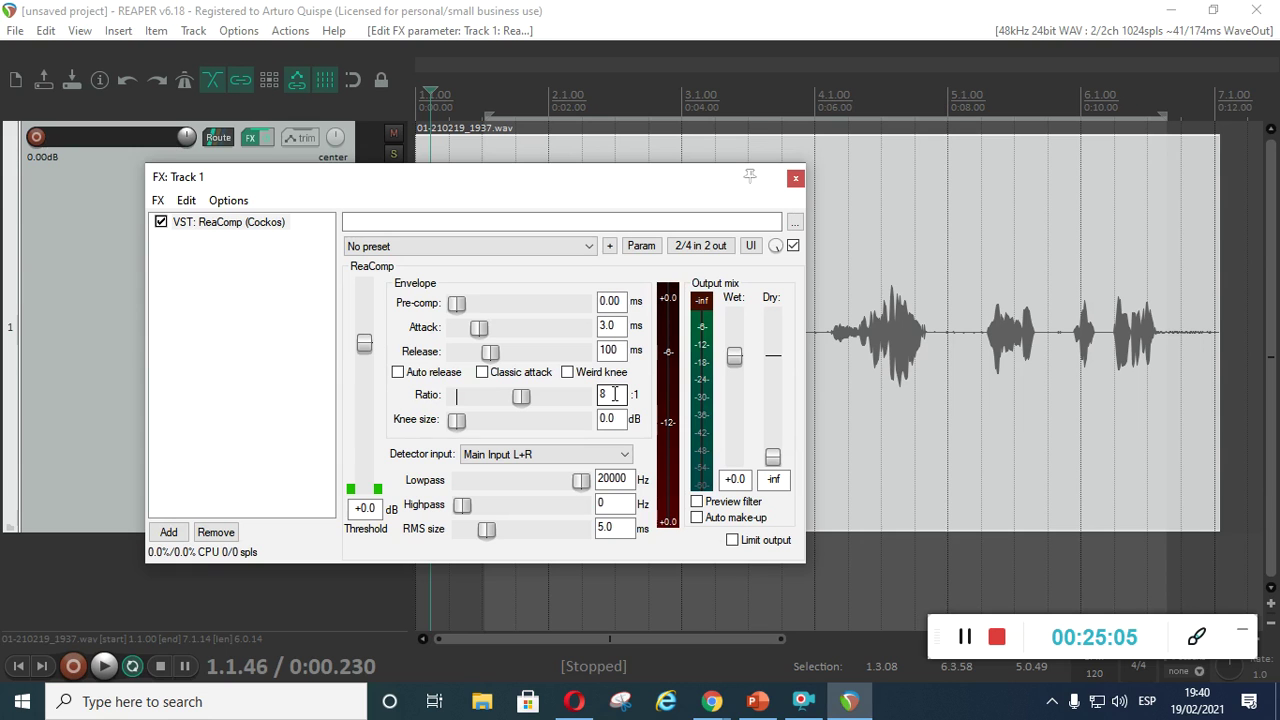
Step: Play the start of the recording through ReaComp to check the signal level beside the threshold, then stop
left_click_drag(540, 185, 542, 153)
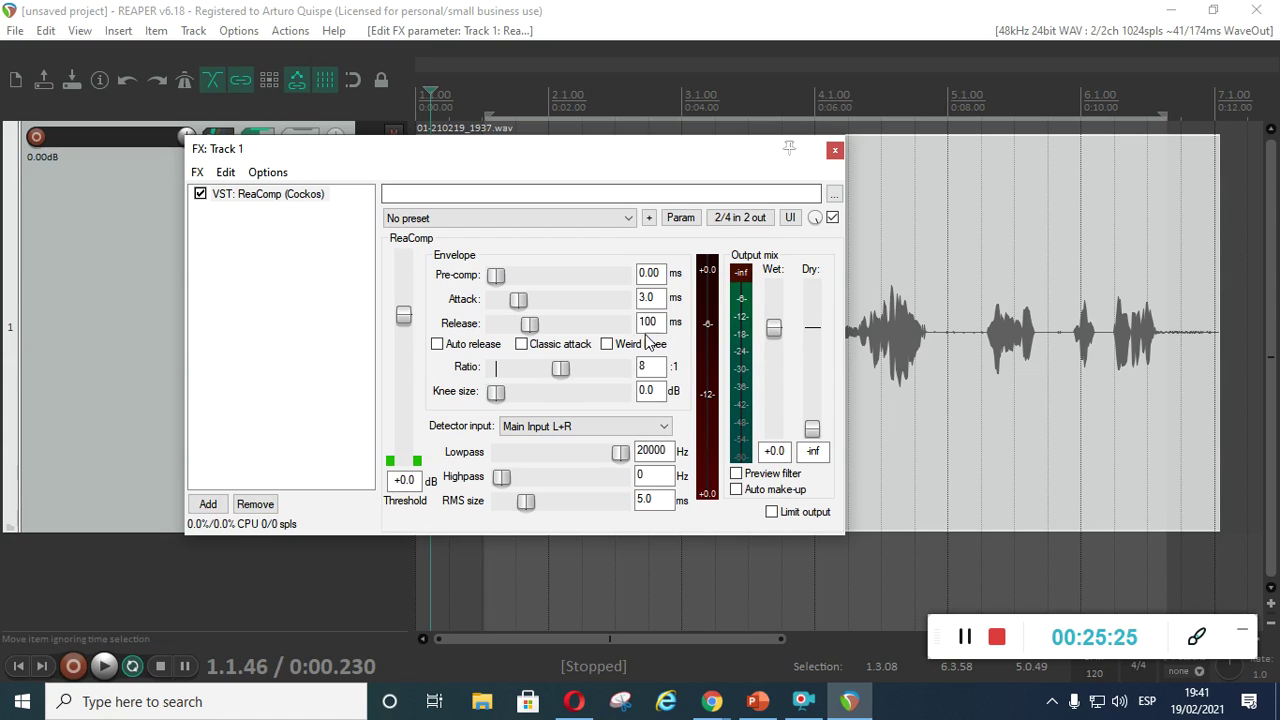
left_click_drag(620, 161, 583, 211)
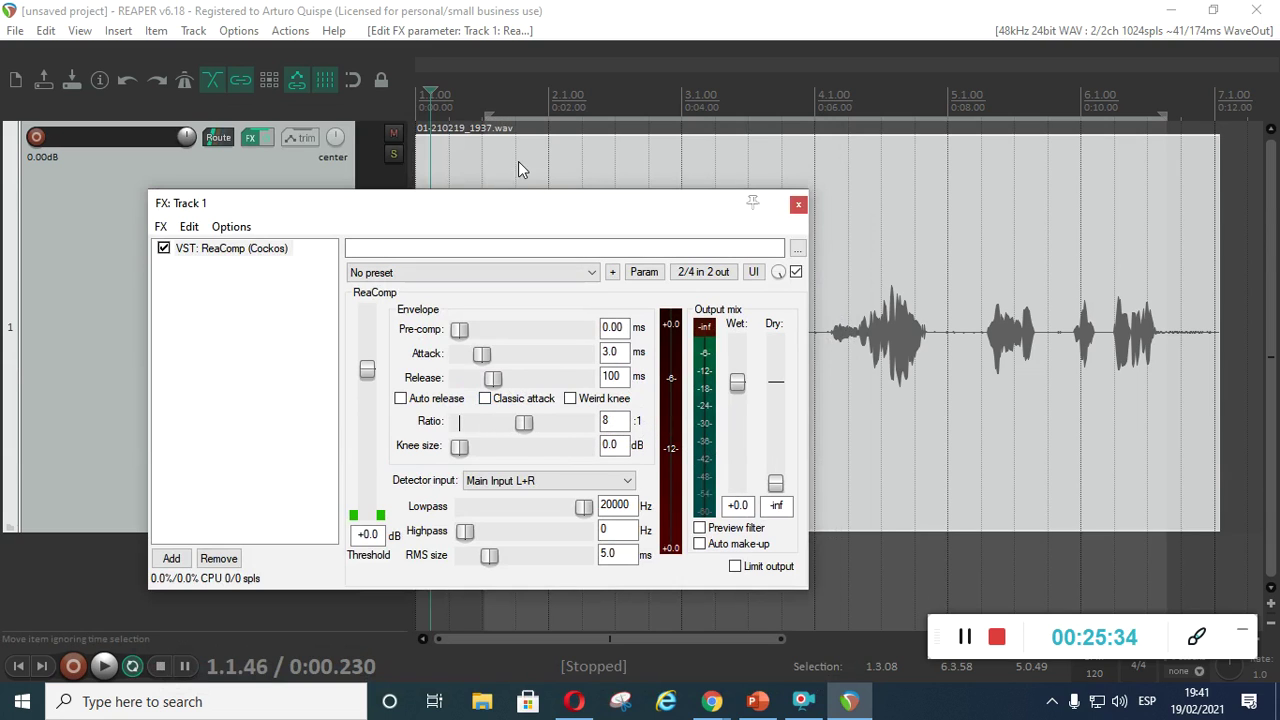
key("space")
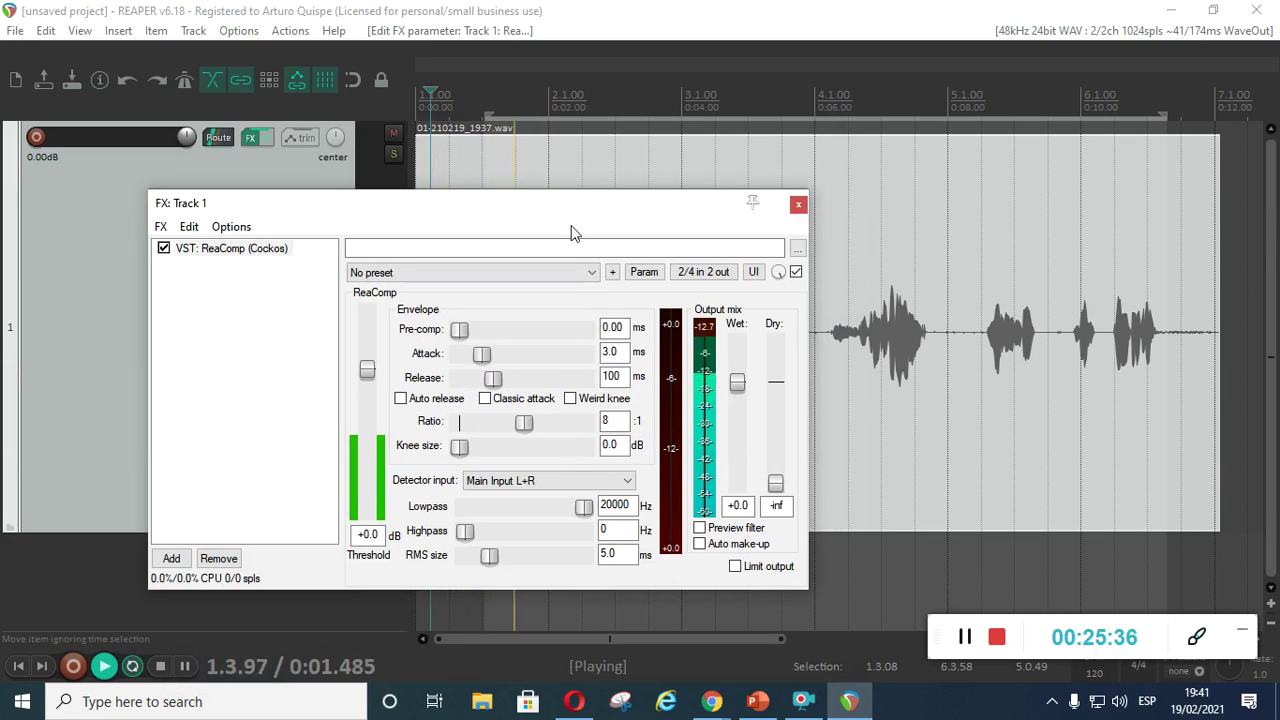
key("space")
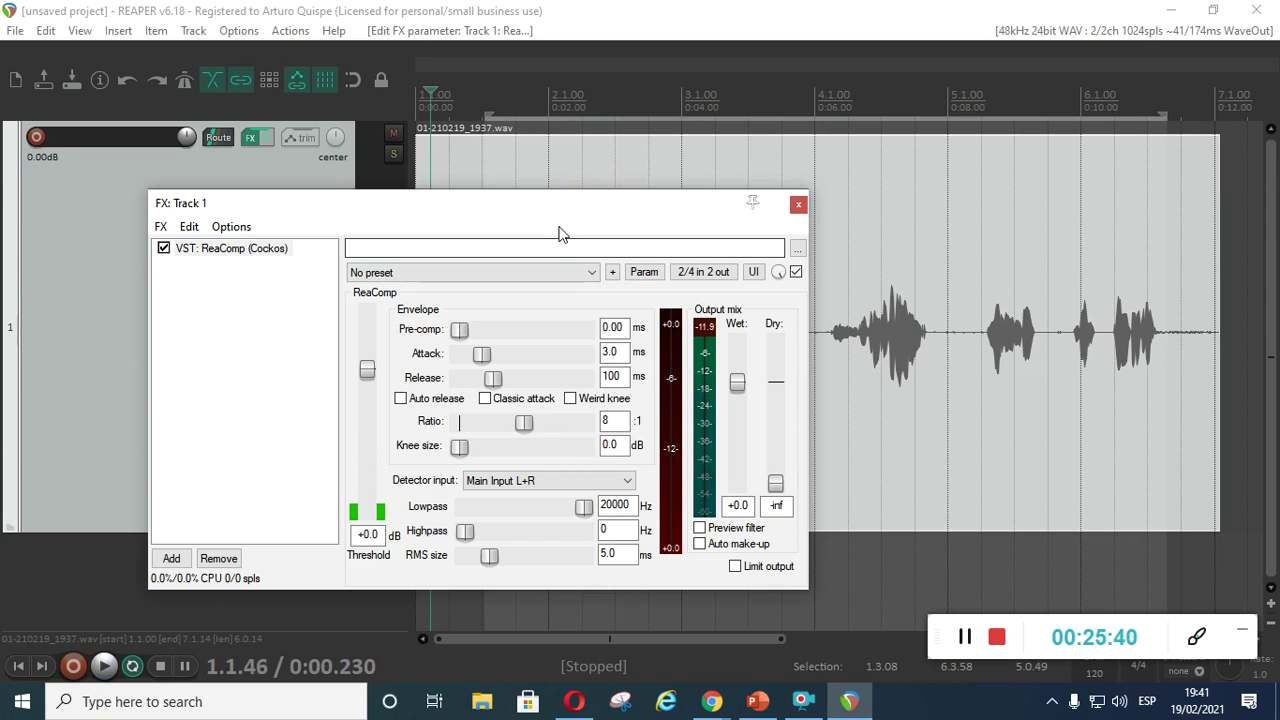
left_click_drag(556, 204, 639, 173)
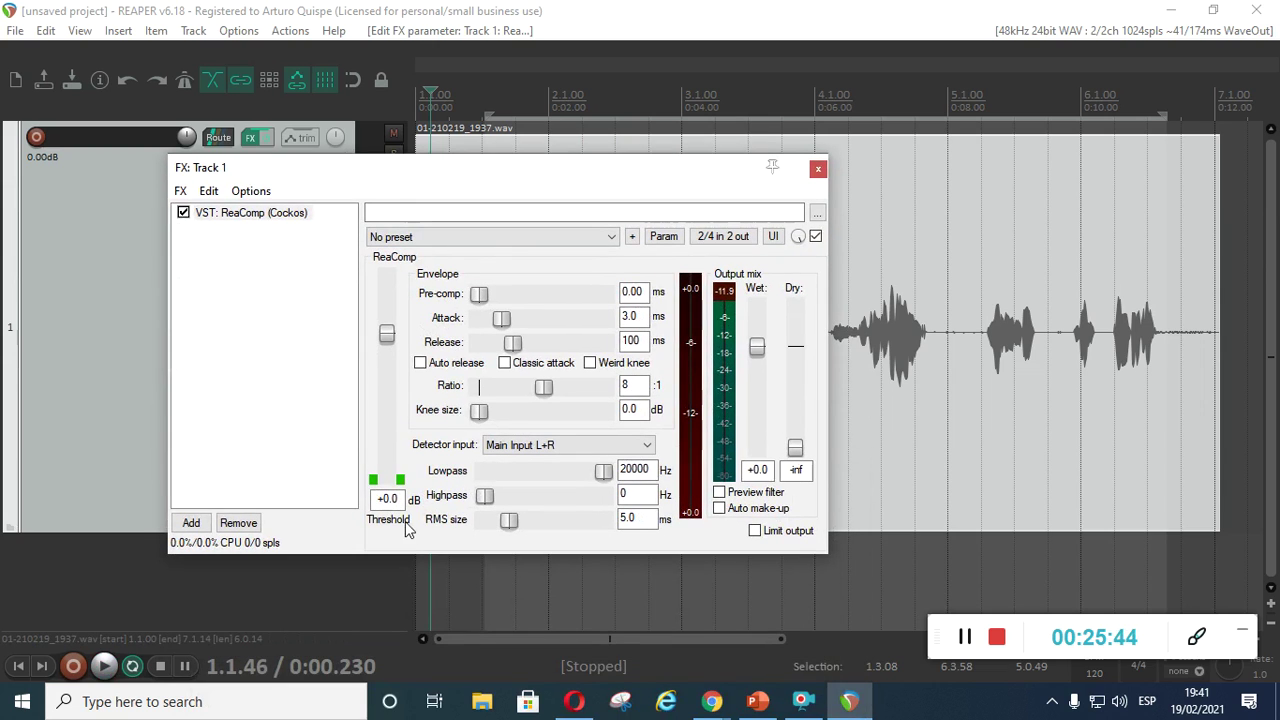
left_click_drag(506, 186, 613, 227)
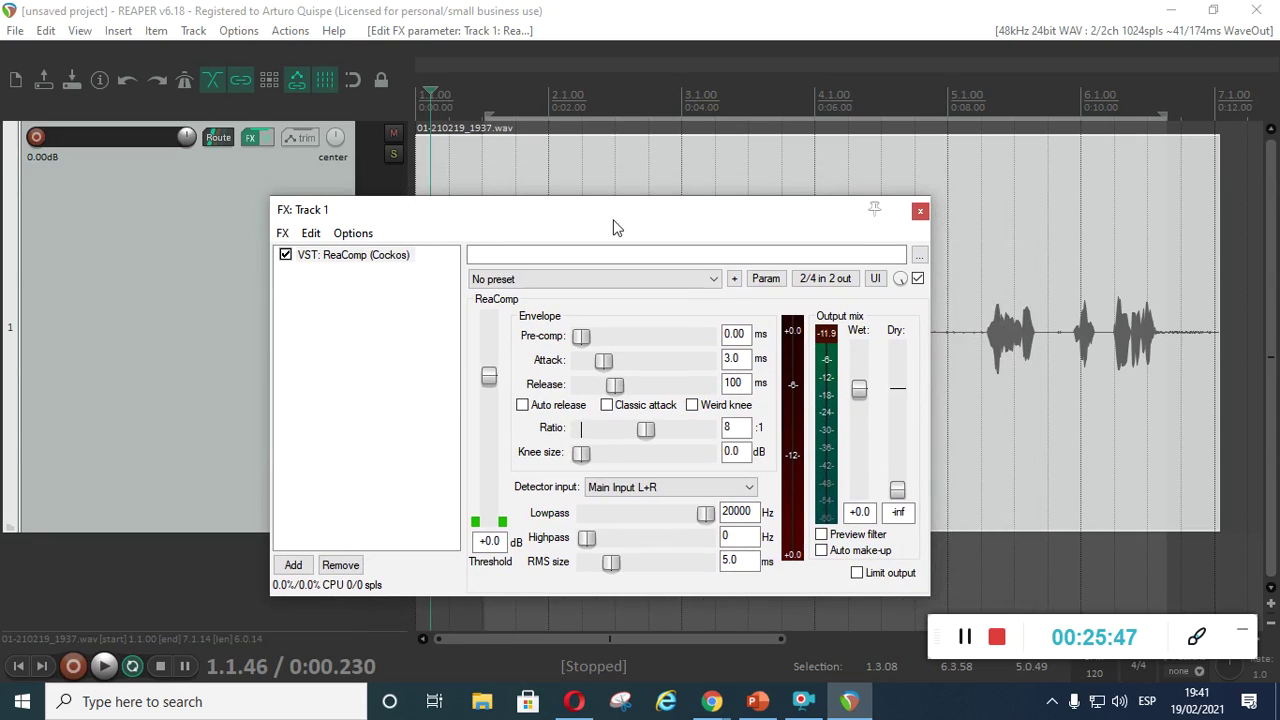
Step: Lower the ReaComp threshold to -25.6 dB and play the loop, checking gain reduction against the loud peak in the waveform
key("space")
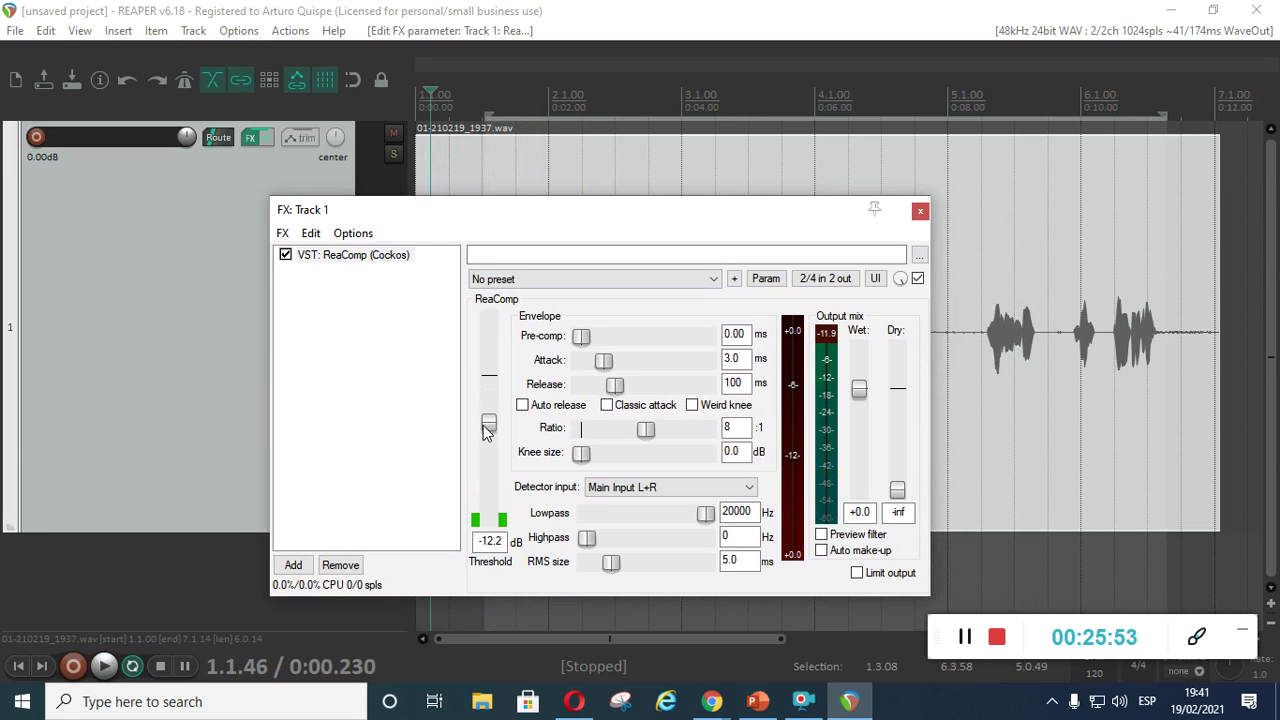
key("space")
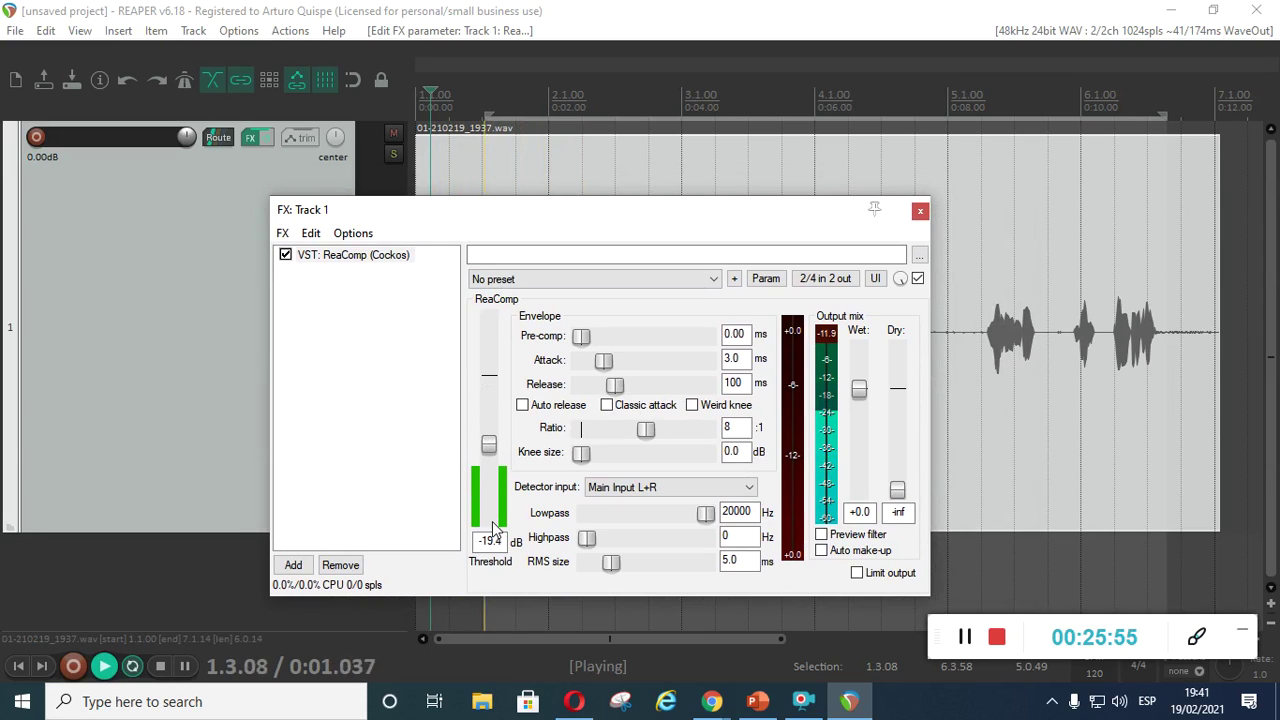
left_click_drag(492, 456, 492, 461)
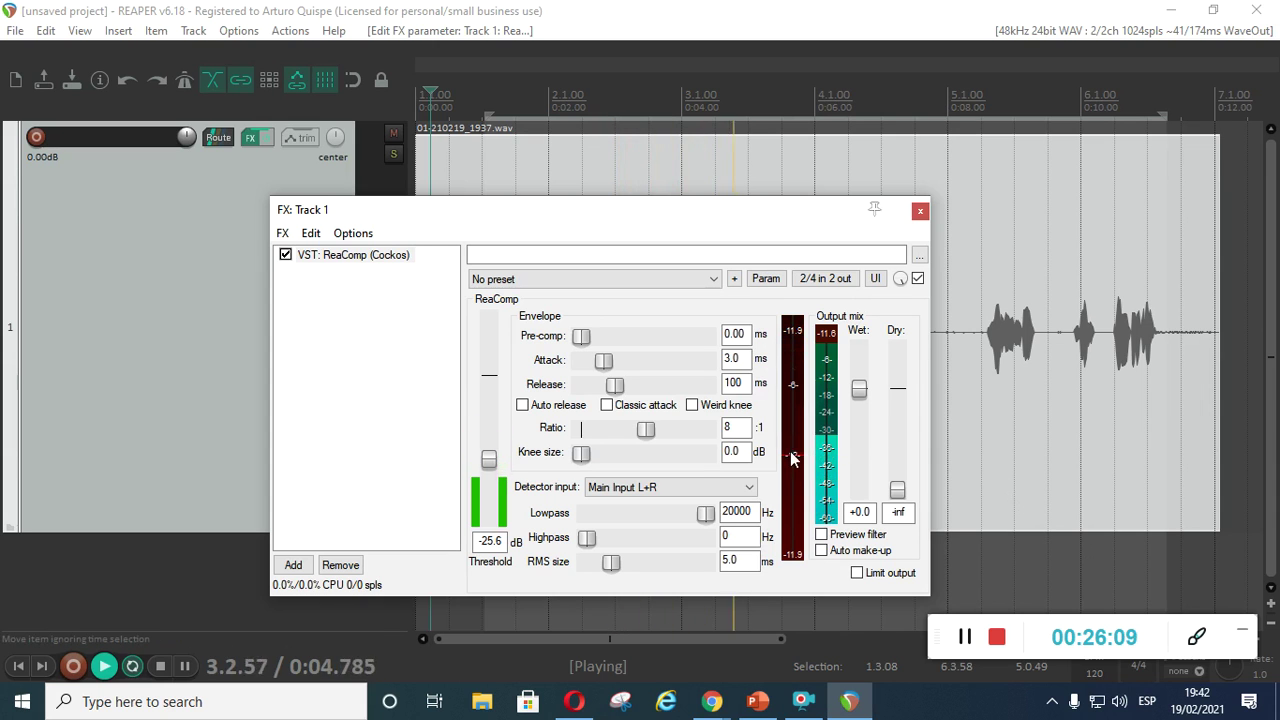
left_click_drag(748, 214, 607, 393)
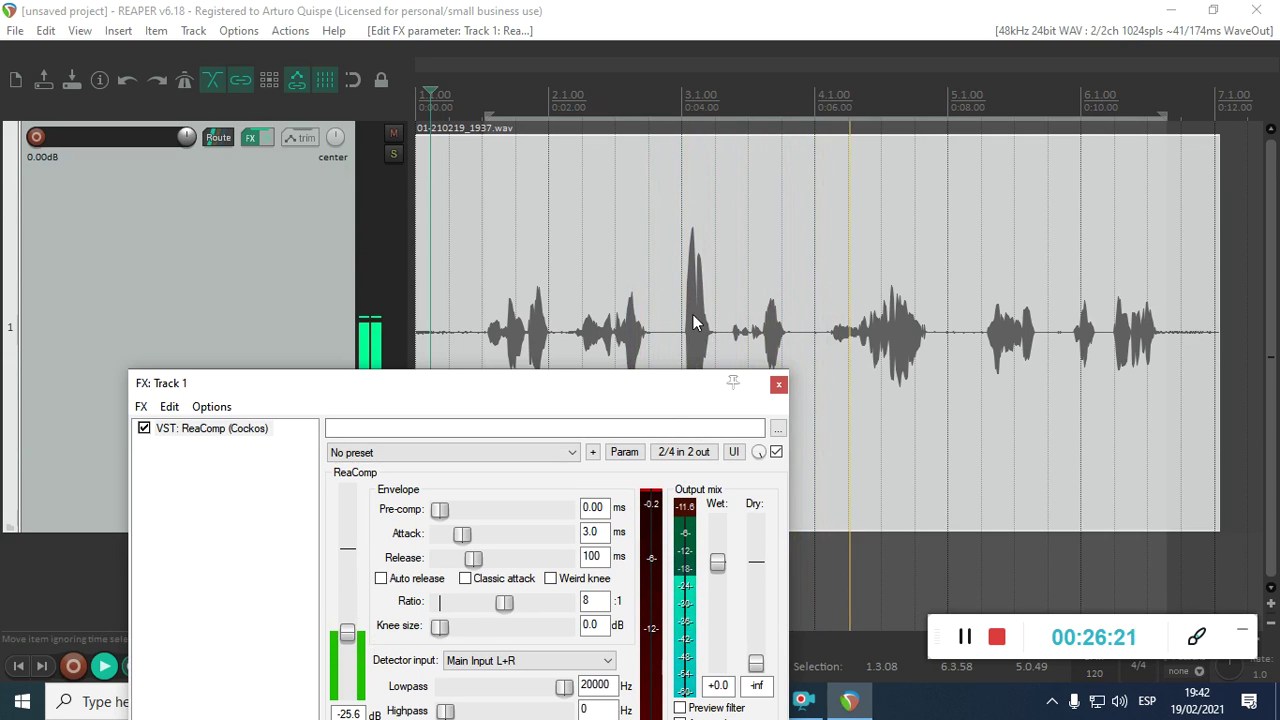
left_click_drag(623, 394, 633, 378)
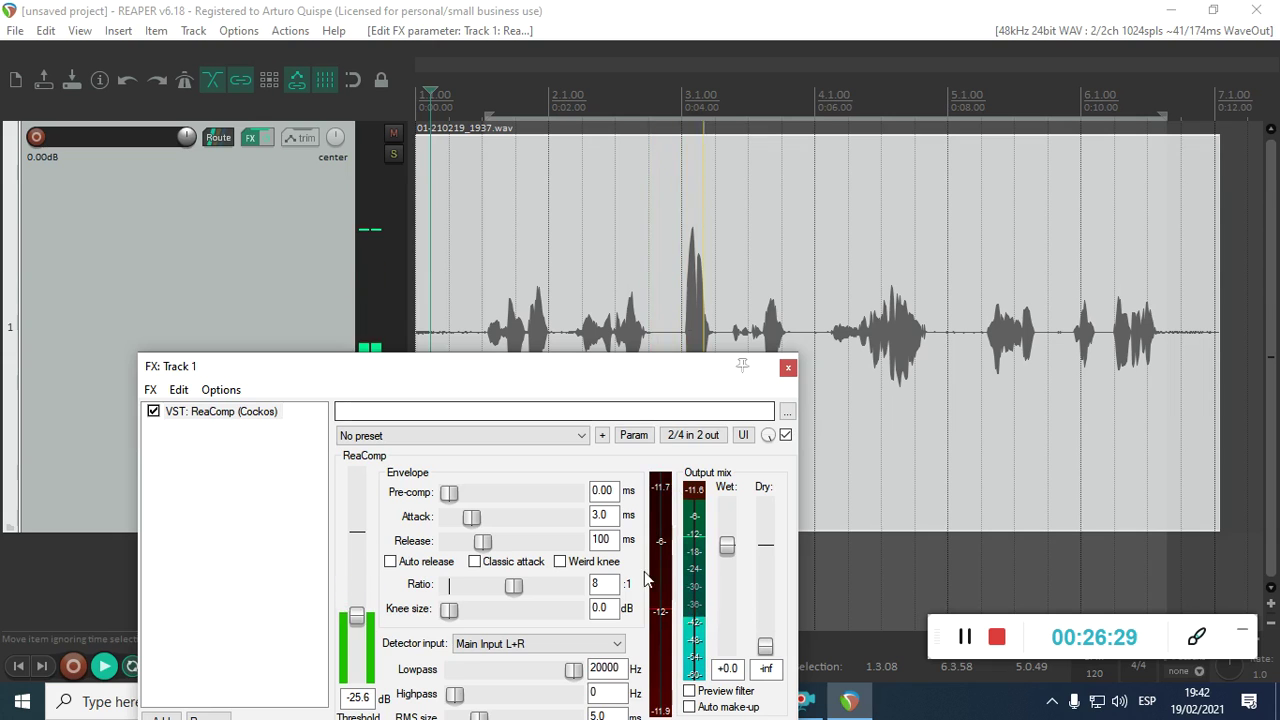
left_click_drag(628, 384, 599, 154)
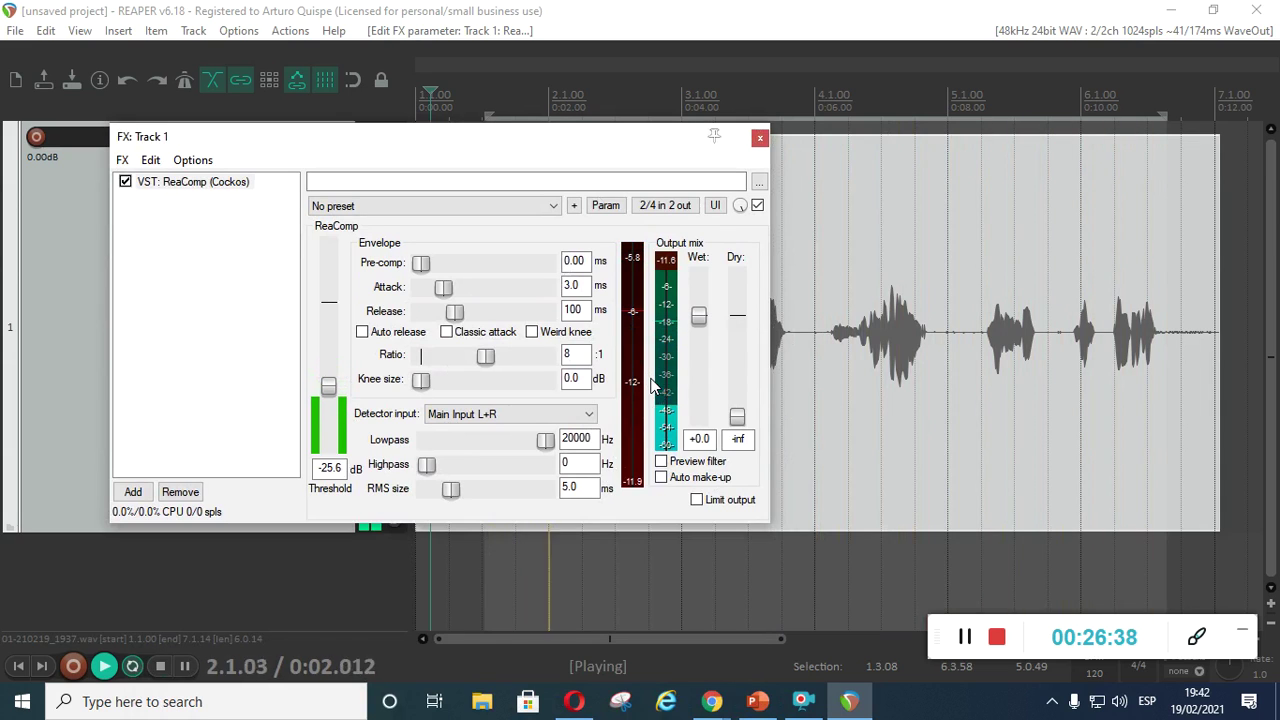
Step: Stop playback and enable ReaComp's automatic make-up gain, uncovering the recording's waveform to compare its peaks
key("space")
left_click_drag(529, 143, 893, 162)
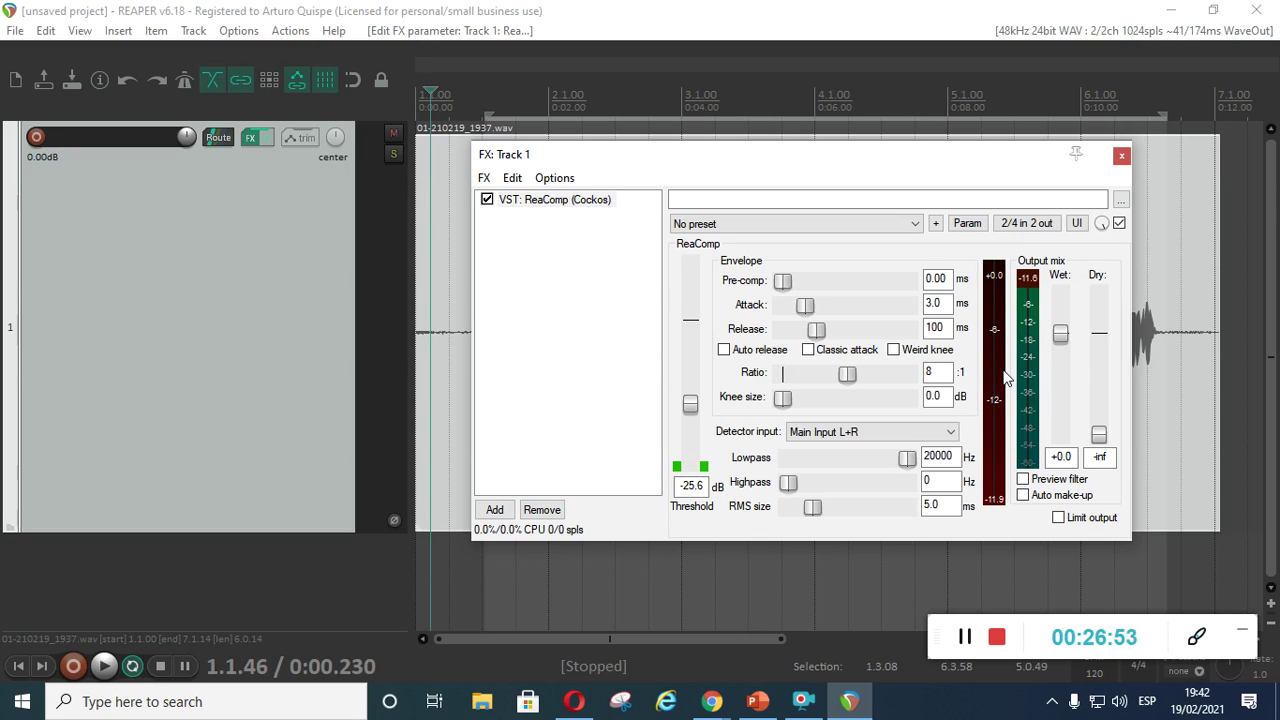
left_click_drag(909, 160, 557, 183)
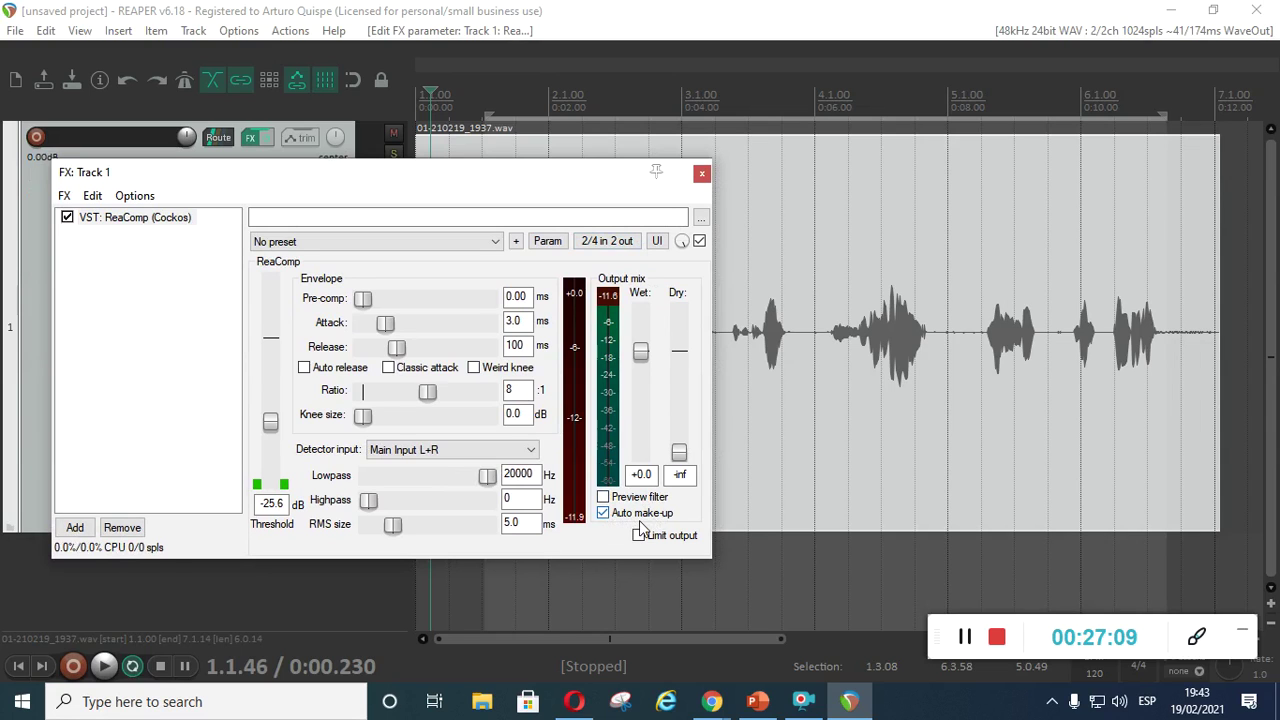
left_click_drag(531, 170, 583, 386)
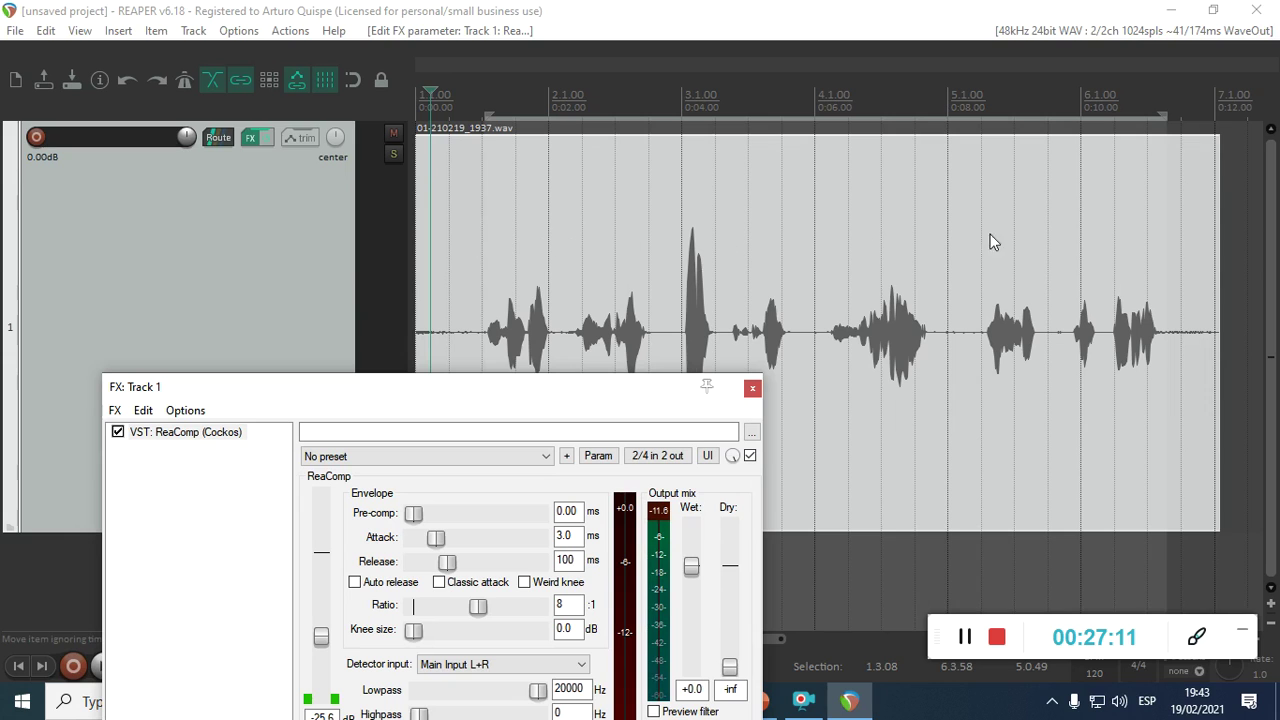
left_click_drag(570, 392, 513, 185)
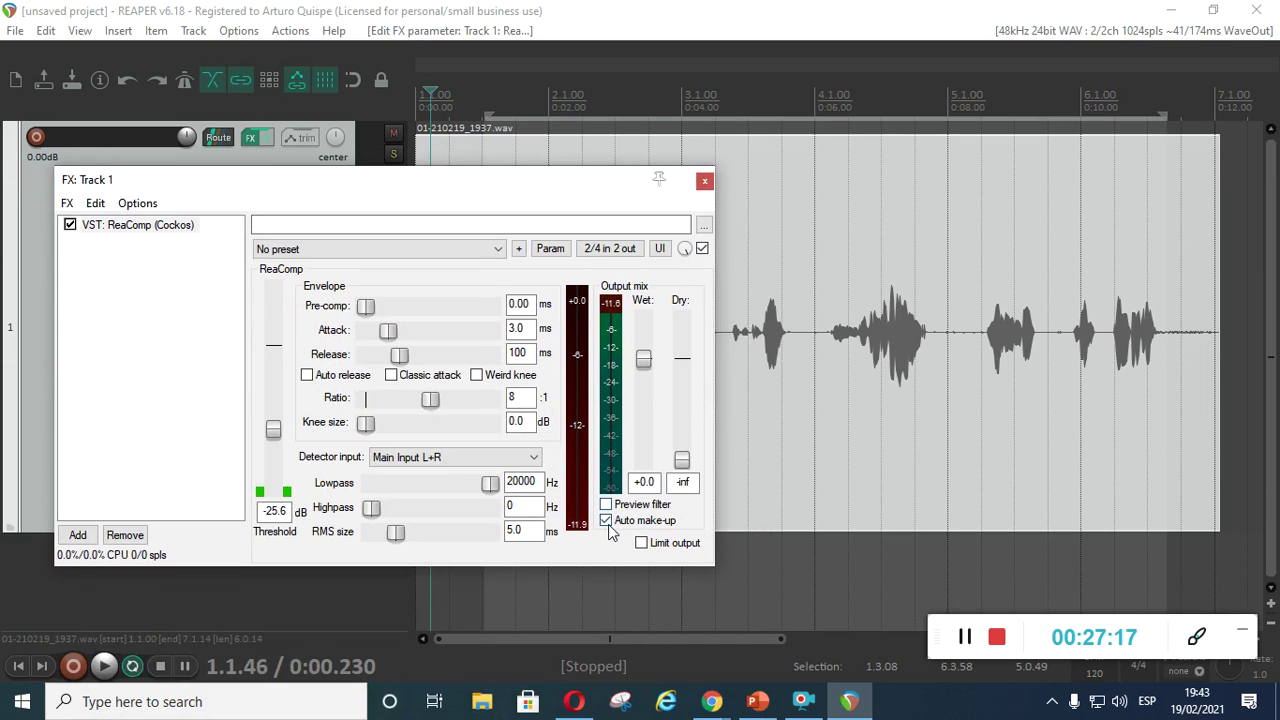
Step: Play the recording with automatic make-up gain on, watching the ReaComp gain reduction and output meters, and stop
left_click_drag(531, 194, 594, 390)
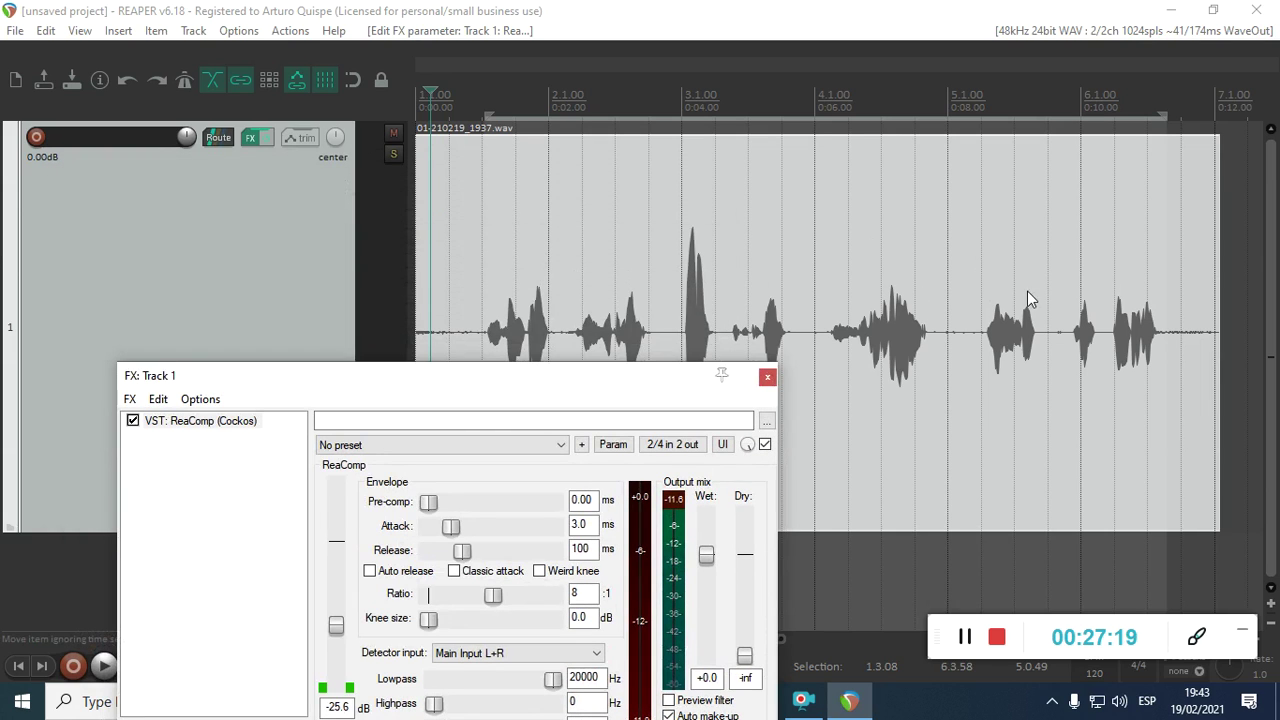
key("space")
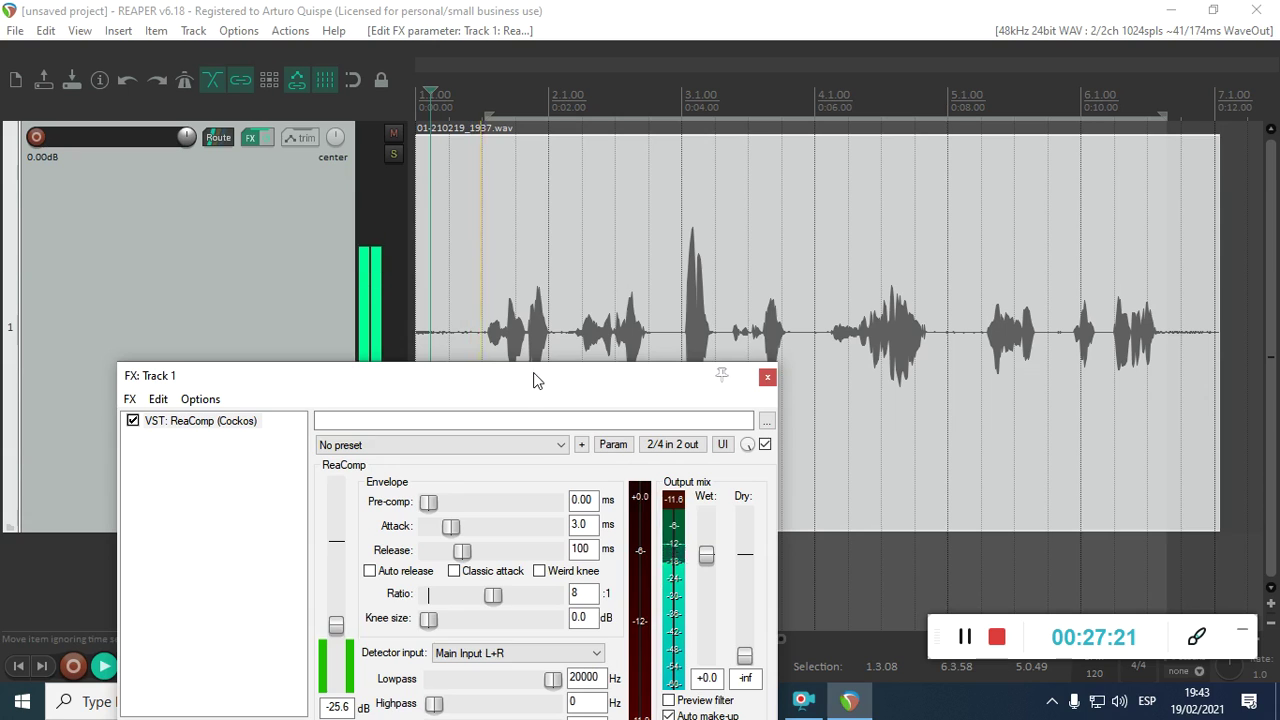
left_click_drag(522, 377, 492, 197)
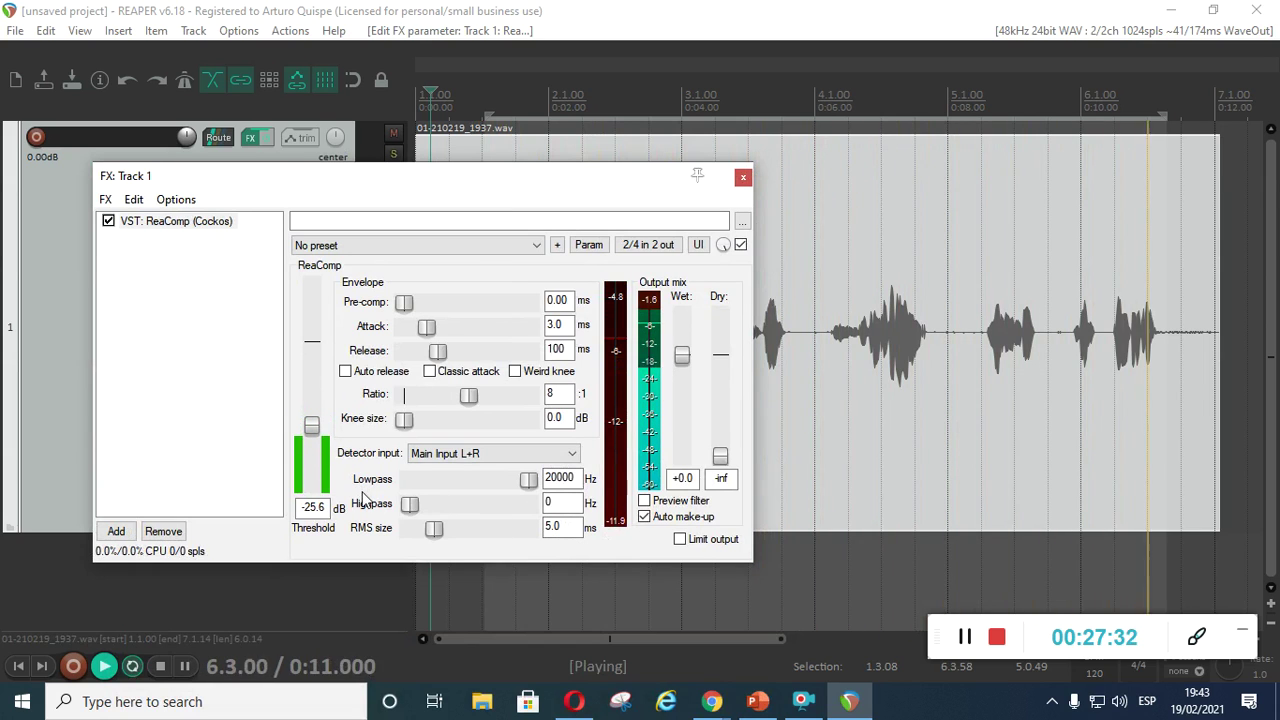
key("space")
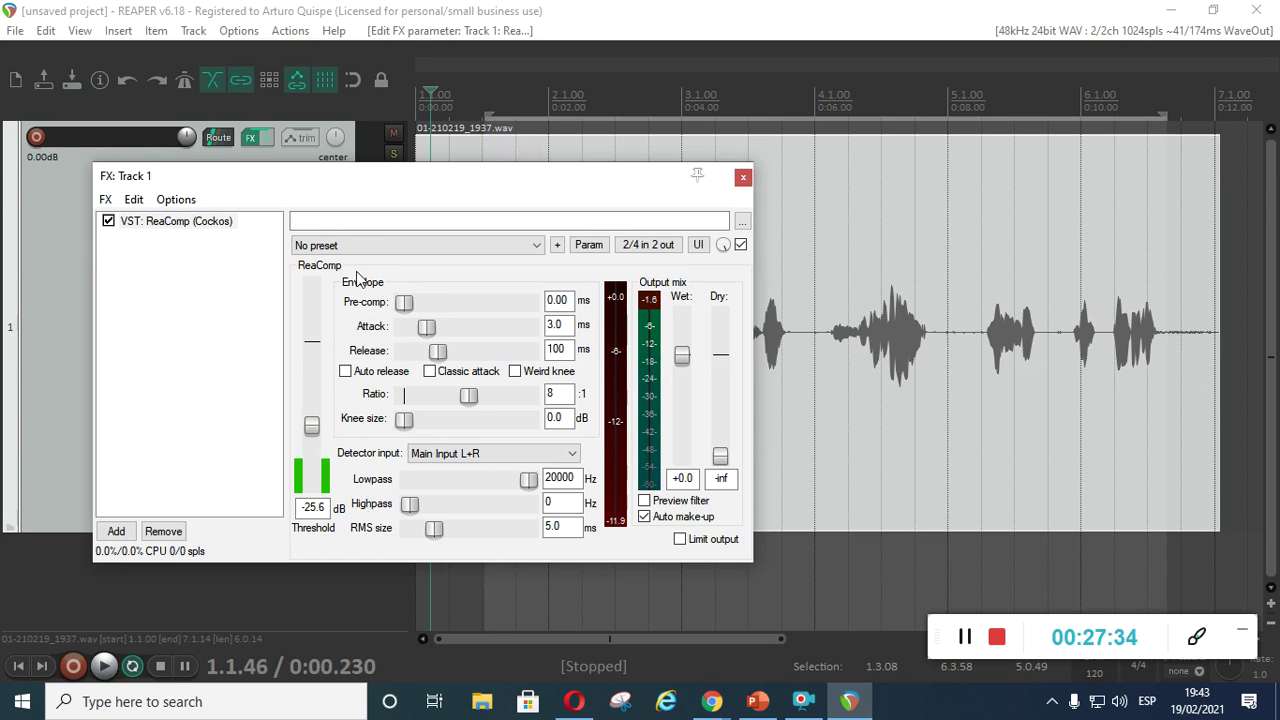
Step: Lower the ReaComp threshold to -34.6 dB and further to -48.2 dB while playing the loop to hear heavier compression
left_click_drag(443, 186, 480, 420)
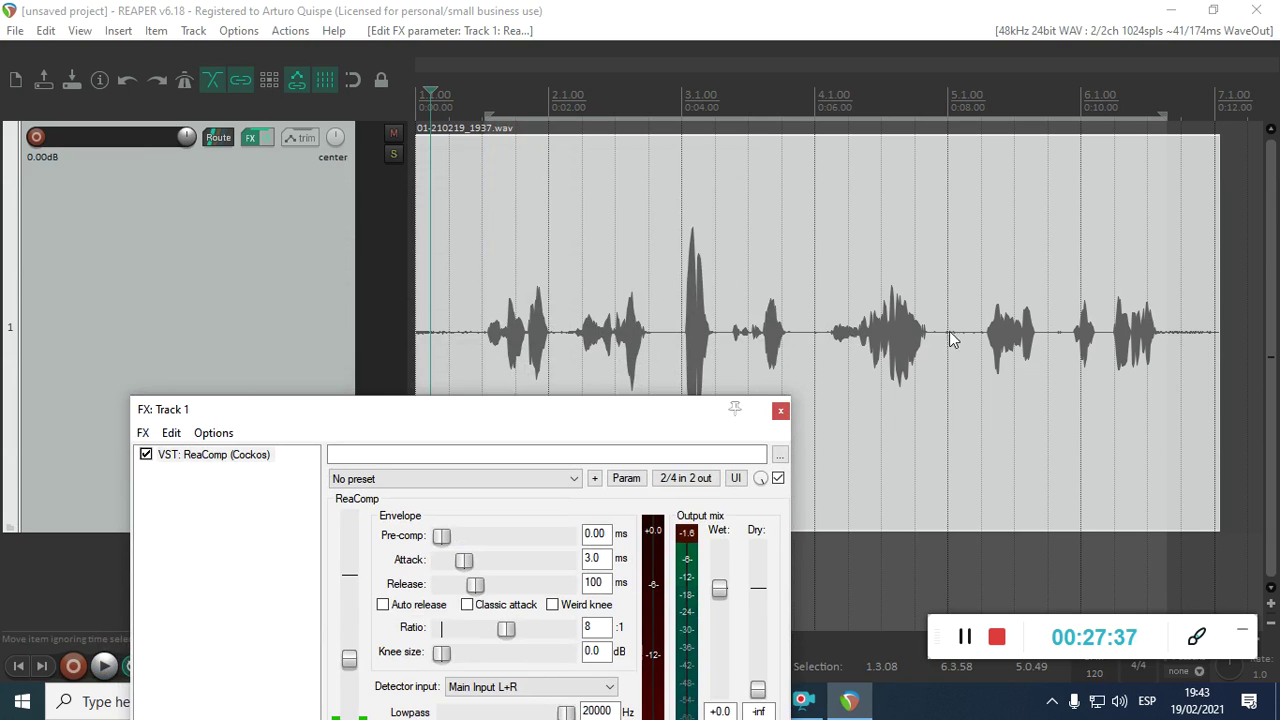
left_click_drag(645, 419, 632, 136)
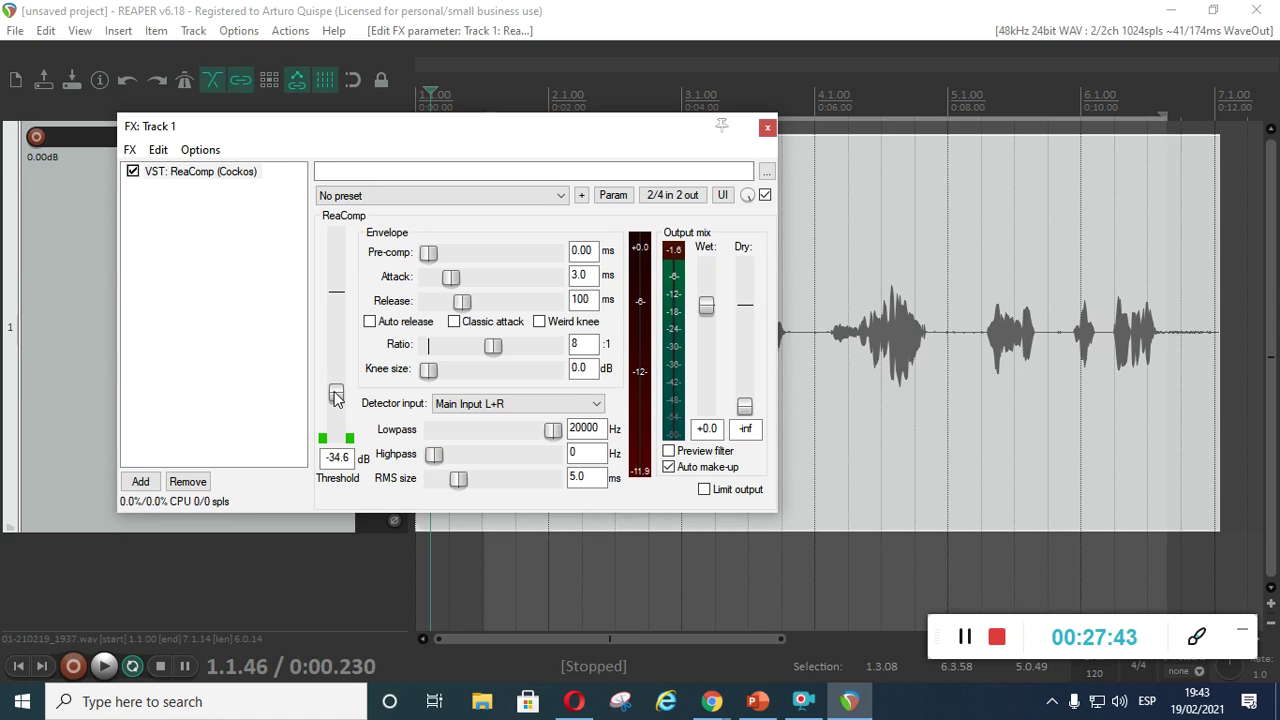
key("space")
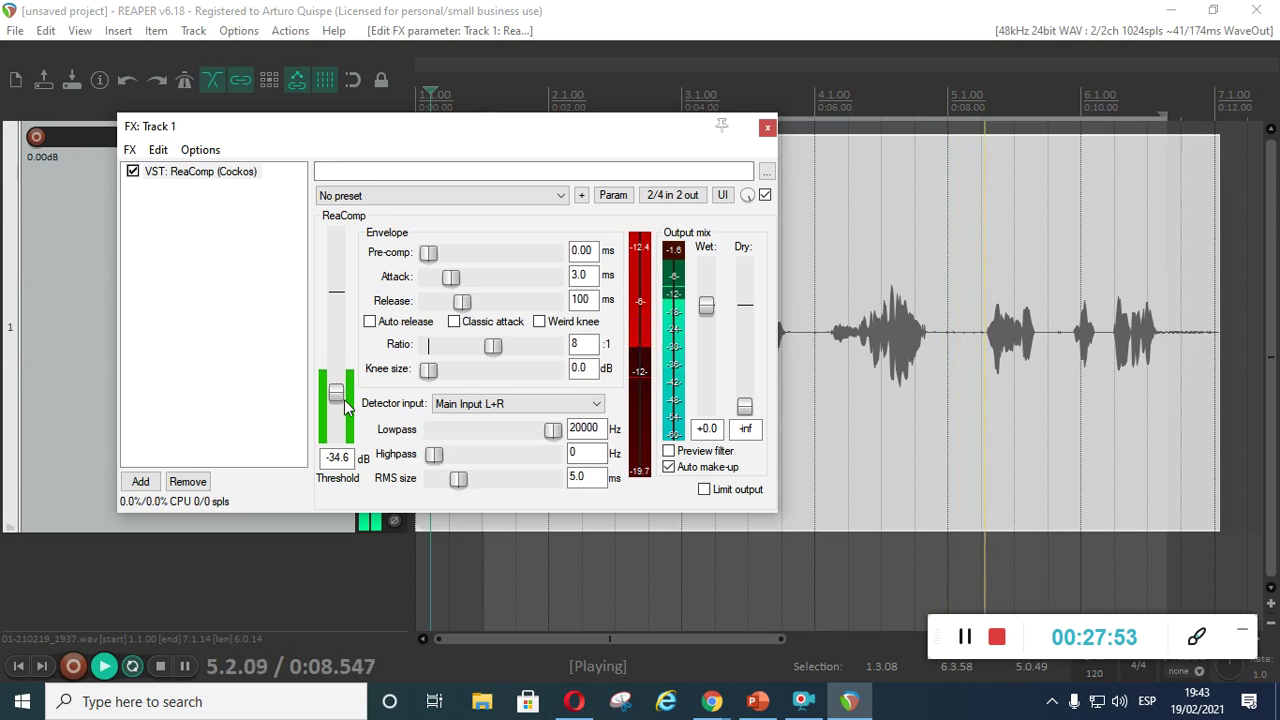
left_click_drag(340, 398, 340, 418)
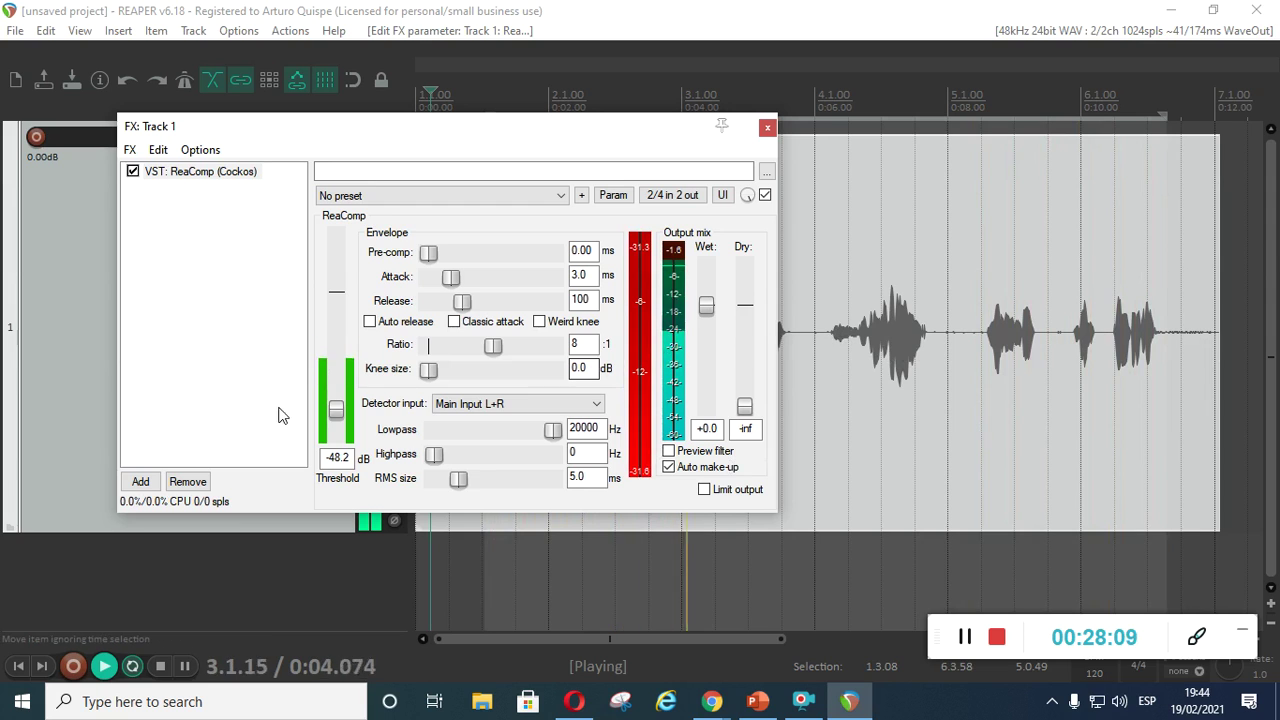
Step: Raise the ReaComp threshold to -24.9 dB while the loop plays, stop playback, and close the effects window
left_click_drag(338, 422, 335, 390)
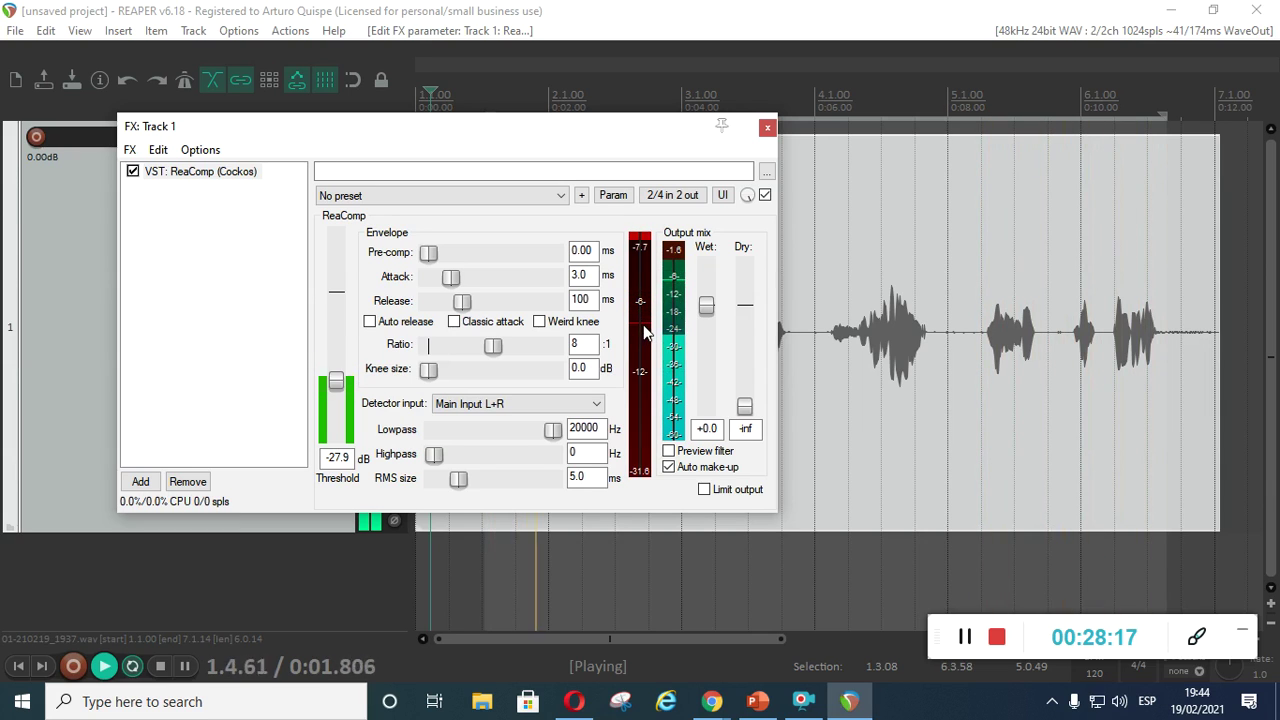
mouse_move(347, 390)
left_mouse_down()
mouse_move(340, 411)
mouse_move(336, 388)
left_mouse_up()
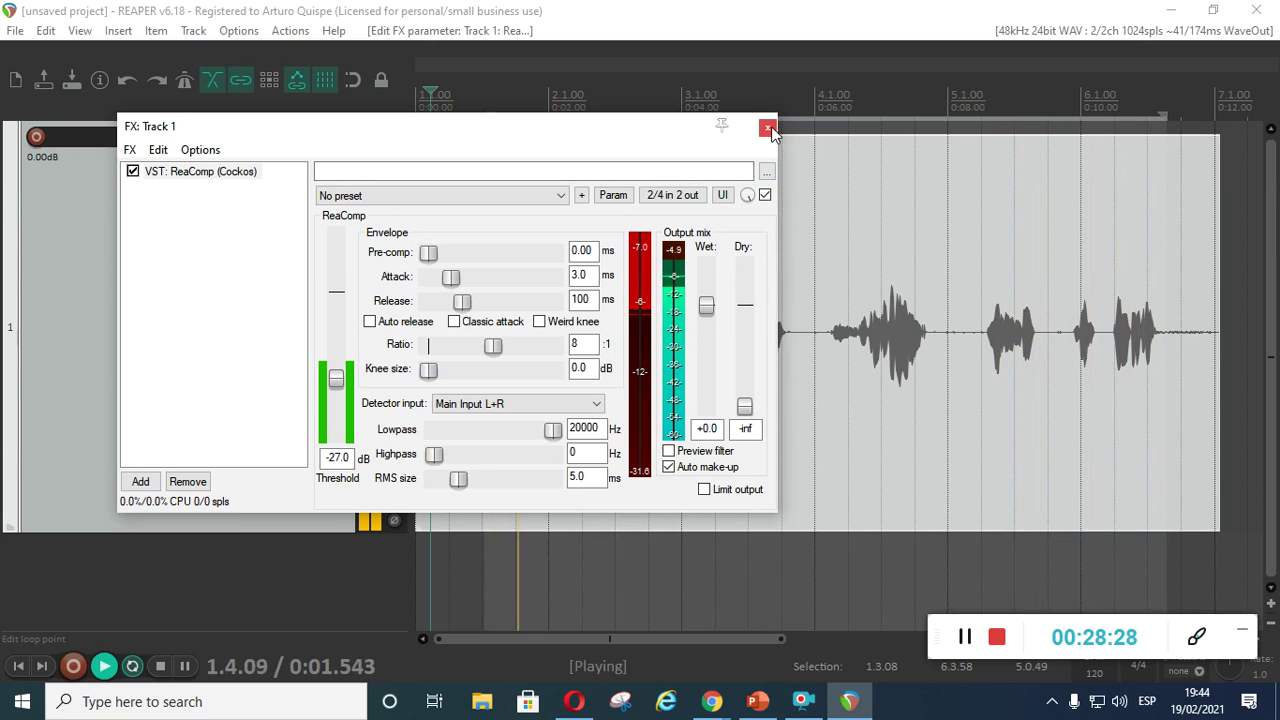
scroll(345, 390, "down", 1)
left_click_drag(343, 390, 340, 388)
key("space")
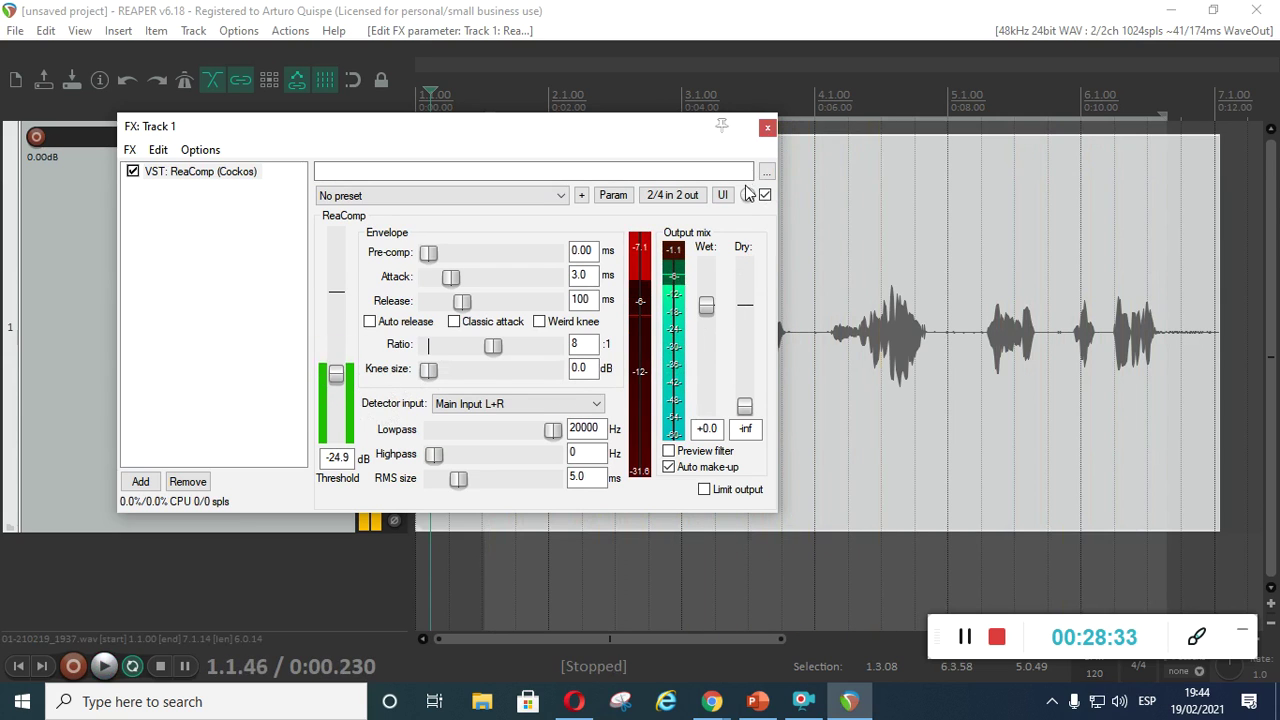
left_click(769, 129)
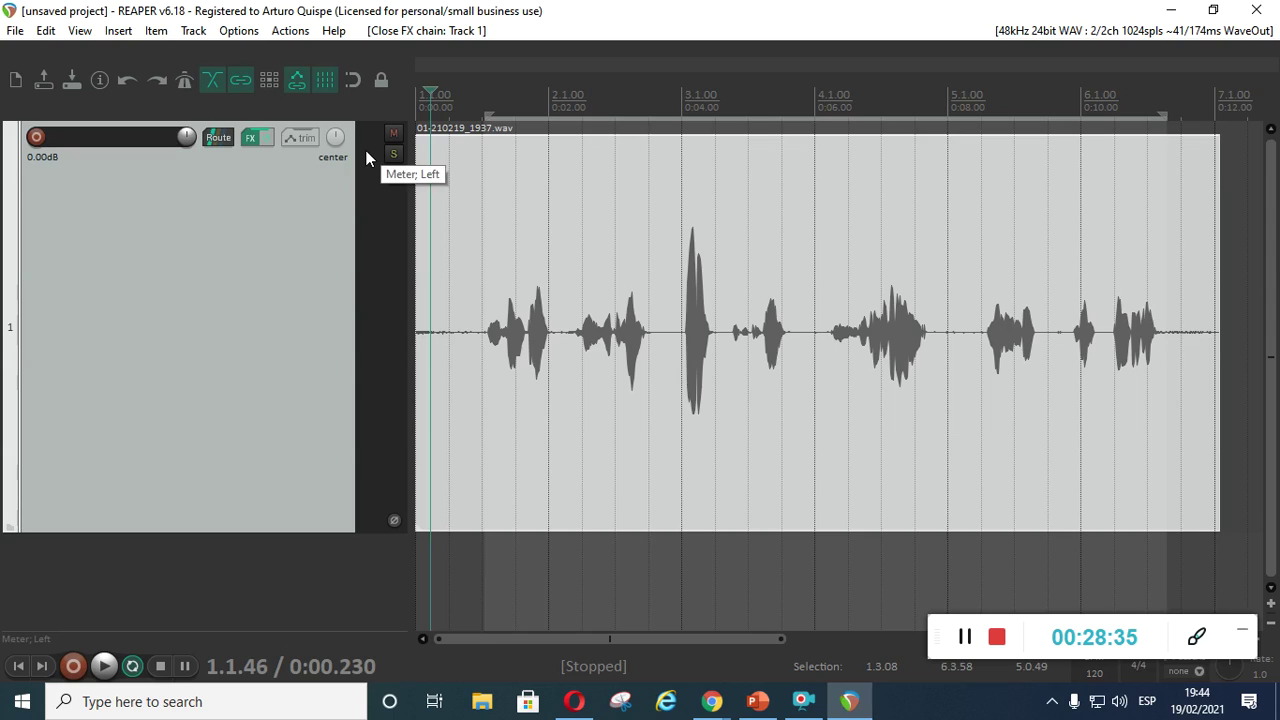
Step: Play the compressed recording from just before the first phrase, watching the track level meter, and stop
left_click(479, 92)
key("space")
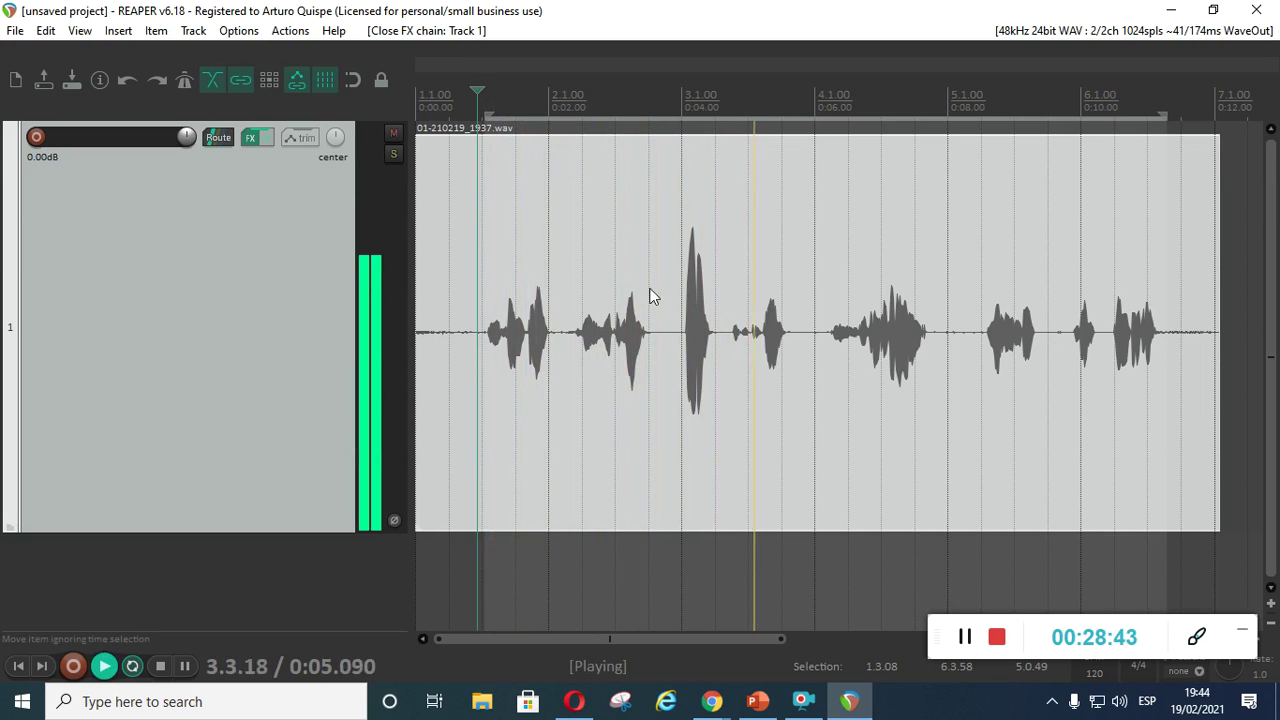
key("space")
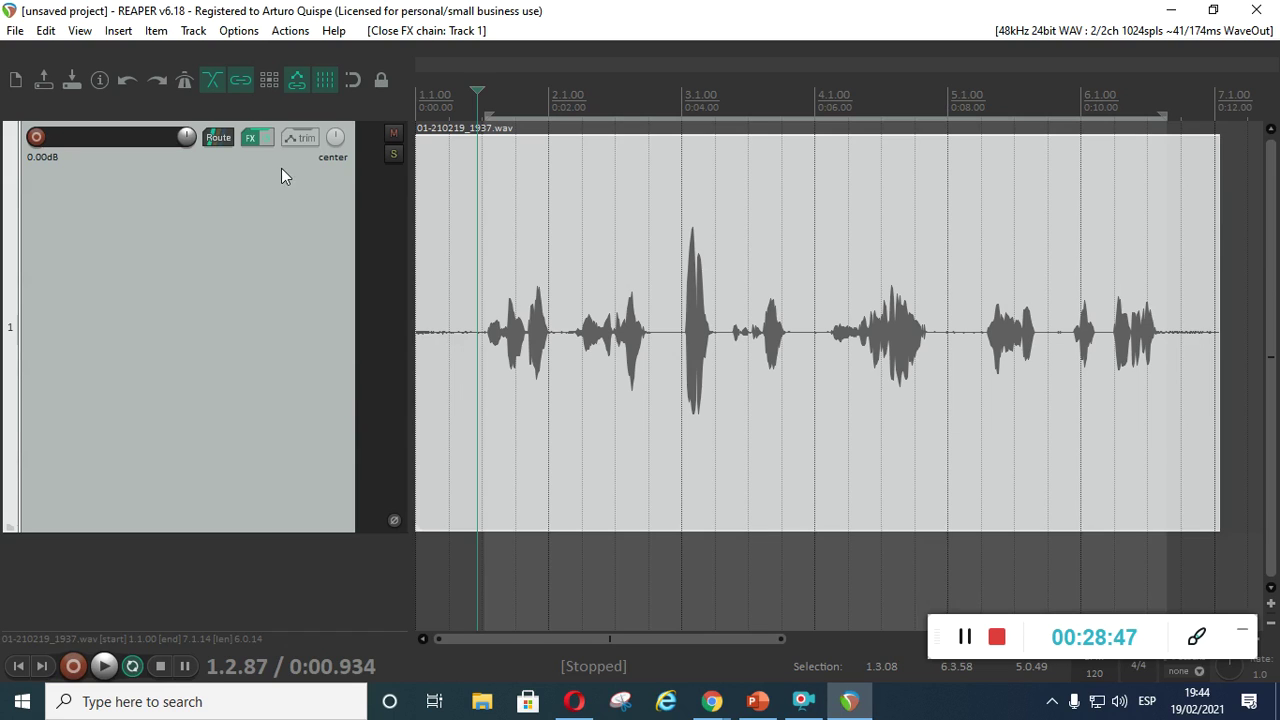
Step: Reduce Track 1's height and reopen its ReaComp window, placed below the waveform
left_click_drag(239, 532, 229, 388)
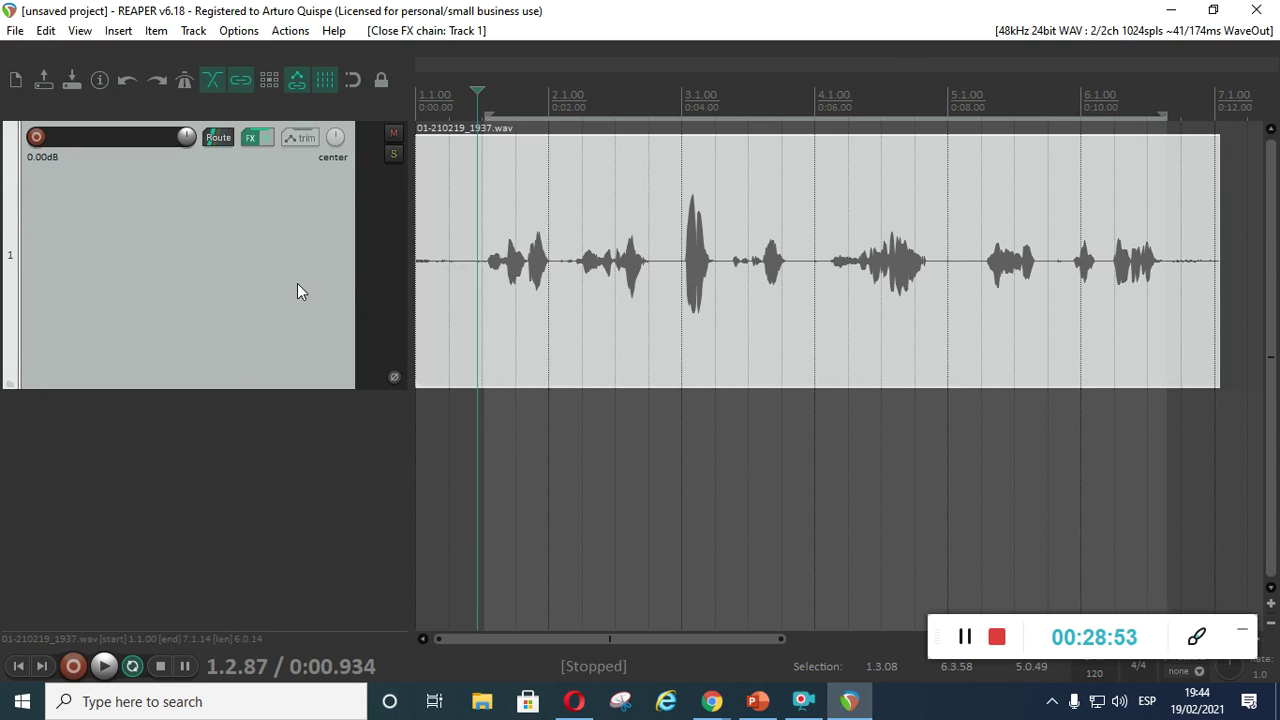
left_click(253, 137)
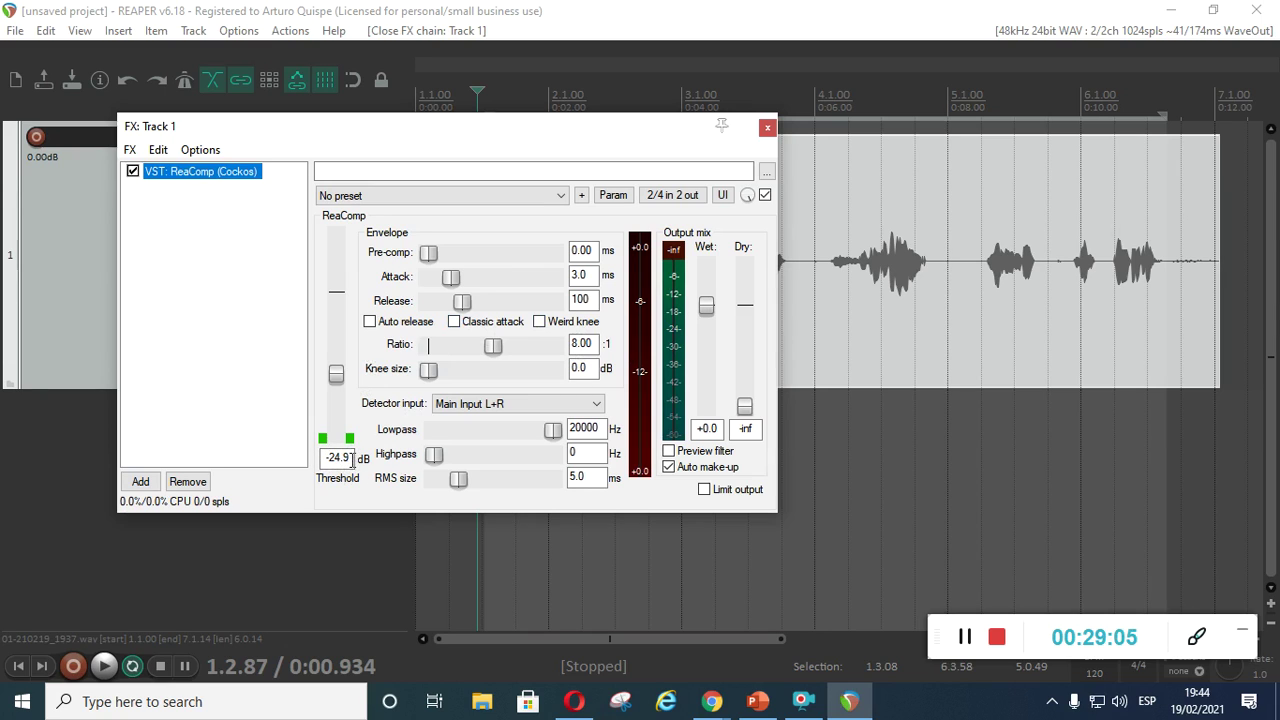
left_click_drag(498, 129, 669, 417)
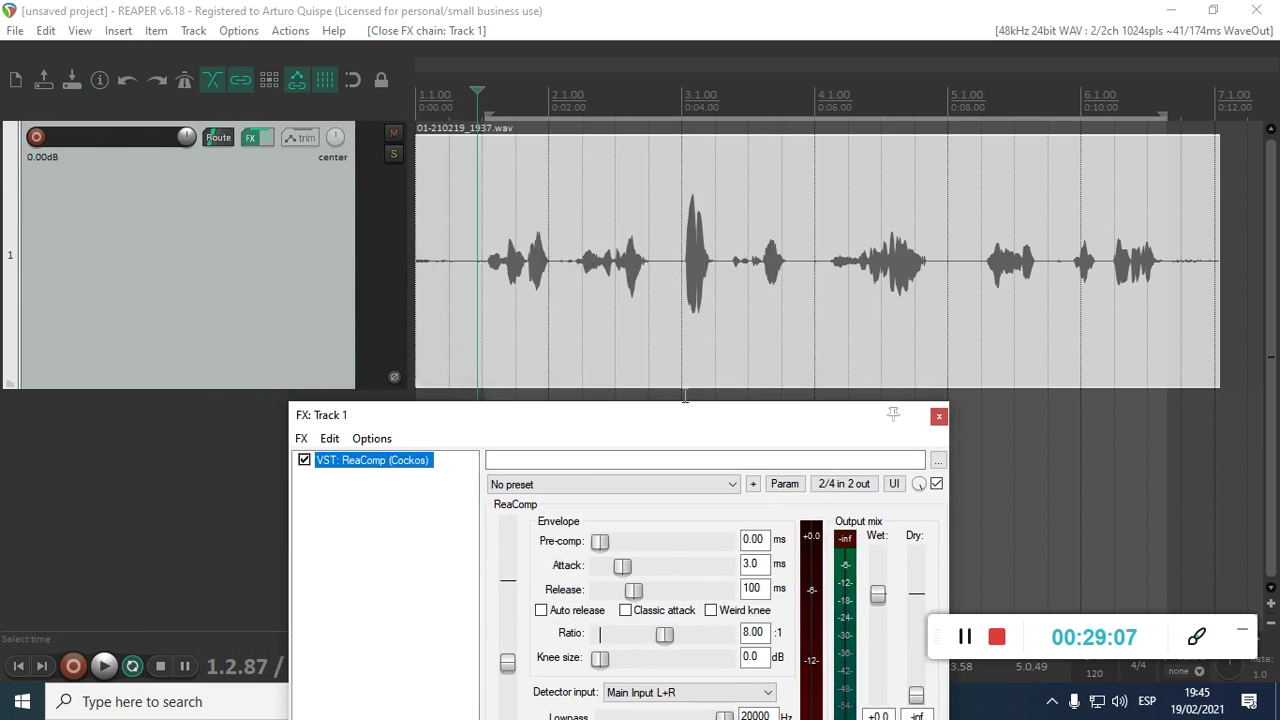
Step: Place the edit cursor in the empty space after the clip at about 0:20.6, mute Track 1 and arm it for recording
scroll(613, 307, "down", 3)
scroll(610, 305, "down", 3)
left_click(592, 290)
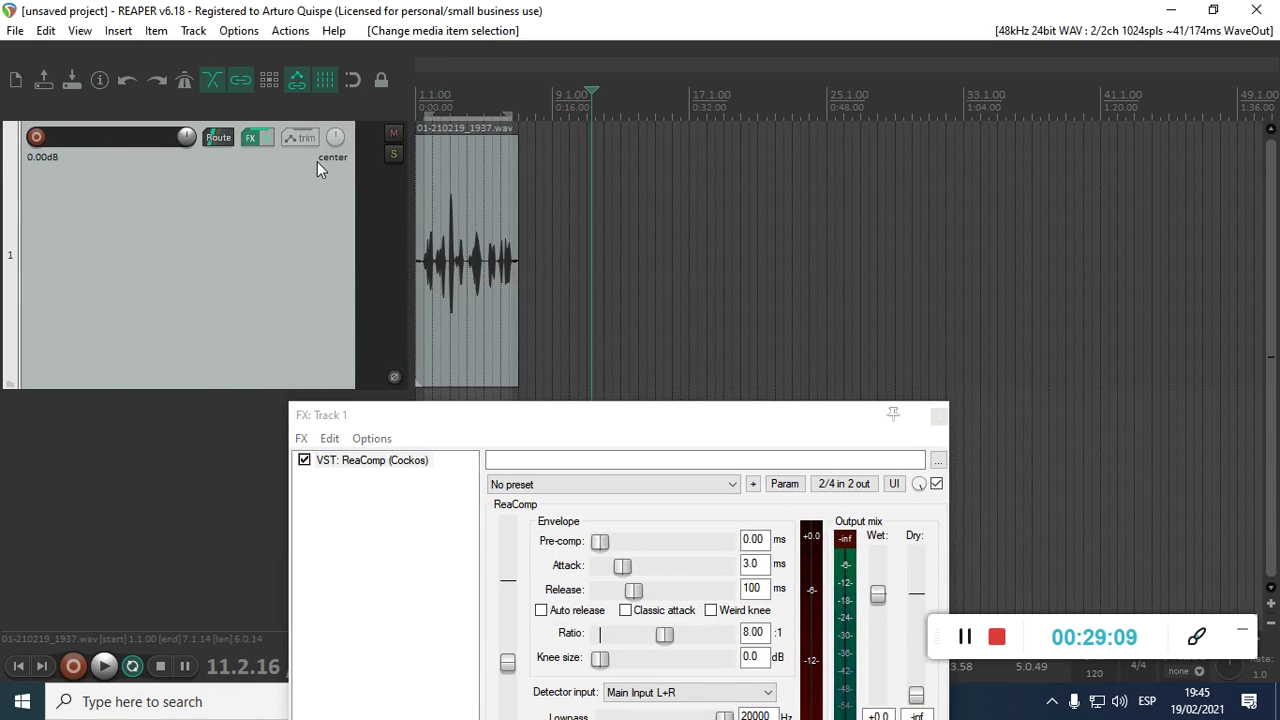
left_click(392, 133)
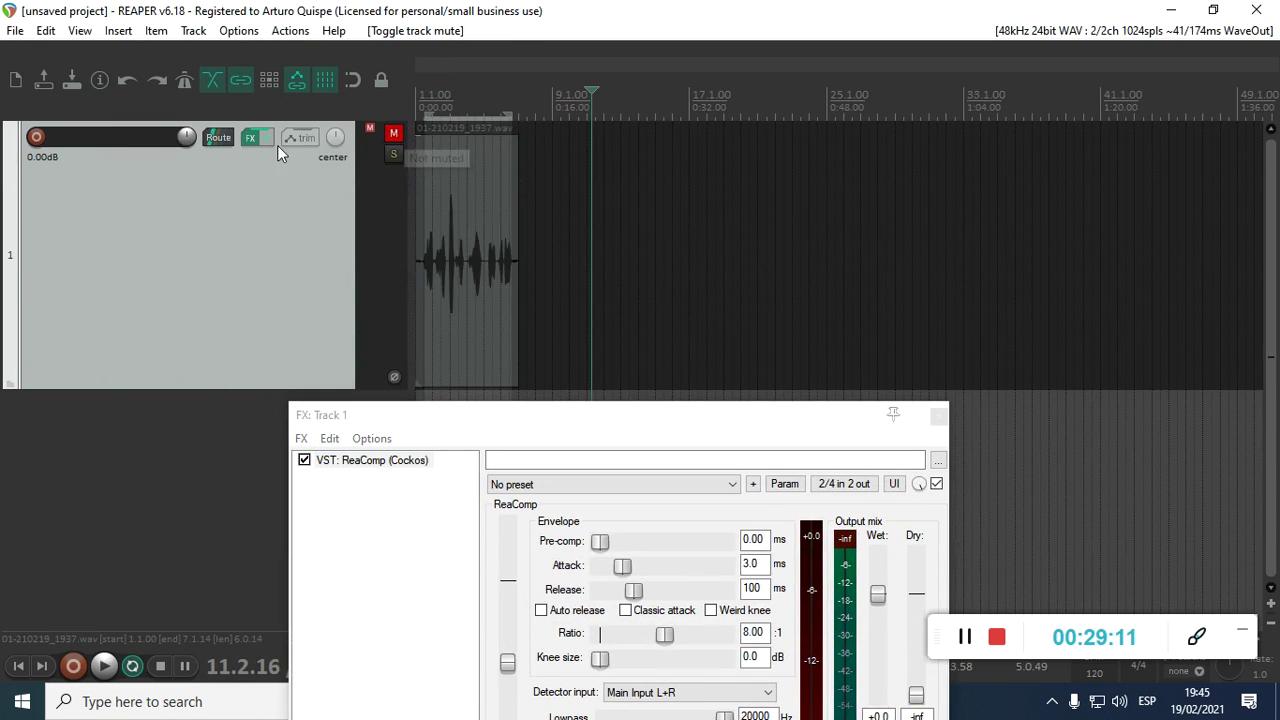
left_click(36, 138)
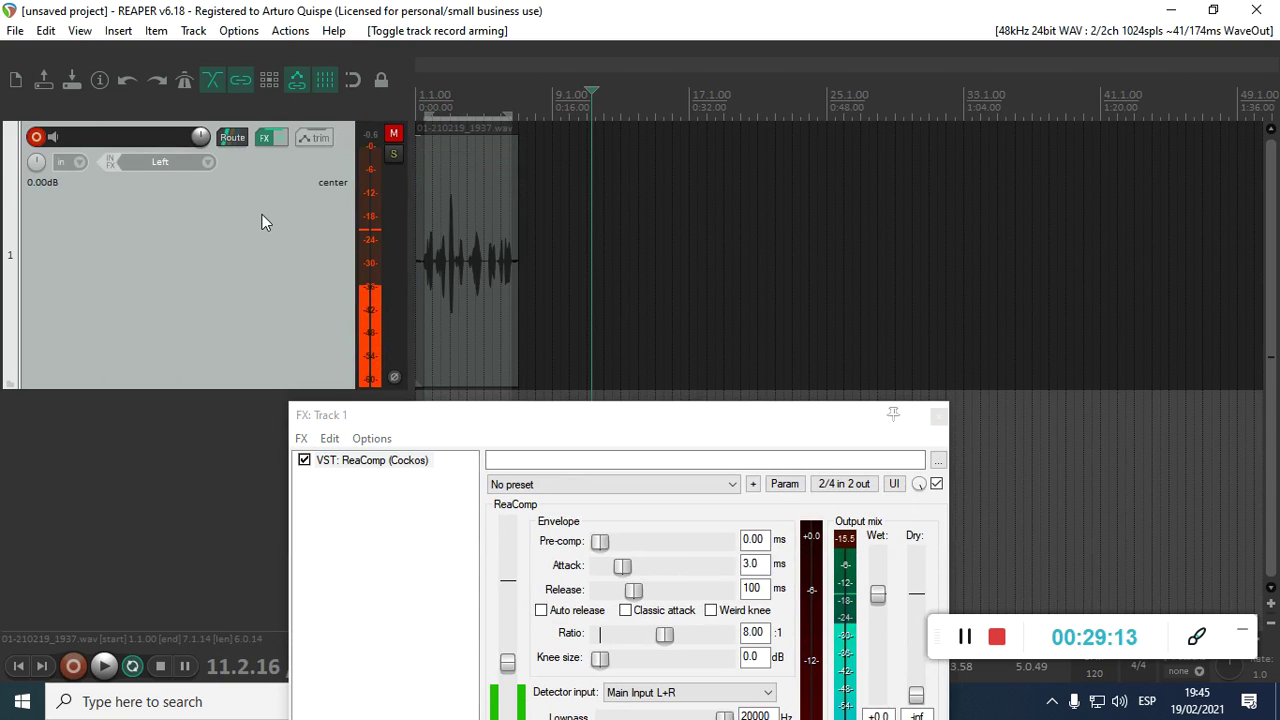
Step: Record a voice clip of about 7 seconds on Track 1, disarm and unmute the track, and select the new clip
key("space")
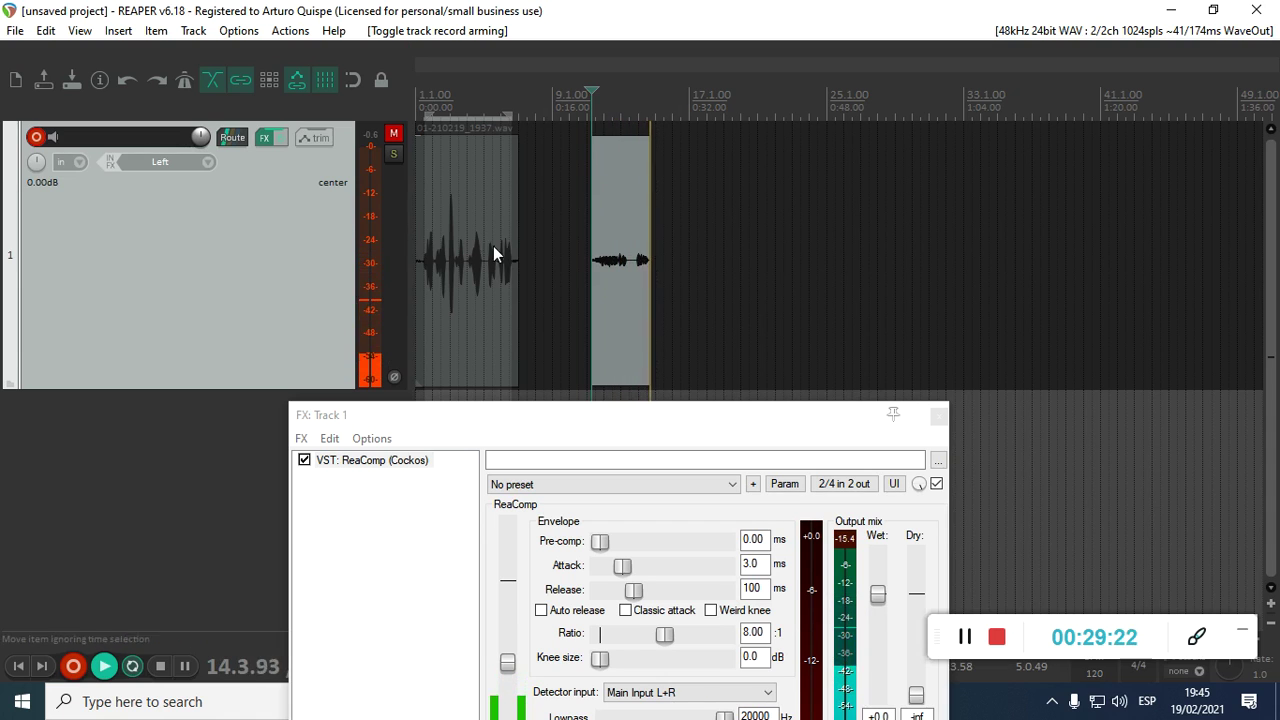
key("space")
left_click(35, 136)
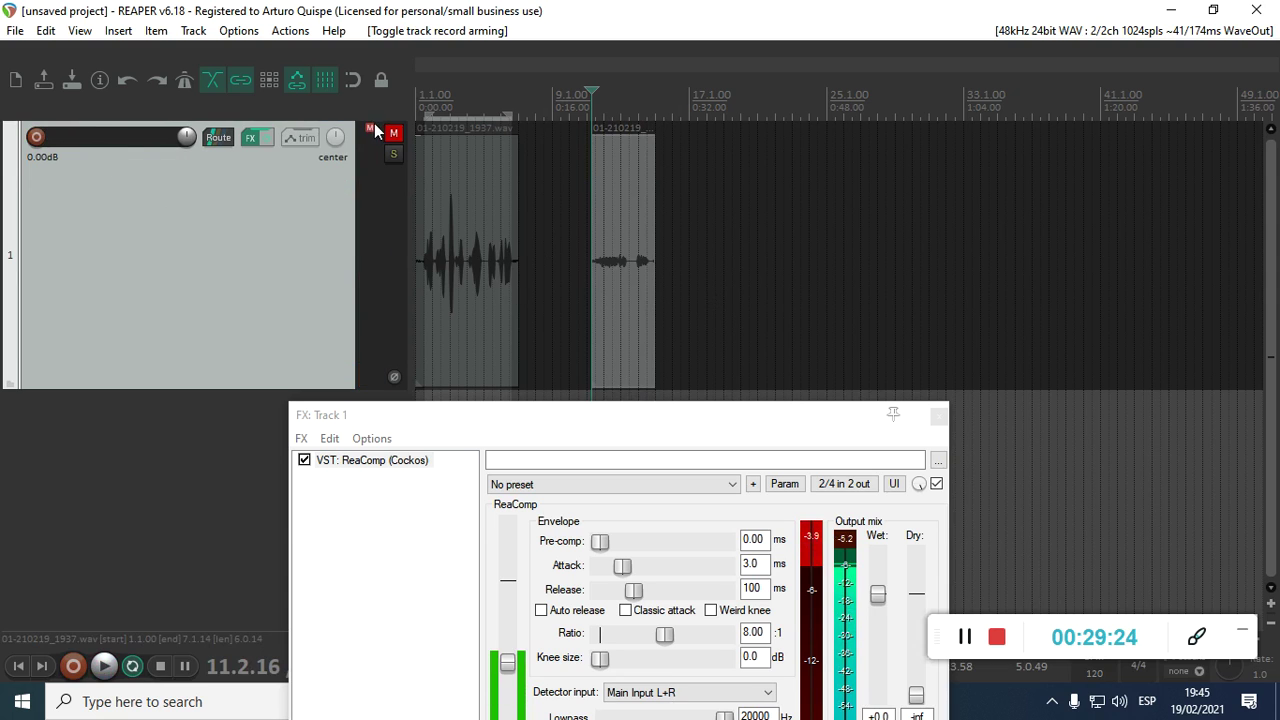
left_click(633, 338)
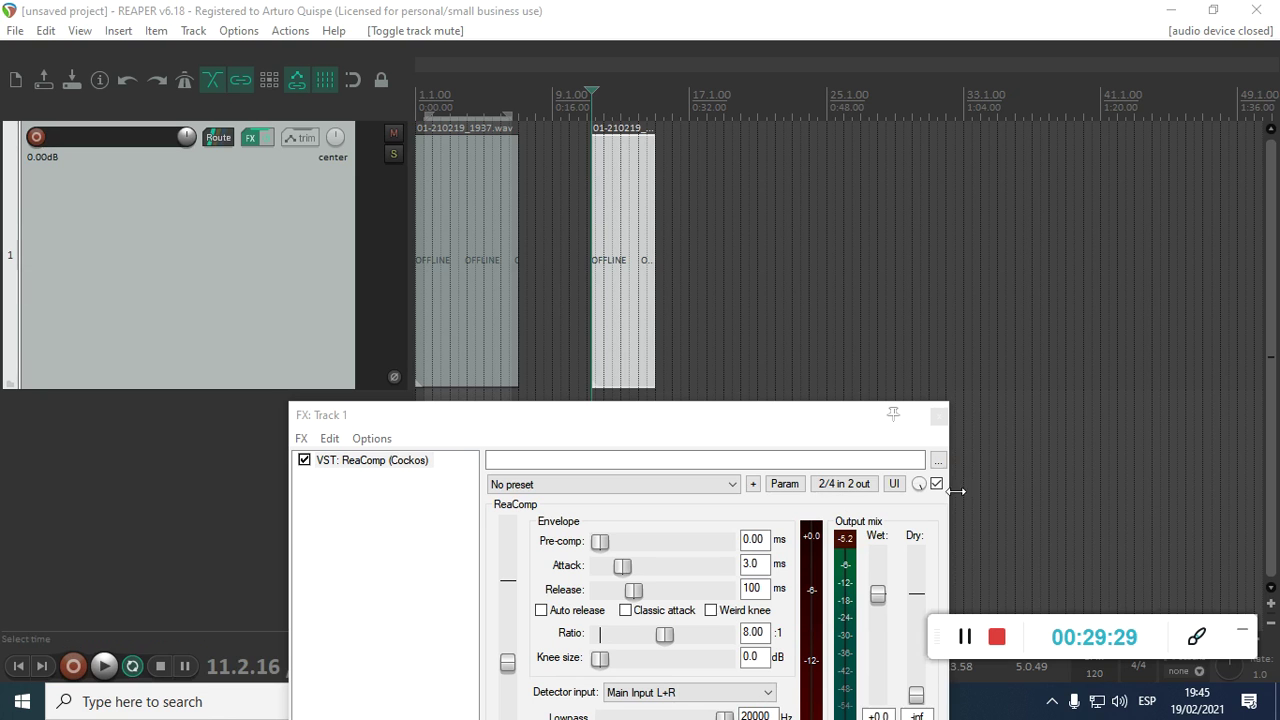
Step: Rearrange the ReaComp window clear of the new clip and examine the clip's waveform on the timeline
left_click_drag(717, 431, 577, 209)
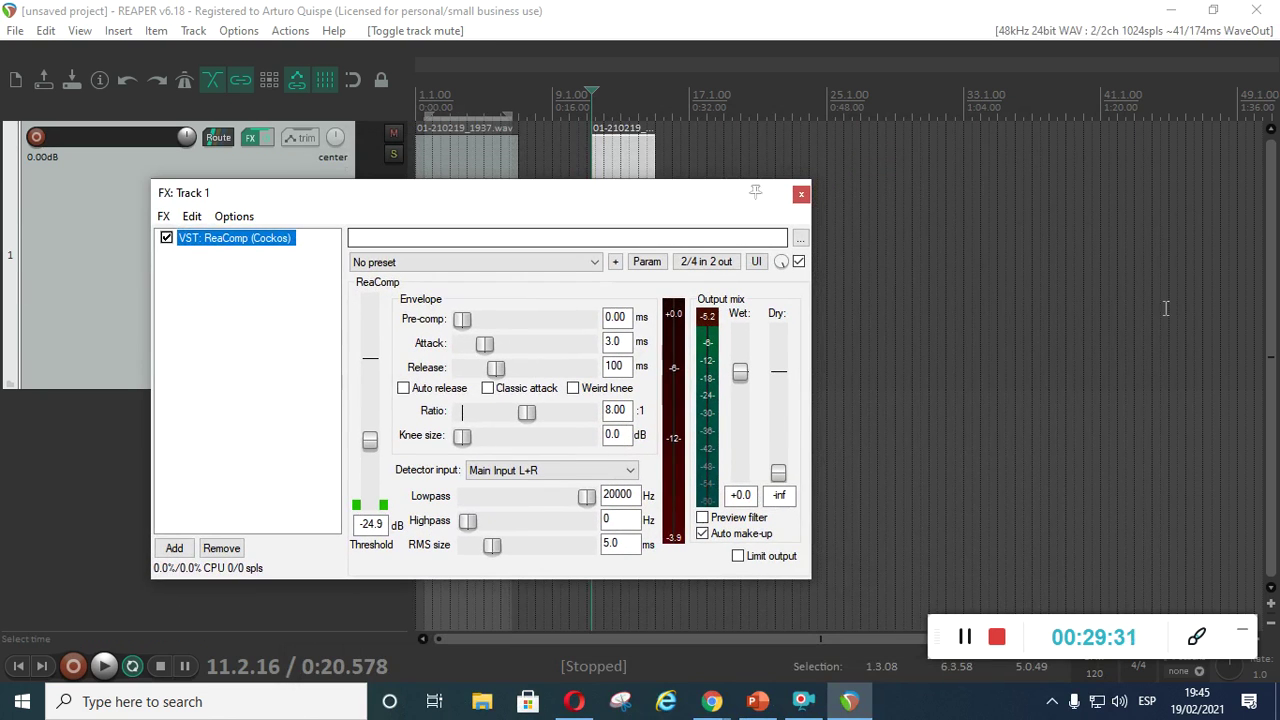
left_click(603, 192)
left_click_drag(574, 265, 1024, 118)
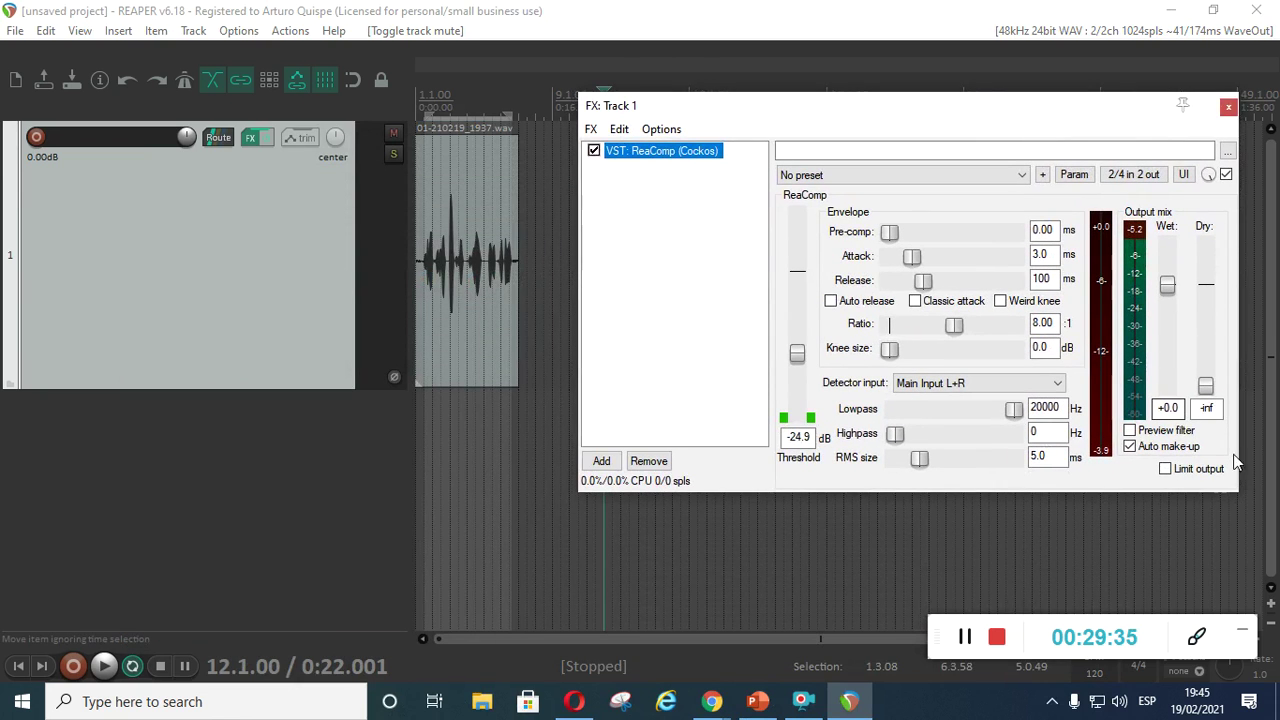
left_click_drag(1238, 495, 1244, 538)
left_click_drag(957, 120, 960, 272)
left_click(610, 195)
scroll(610, 200, "up", 2)
scroll(610, 200, "down", 1)
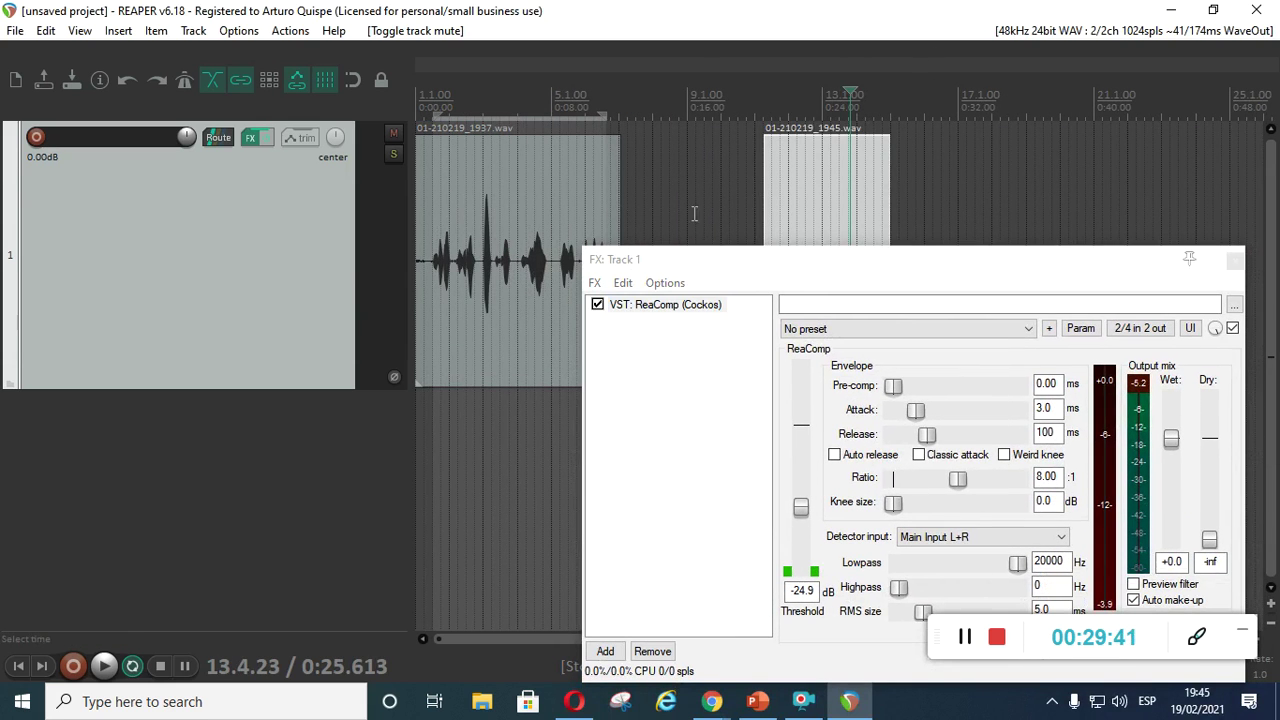
left_click_drag(790, 272, 250, 230)
Step: Play the new clip through ReaComp from about 0:21.7, stop, and keep the ReaComp settings beside its waveform
left_click(772, 280)
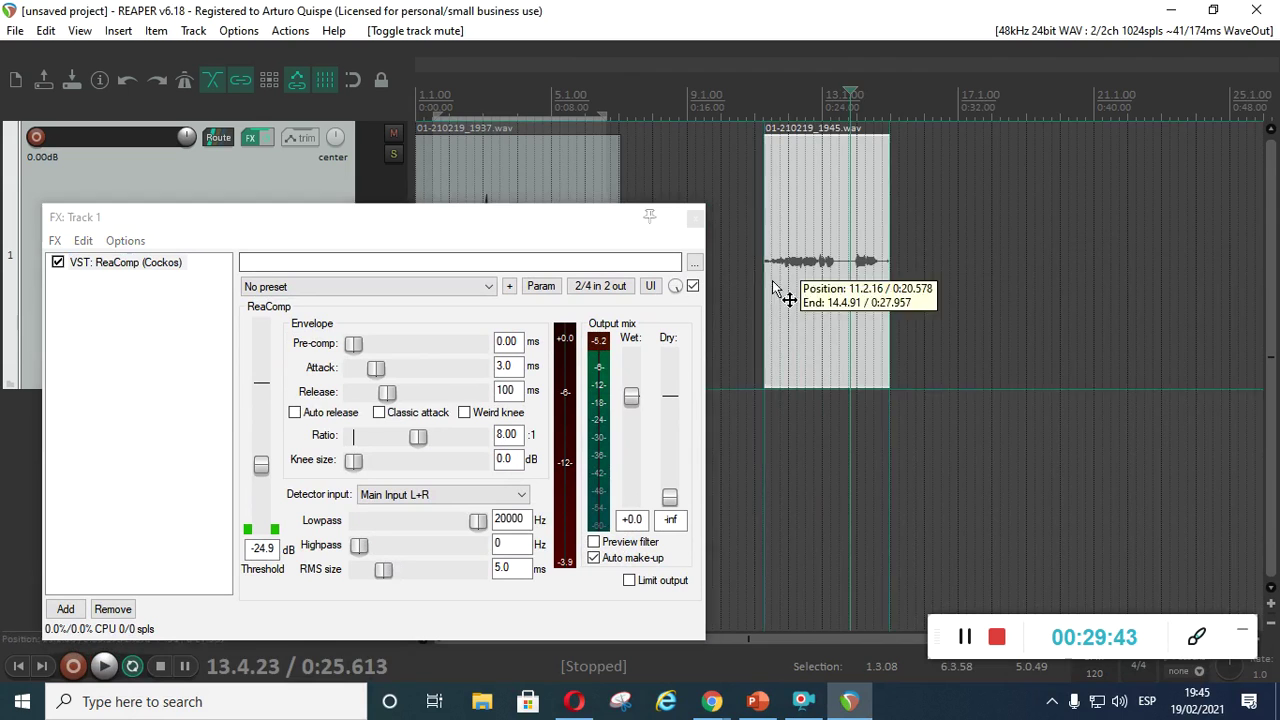
scroll(772, 280, "up", 3)
key("space")
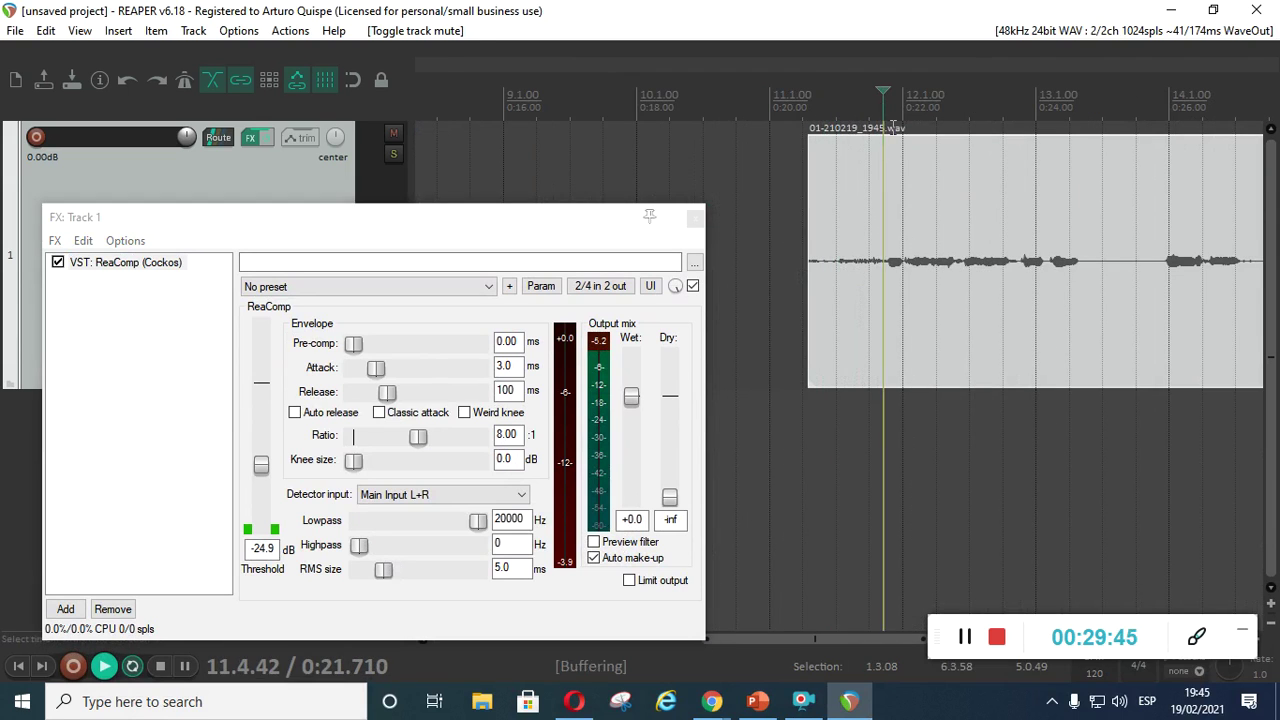
scroll(880, 280, "down", 2)
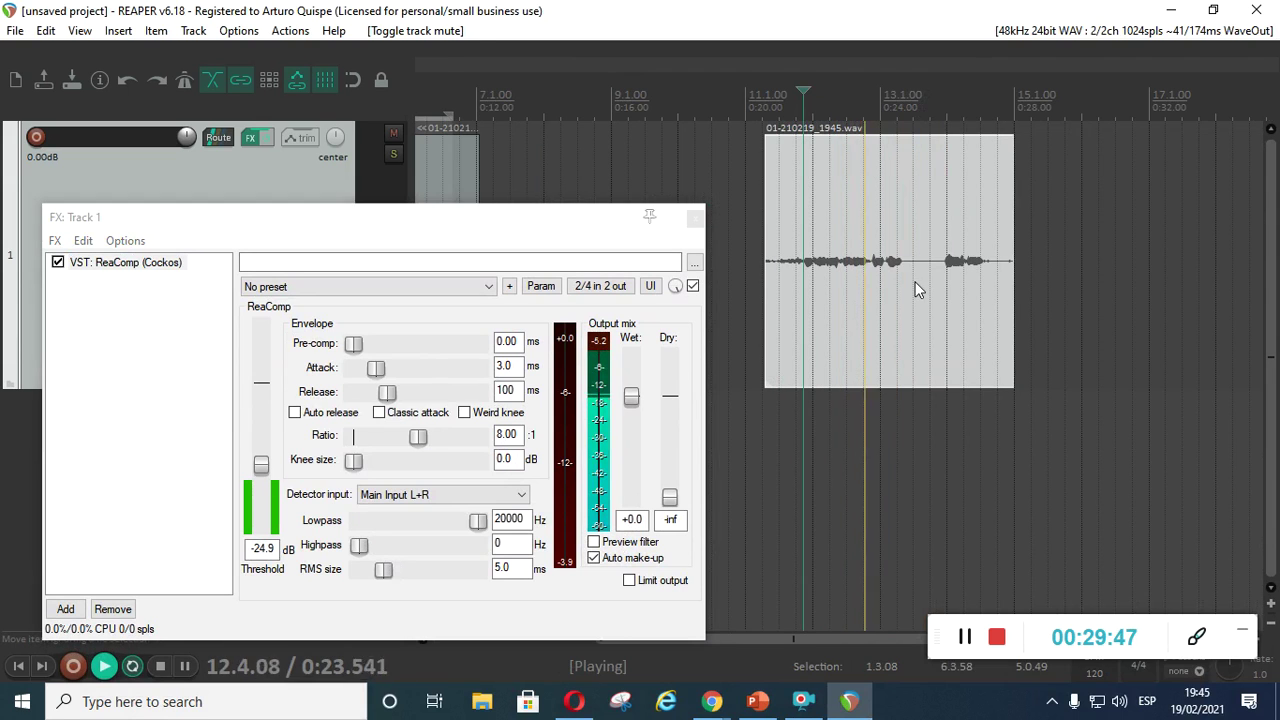
key("space")
left_click_drag(673, 232, 695, 280)
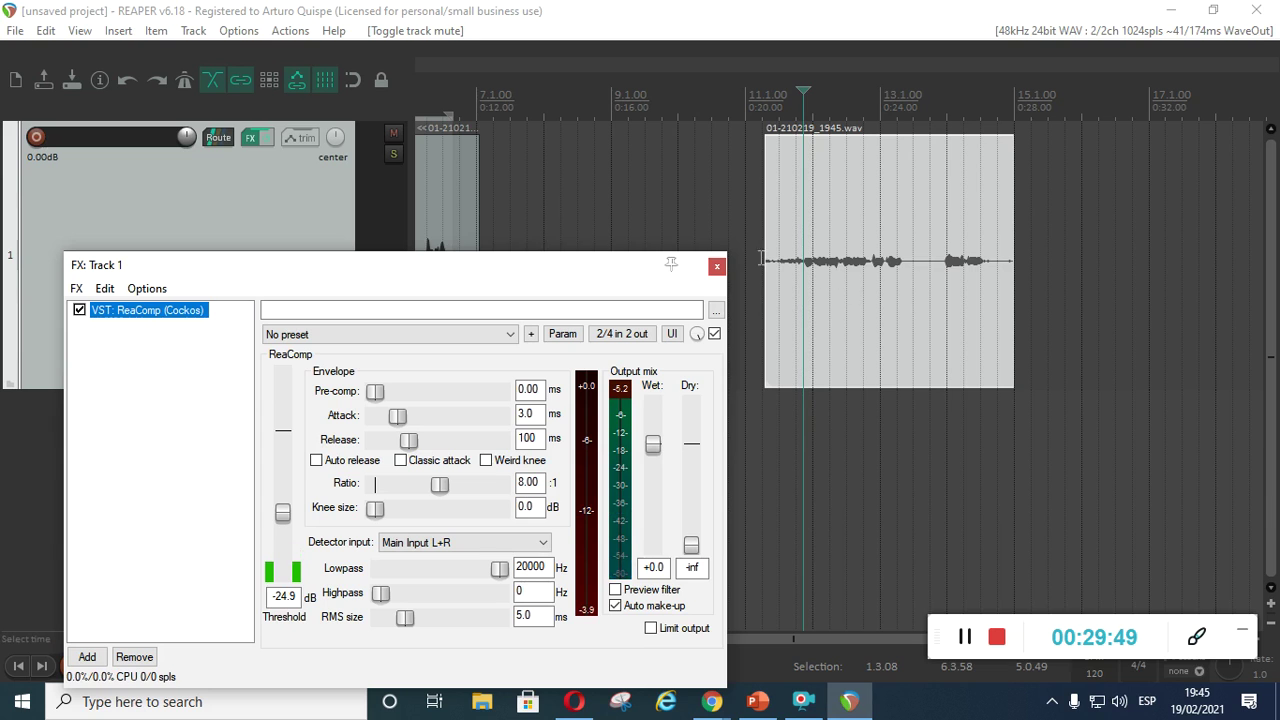
left_click_drag(508, 286, 535, 218)
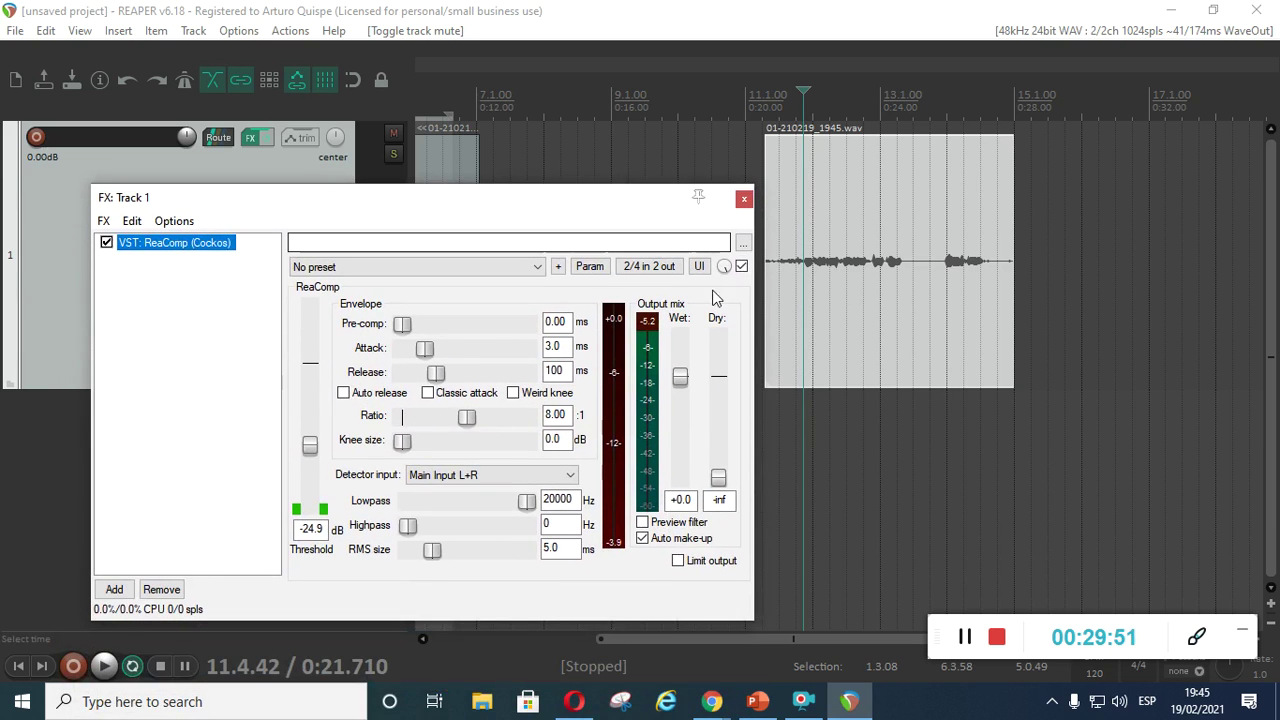
Step: Arm Track 1 past the clip's end, check the live input on its meters, reset ReaComp's output peak, and disarm the track
left_click(799, 223)
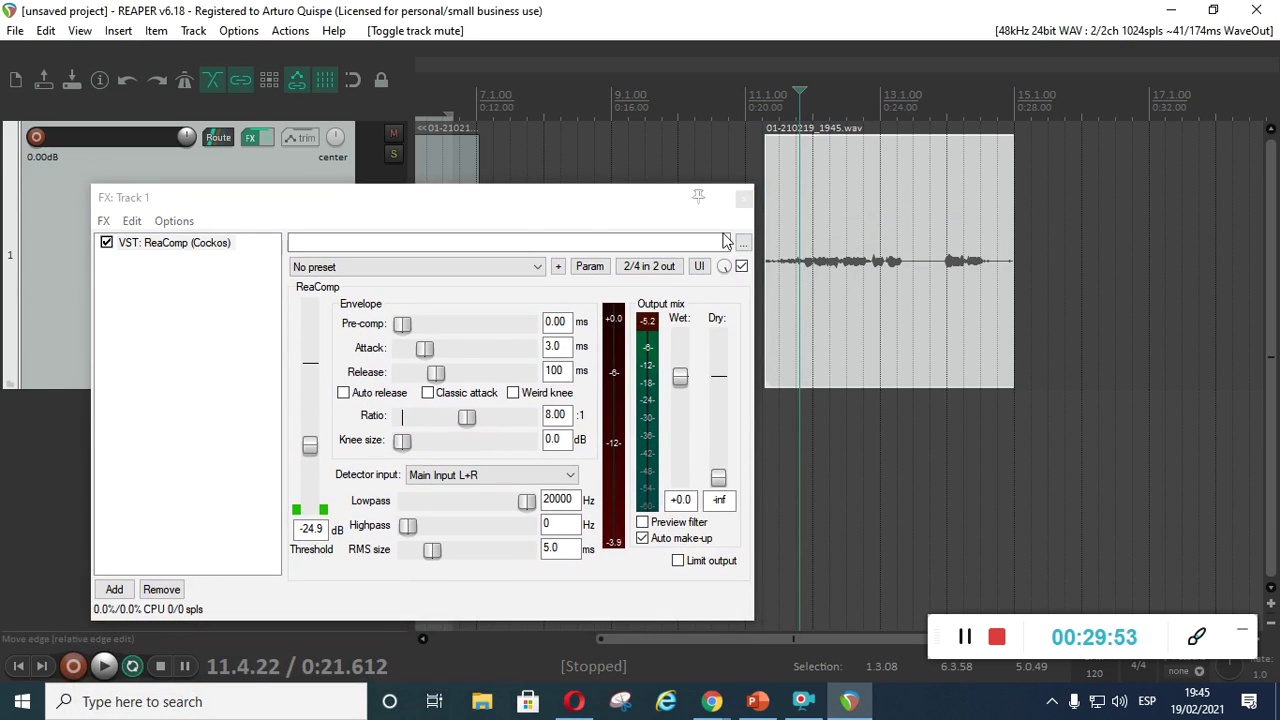
left_click_drag(500, 209, 493, 327)
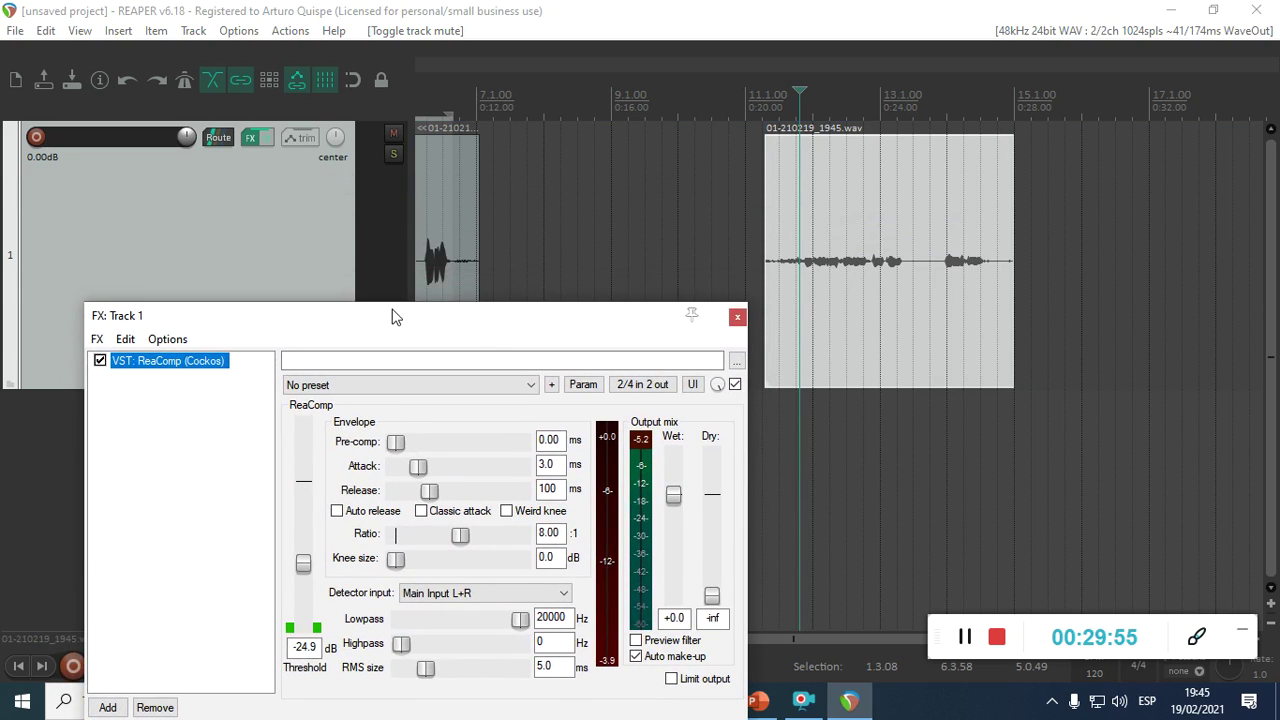
left_click_drag(395, 315, 392, 353)
left_click(1047, 250)
left_click(36, 137)
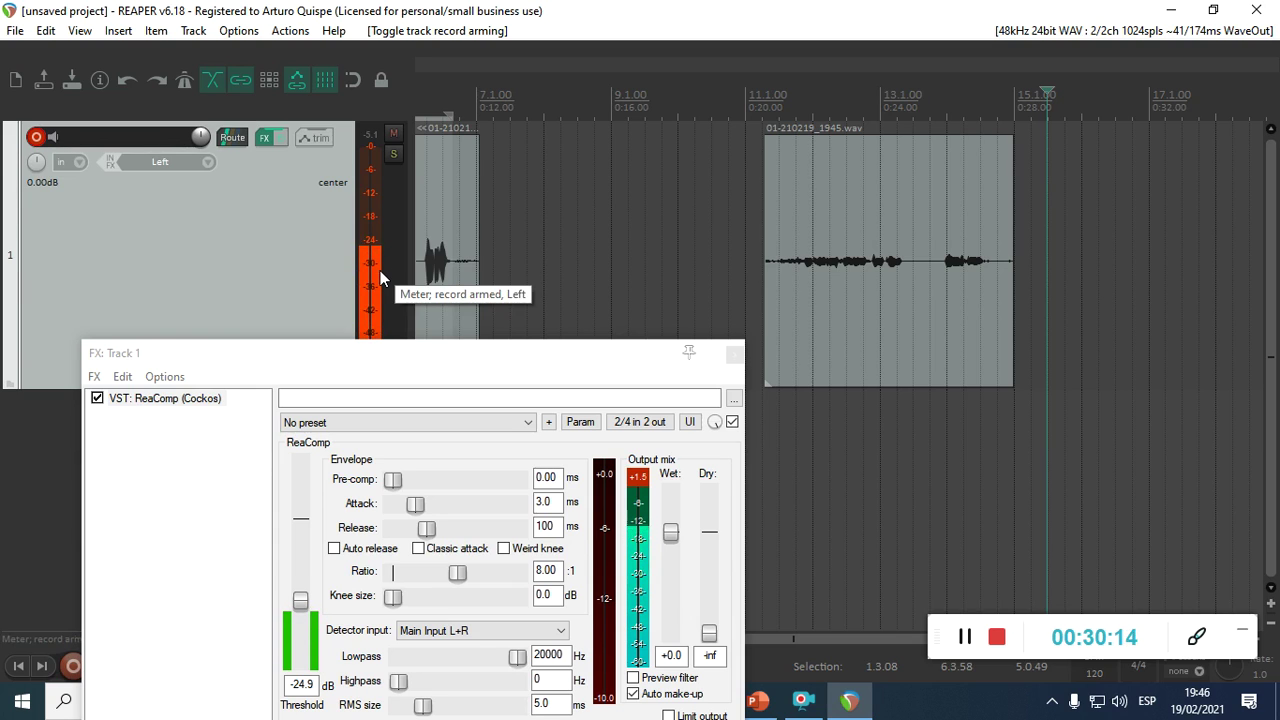
left_click(643, 490)
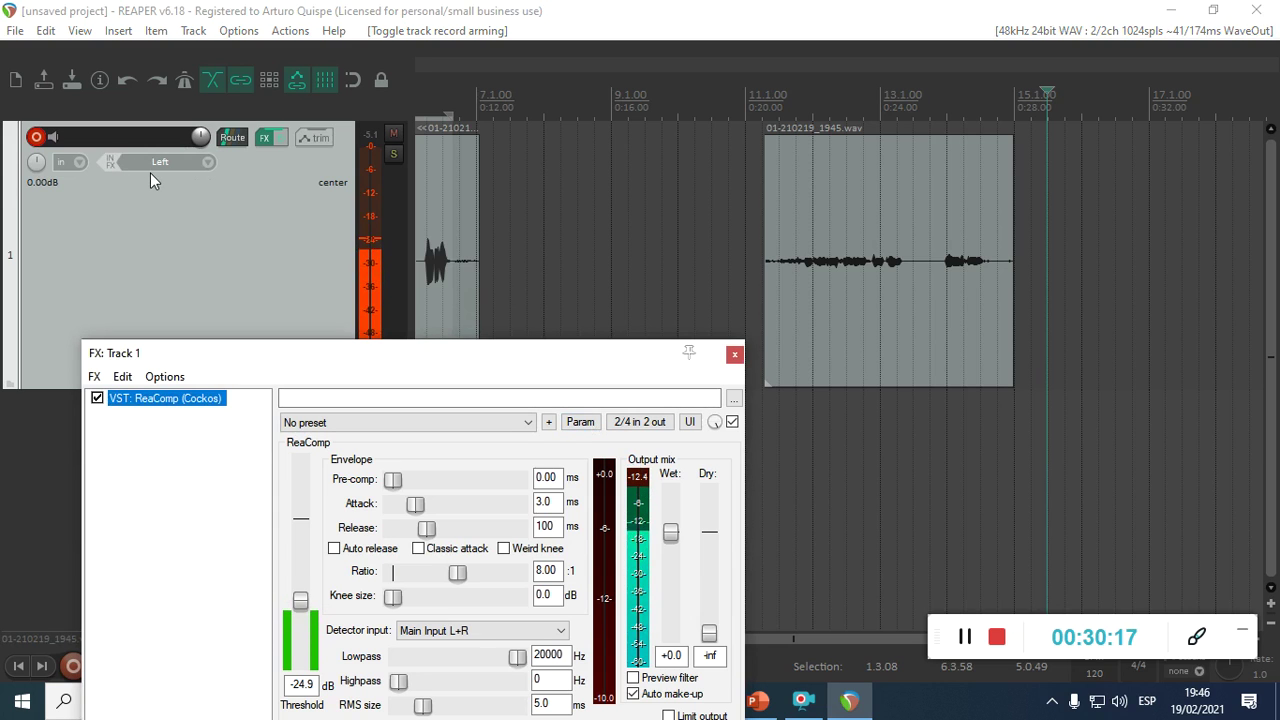
left_click_drag(492, 381, 657, 168)
left_click(36, 136)
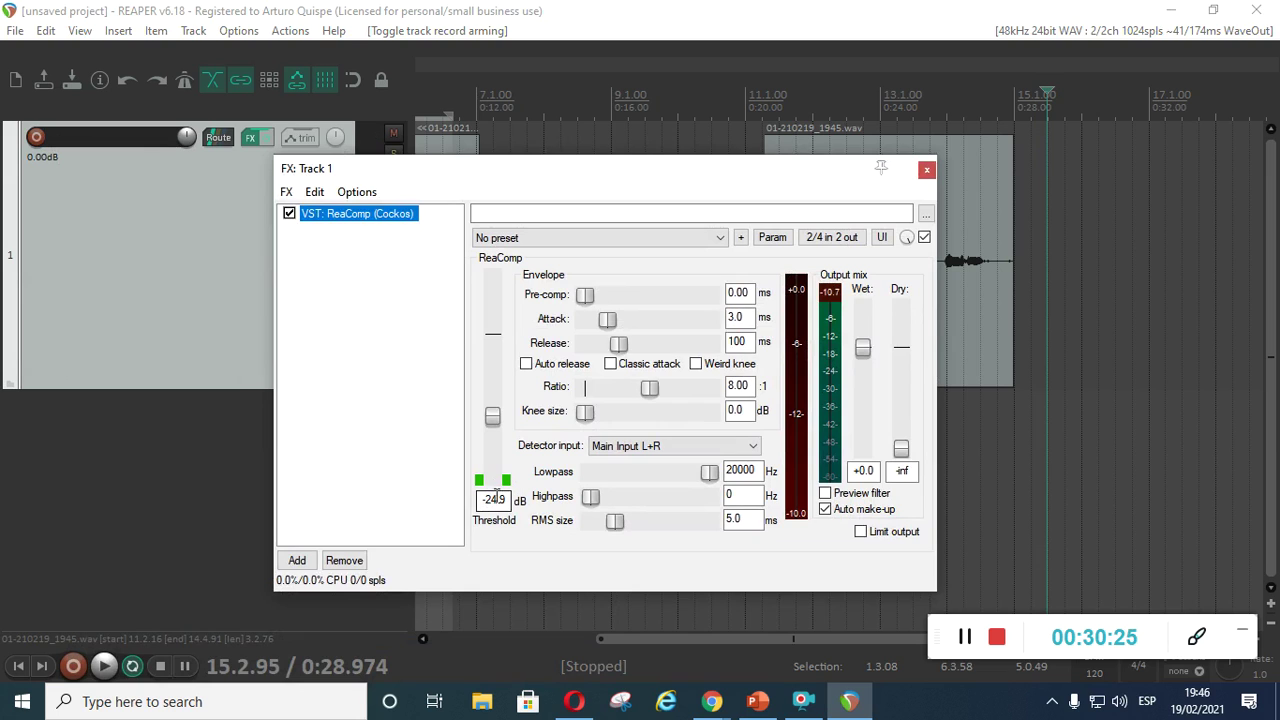
Step: Set a time selection spanning the newer clip, from about 0:20.6 to just past its end, with ReaComp clear of it
left_click_drag(780, 176, 533, 186)
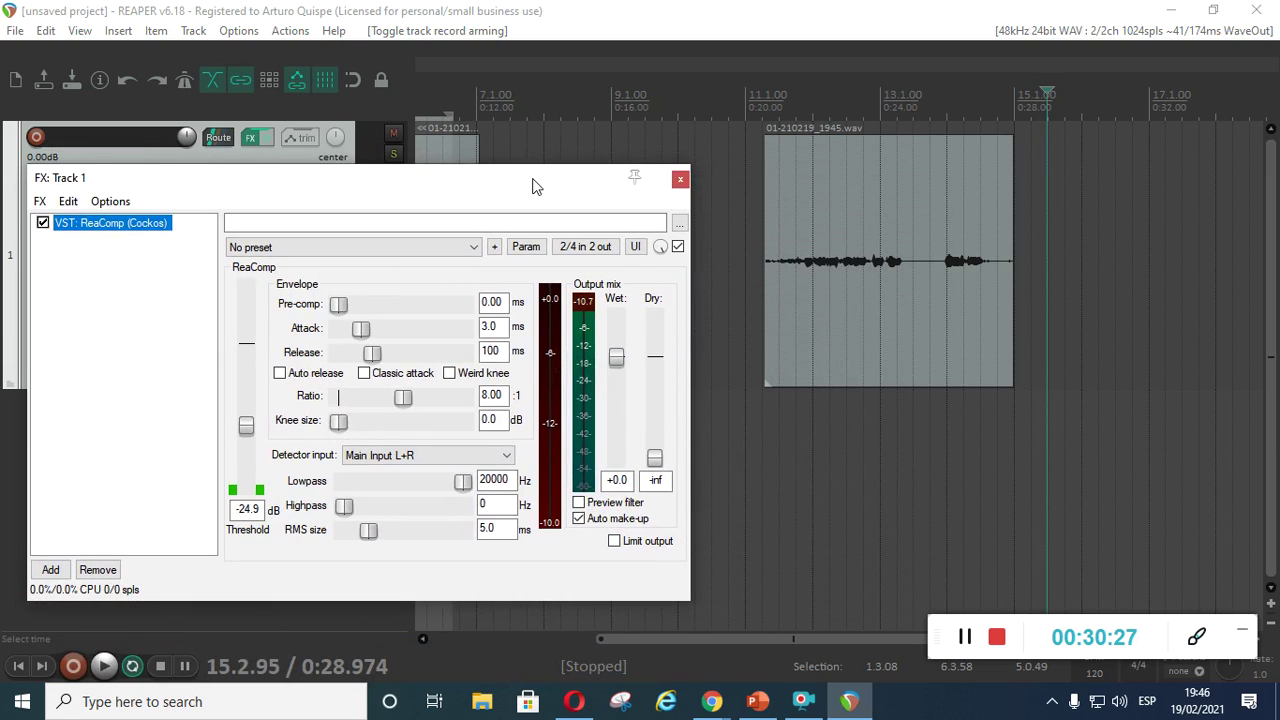
left_click(773, 112)
left_click(762, 106)
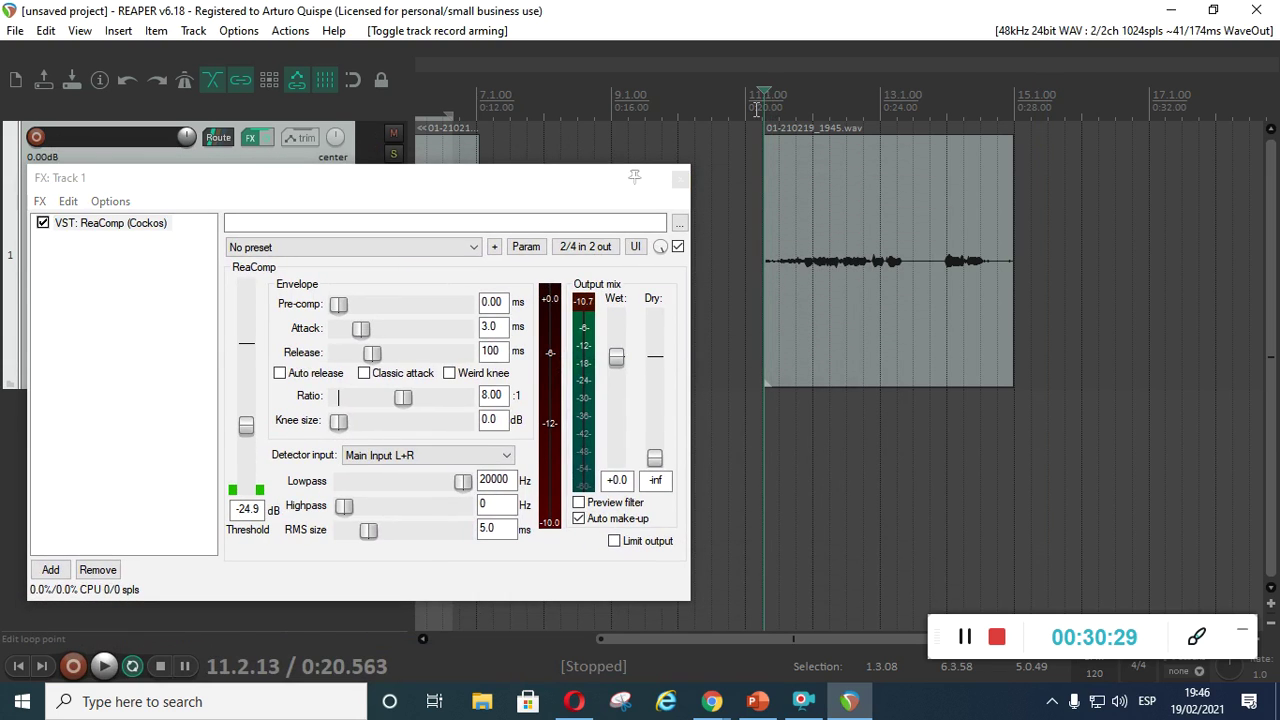
left_click_drag(762, 106, 1024, 100)
left_click_drag(494, 198, 566, 343)
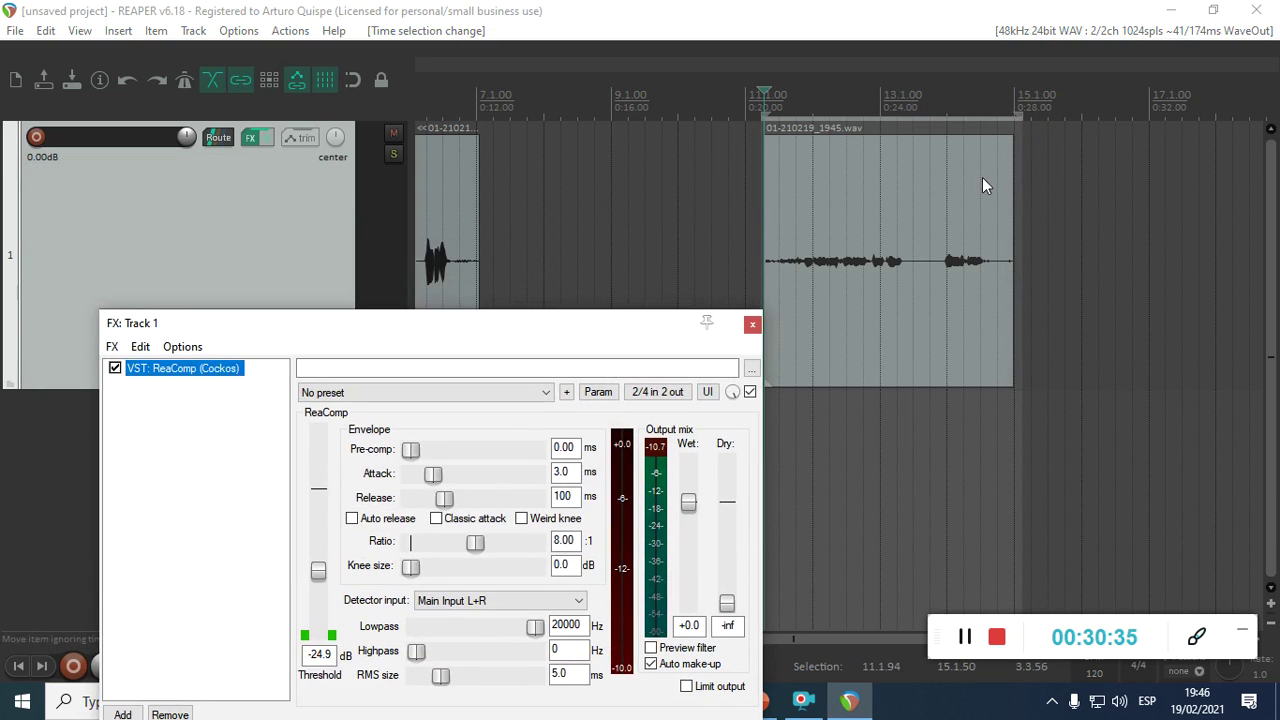
Step: Select the newer clip, clearing the time selection, and examine its low-level waveform beside the ReaComp window
left_click(730, 201)
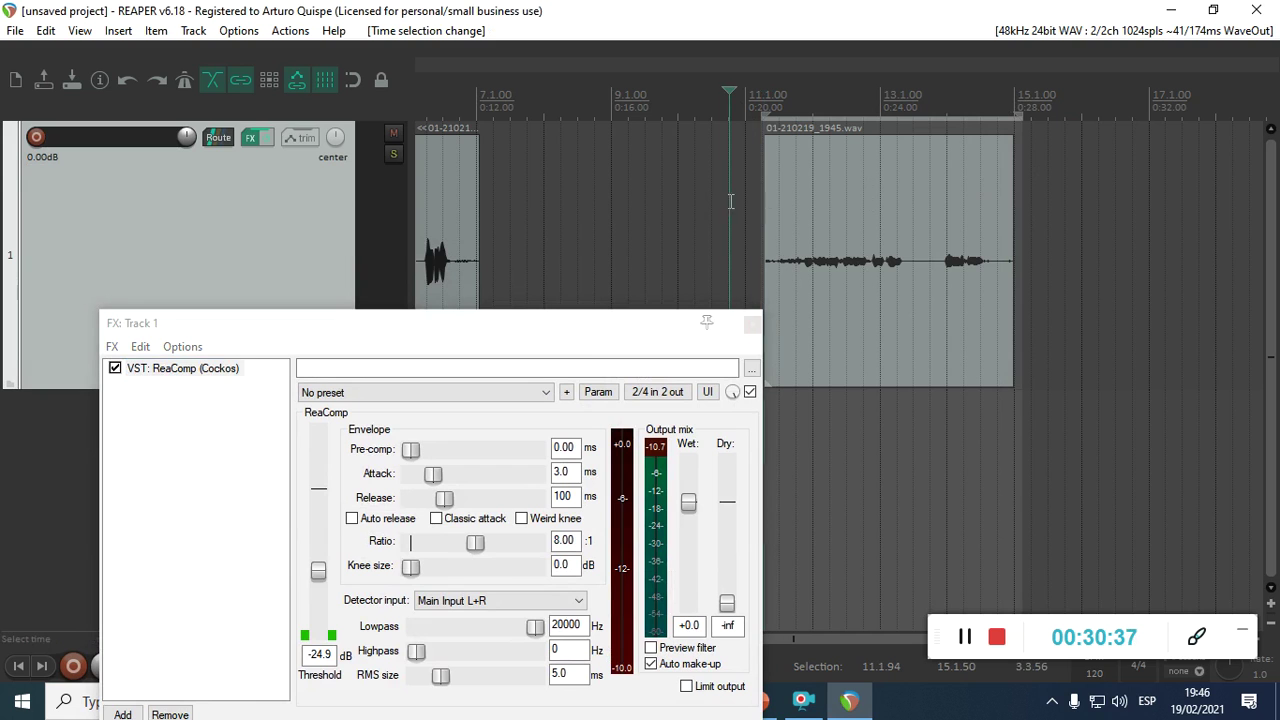
left_click(838, 187)
scroll(894, 265, "up", 3)
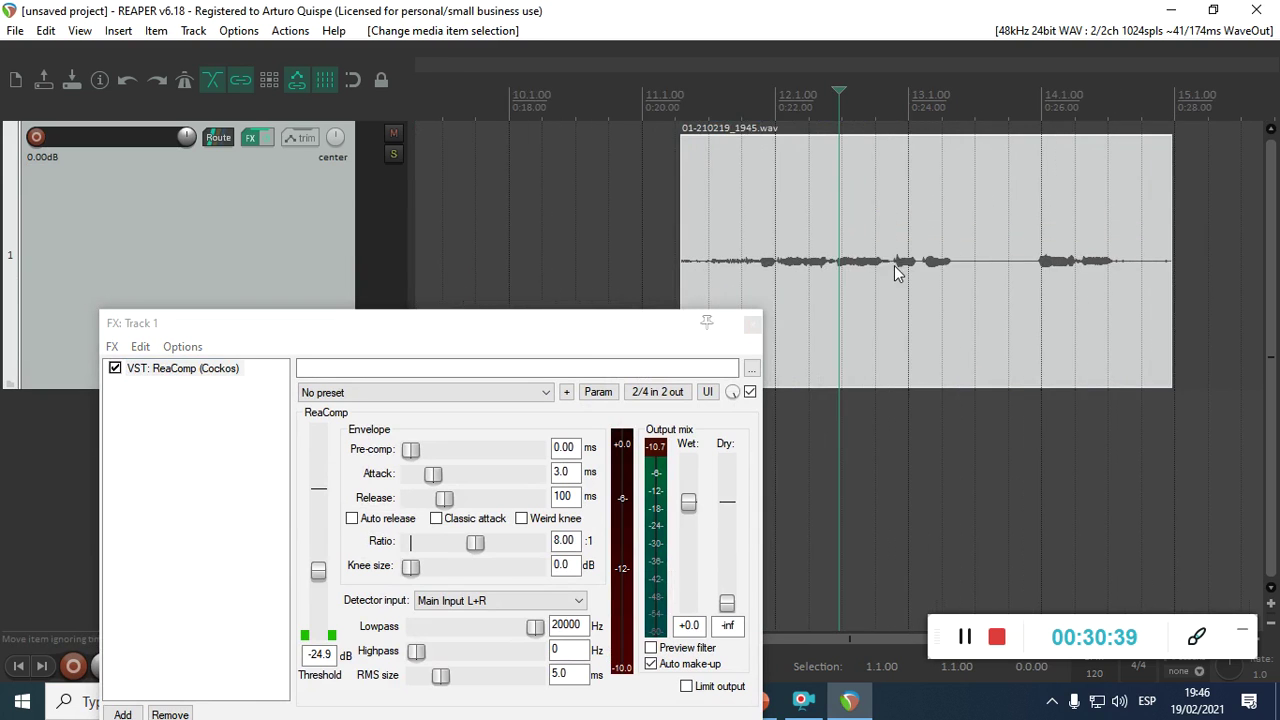
scroll(897, 268, "up", 2)
scroll(830, 270, "down", 2)
left_click(771, 276)
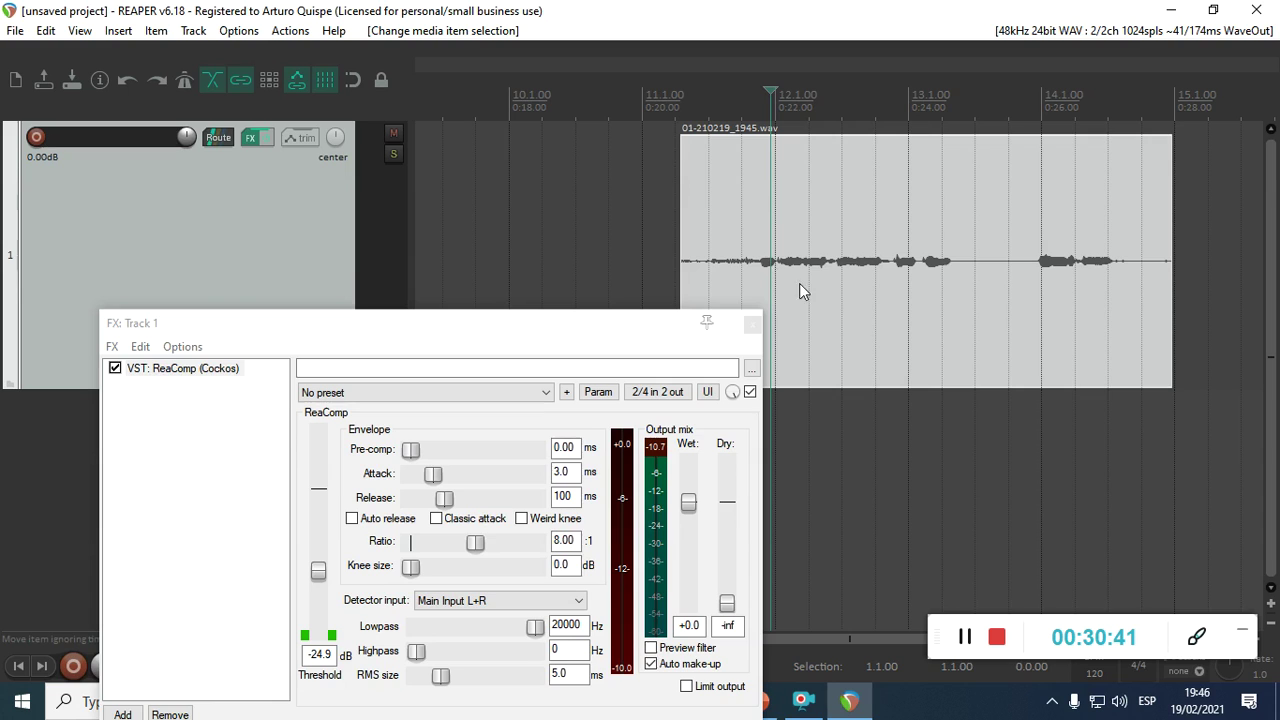
left_click_drag(650, 330, 608, 280)
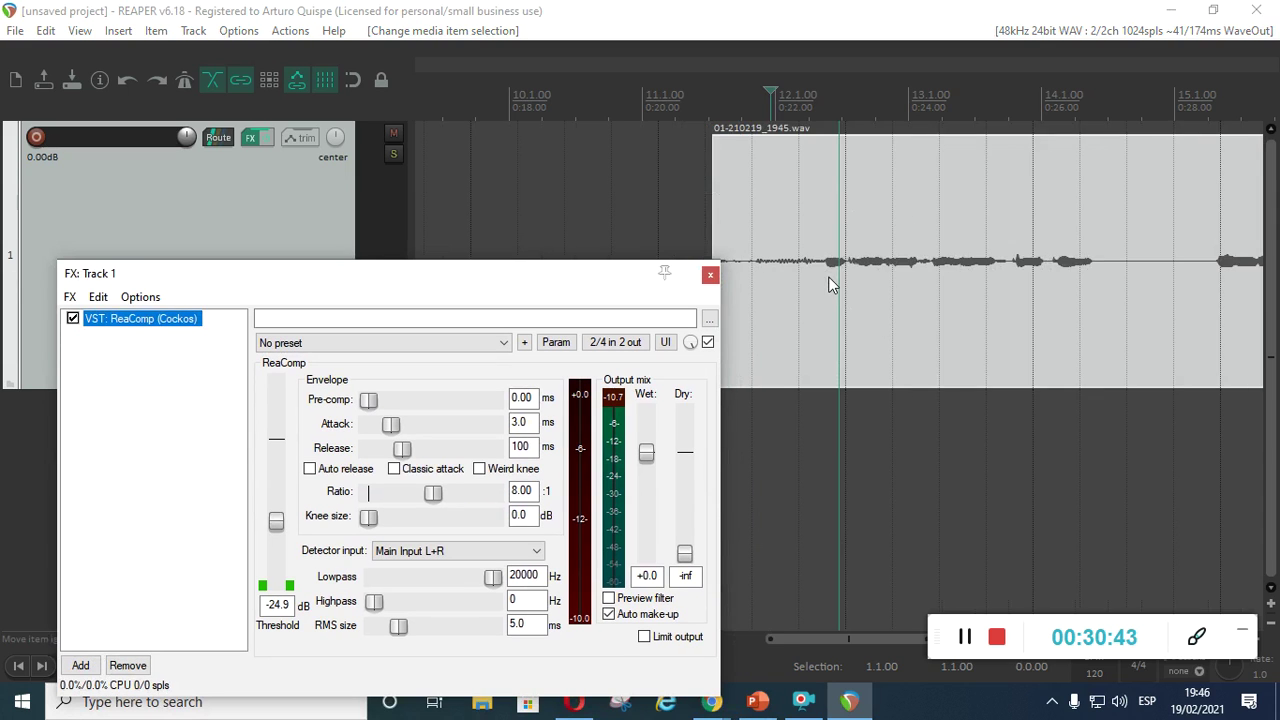
scroll(915, 262, "down", 1)
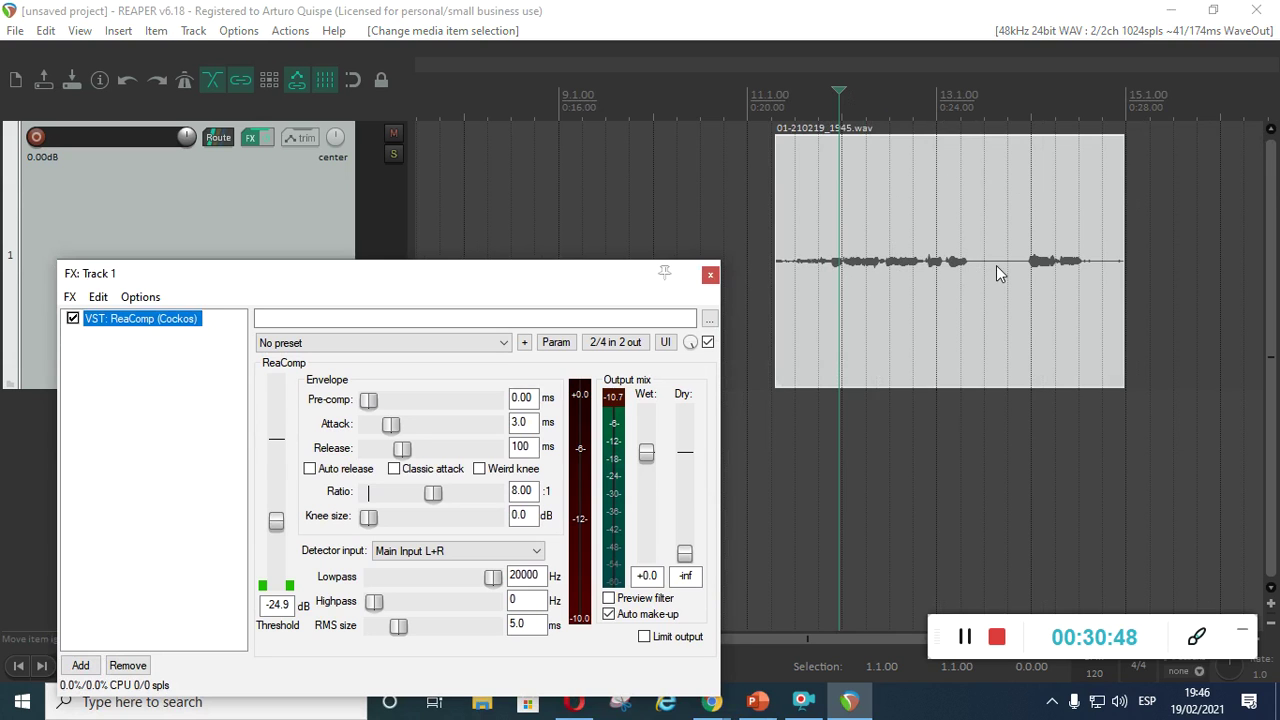
Step: Play the newer clip from about 0:21.9, stop playback, and keep the ReaComp window below its waveform
key("space")
left_click_drag(566, 277, 564, 375)
key("space")
left_click_drag(668, 372, 658, 302)
Step: Normalize the newer clip in its item properties, applying a volume gain of +25.7 dB
left_click(912, 290)
double_click(912, 290)
left_click_drag(818, 52, 686, 43)
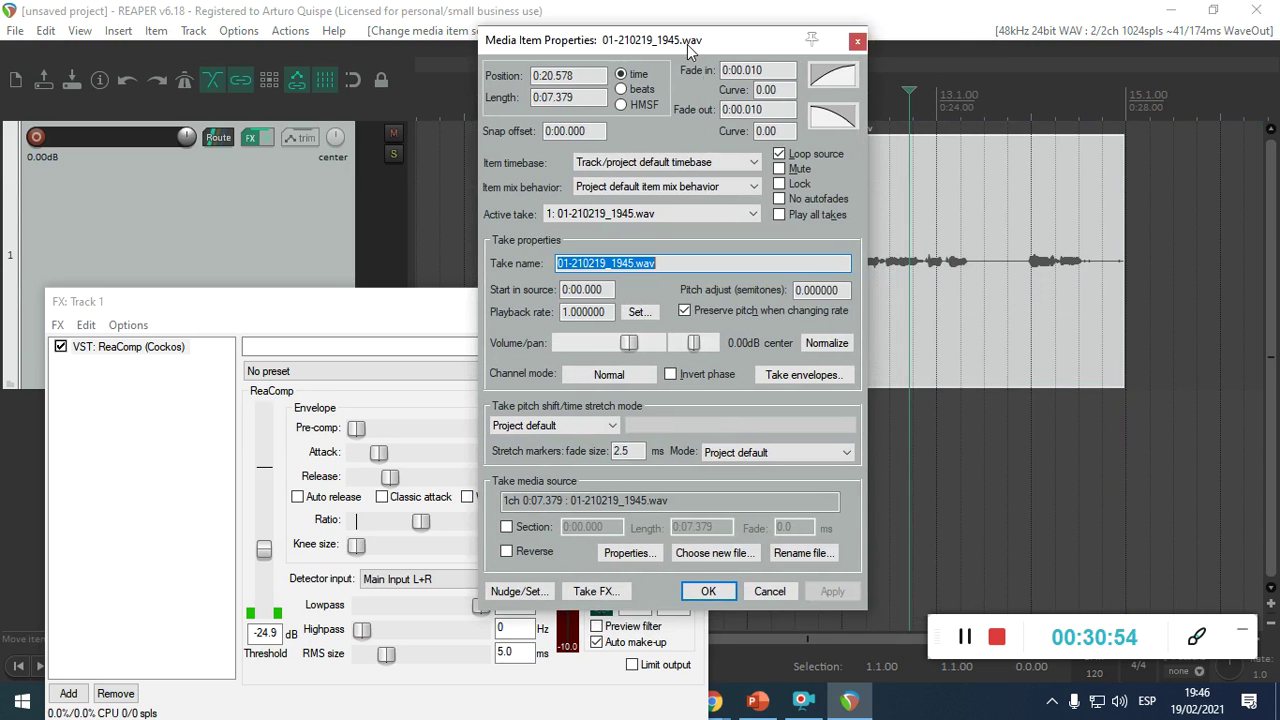
left_click(844, 342)
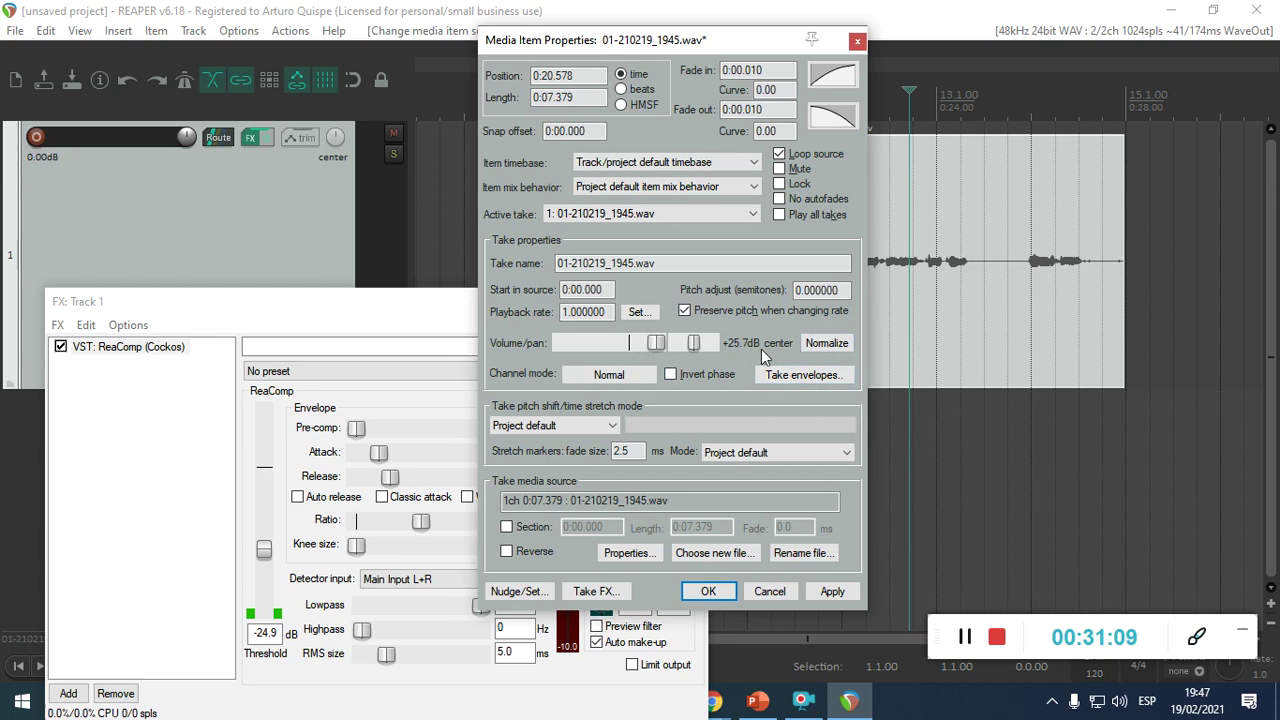
left_click(833, 591)
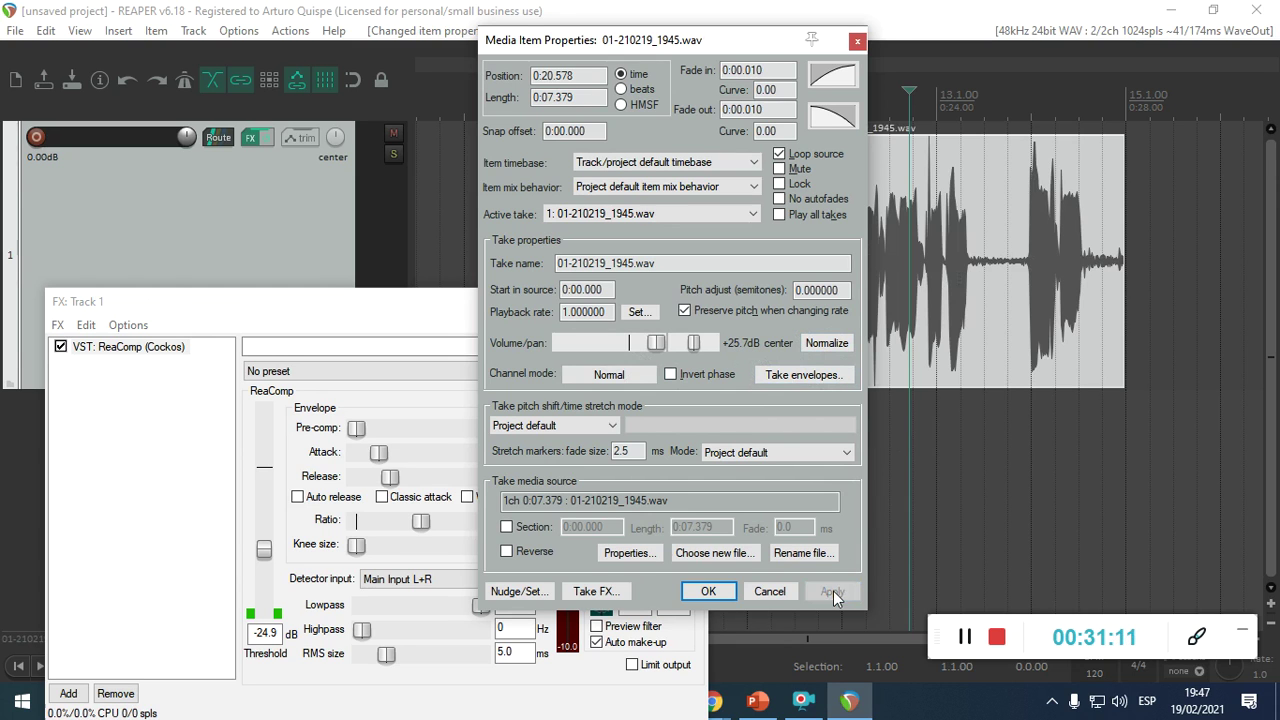
left_click(708, 591)
Step: Examine the normalized waveform and play the clip from just before its start to check its level against the ReaComp threshold
scroll(851, 258, "up", 4)
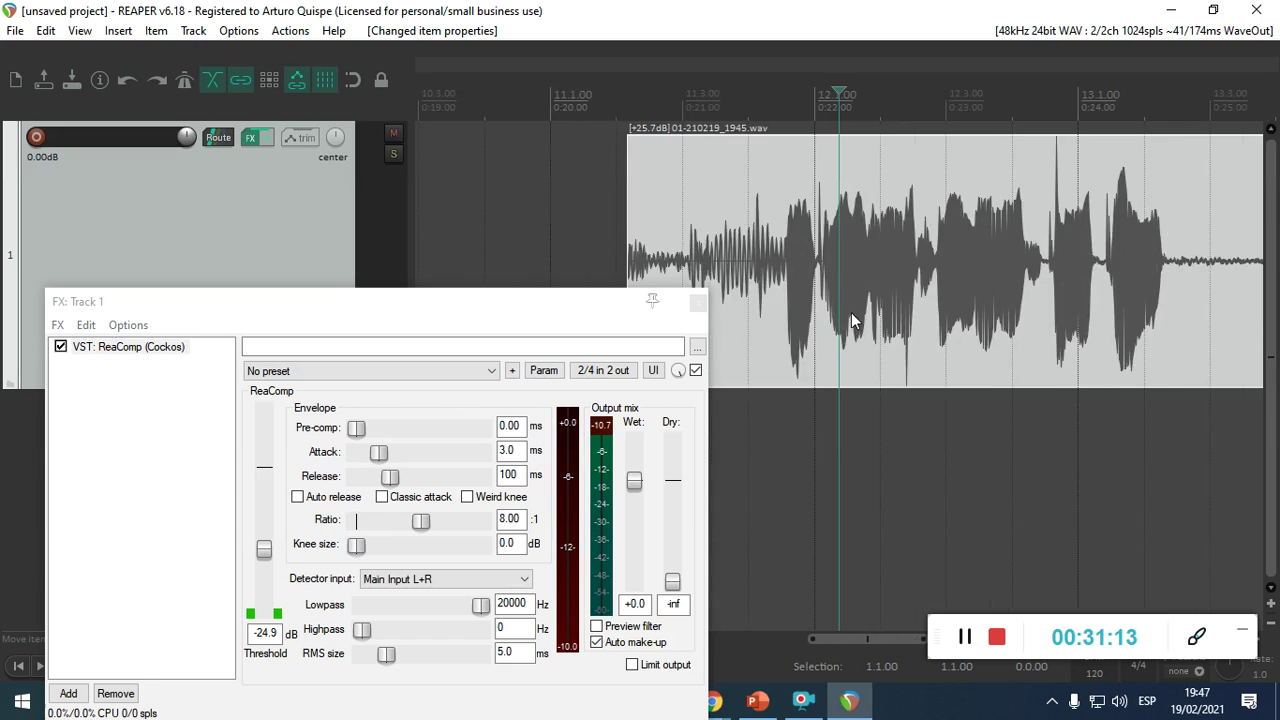
scroll(851, 312, "down", 1)
scroll(1012, 307, "up", 2)
scroll(999, 320, "down", 2)
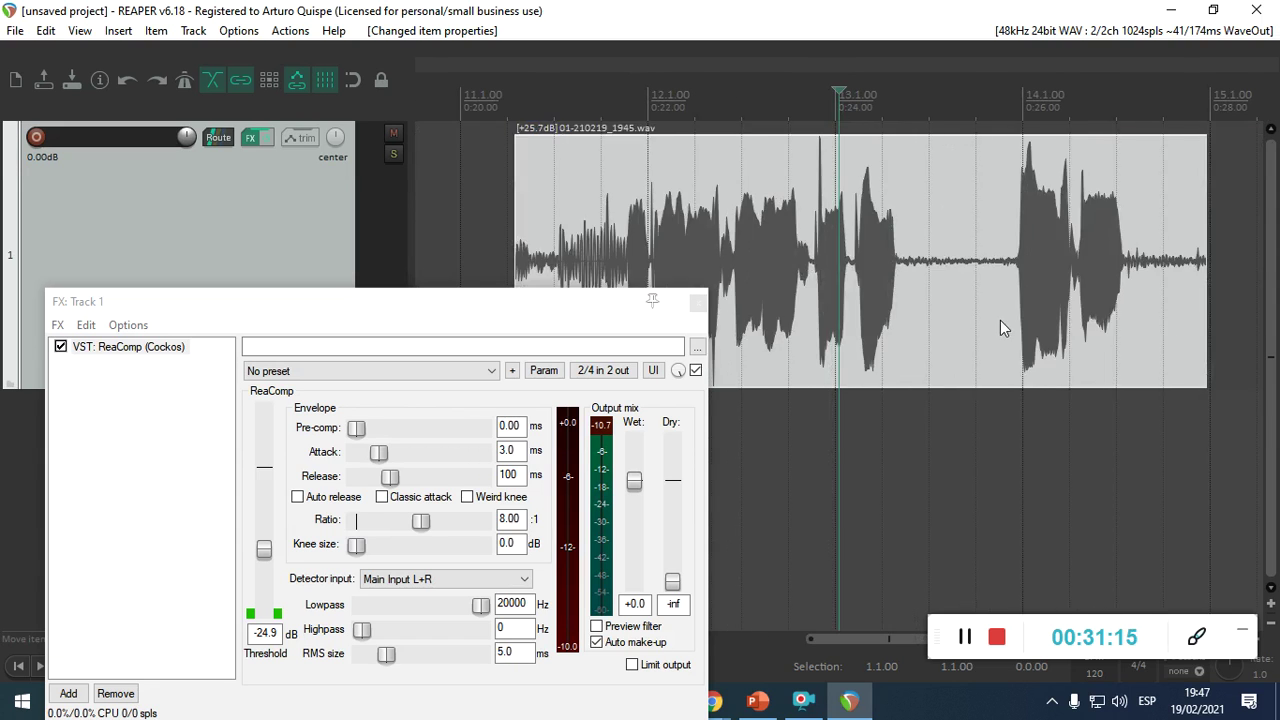
scroll(999, 320, "down", 2)
left_click(670, 96)
key("space")
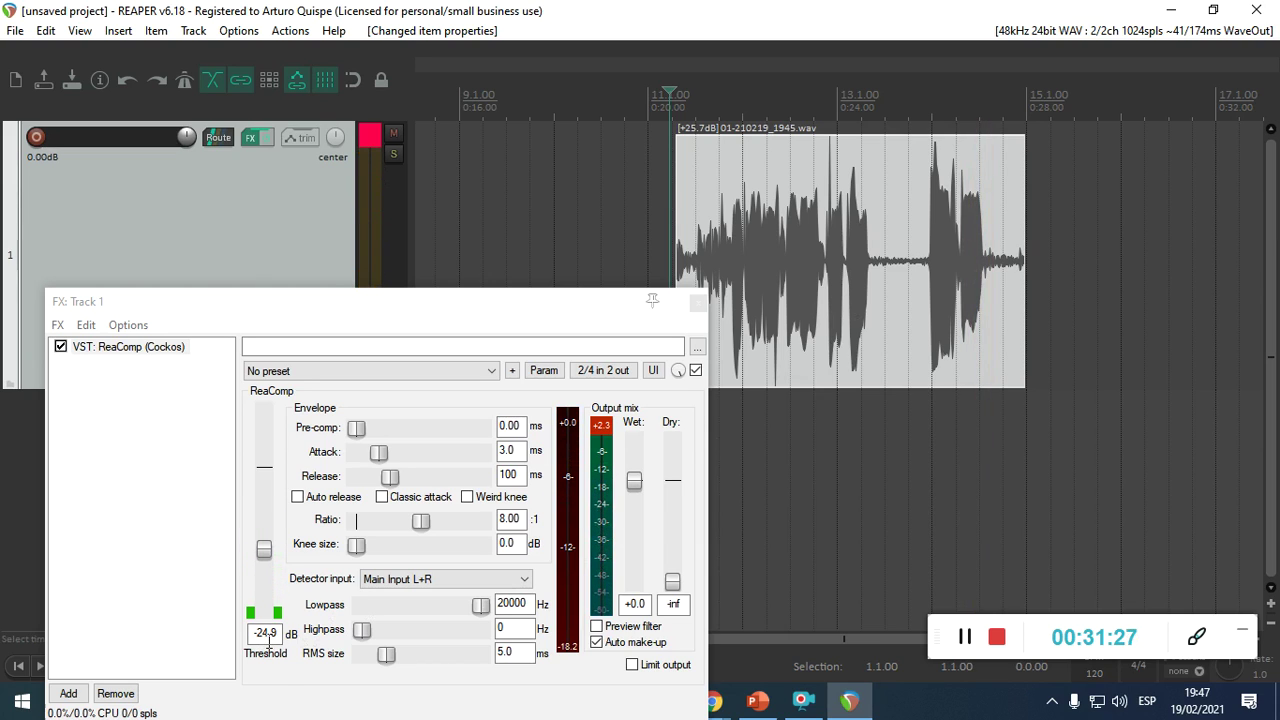
key("space")
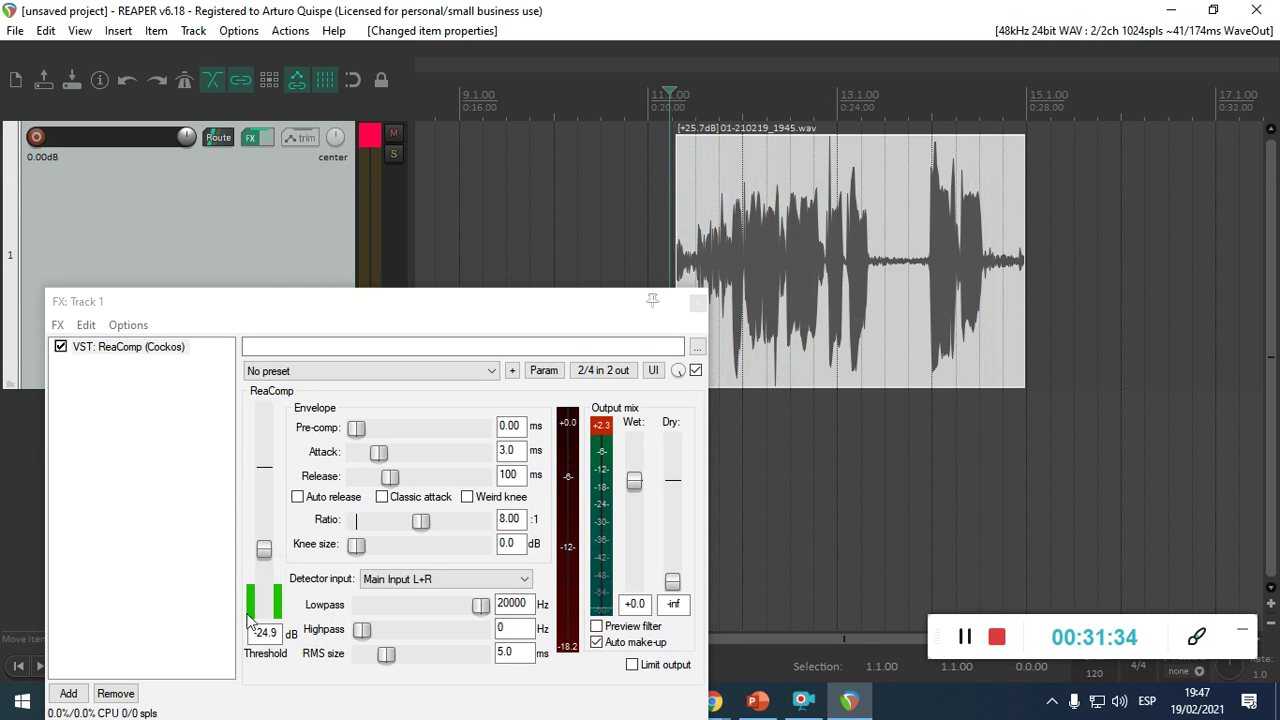
Step: Raise the ReaComp threshold to -14.8 dB, play the clip to check gain reduction and output, and reset the peak indicators
left_click_drag(266, 552, 267, 546)
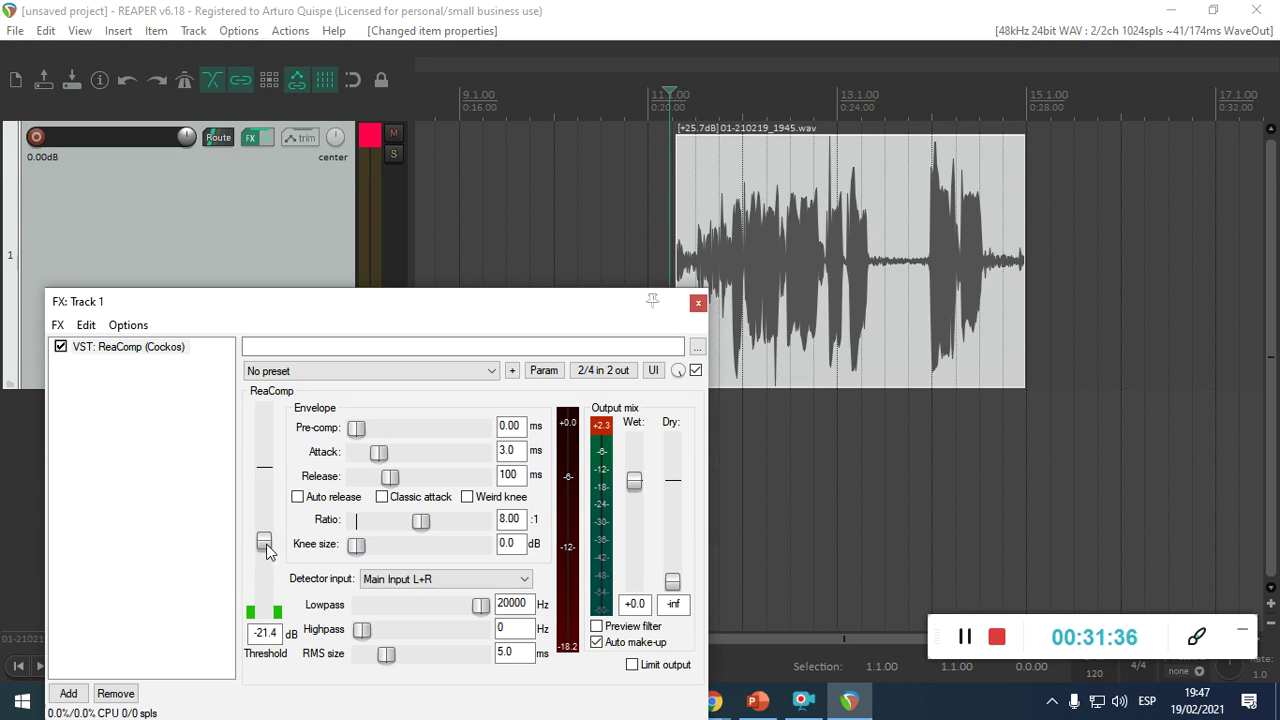
left_click(375, 150)
key("space")
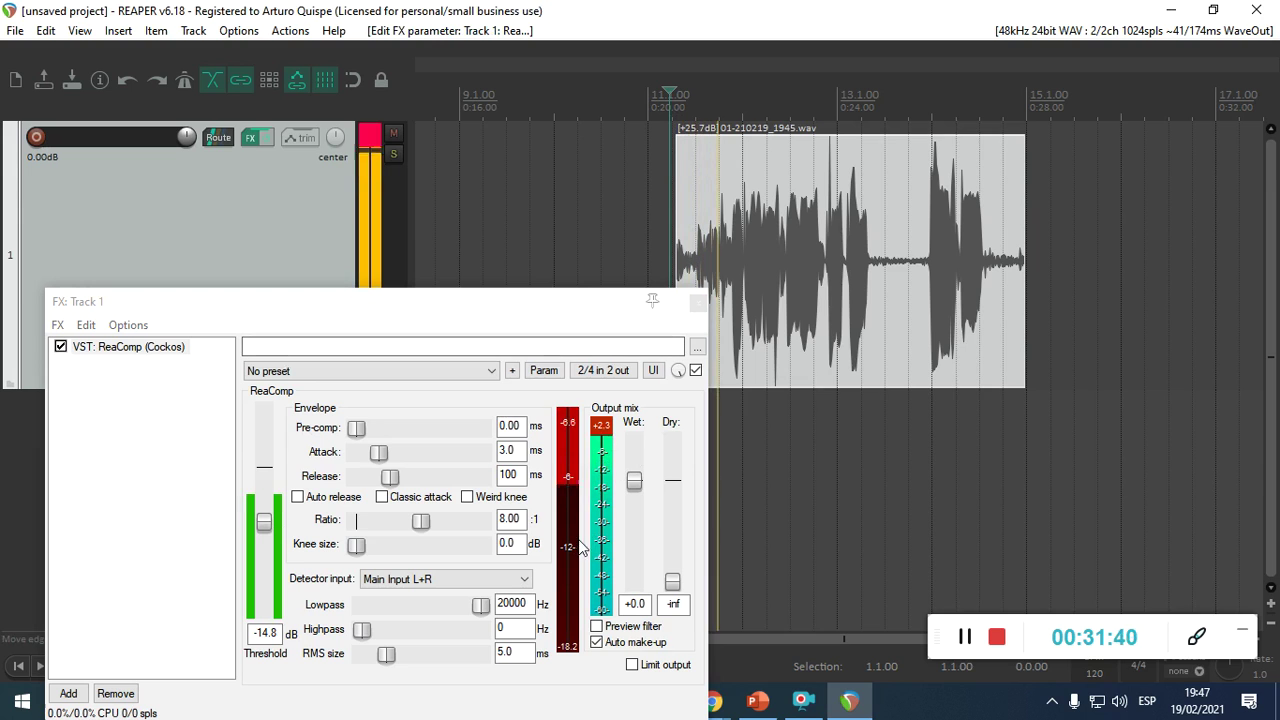
left_click(613, 444)
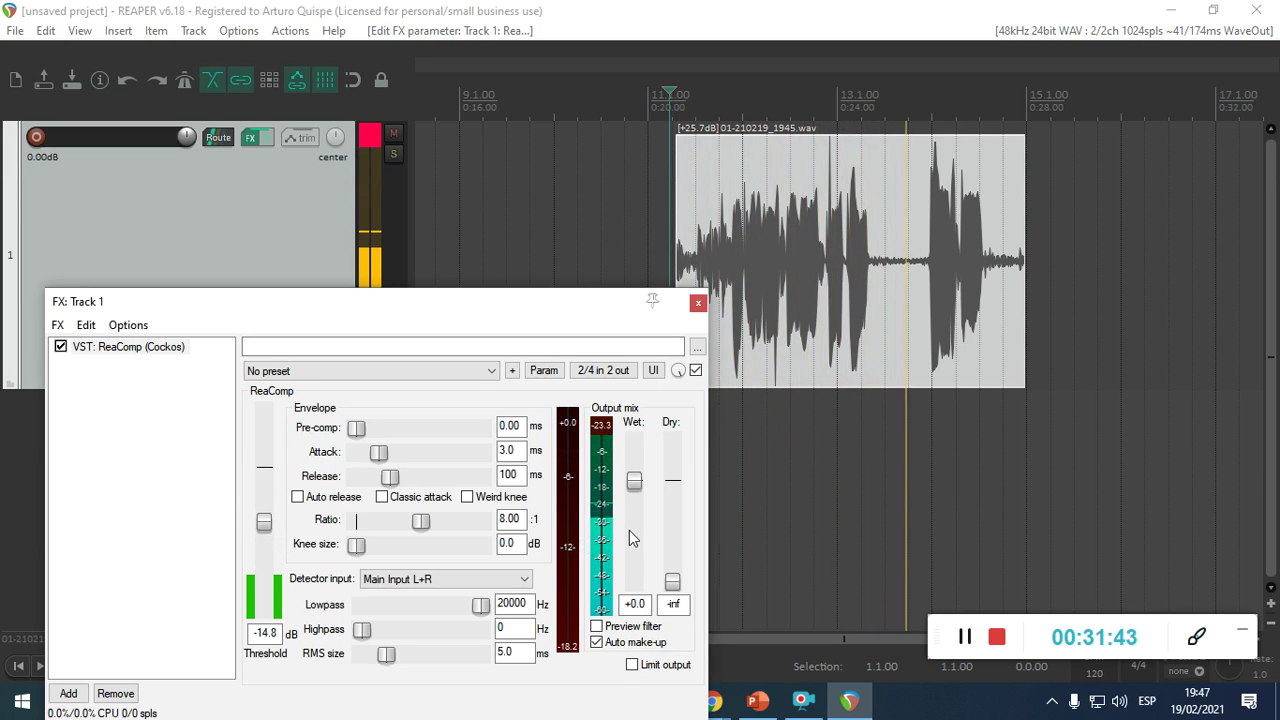
key("space")
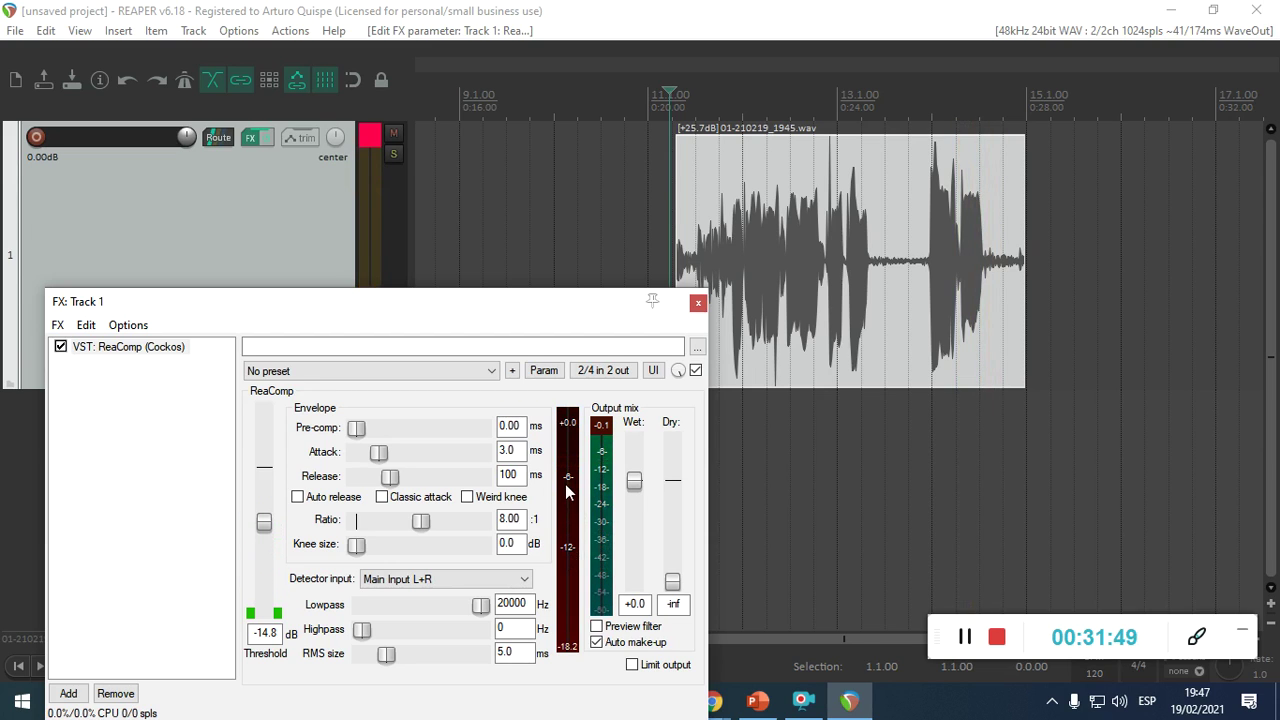
left_click(367, 138)
Step: Mark the quiet gap between the last two phrases with a time selection and examine its background noise
left_click(808, 227)
scroll(808, 227, "up", 3)
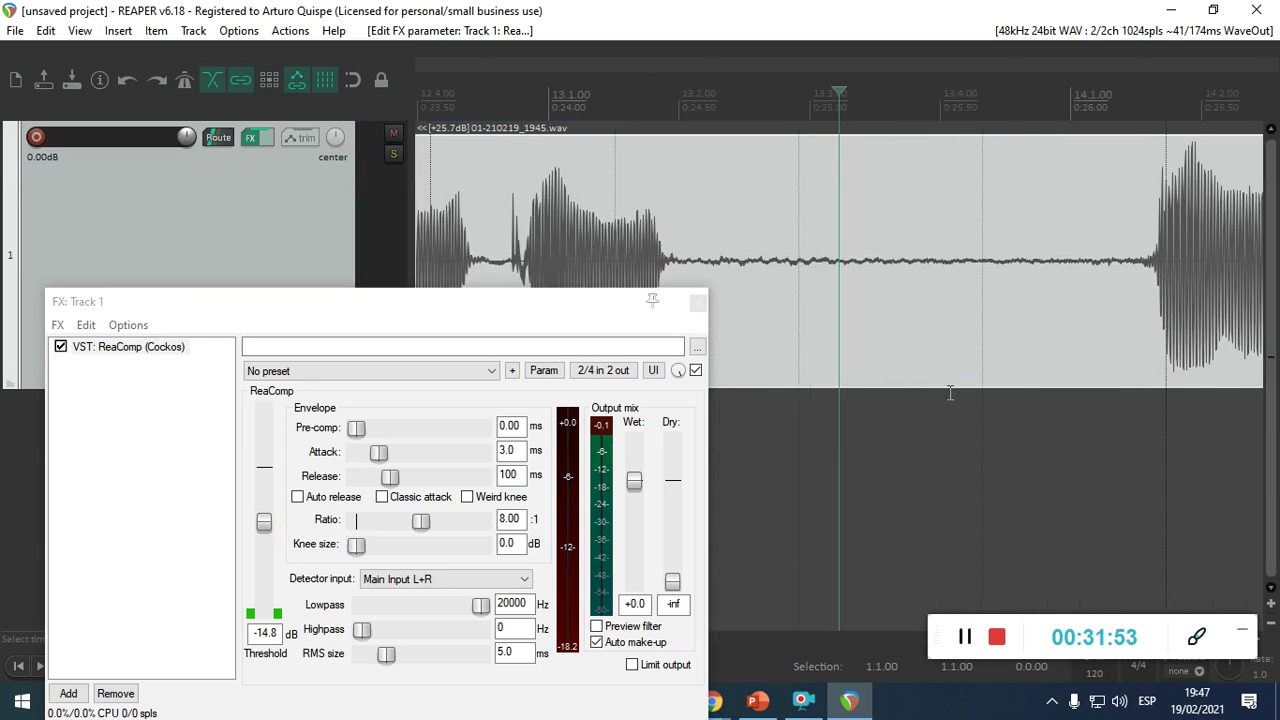
left_click_drag(669, 102, 1150, 104)
left_click(692, 246)
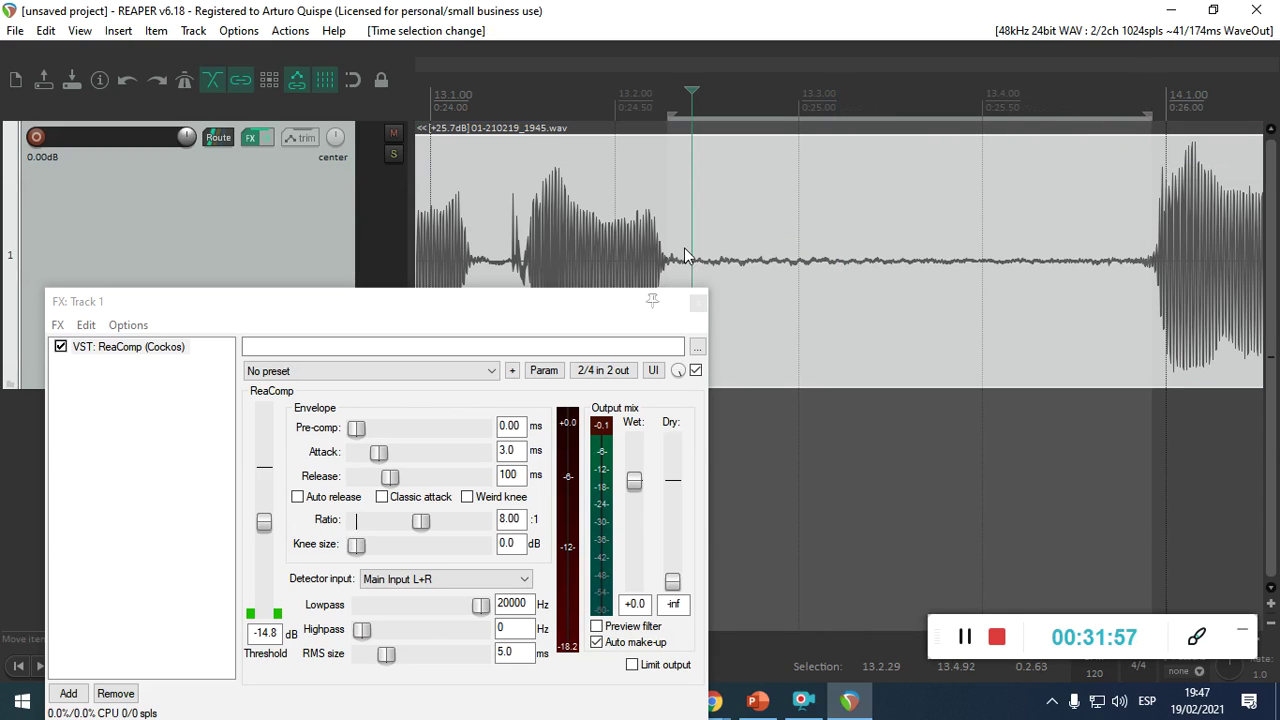
left_click(1092, 249)
Step: Place the edit cursor at about 0:20.3 before the clip, clear the time selection, and move the ReaComp window beside the waveform
left_click_drag(490, 301, 548, 178)
scroll(778, 118, "down", 6)
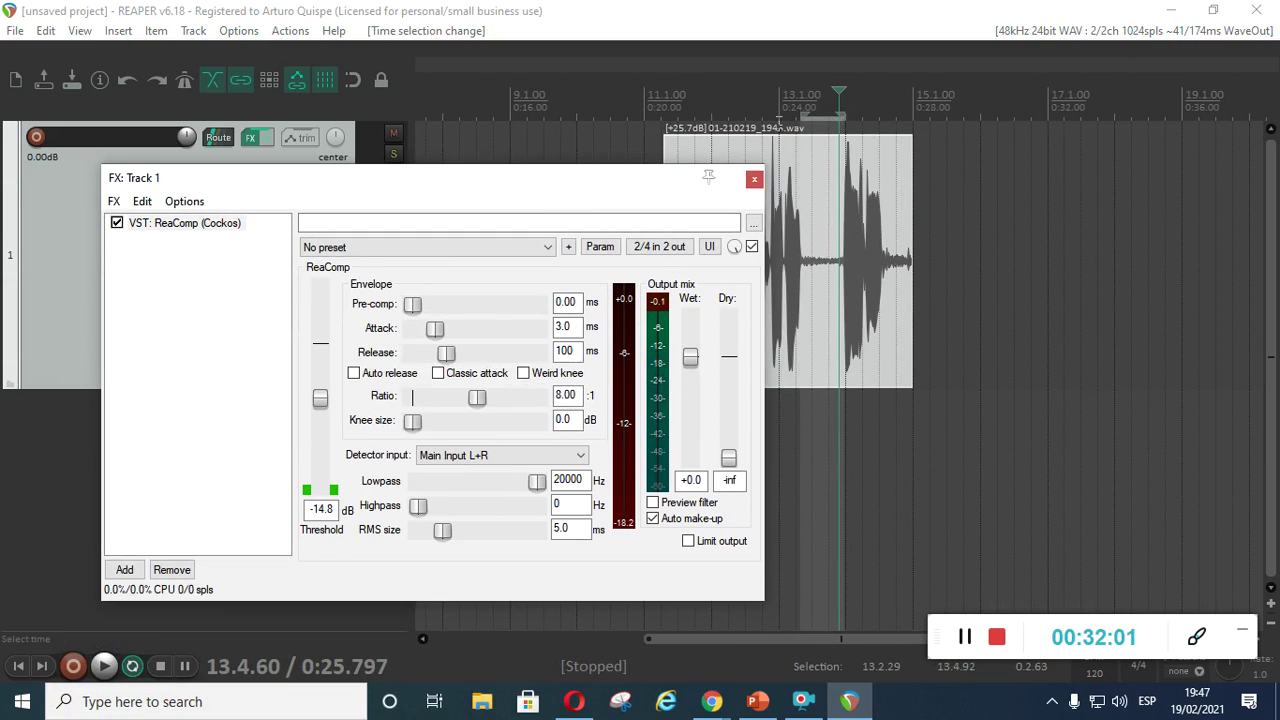
left_click(656, 95)
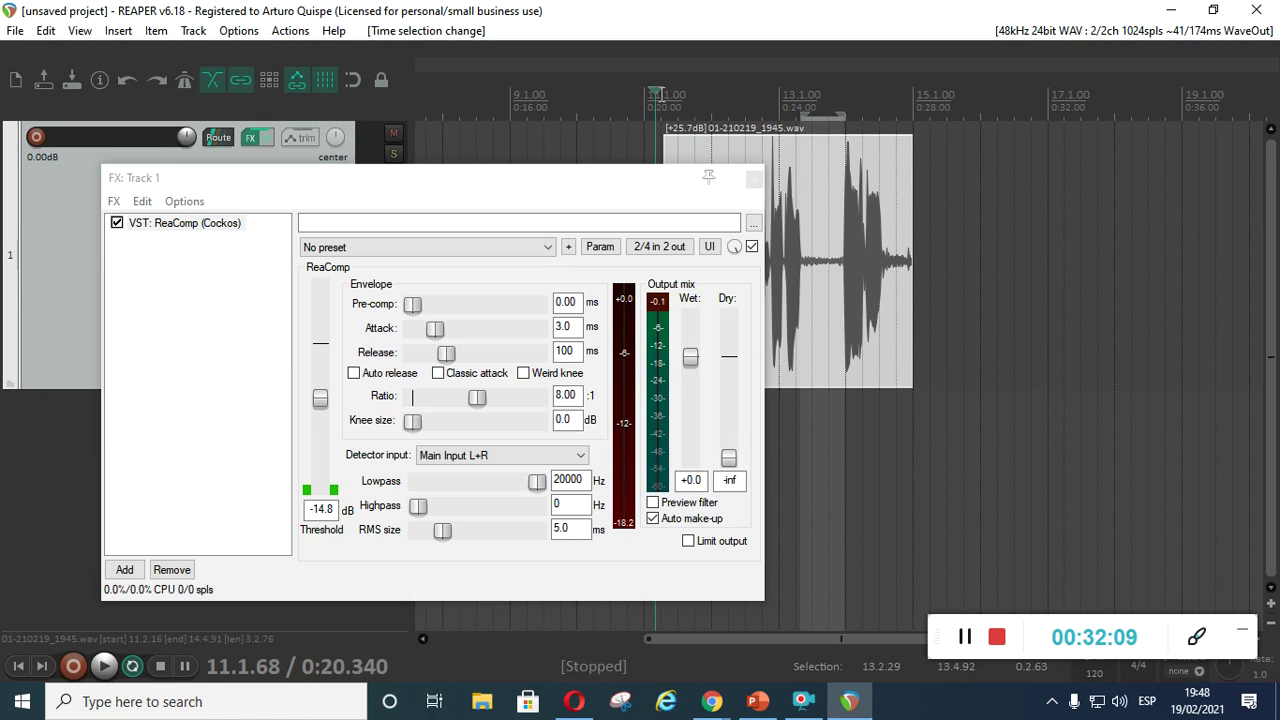
left_click_drag(545, 180, 724, 351)
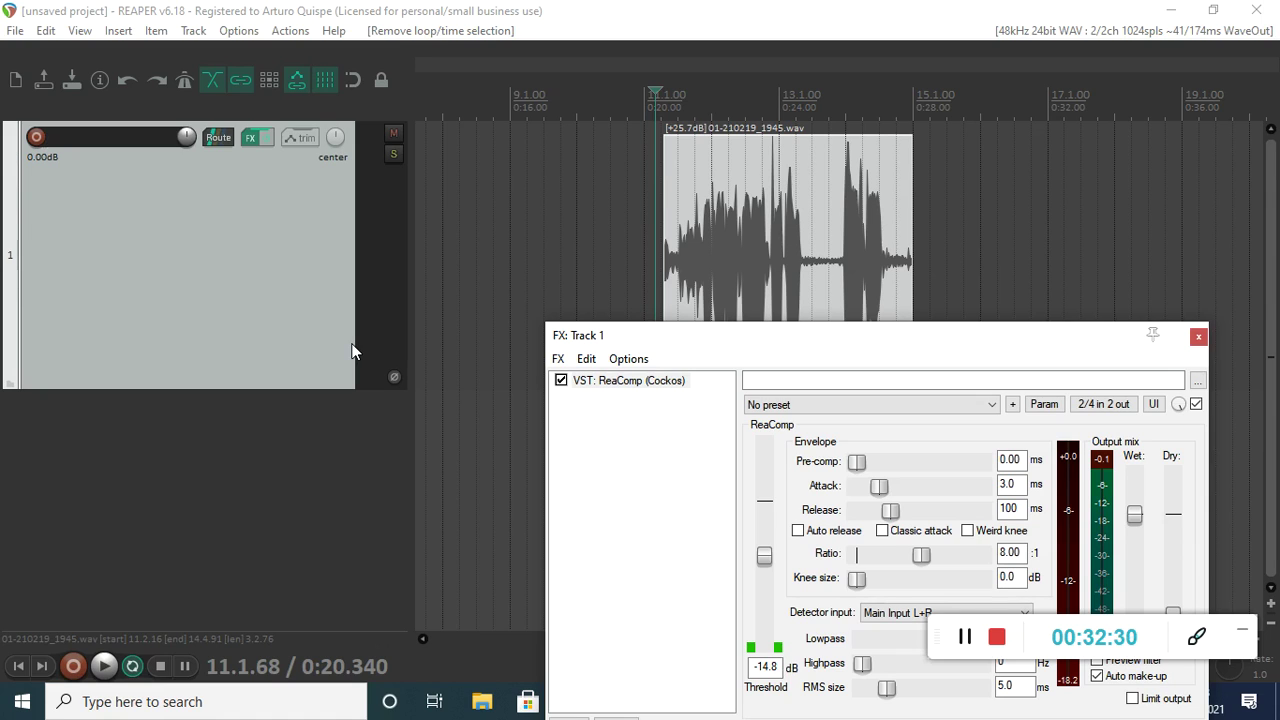
left_click_drag(722, 343, 190, 178)
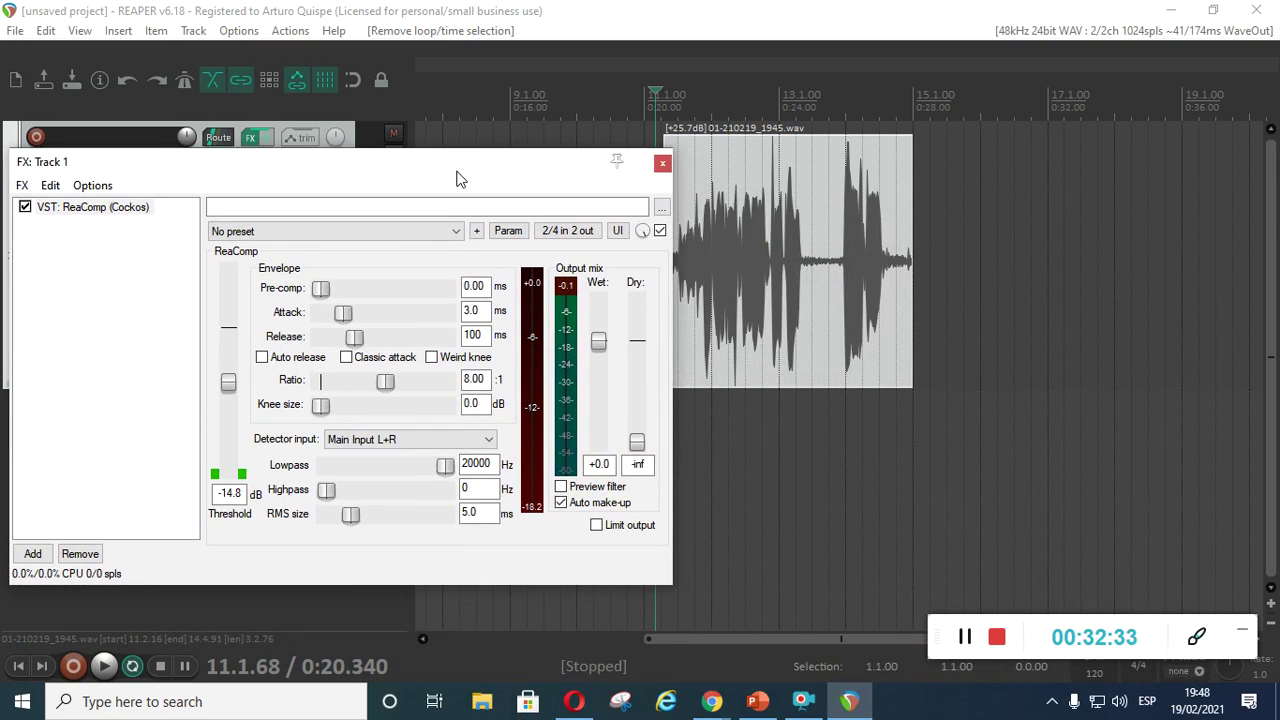
left_click_drag(458, 177, 501, 182)
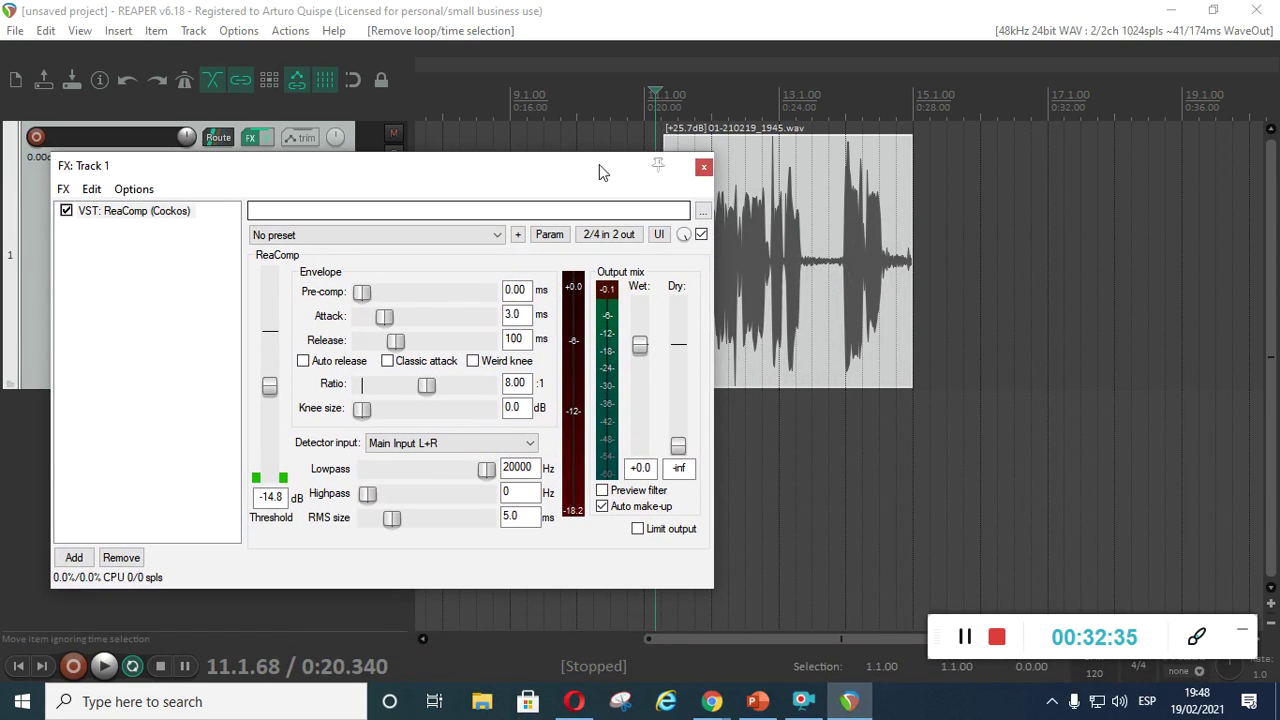
left_click_drag(599, 164, 591, 173)
Step: Try lowering the normalized clip's volume to +24.7 dB on its volume handle and raise it back up
left_click(751, 225)
scroll(800, 305, "up", 3)
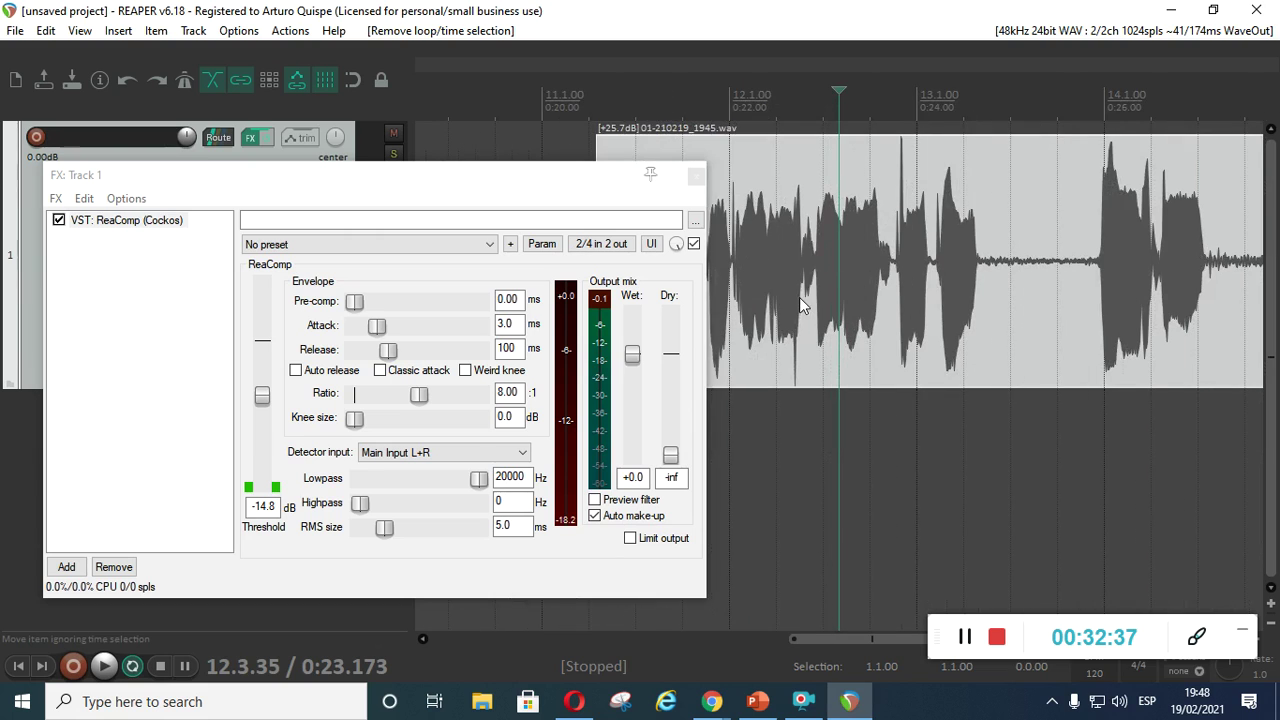
left_click_drag(988, 138, 998, 161)
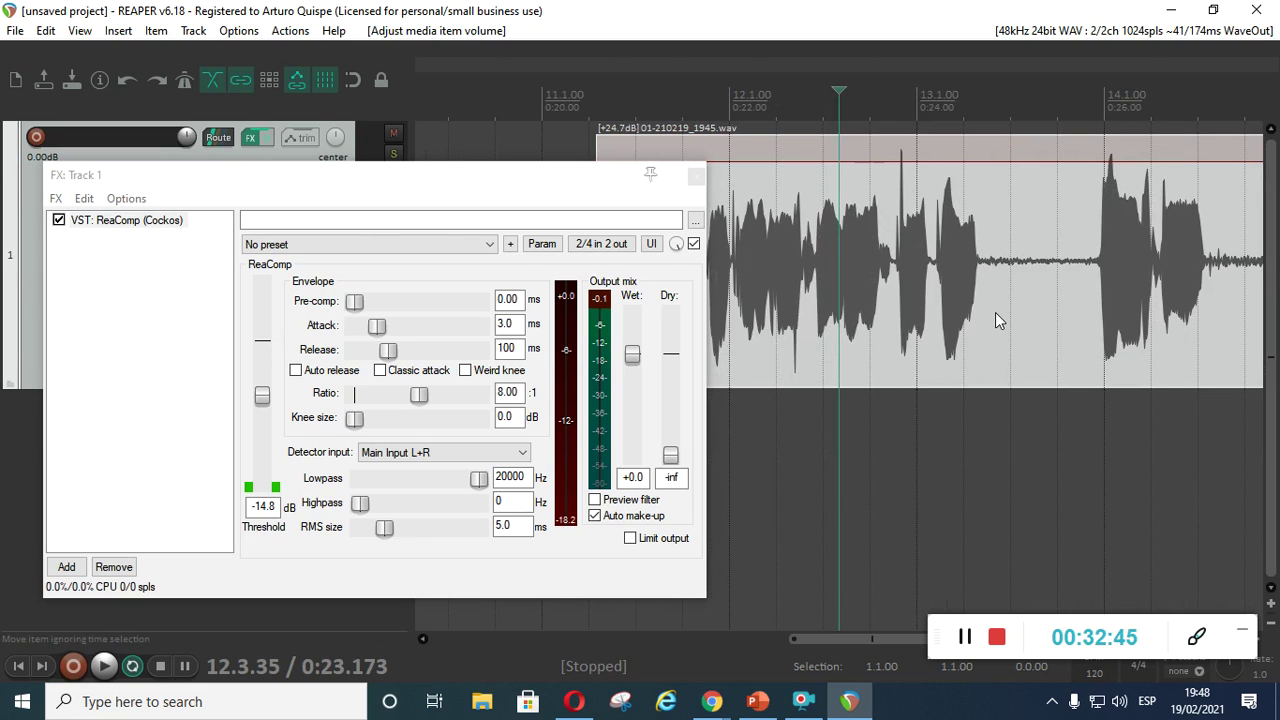
left_click_drag(963, 160, 968, 117)
Step: Normalize the clip 01-210219_1937.wav at the start of the track through its item properties
scroll(745, 270, "down", 3)
left_click_drag(400, 175, 647, 330)
left_click(516, 213)
scroll(517, 256, "up", 3)
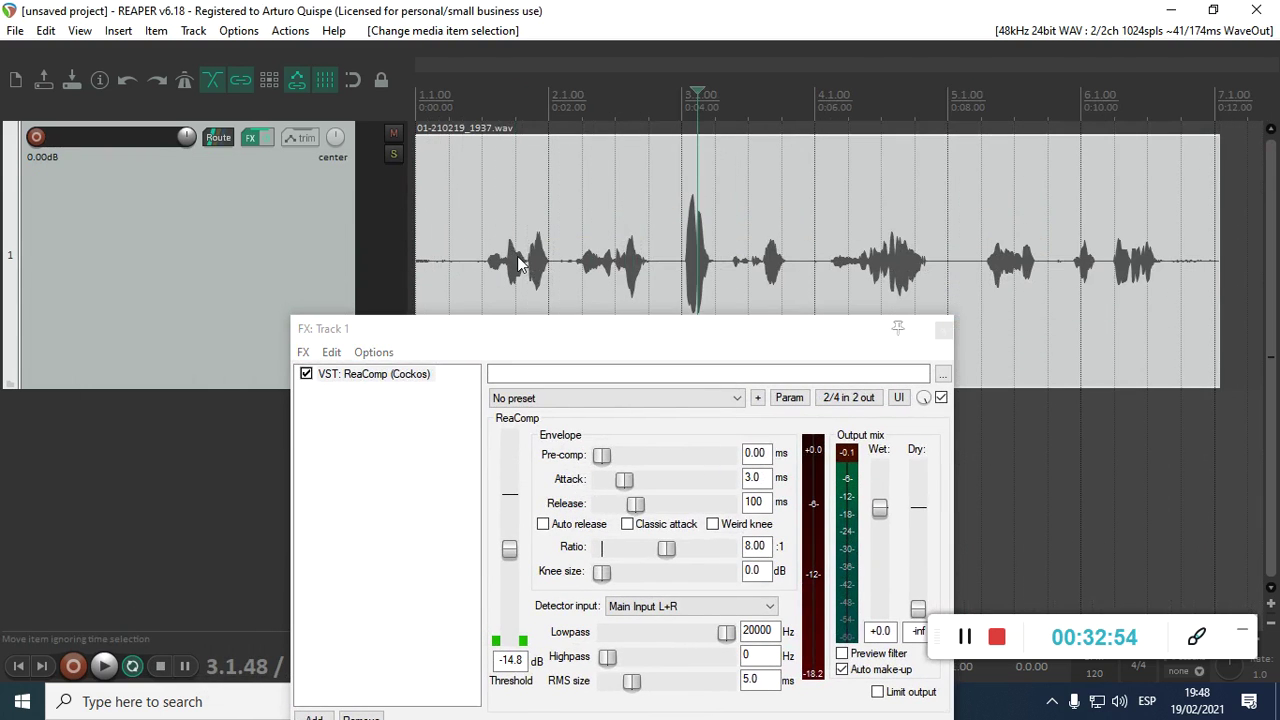
double_click(650, 255)
left_click(818, 343)
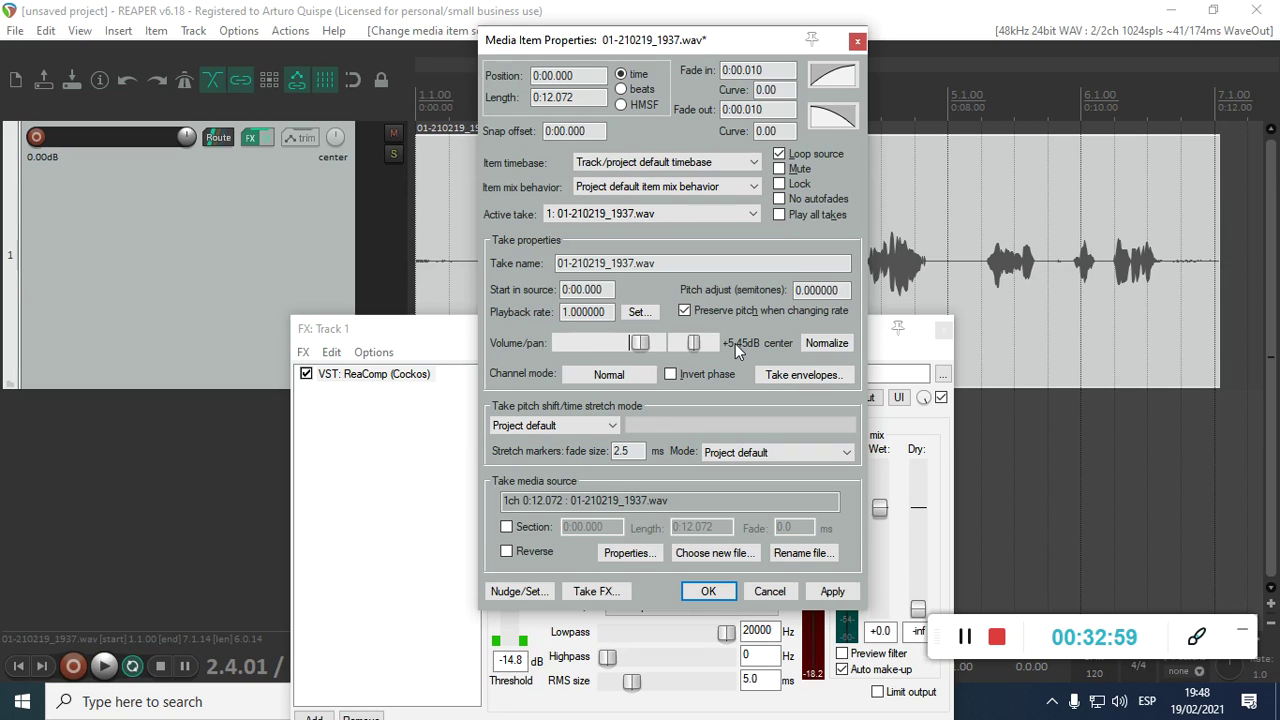
left_click(832, 591)
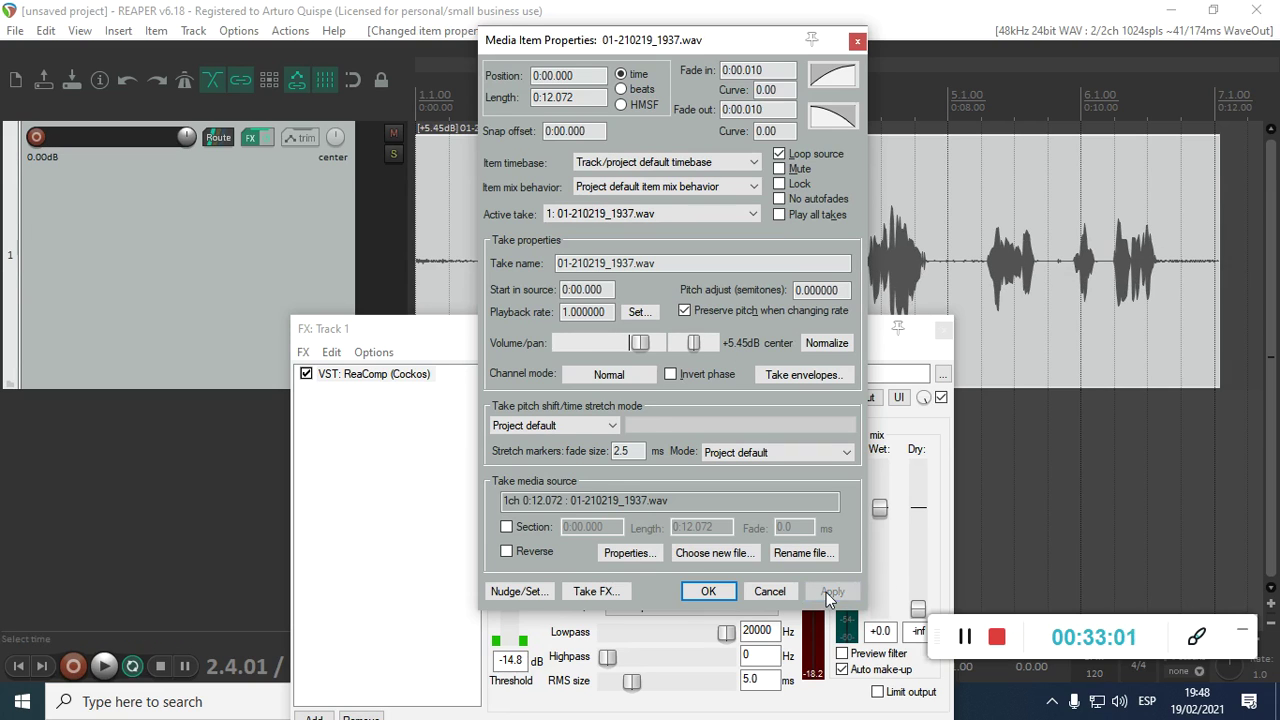
left_click(708, 591)
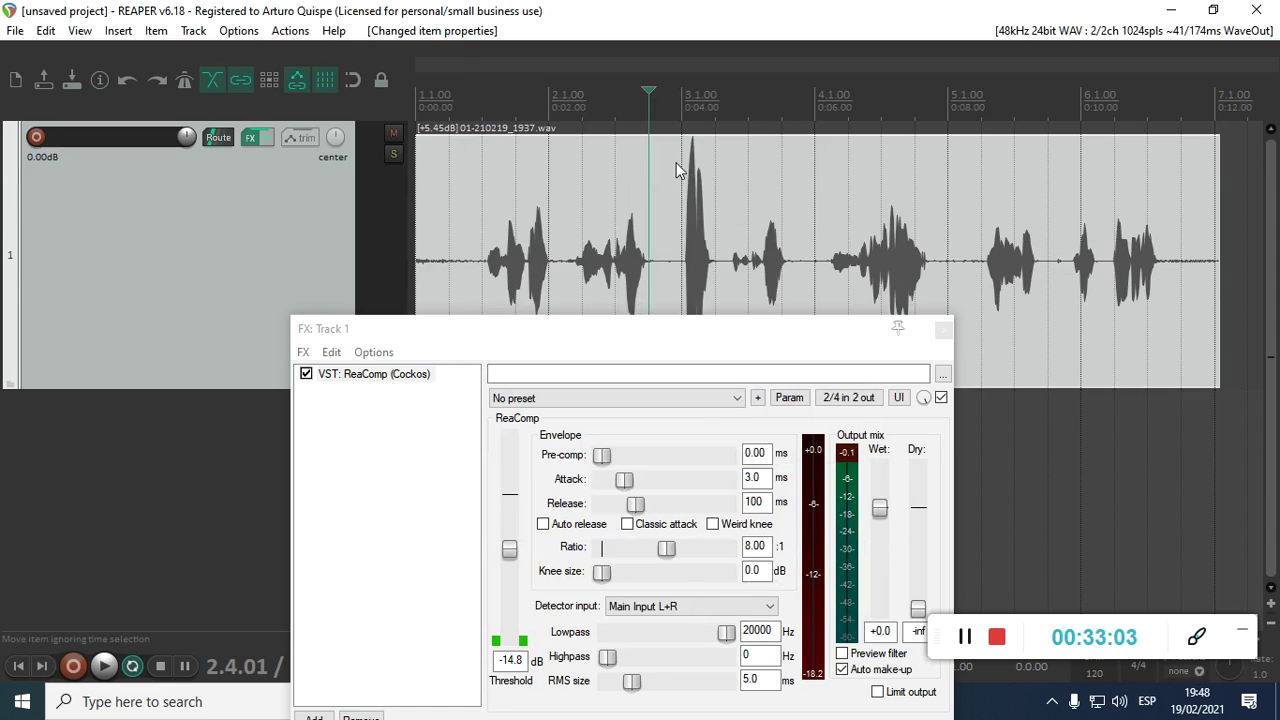
Step: Examine the loudest peak of the normalized clip up close and check its volume gain in the item properties
scroll(763, 215, "up", 8)
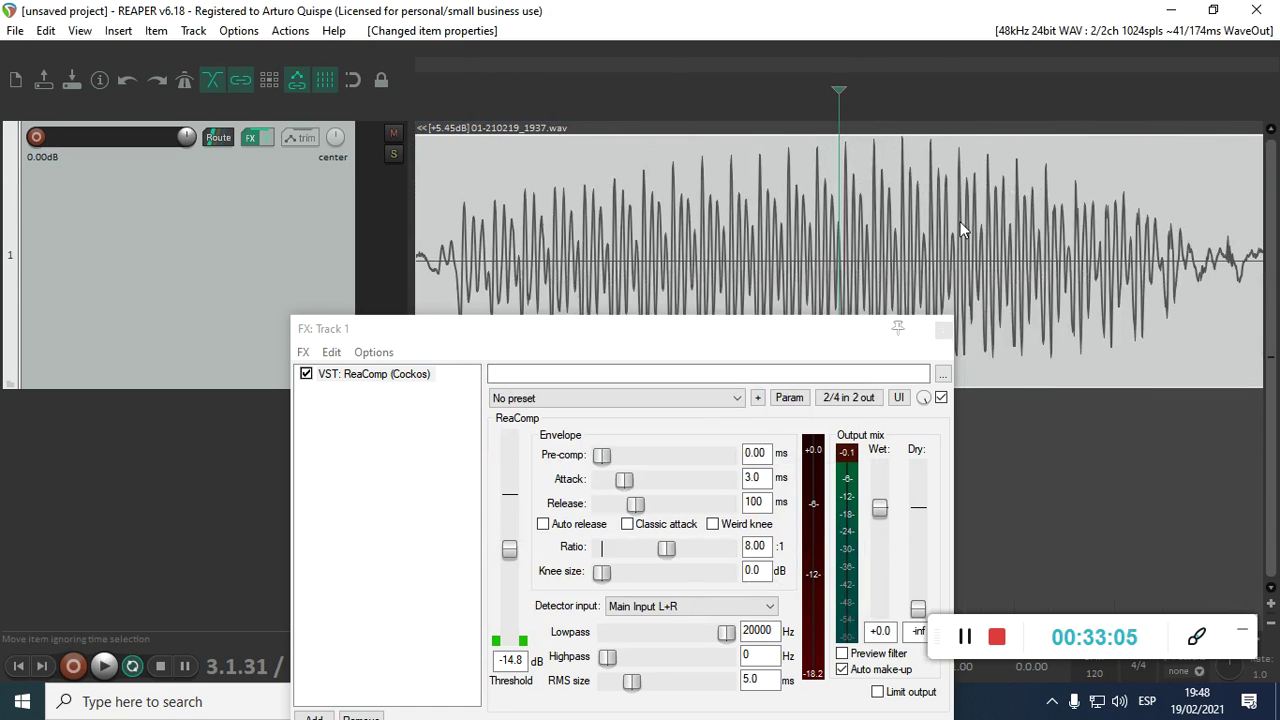
scroll(903, 202, "up", 2)
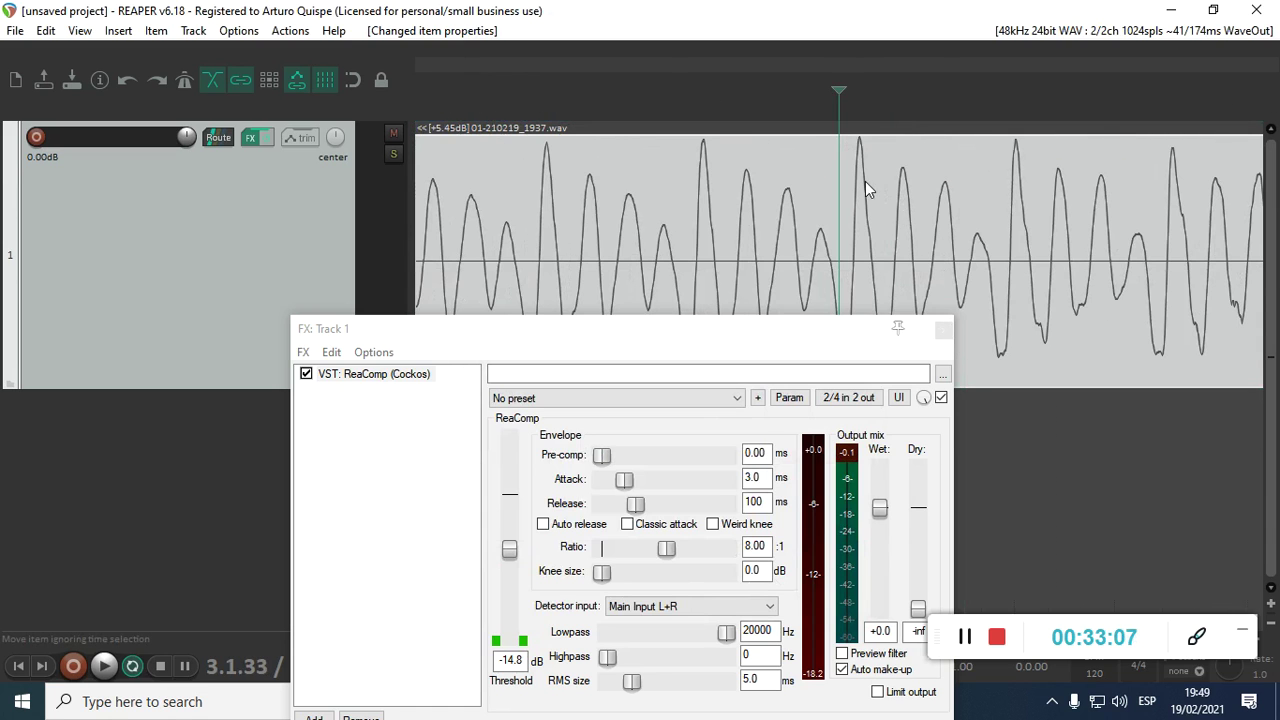
scroll(866, 182, "up", 5)
scroll(807, 174, "down", 1)
double_click(807, 172)
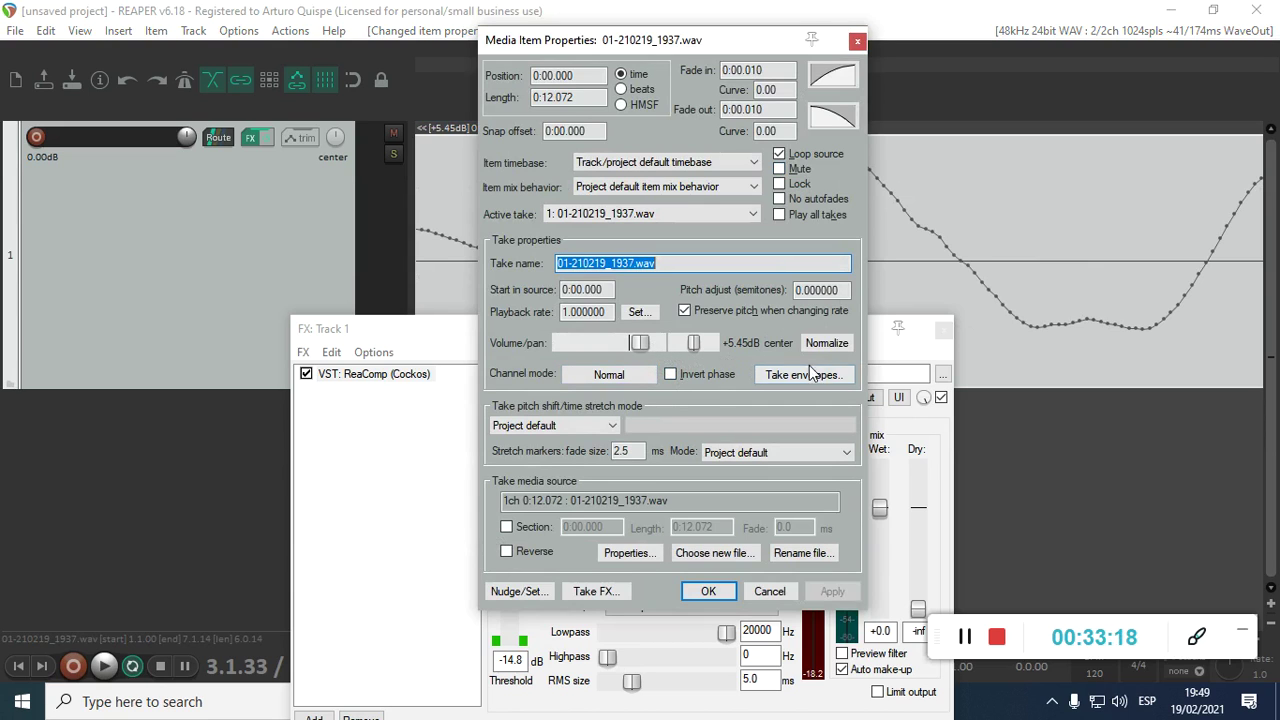
double_click(647, 343)
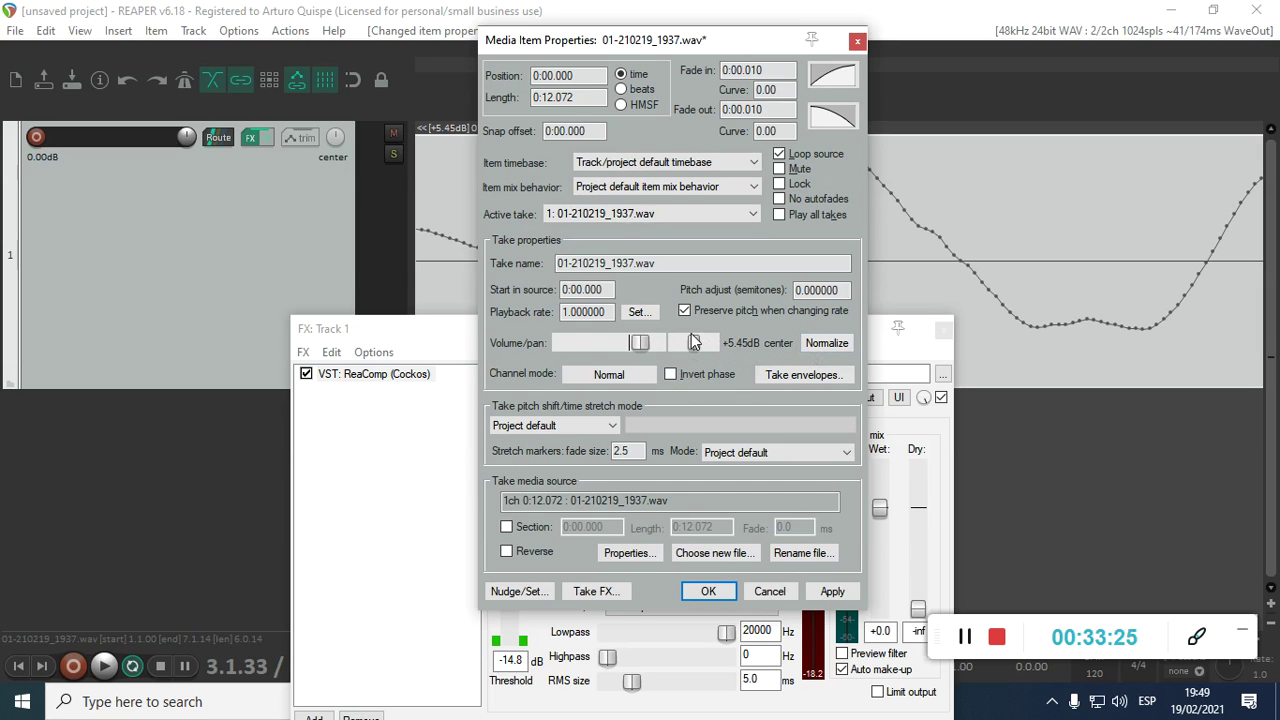
left_click(708, 591)
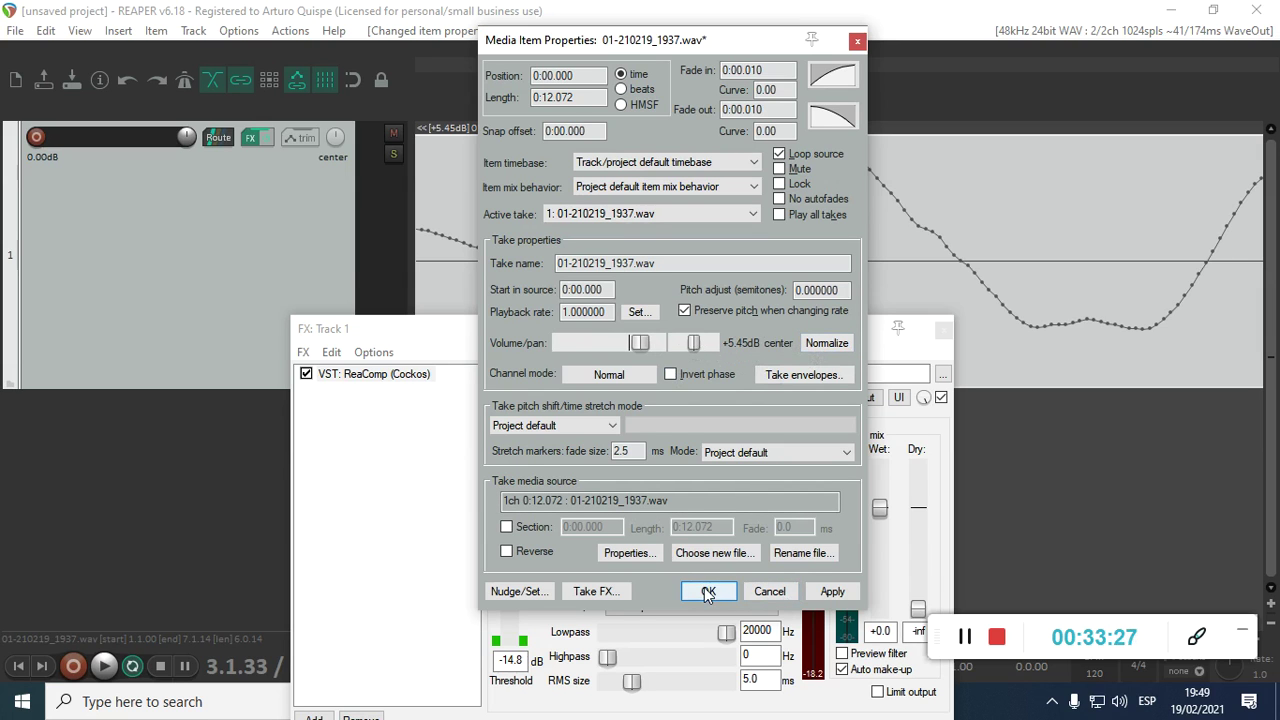
Step: Play the normalized clip's loudest phrase from about 0:03.86 and reset the track's peak indicator
scroll(813, 220, "down", 10)
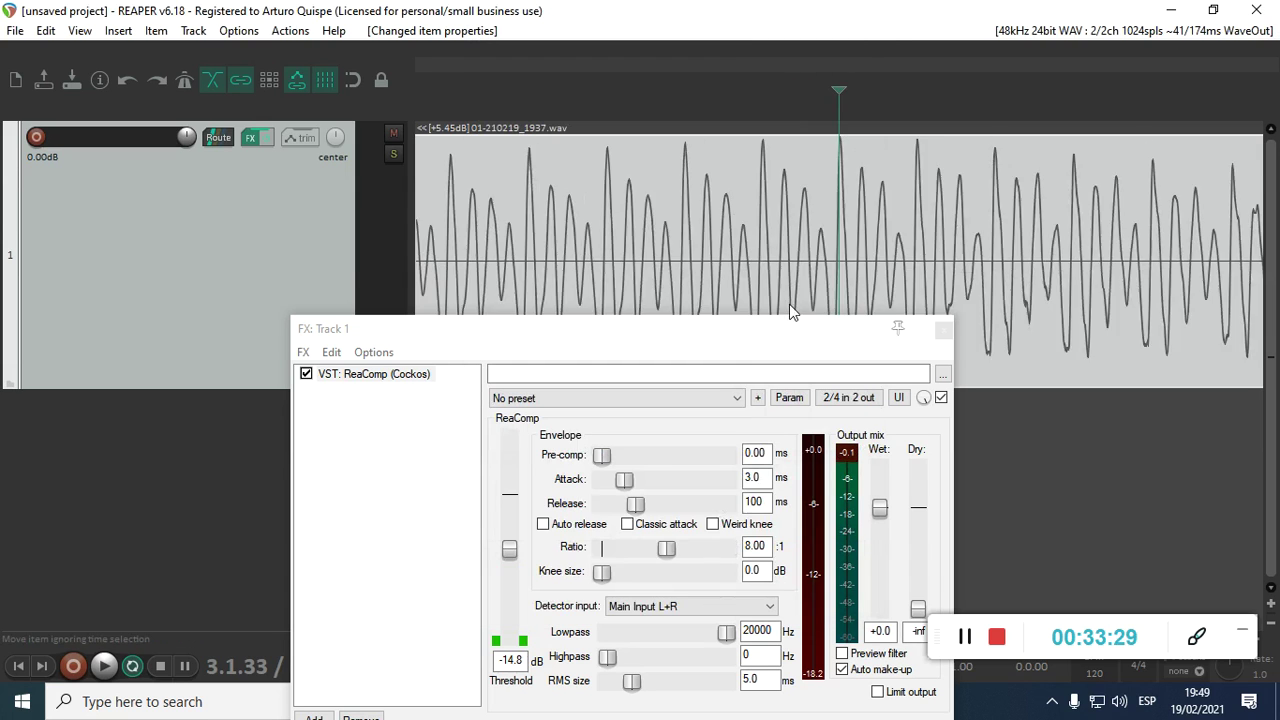
key("space")
left_click(603, 222)
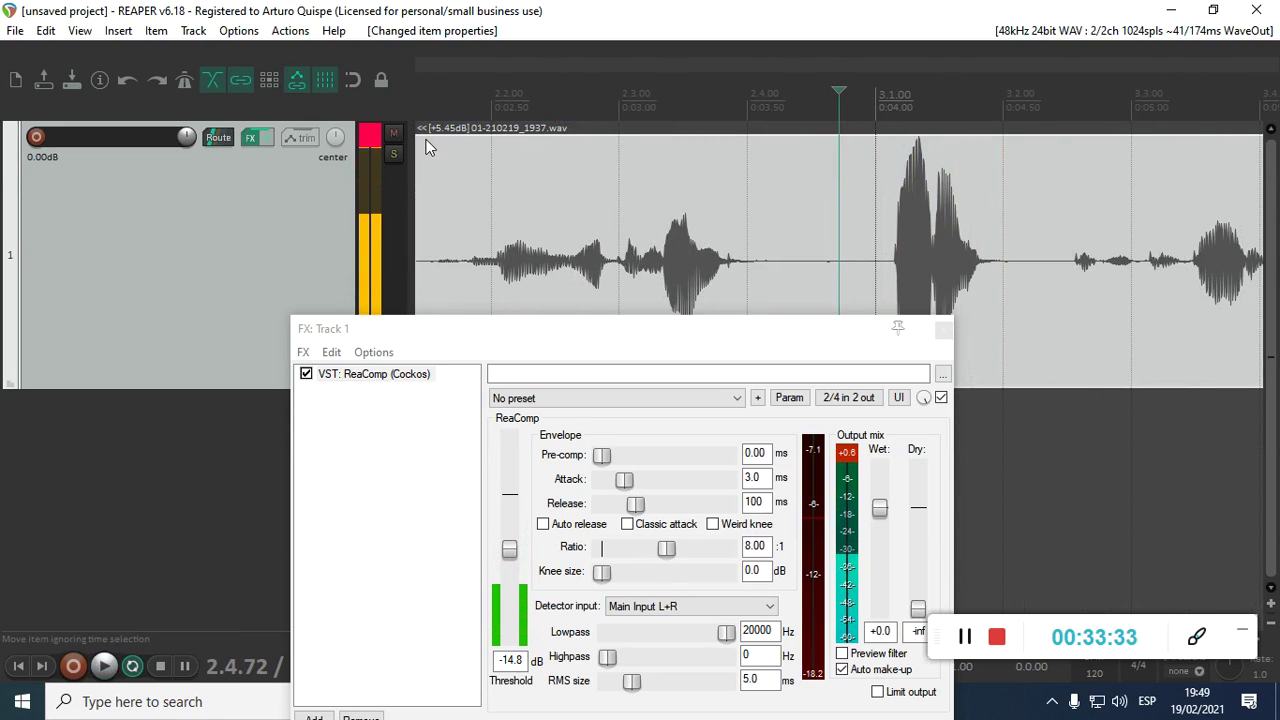
left_click(369, 140)
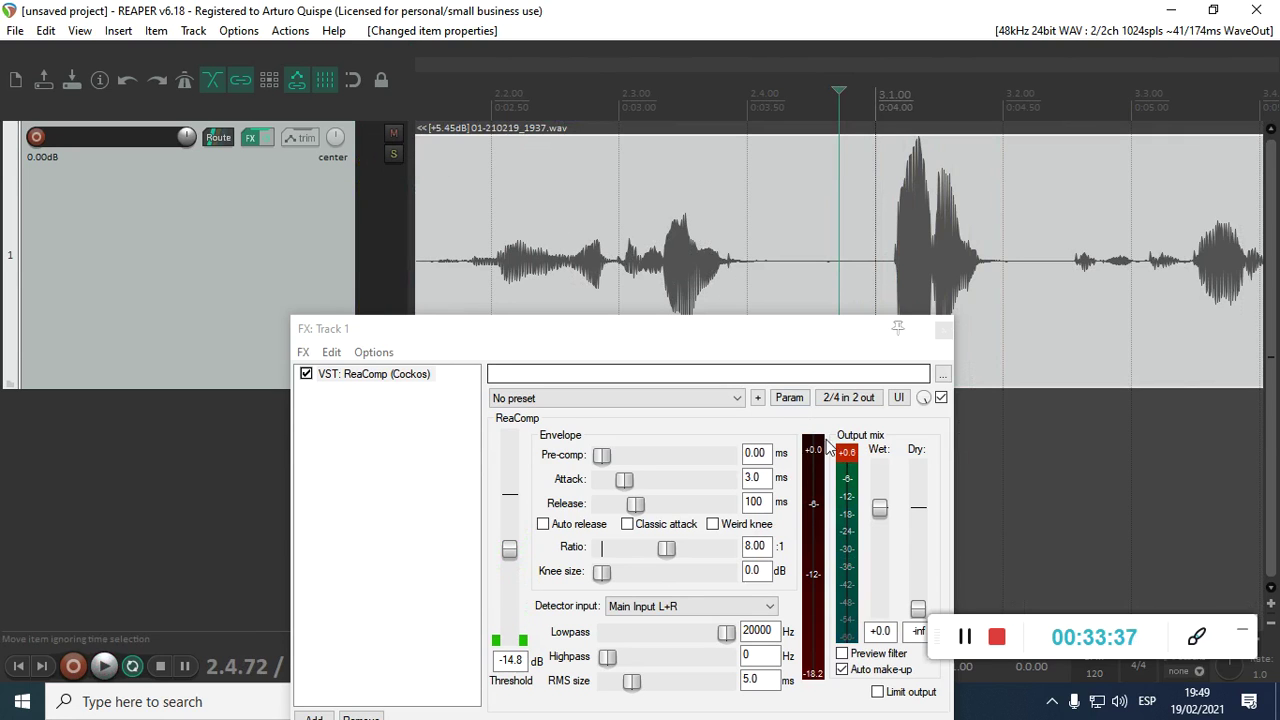
Step: Set ReaComp's wet output to -3 dB and play the loud phrase through it
left_click(809, 336)
left_click_drag(809, 336, 698, 133)
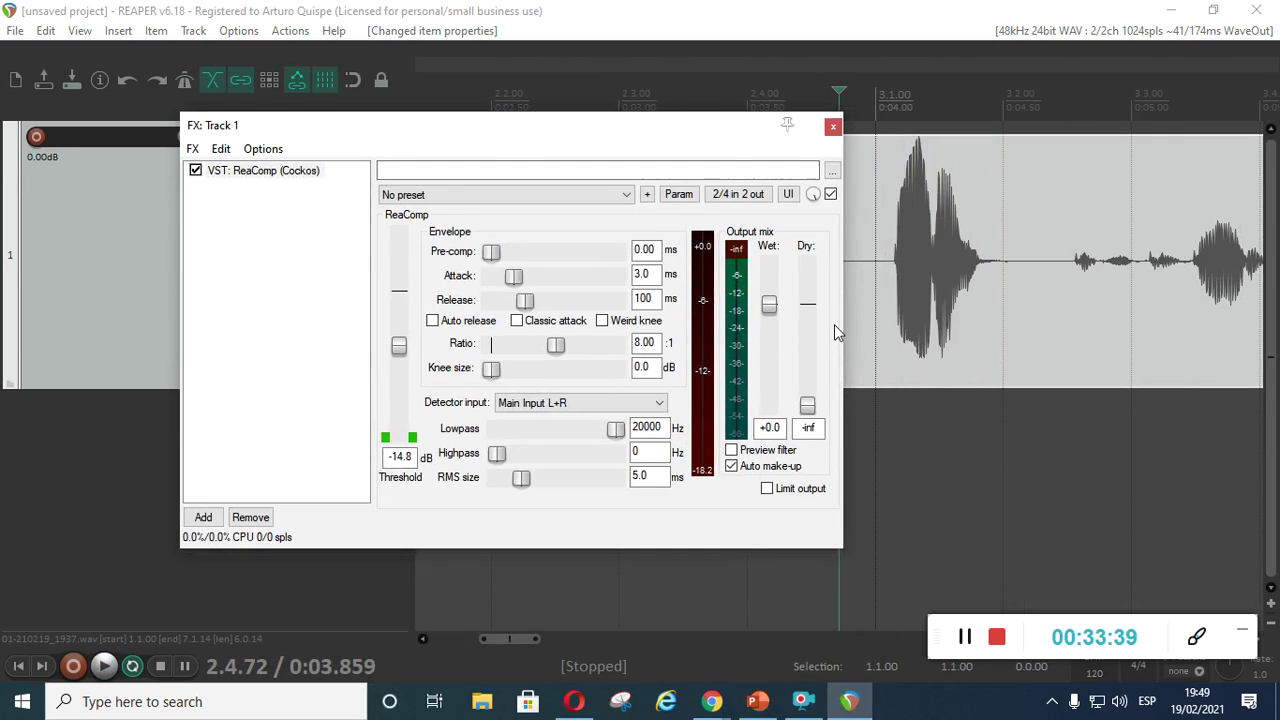
key("space")
key("space")
left_click(781, 428)
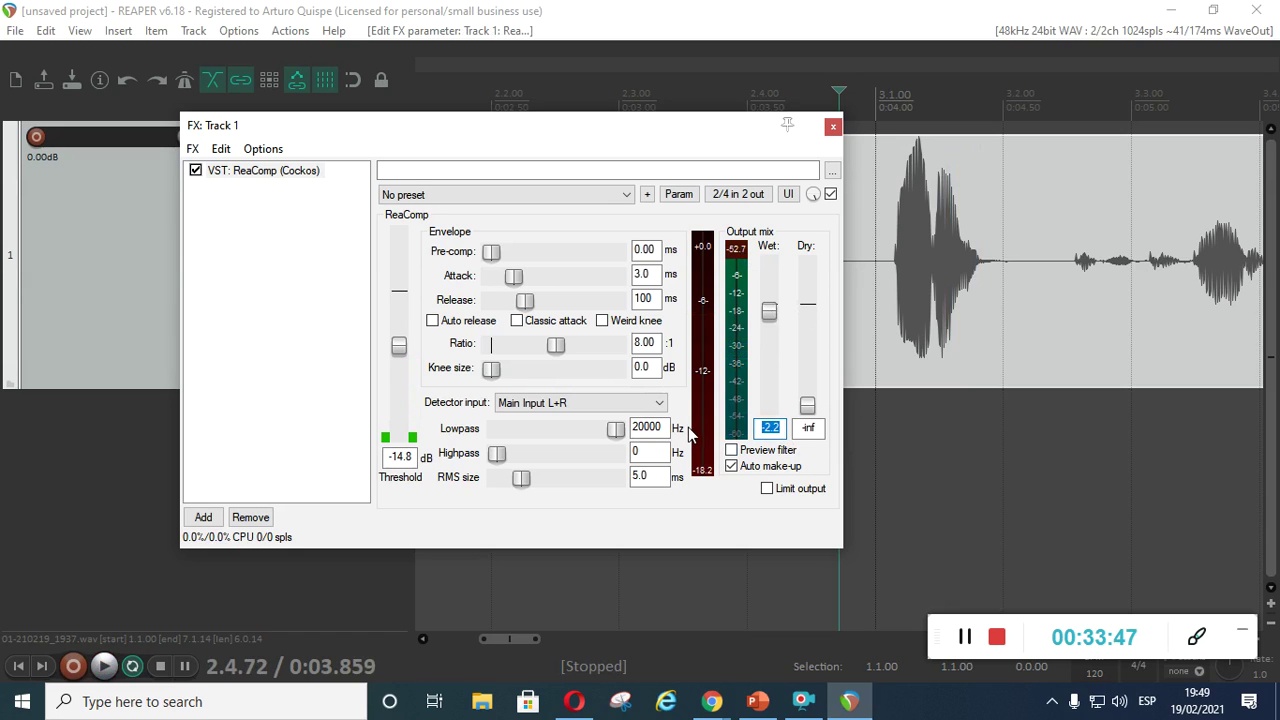
key("space")
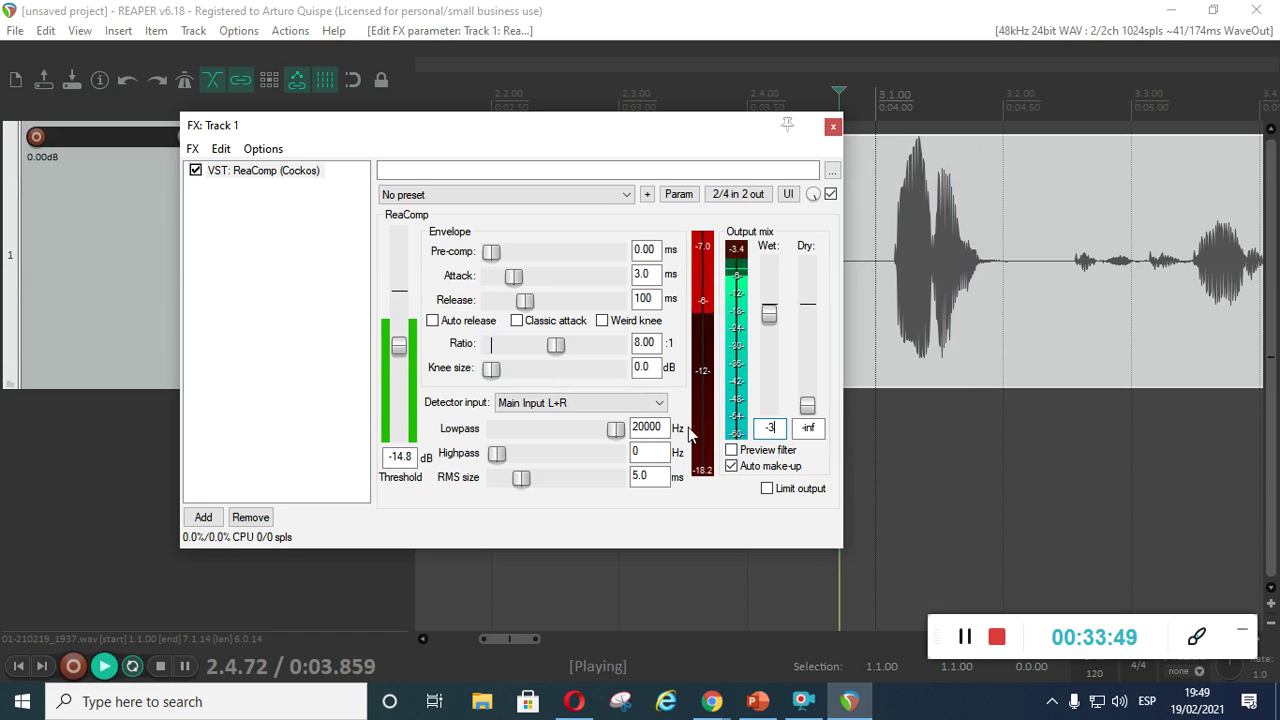
Step: Uncover the track meter and play the clip from about 0:01.1 through the loudest phrase to check the output level
left_click_drag(693, 140, 660, 375)
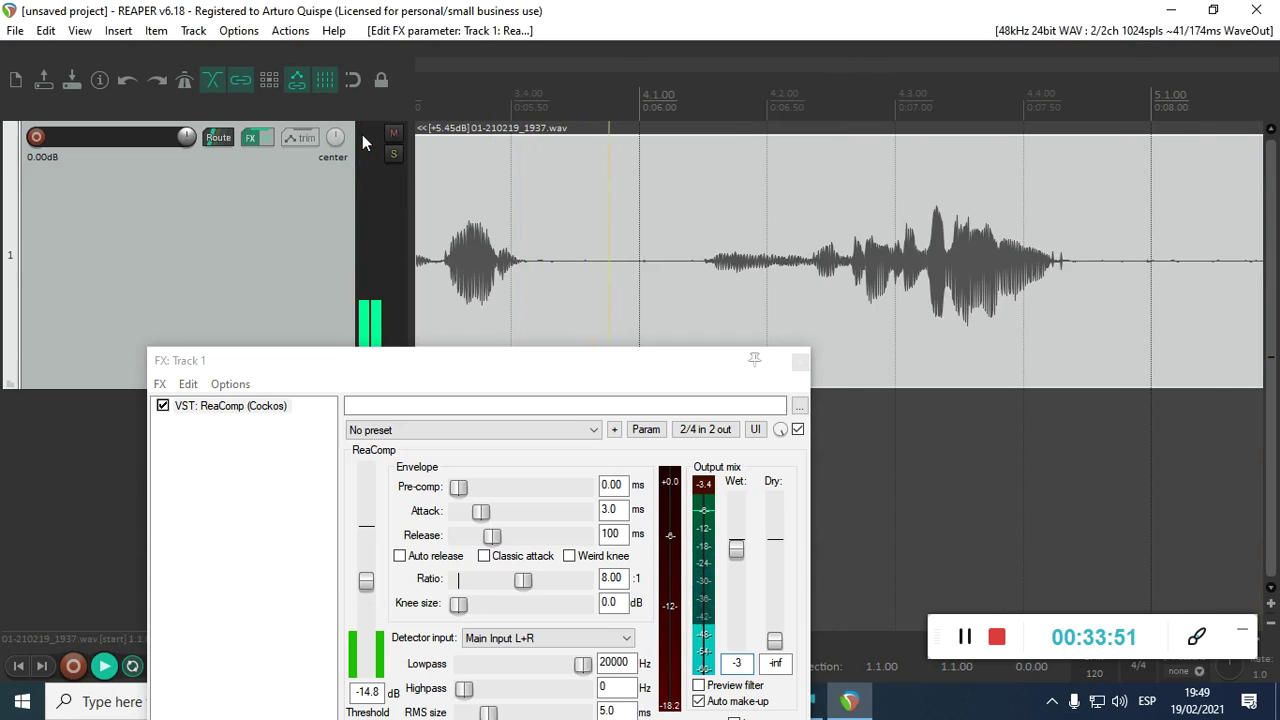
left_click(543, 229)
key("space")
scroll(632, 290, "down", 5)
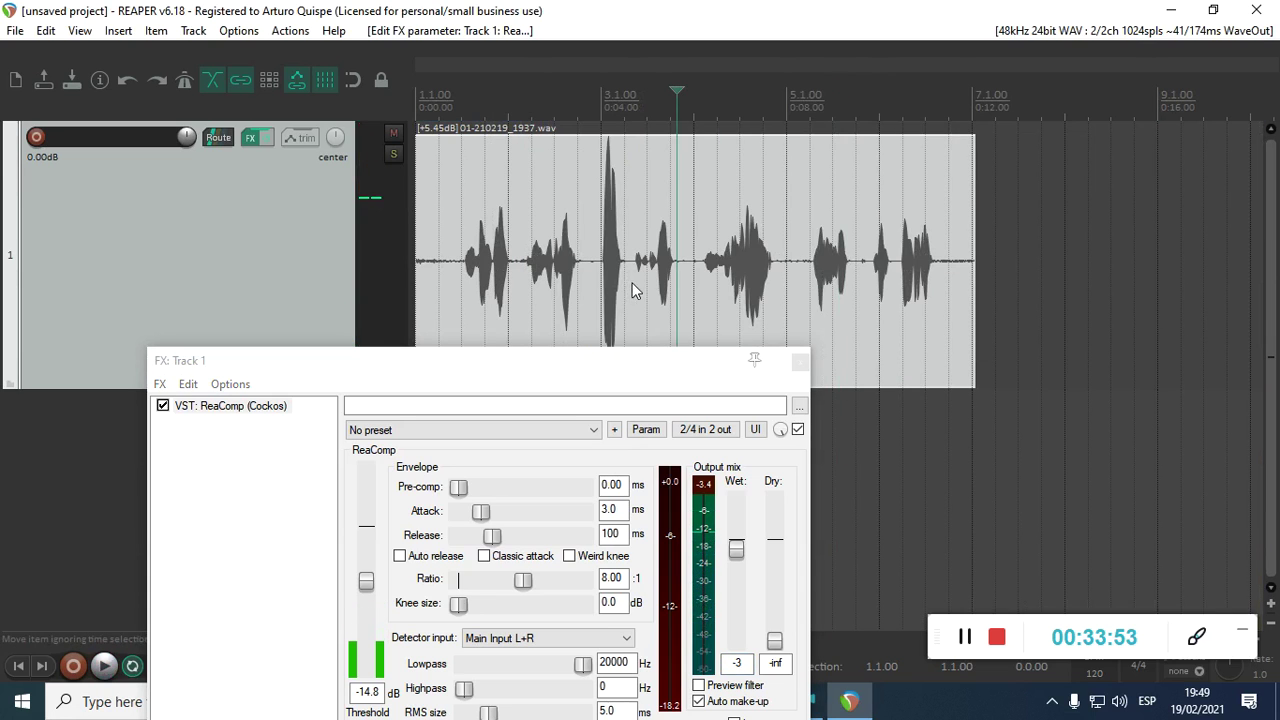
left_click(483, 115)
key("space")
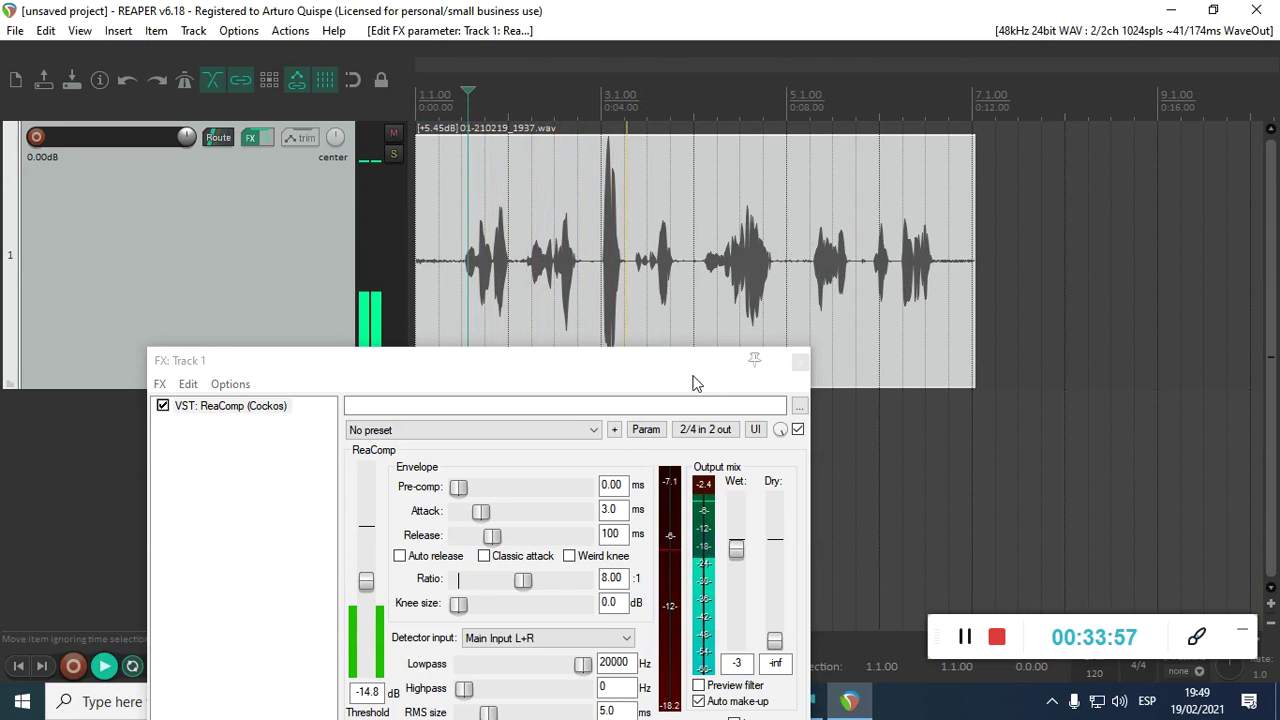
key("space")
Step: Reposition the ReaComp window and raise the compression ratio to inf:1
left_click_drag(634, 360, 989, 145)
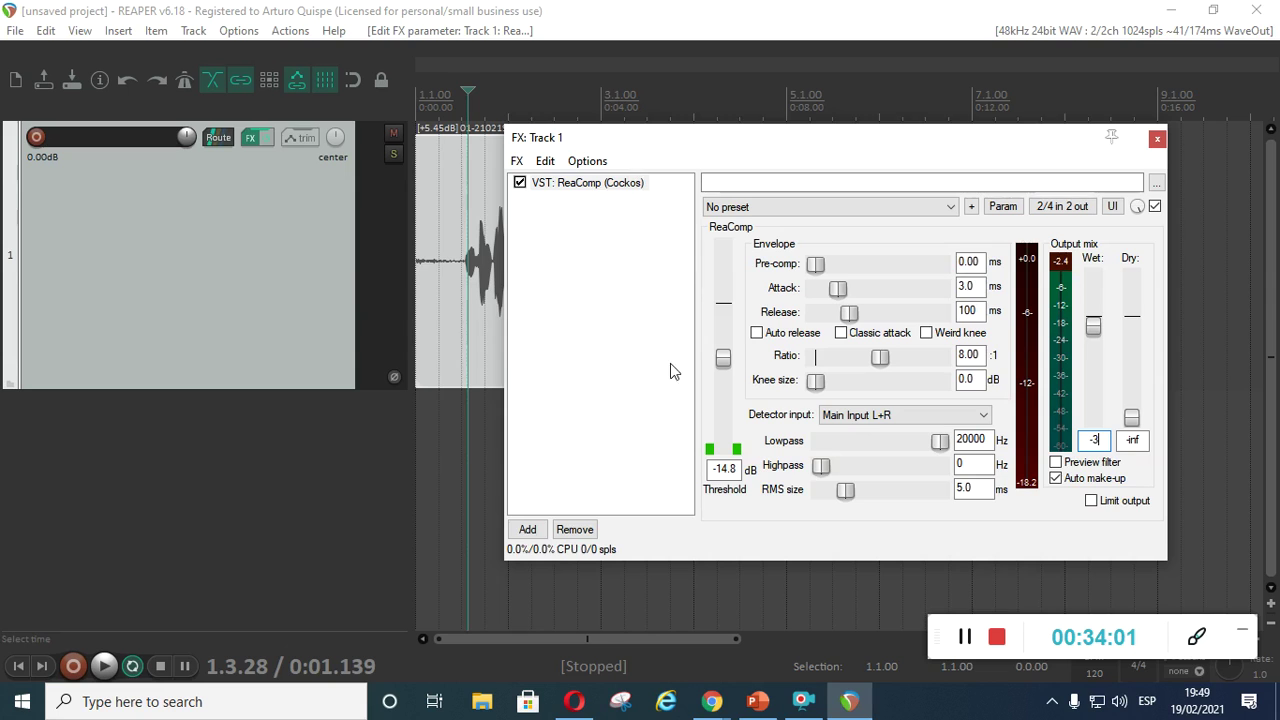
left_click_drag(918, 132, 779, 141)
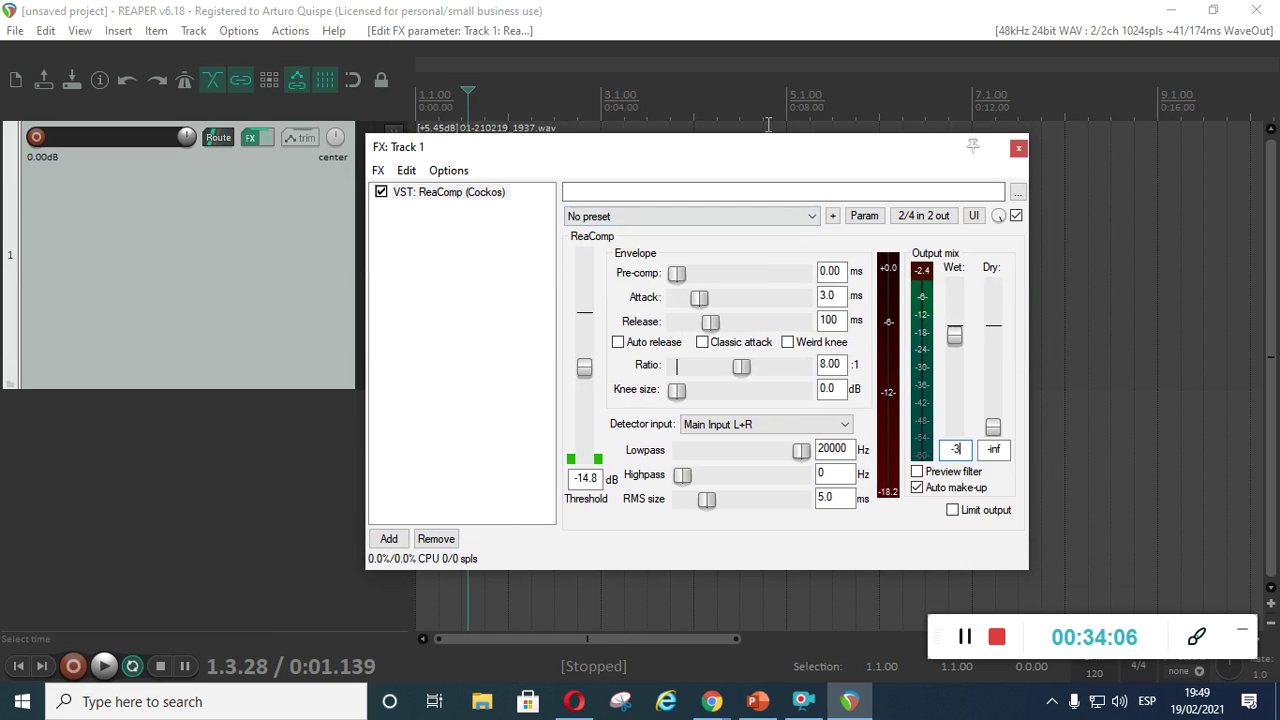
left_click_drag(791, 166, 757, 116)
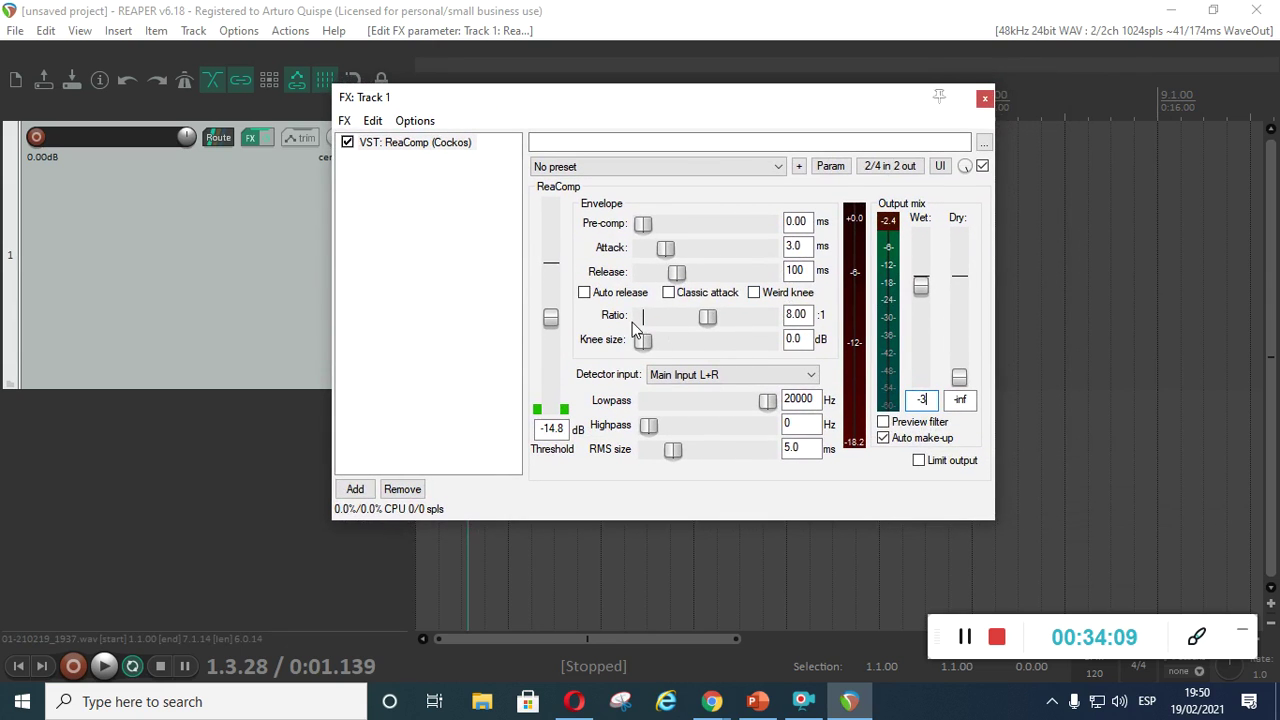
left_click_drag(710, 316, 770, 316)
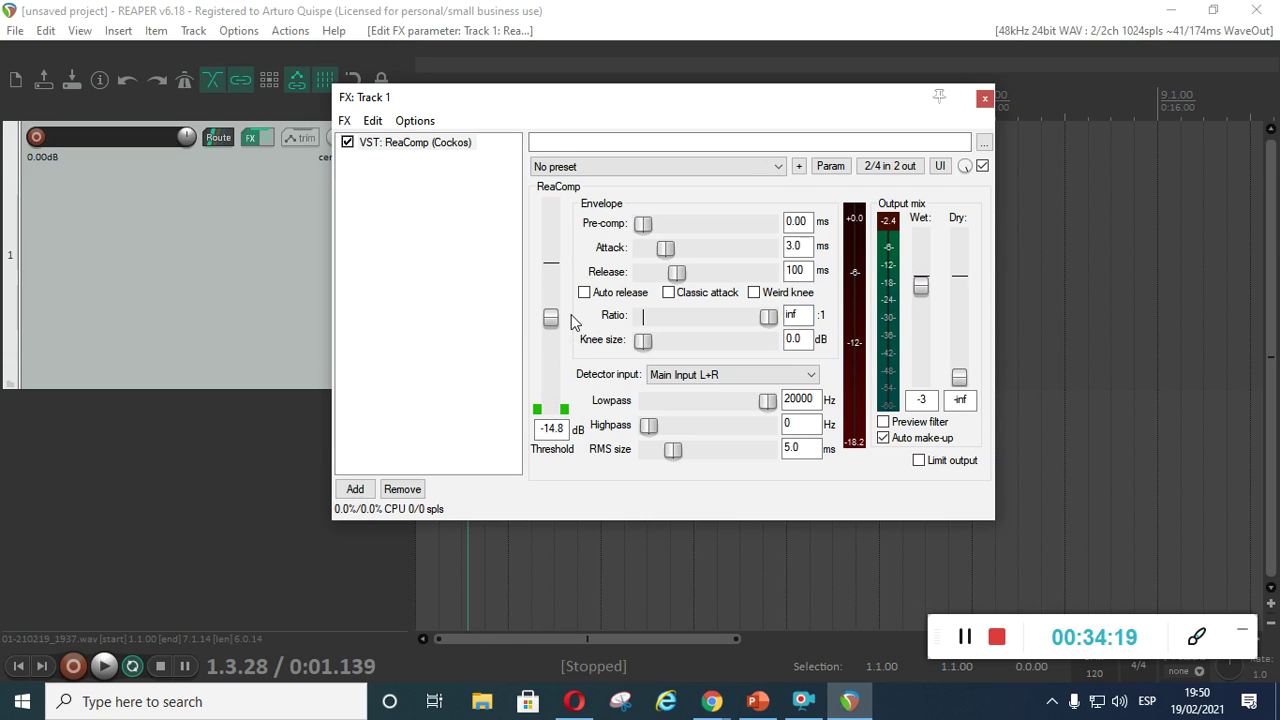
Step: Lower the ReaComp threshold to -23.3 dB while playing the clip, and close the effect window
left_click_drag(843, 97, 863, 260)
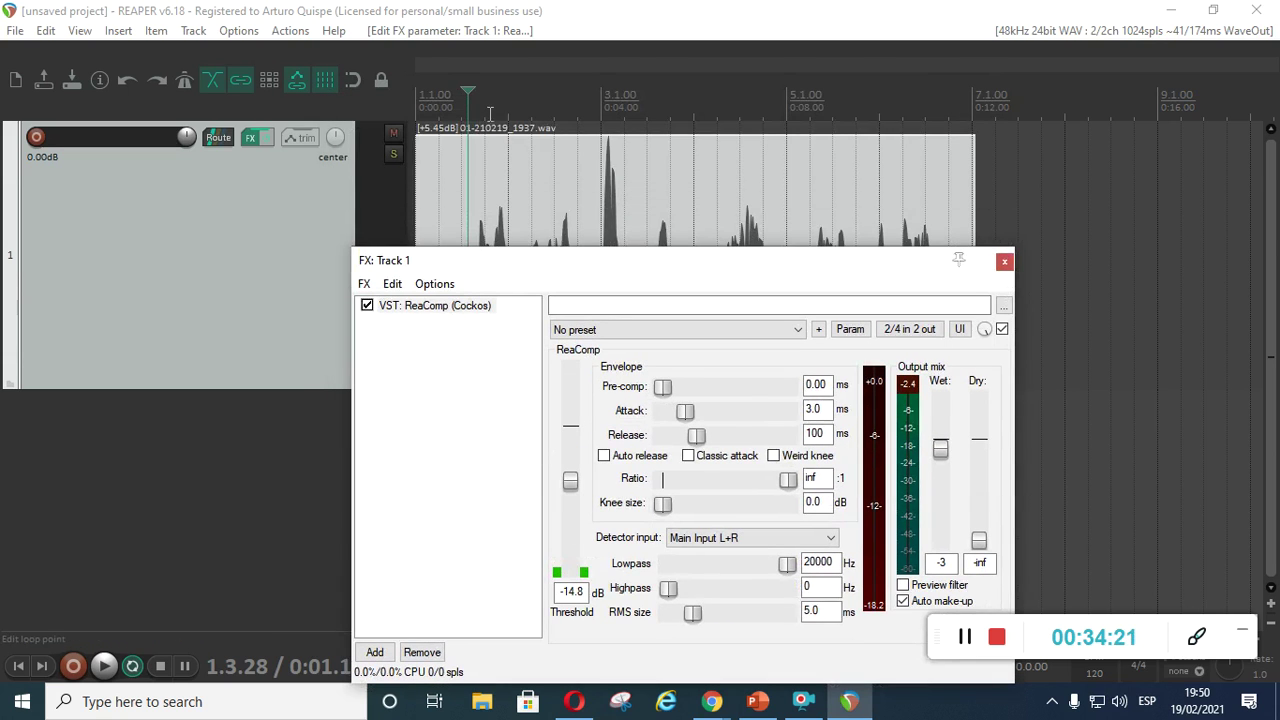
key("space")
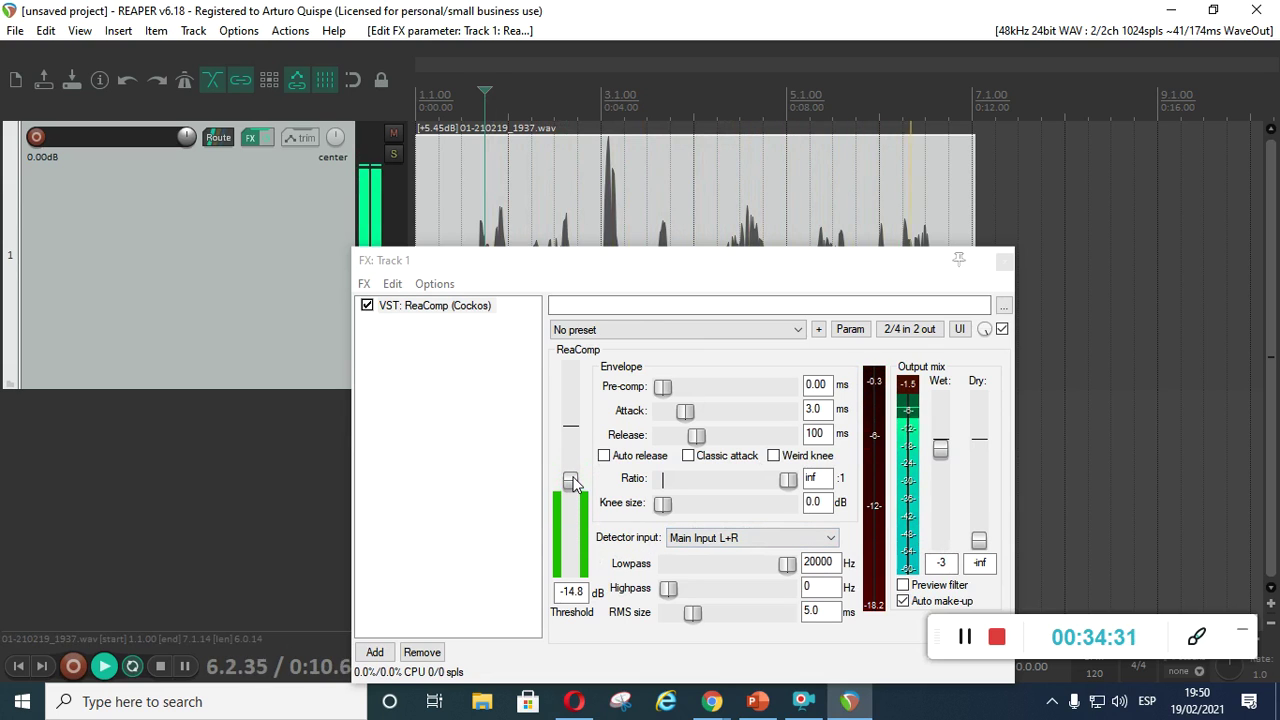
left_click_drag(572, 483, 571, 505)
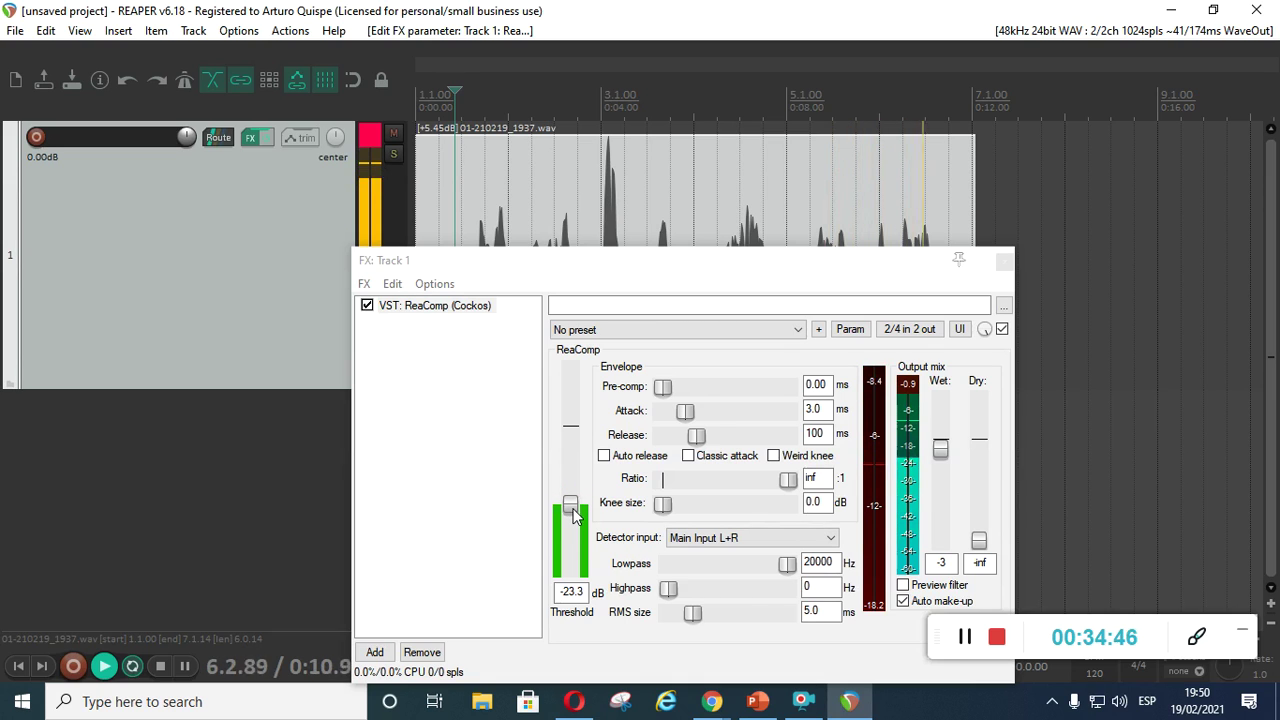
left_click(1005, 262)
left_click(587, 243)
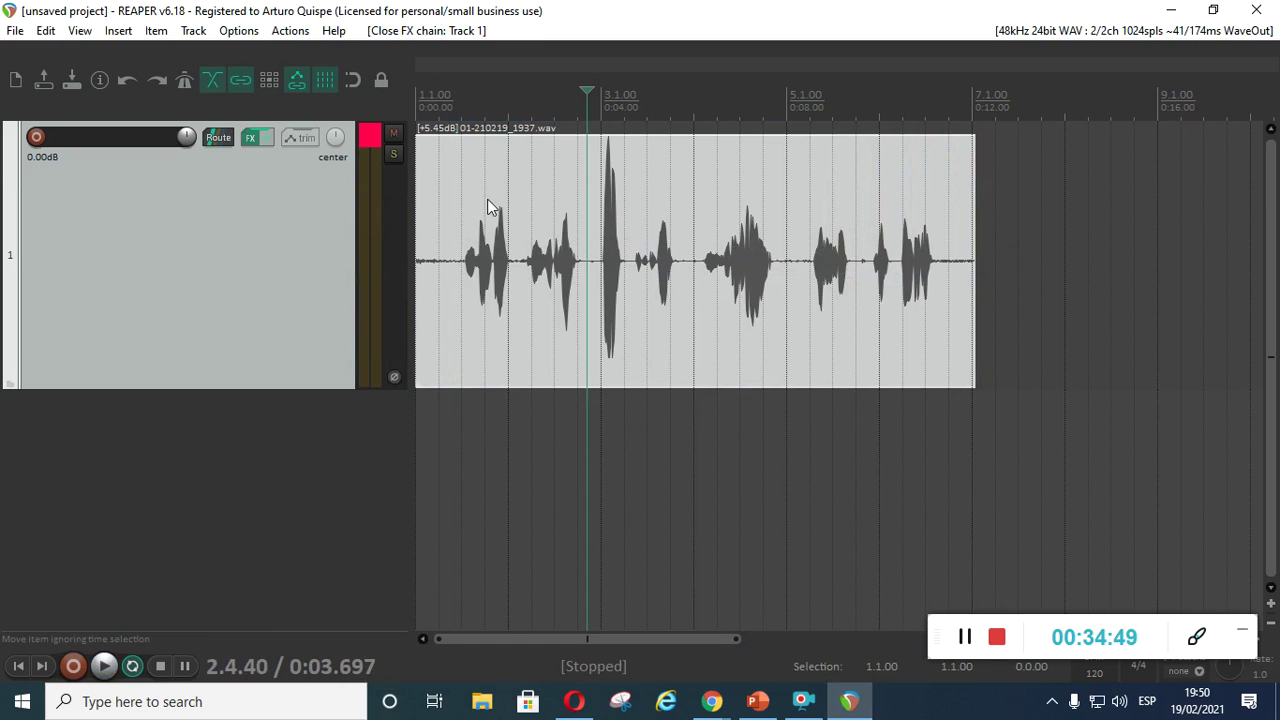
Step: Reopen ReaComp, bypass it, and play the clip from about 0:00.2 to hear the uncompressed voice
left_click(250, 137)
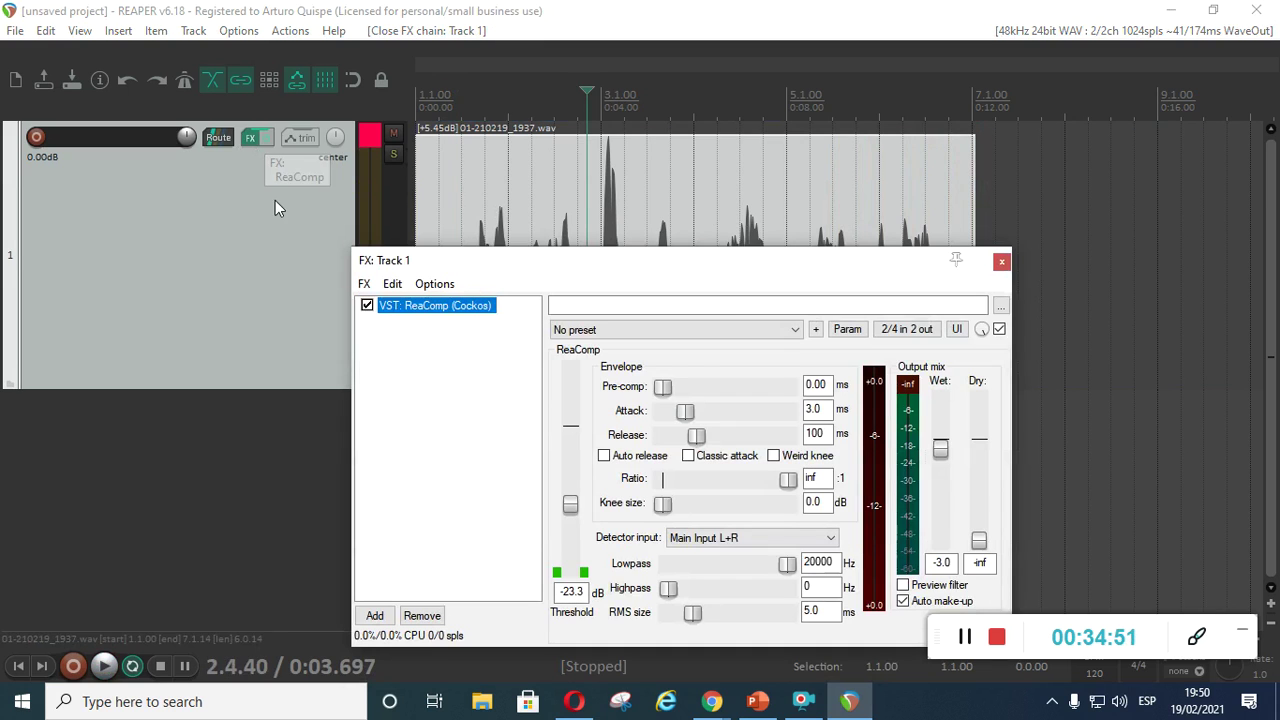
left_click(999, 330)
left_click(429, 106)
key("space")
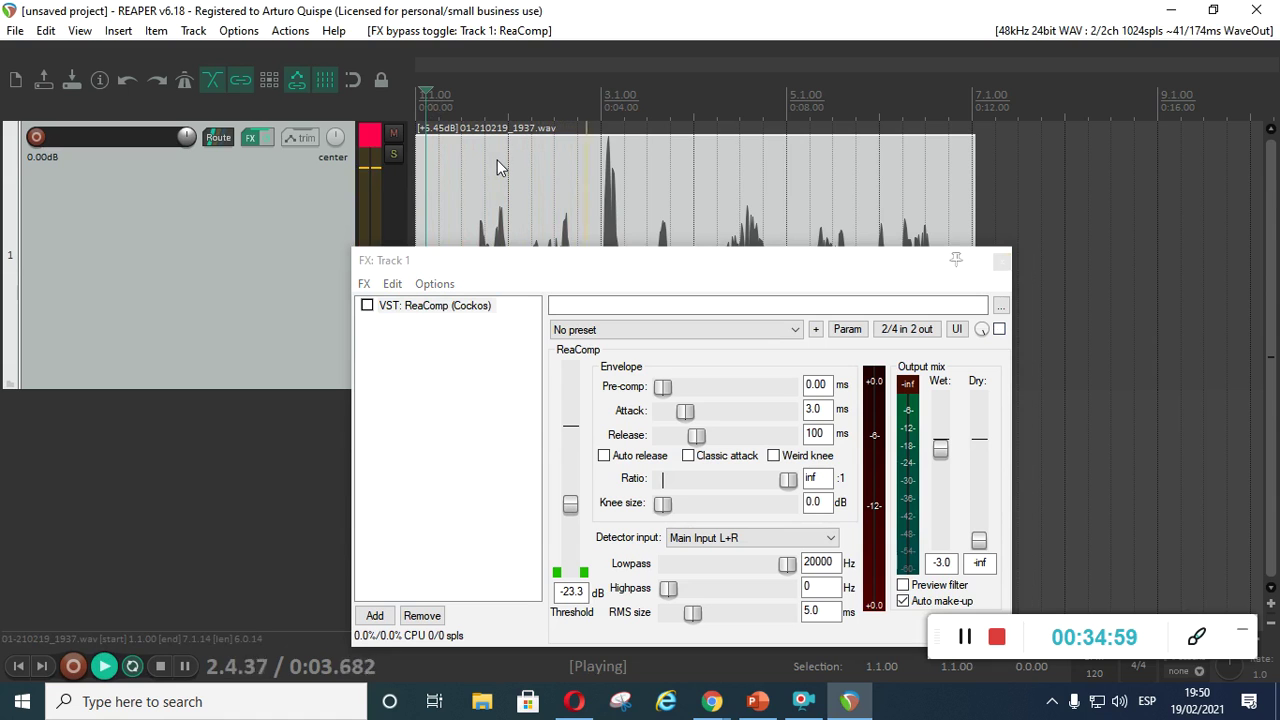
left_click_drag(590, 265, 443, 314)
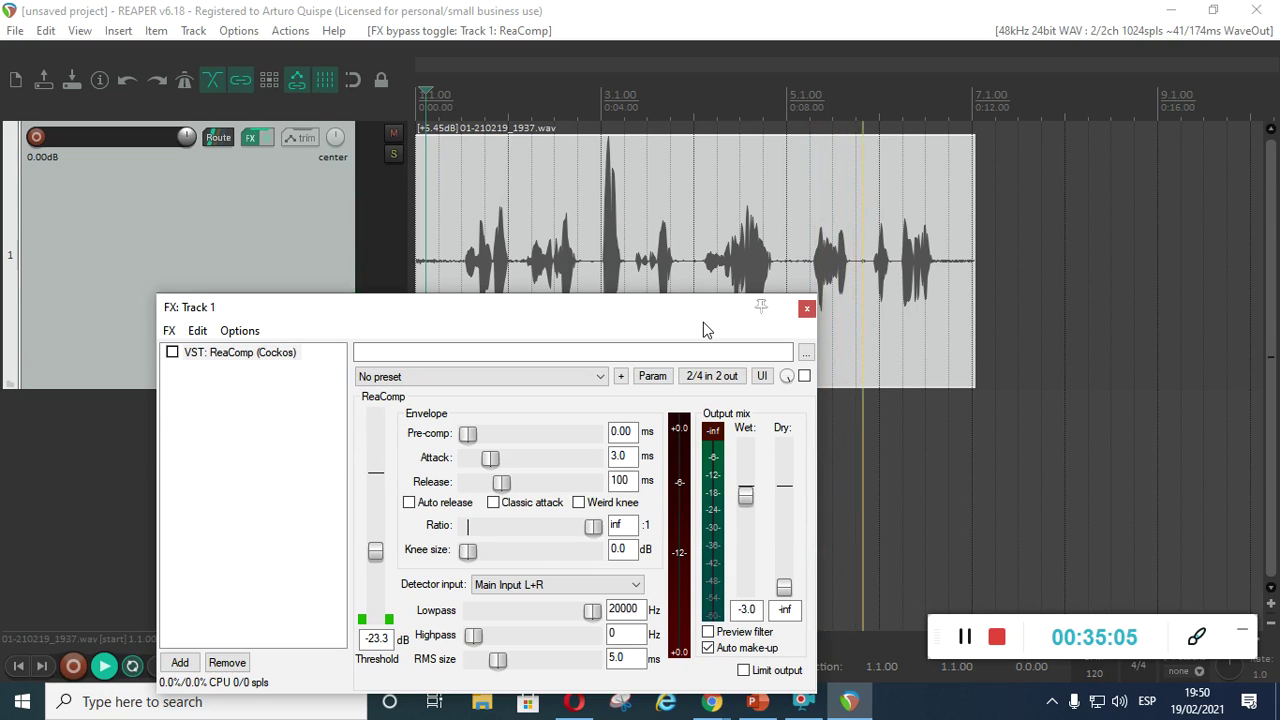
key("space")
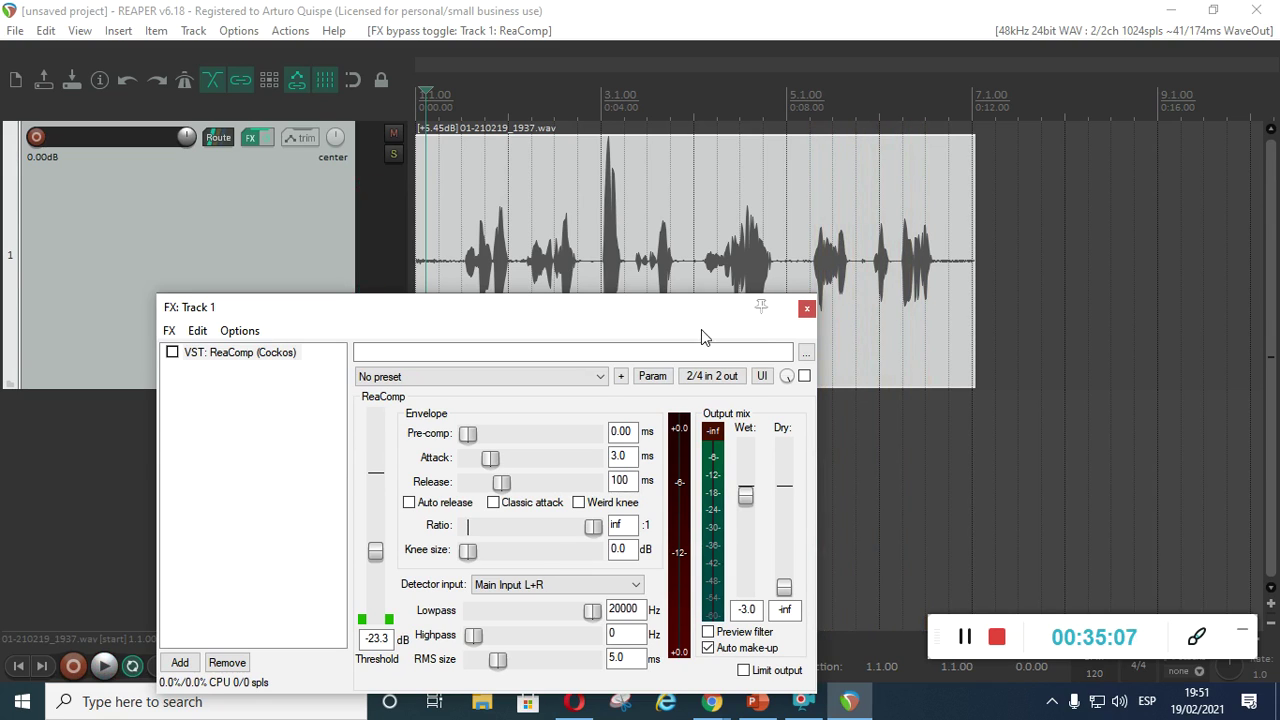
Step: Re-enable ReaComp, lower its threshold to -24.2 dB while playing the clip, and reset the track's peak indicator
left_click(804, 375)
key("space")
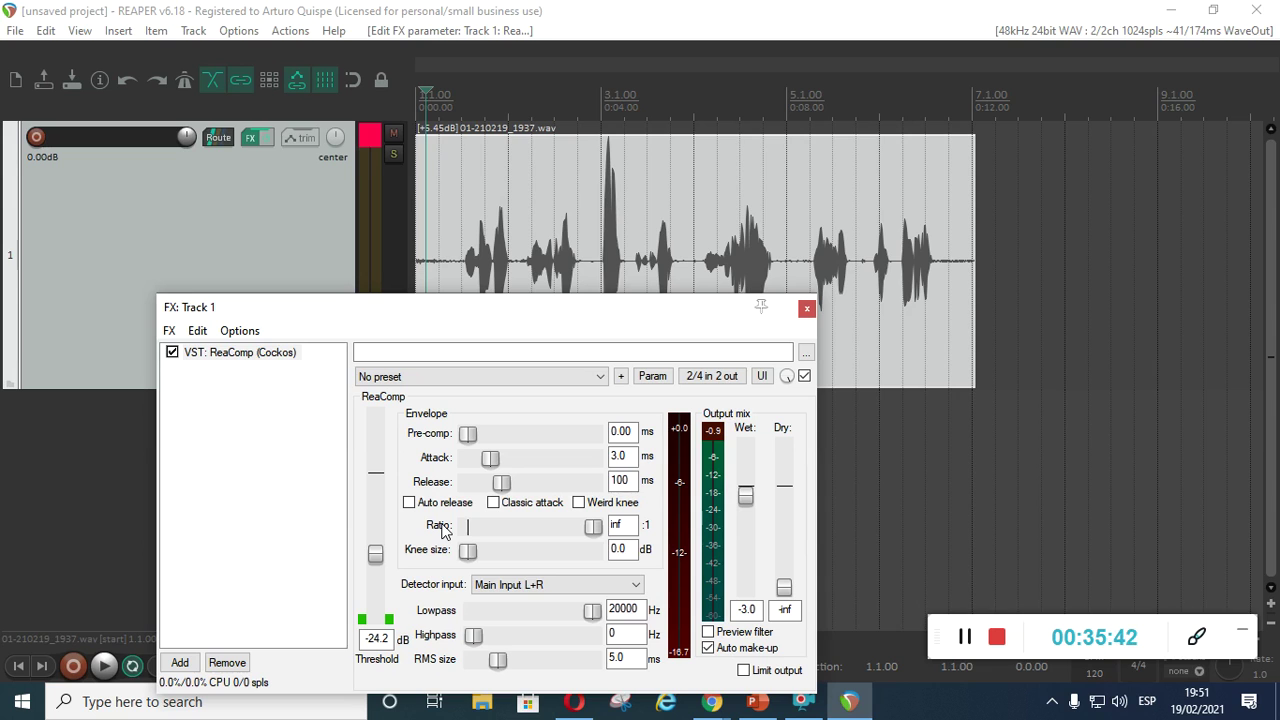
left_click(369, 136)
Step: Move the ReaComp window away from the clip's waveform and close it
left_click_drag(476, 316, 491, 205)
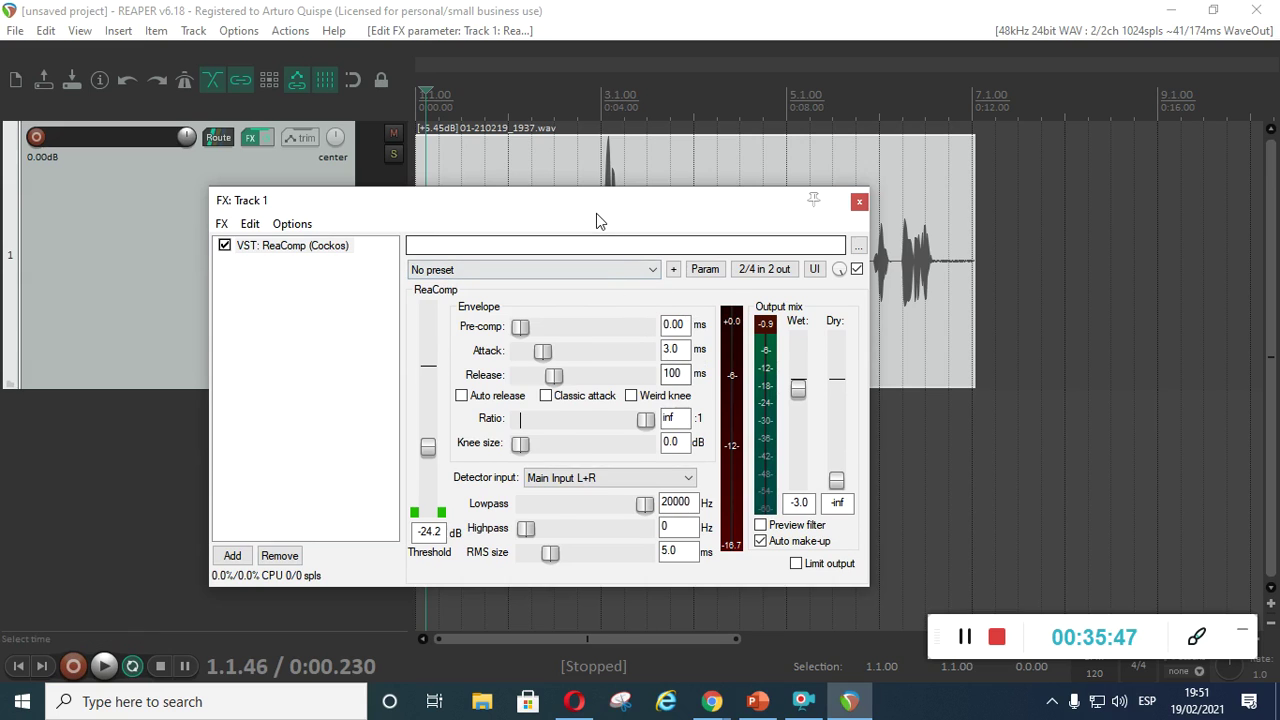
left_click_drag(596, 208, 698, 176)
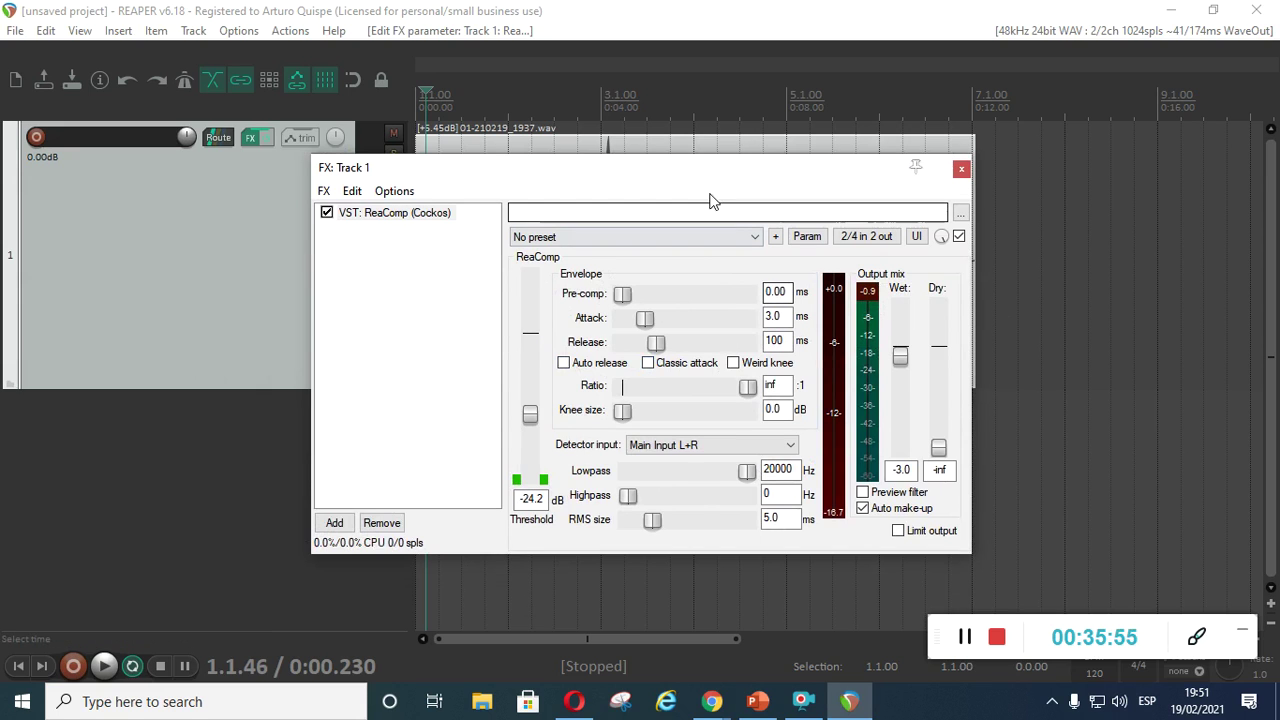
left_click_drag(700, 170, 691, 285)
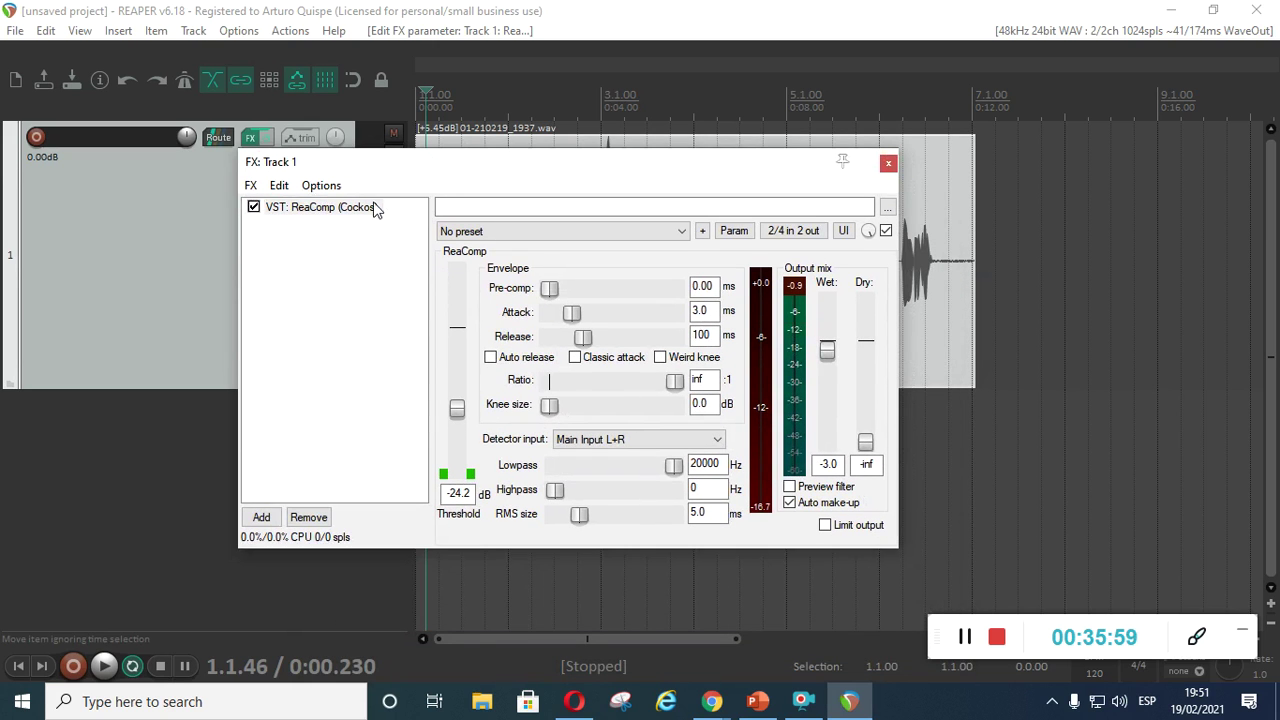
left_click_drag(508, 182, 766, 234)
left_click(1146, 191)
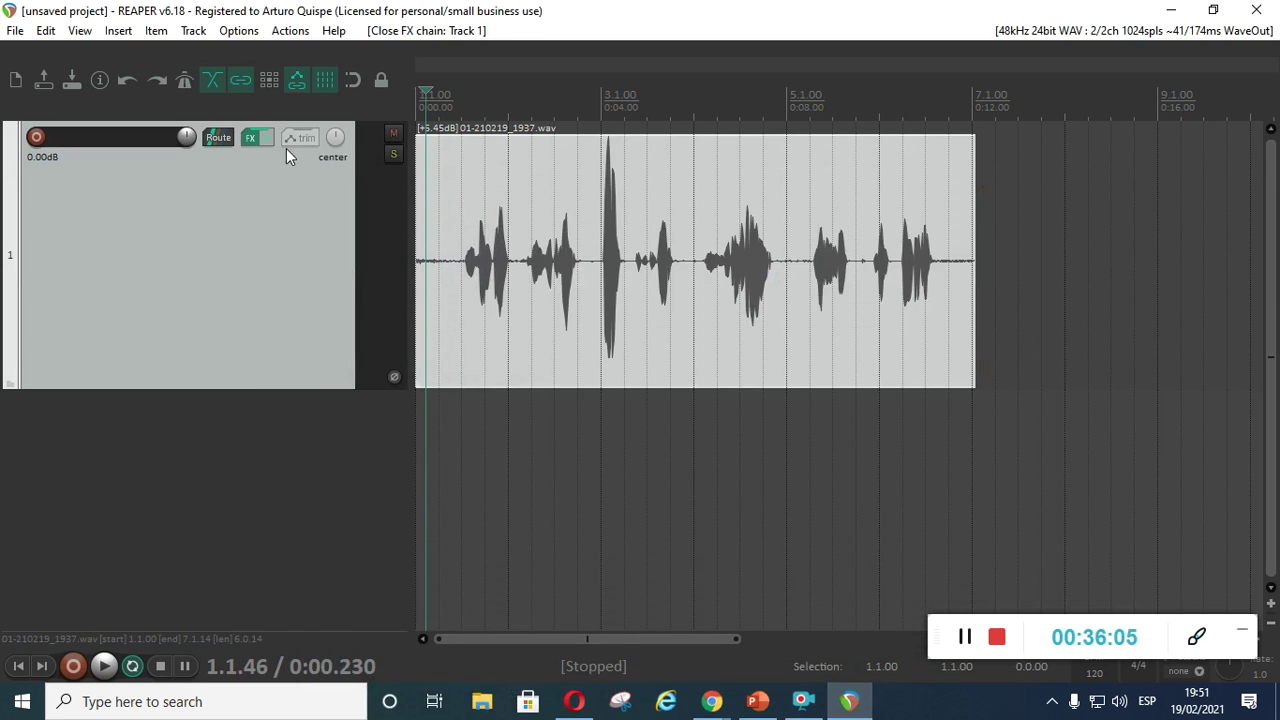
Step: Reopen the track's ReaComp window, set the compression ratio to 8:1, and play the start of the clip
left_click(250, 141)
left_click_drag(836, 179, 903, 92)
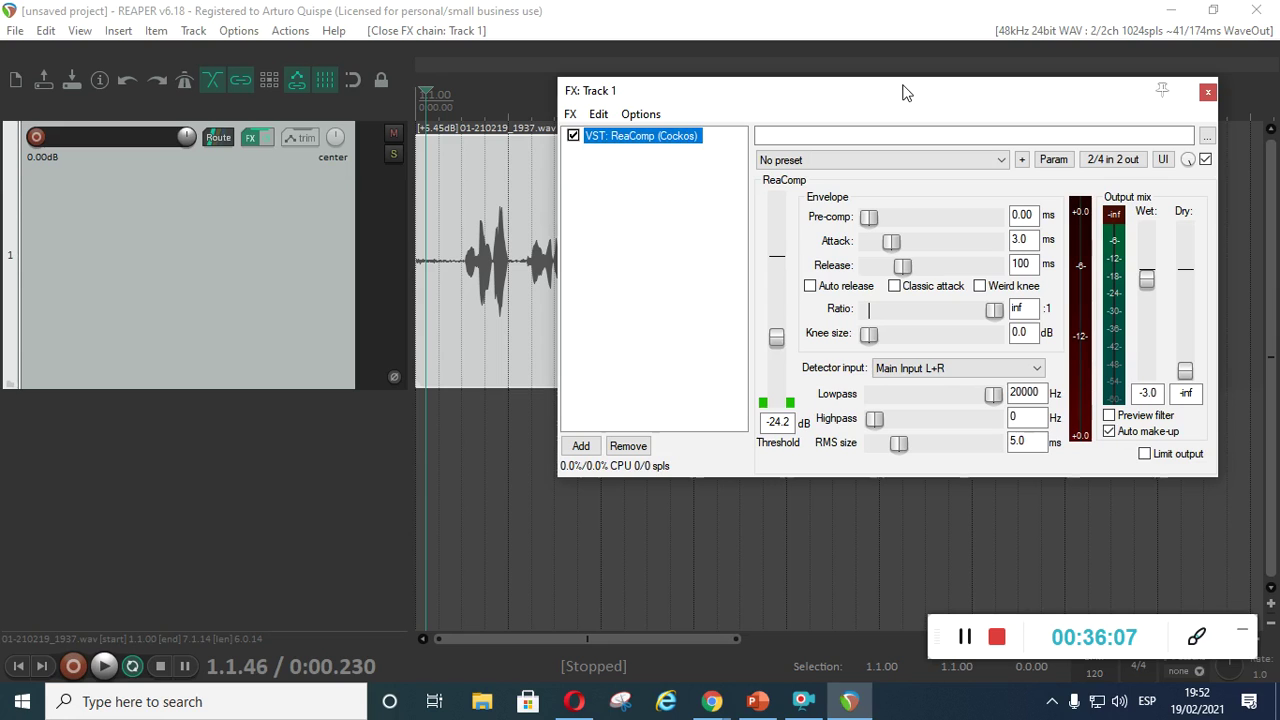
left_click(664, 177)
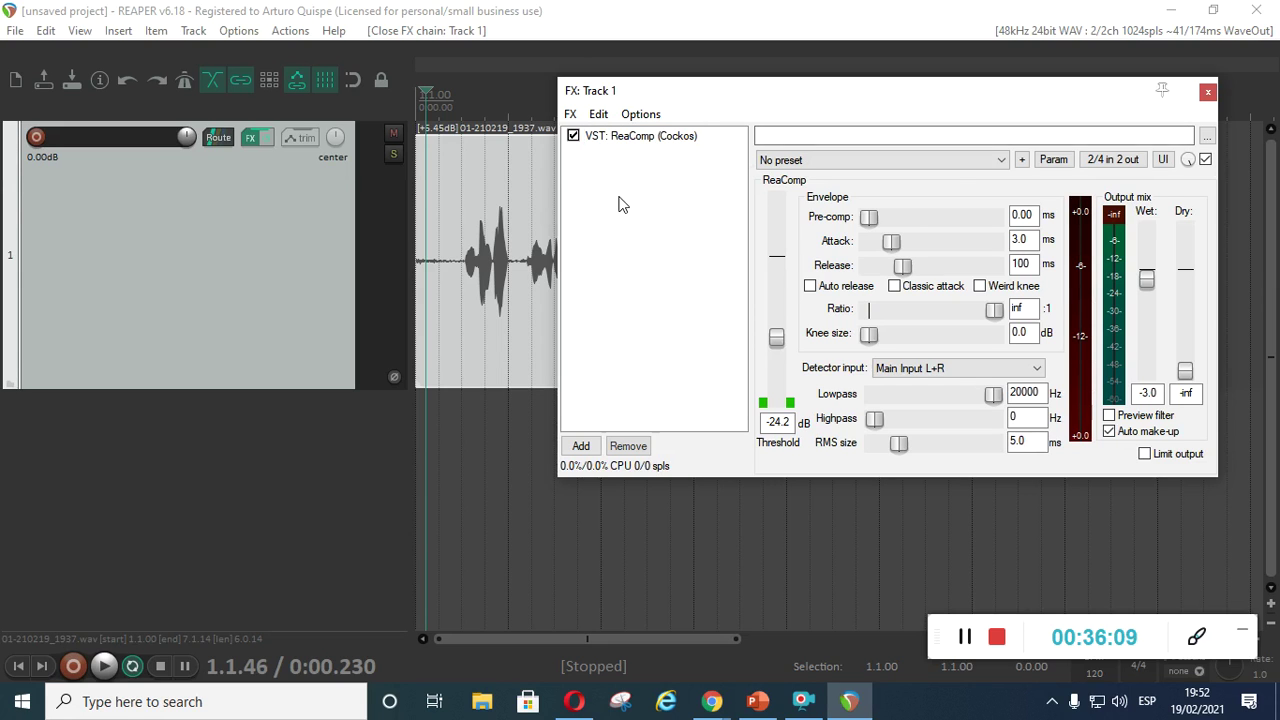
left_click_drag(728, 90, 697, 107)
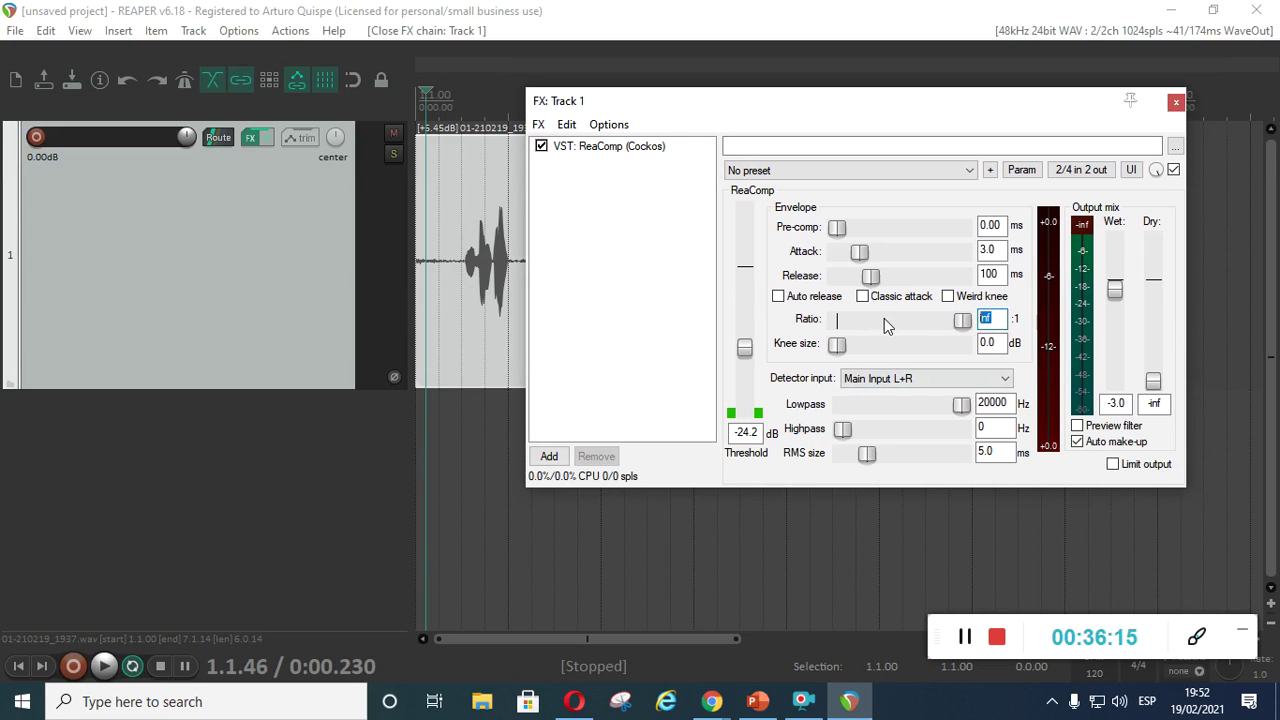
type("8")
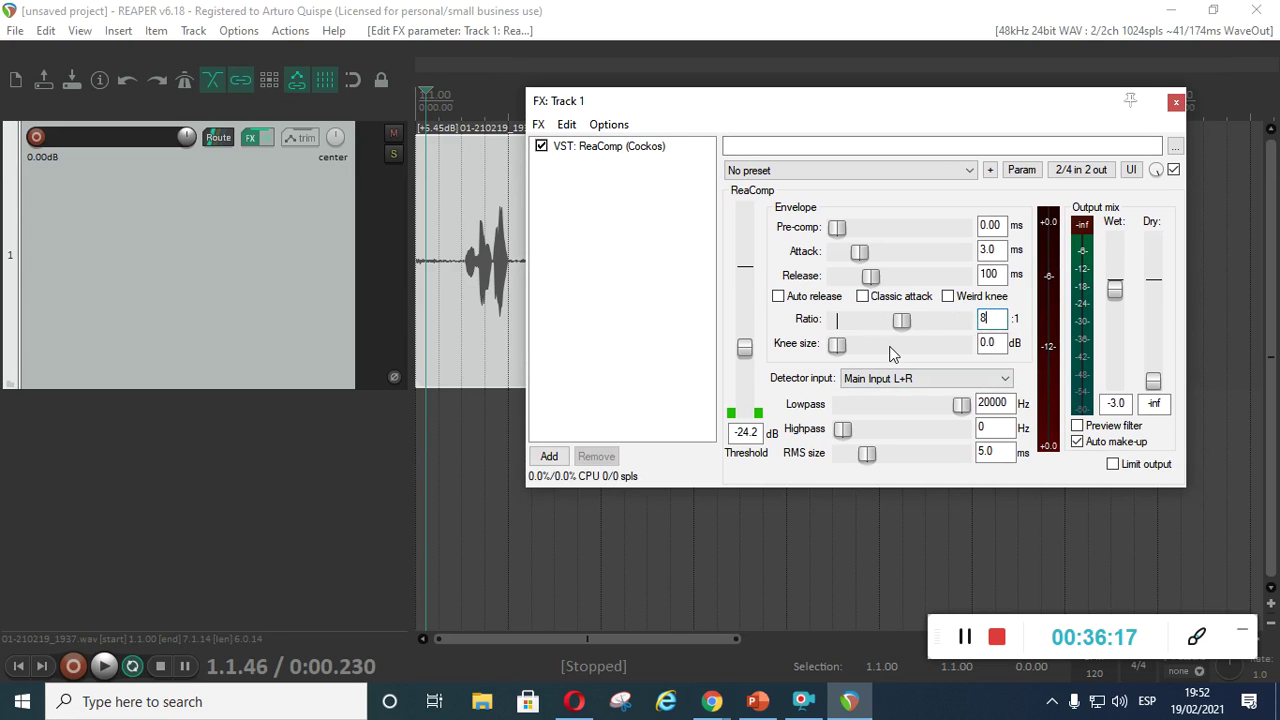
key("space")
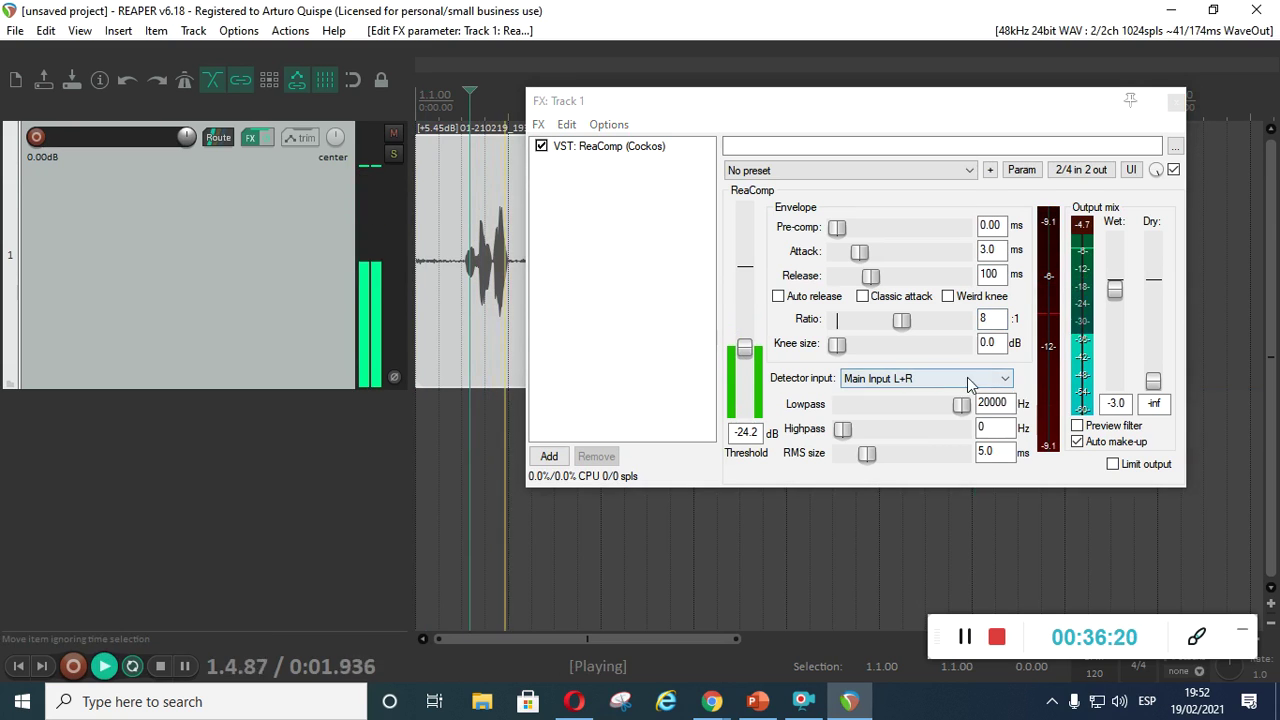
key("space")
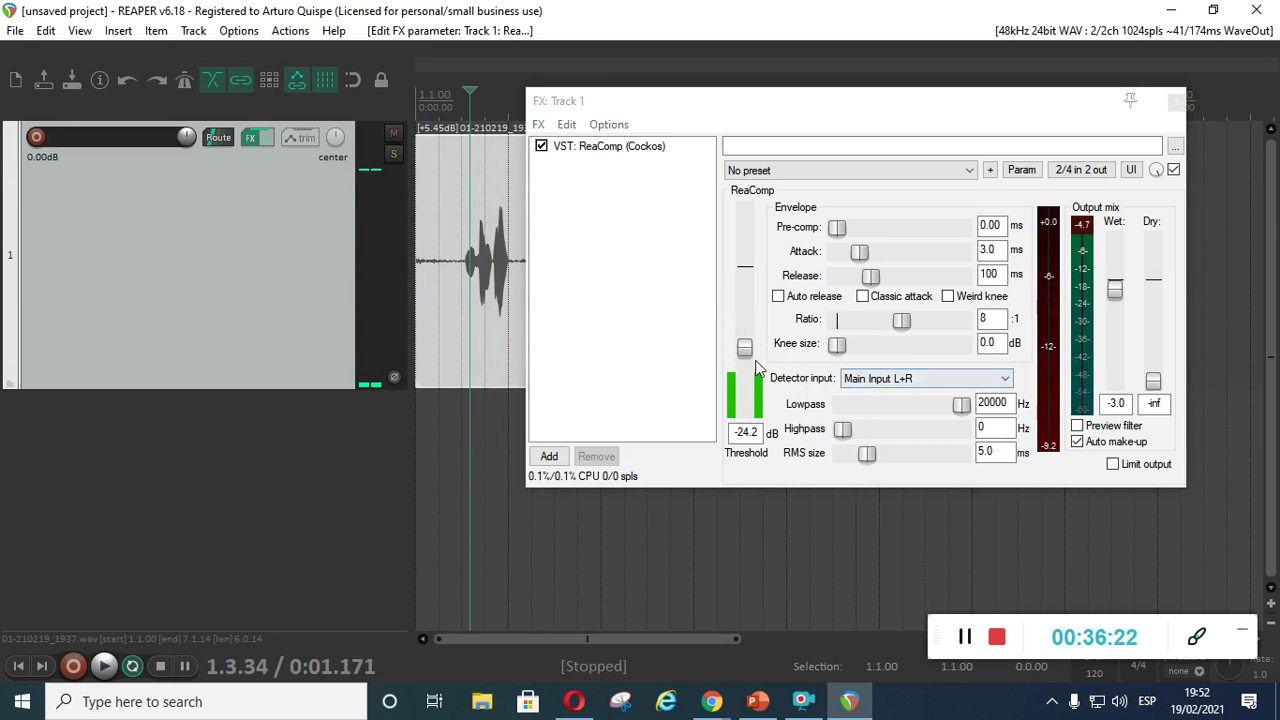
Step: Lower the ReaComp threshold to -26.3 dB and play the clip from about 0:01.0
left_click_drag(747, 358, 747, 364)
left_click(451, 300)
left_click(462, 300)
key("space")
key("space")
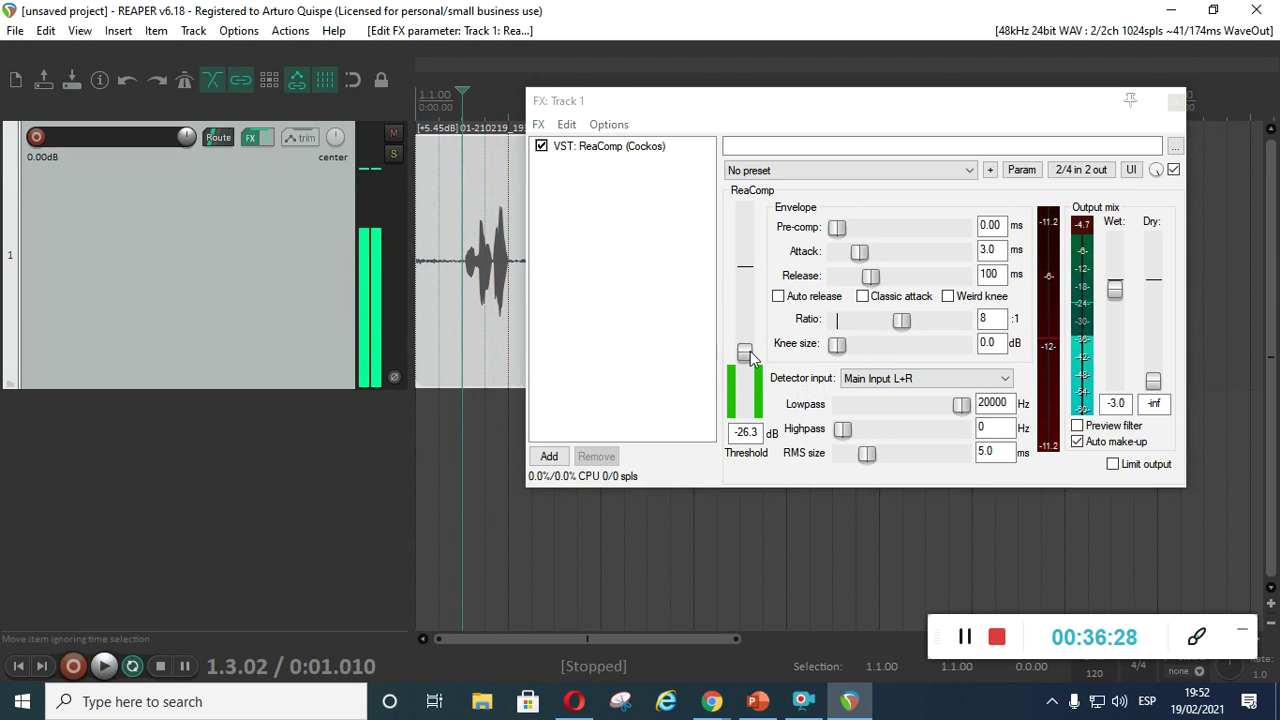
Step: Lower the ReaComp threshold to the extreme value of -69.6 dB and play the clip from about 0:01.1
left_click_drag(745, 352, 745, 403)
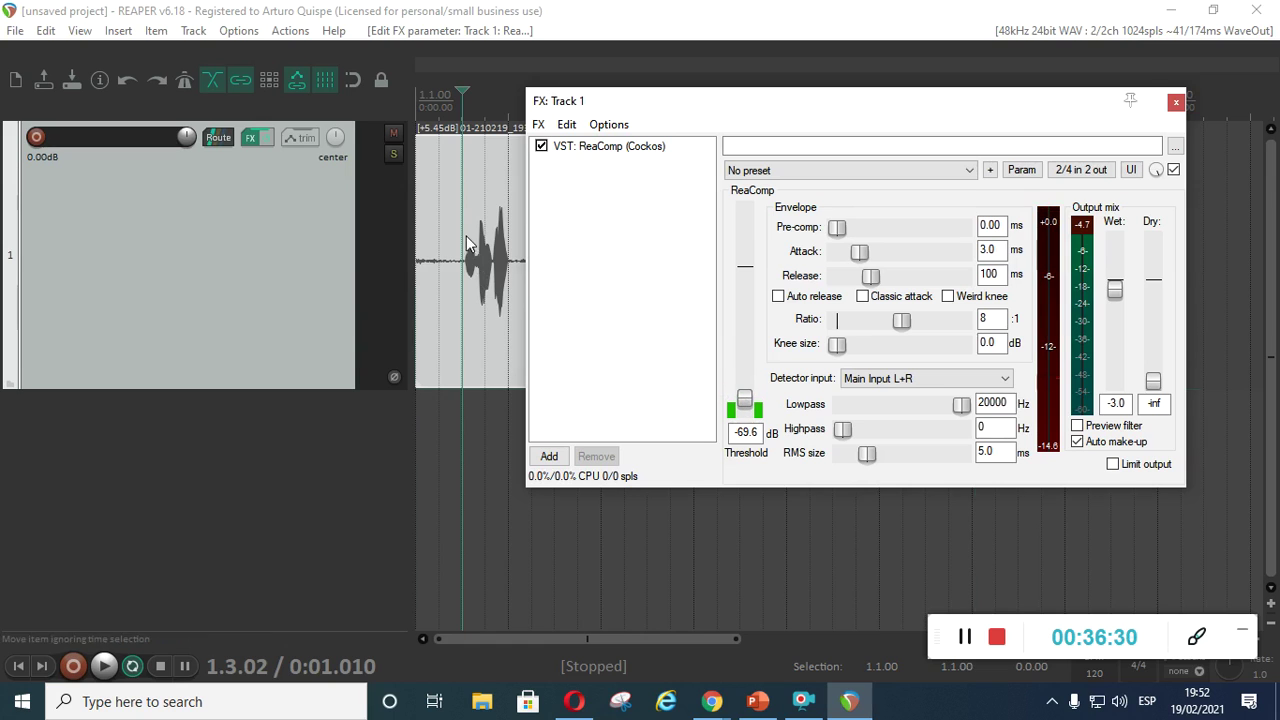
left_click(466, 300)
key("space")
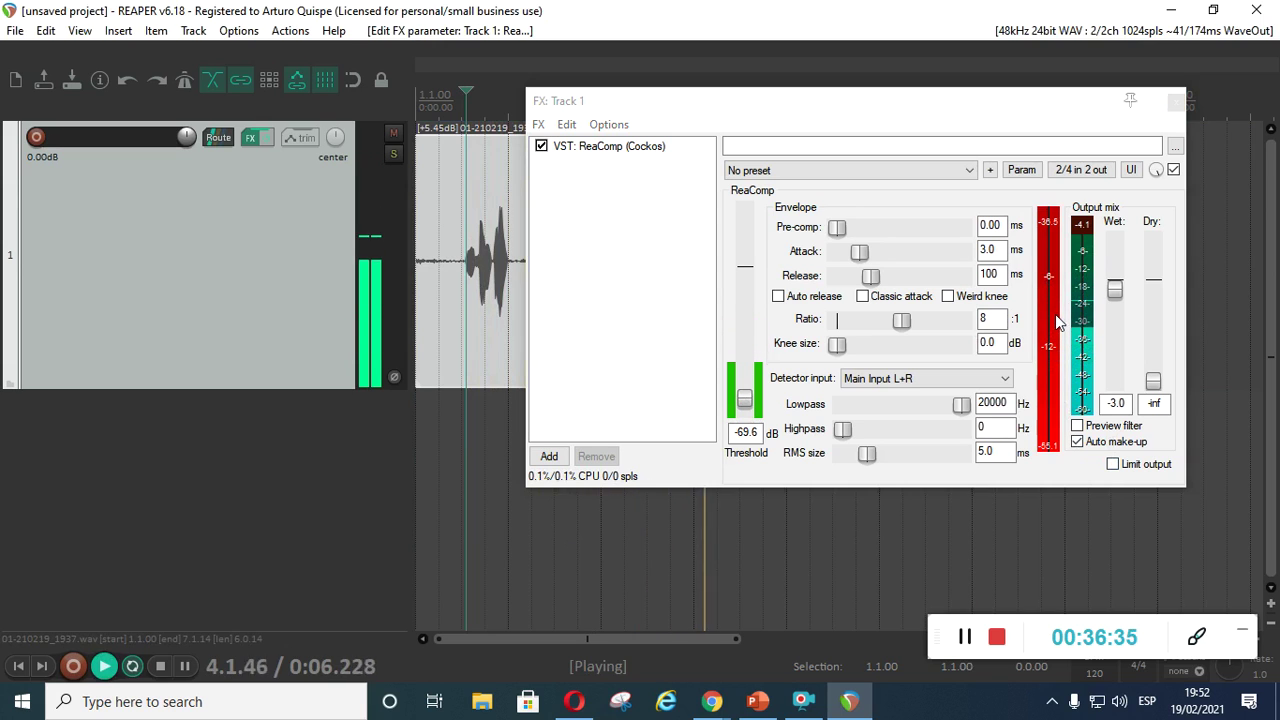
key("space")
Step: Raise the ReaComp threshold to -34.0 dB and play the clip from about 0:00.9
left_click_drag(748, 399, 745, 369)
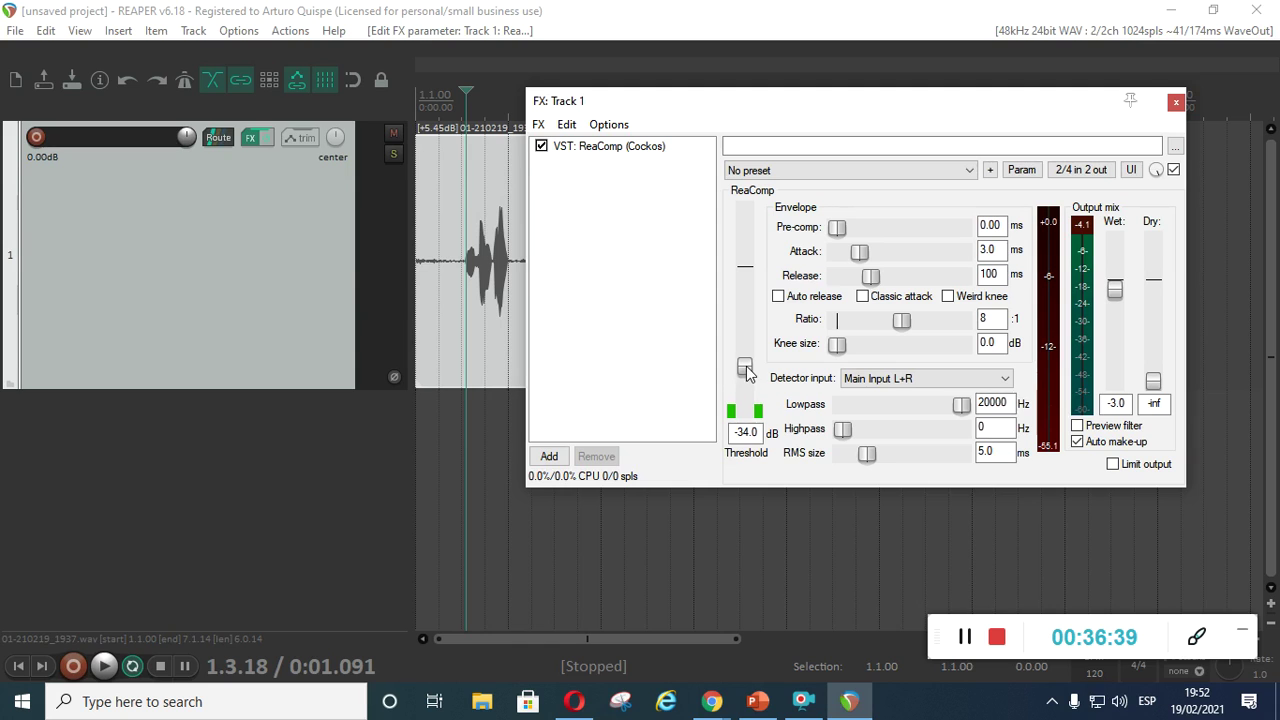
left_click(458, 251)
key("space")
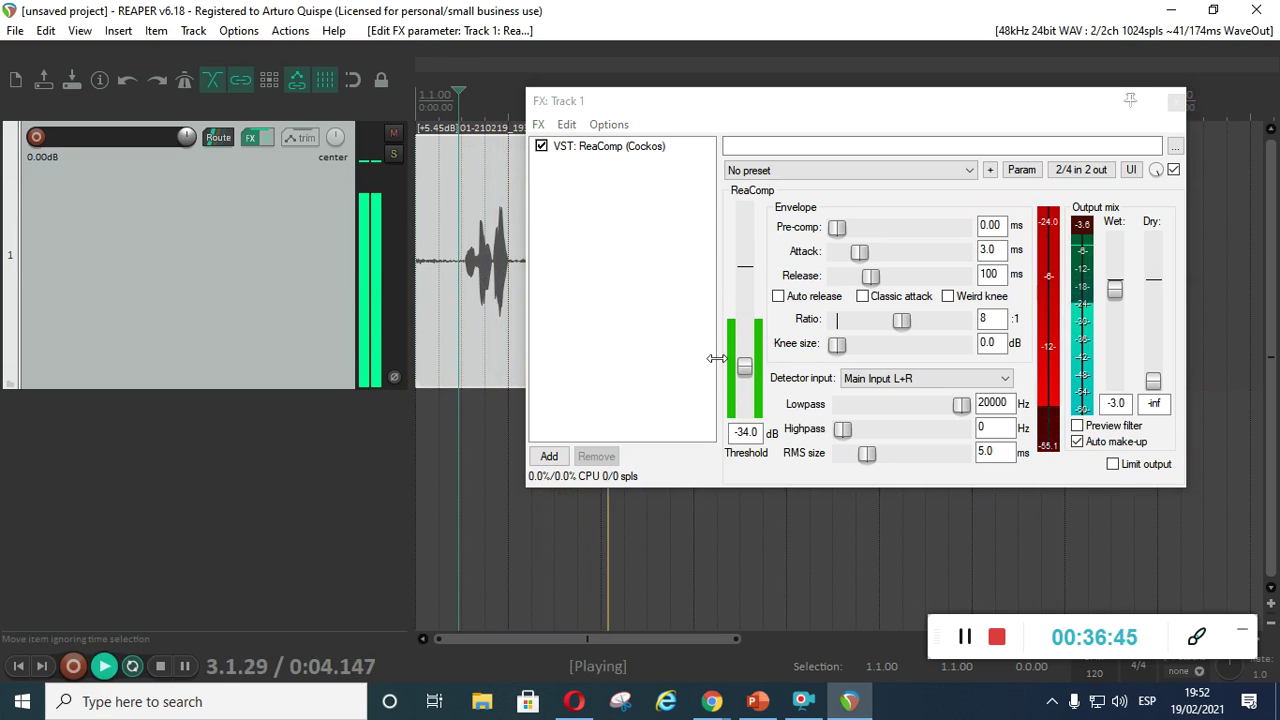
key("space")
Step: Raise the ReaComp threshold to -24.8 dB, play the clip from about 0:01.0 past the loud peak, and reset the track's peak indicator
left_click_drag(744, 366, 755, 364)
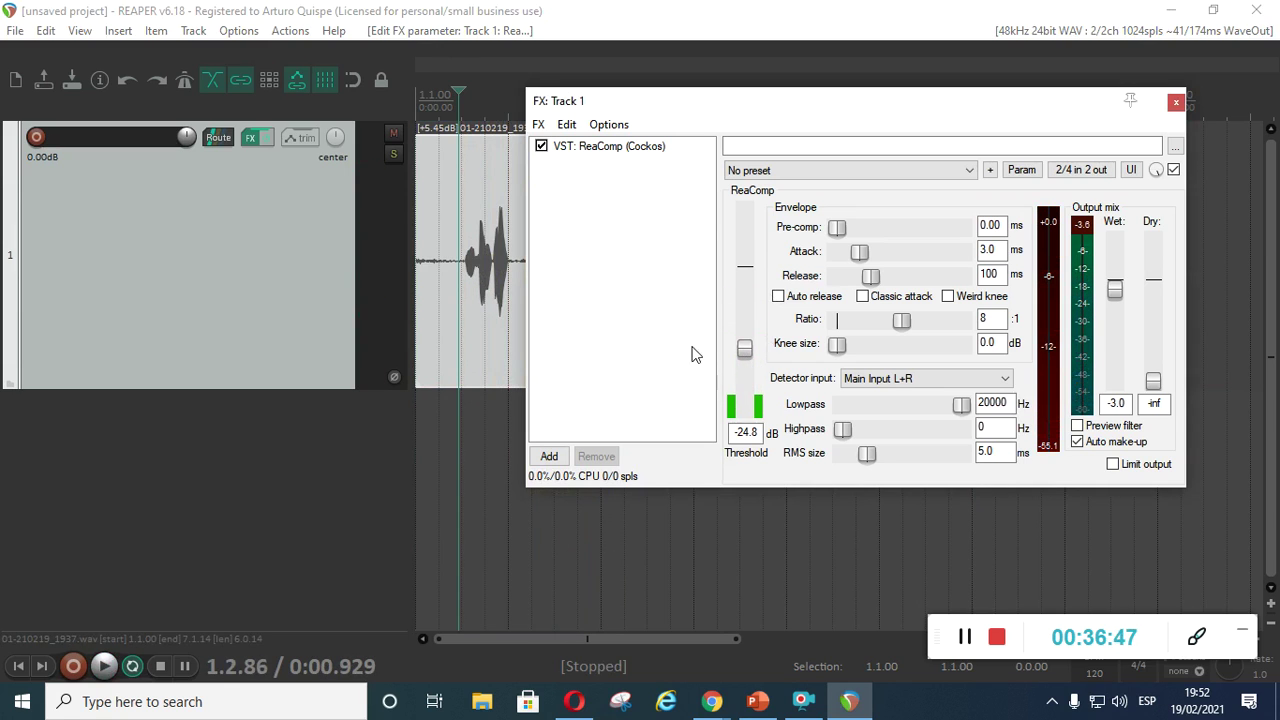
left_click(464, 237)
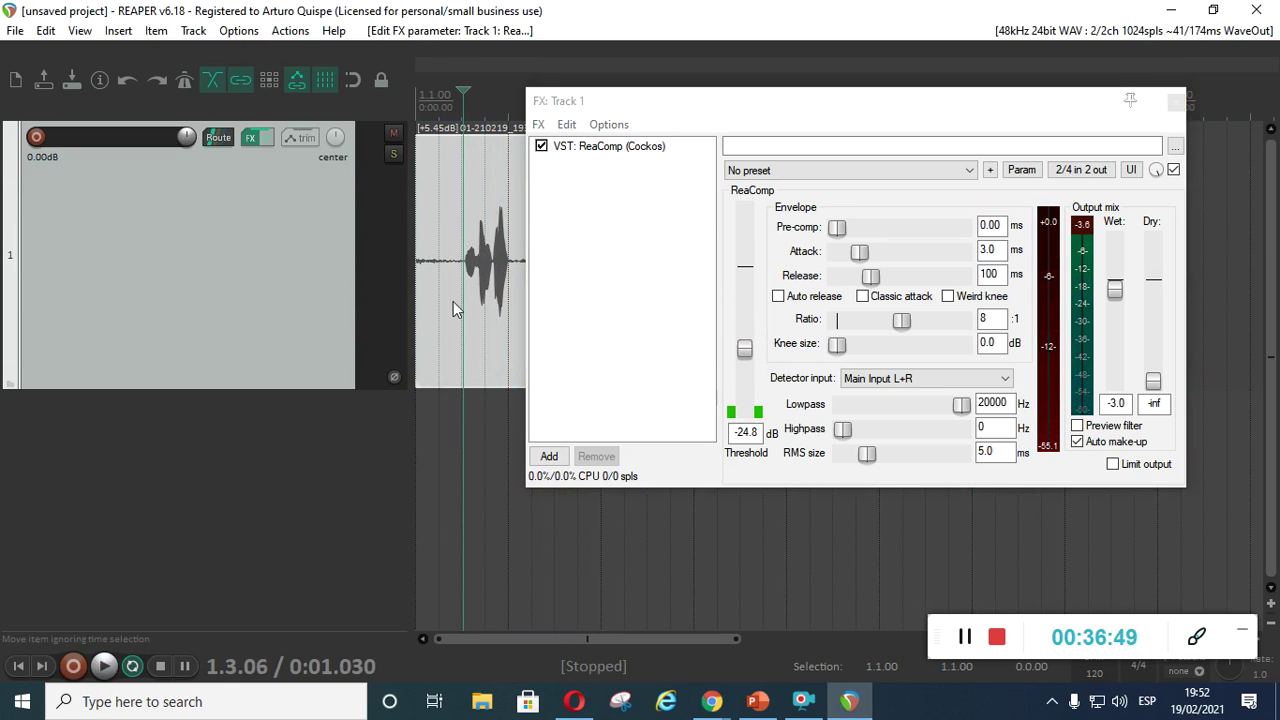
key("space")
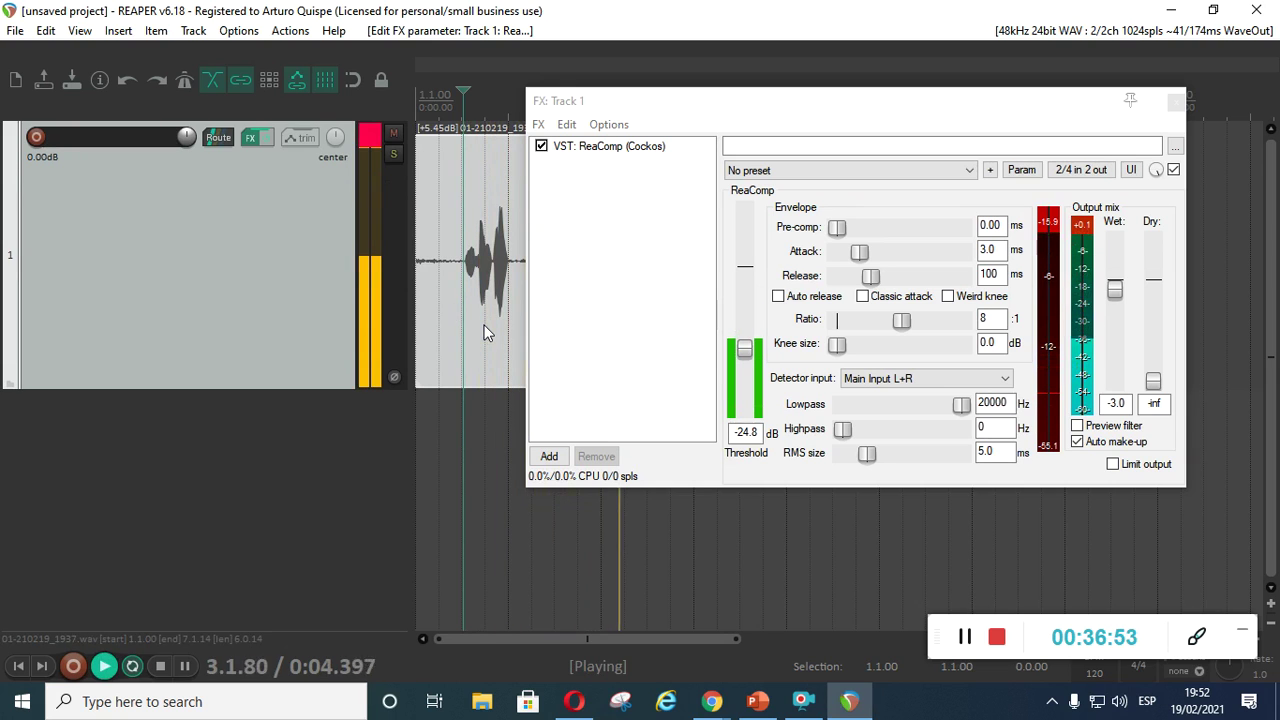
key("space")
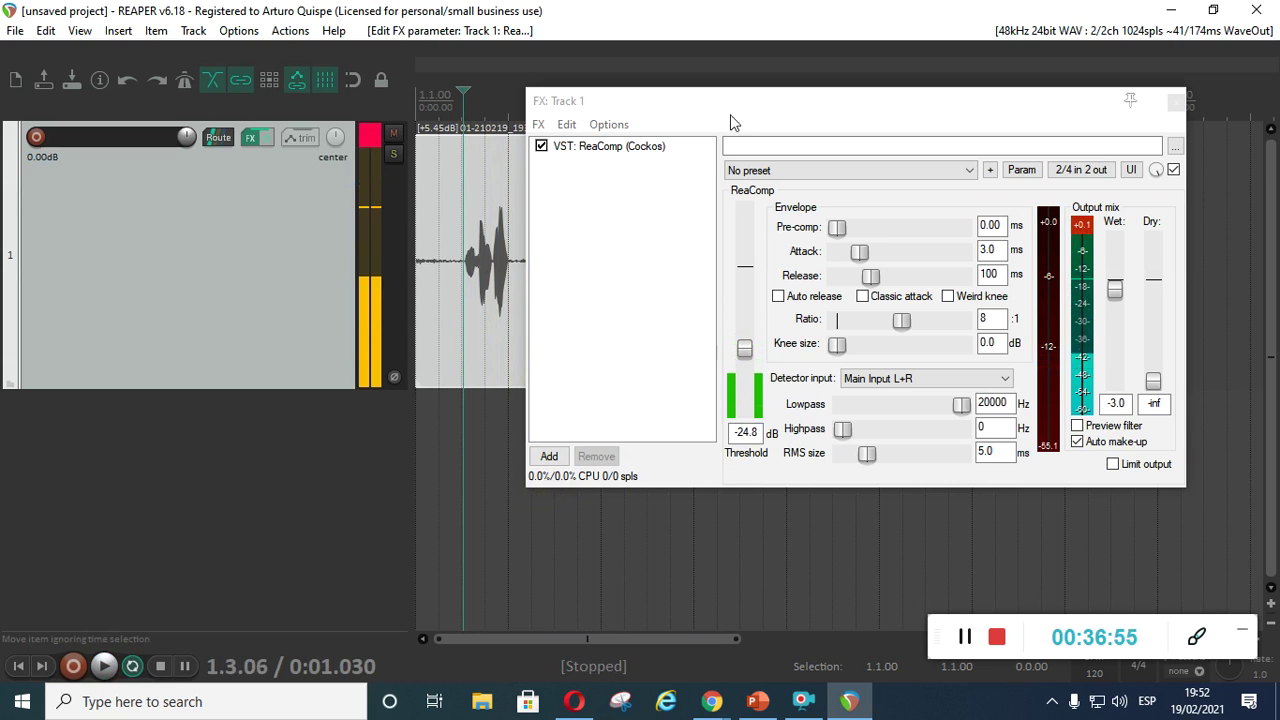
left_click_drag(737, 108, 737, 103)
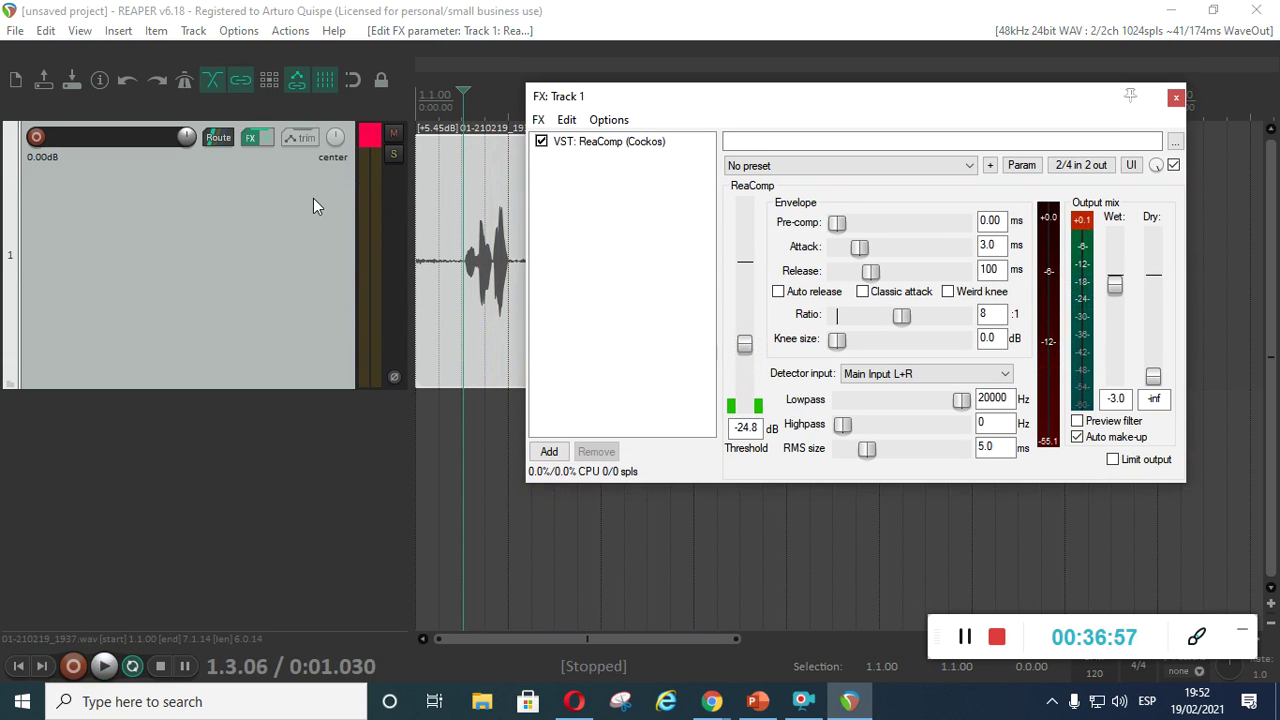
left_click(369, 138)
Step: Move the ReaComp window away from the start of the waveform and close it
left_click_drag(757, 121, 686, 123)
mouse_move(968, 133)
left_mouse_down()
mouse_move(986, 234)
mouse_move(963, 243)
mouse_move(997, 146)
mouse_move(985, 137)
left_mouse_up()
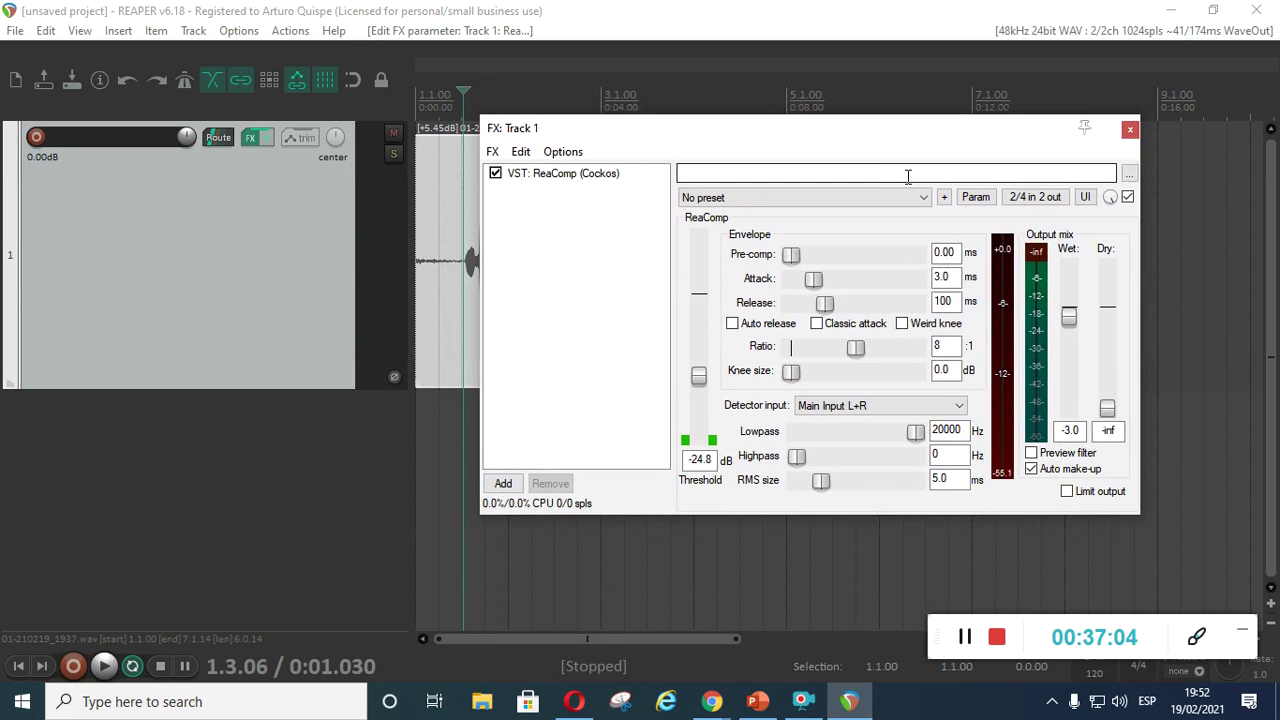
mouse_move(750, 138)
left_mouse_down()
mouse_move(806, 140)
mouse_move(731, 134)
mouse_move(754, 113)
left_mouse_up()
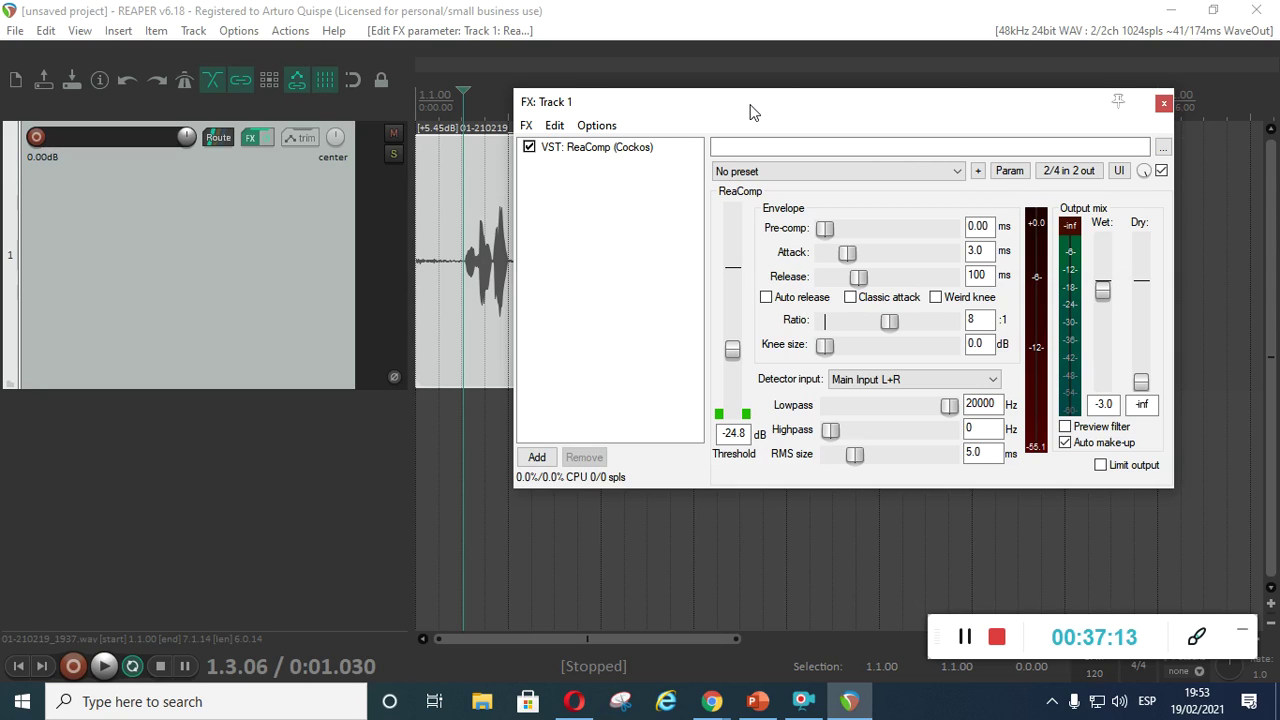
left_click(1164, 103)
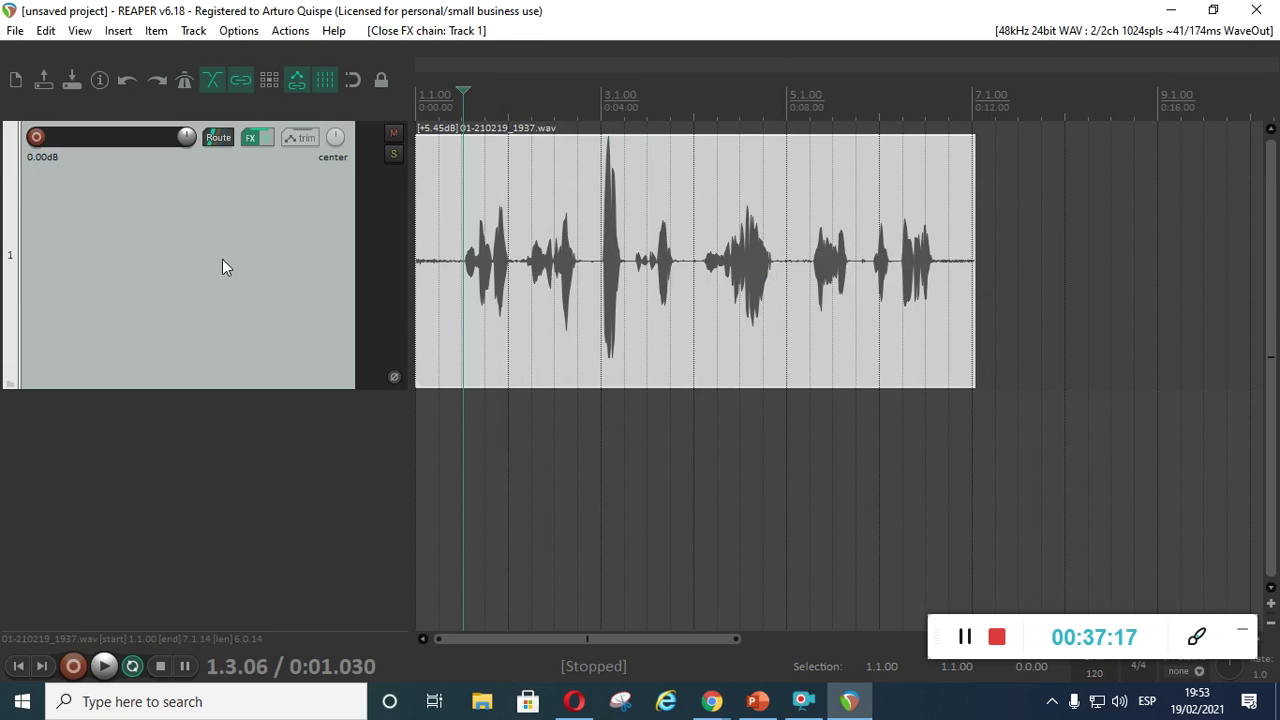
Step: Show the track's volume envelope, reduce the track height, and adjust the height of the envelope lane
key("v")
left_click_drag(309, 398, 307, 236)
left_click_drag(314, 331, 293, 516)
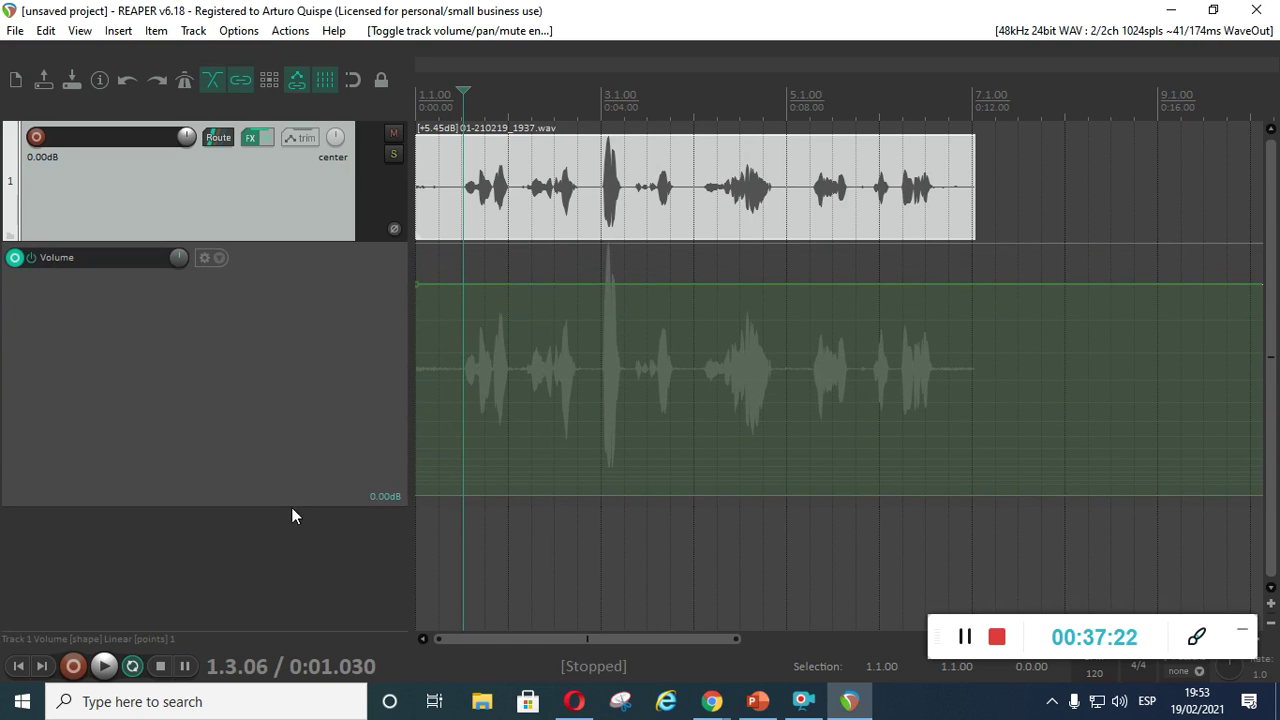
left_click(491, 286)
left_click_drag(346, 505, 350, 390)
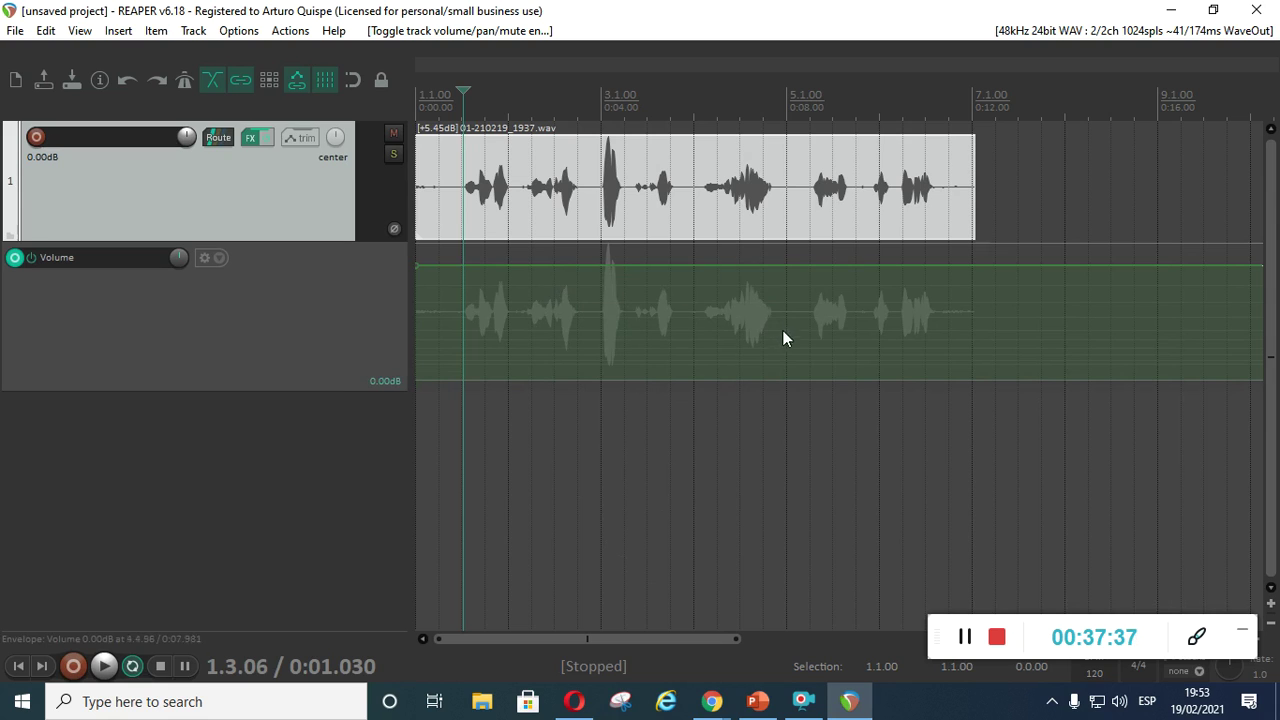
Step: Play the compressed clip from about 0:00.9 past the loud peak to check the track meter
left_click(455, 128)
key("space")
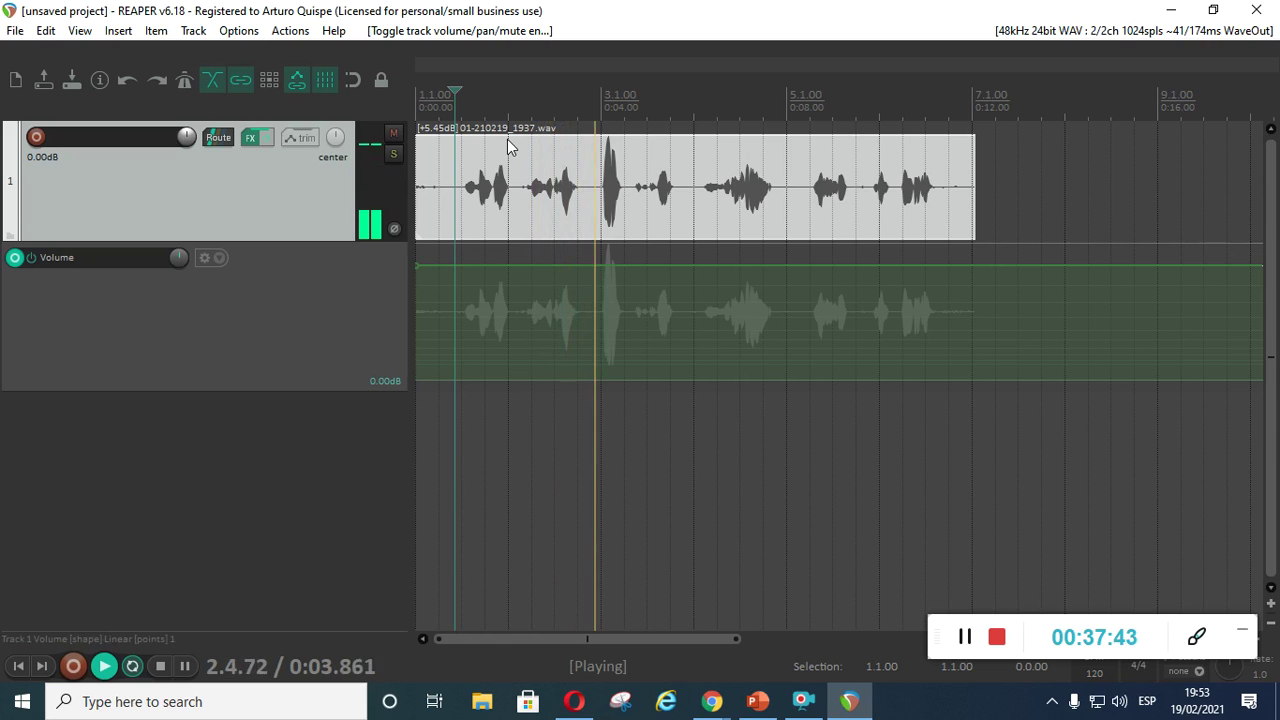
key("space")
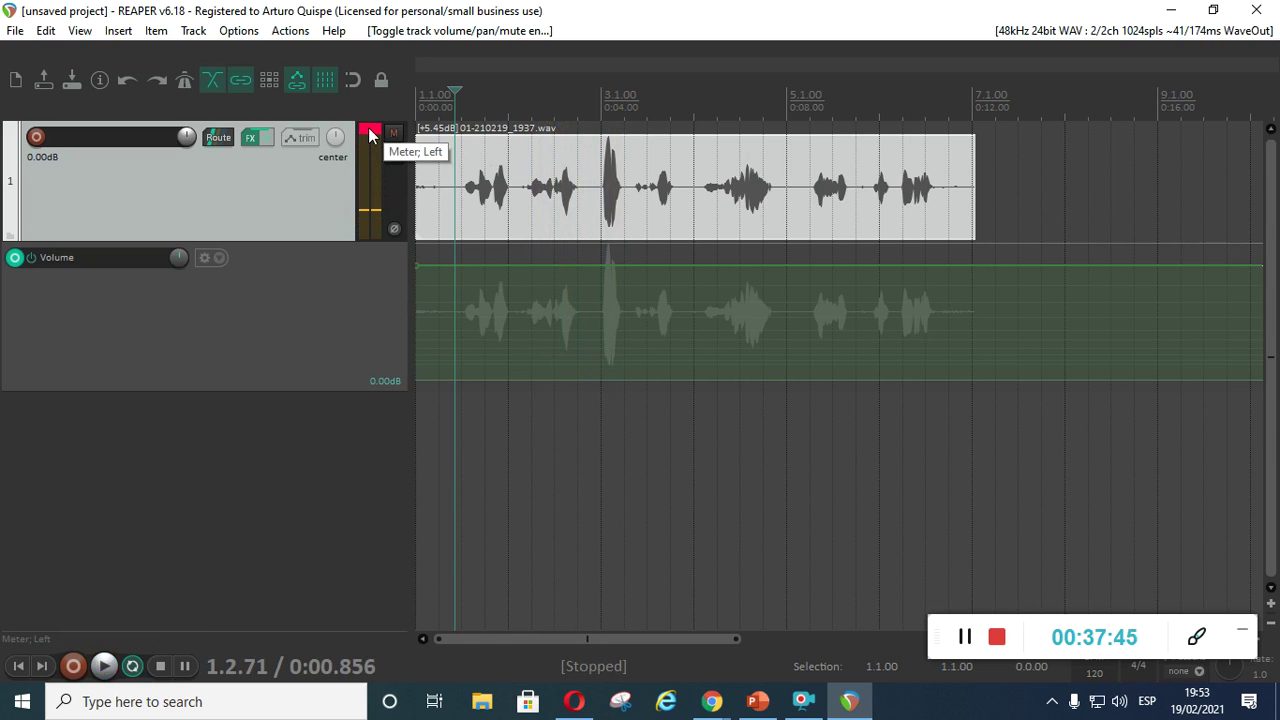
Step: Open the mixer, reposition and widen its window, examine the master and track peak levels, and close it
left_click(79, 31)
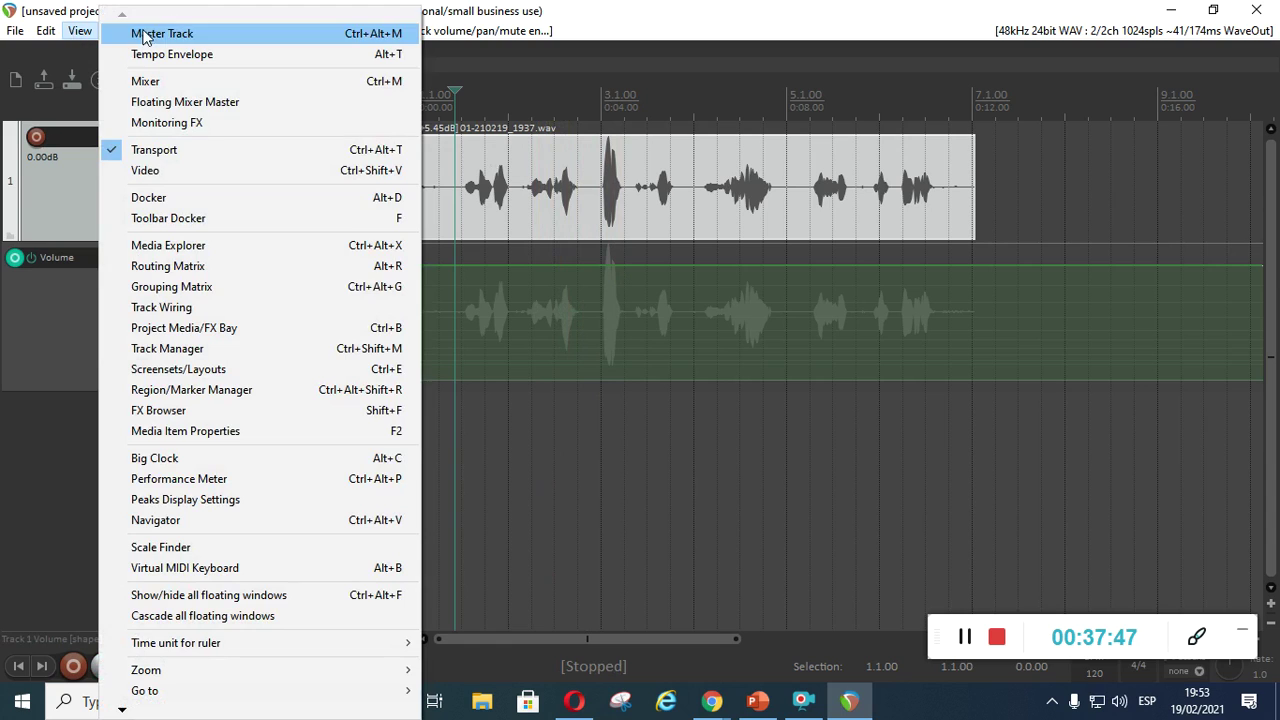
left_click(150, 81)
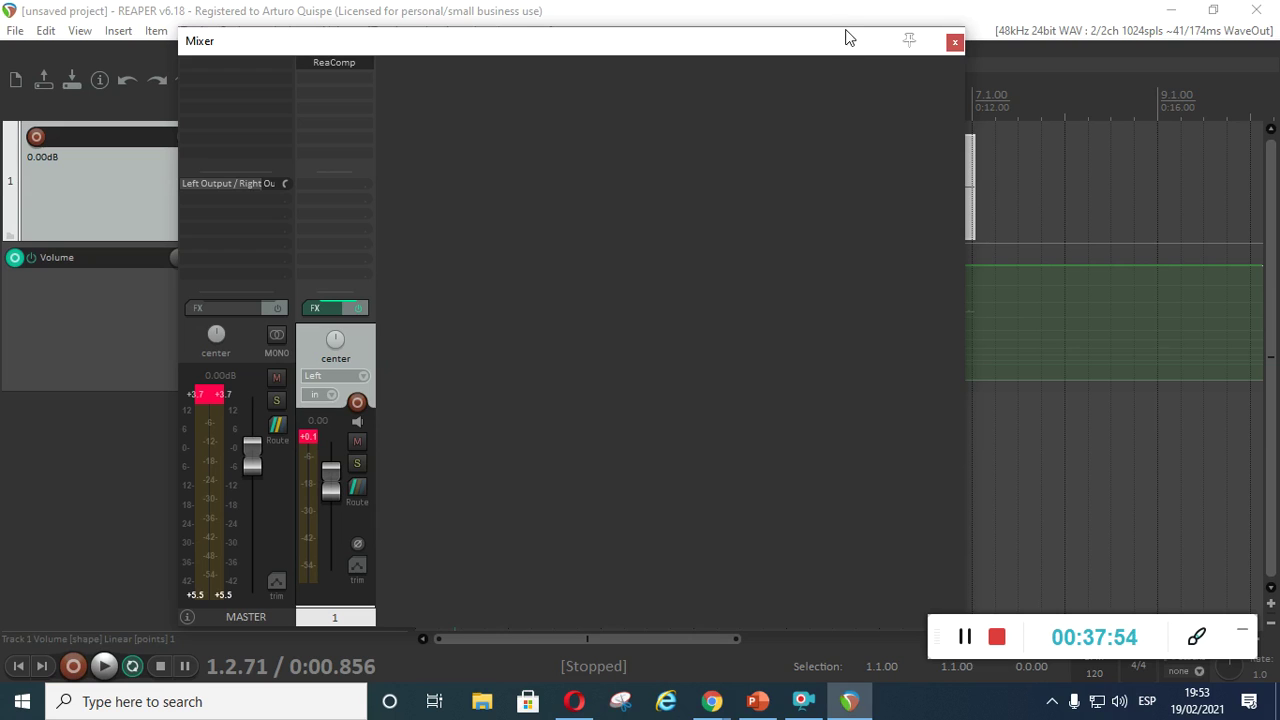
left_click_drag(843, 29, 677, 100)
left_click_drag(885, 516, 1163, 552)
left_click_drag(837, 100, 838, 138)
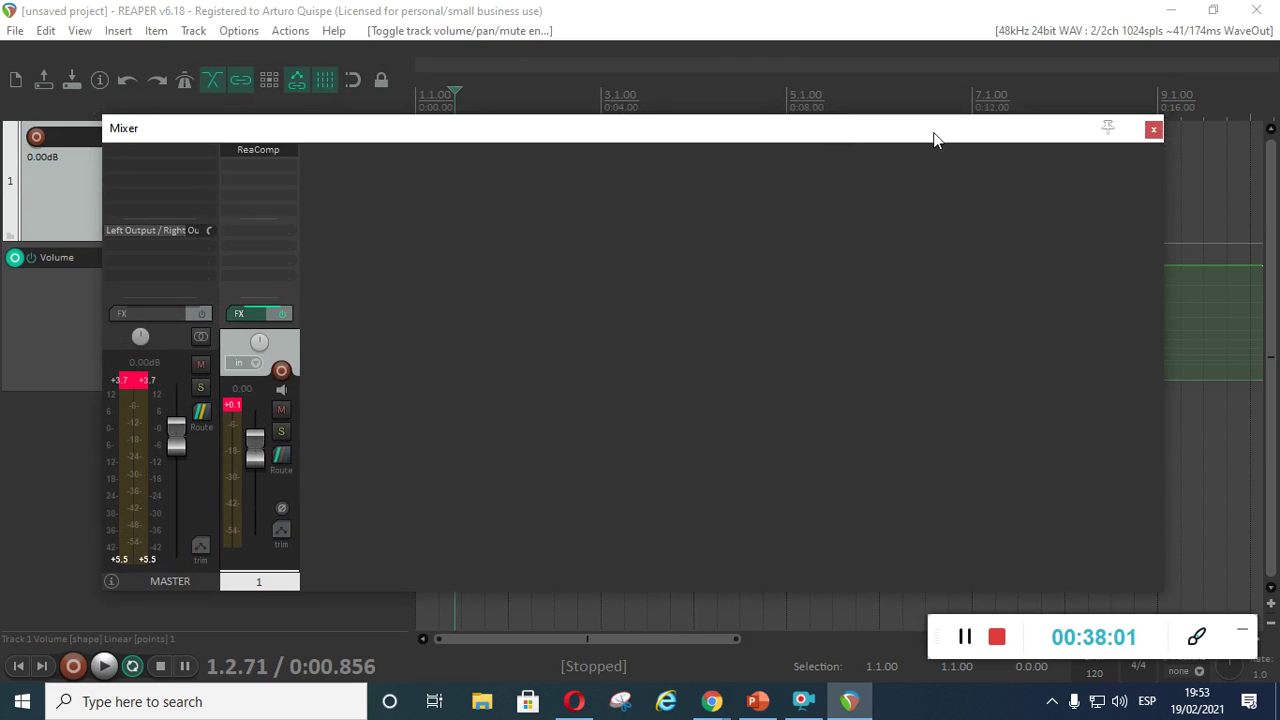
left_click(1153, 129)
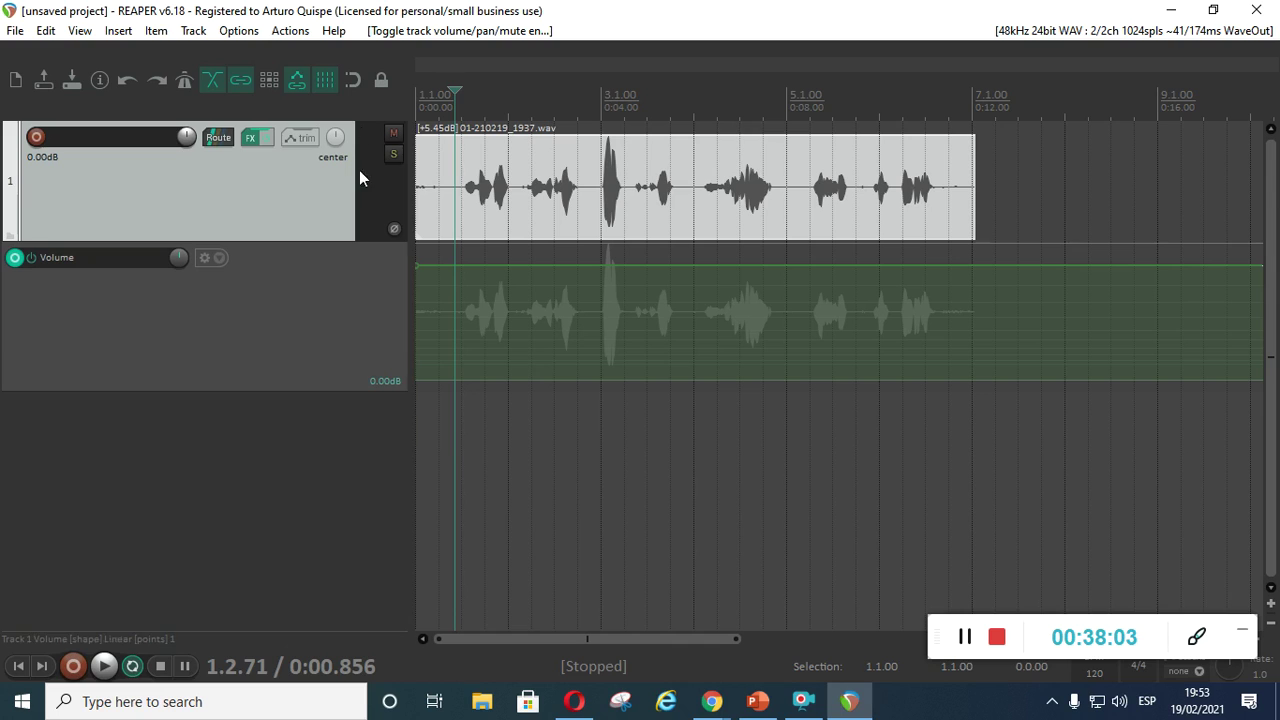
Step: Place the edit cursor at about 0:03.8, just before the loudest peak, and briefly open and close the track's effect chain
left_click(594, 92)
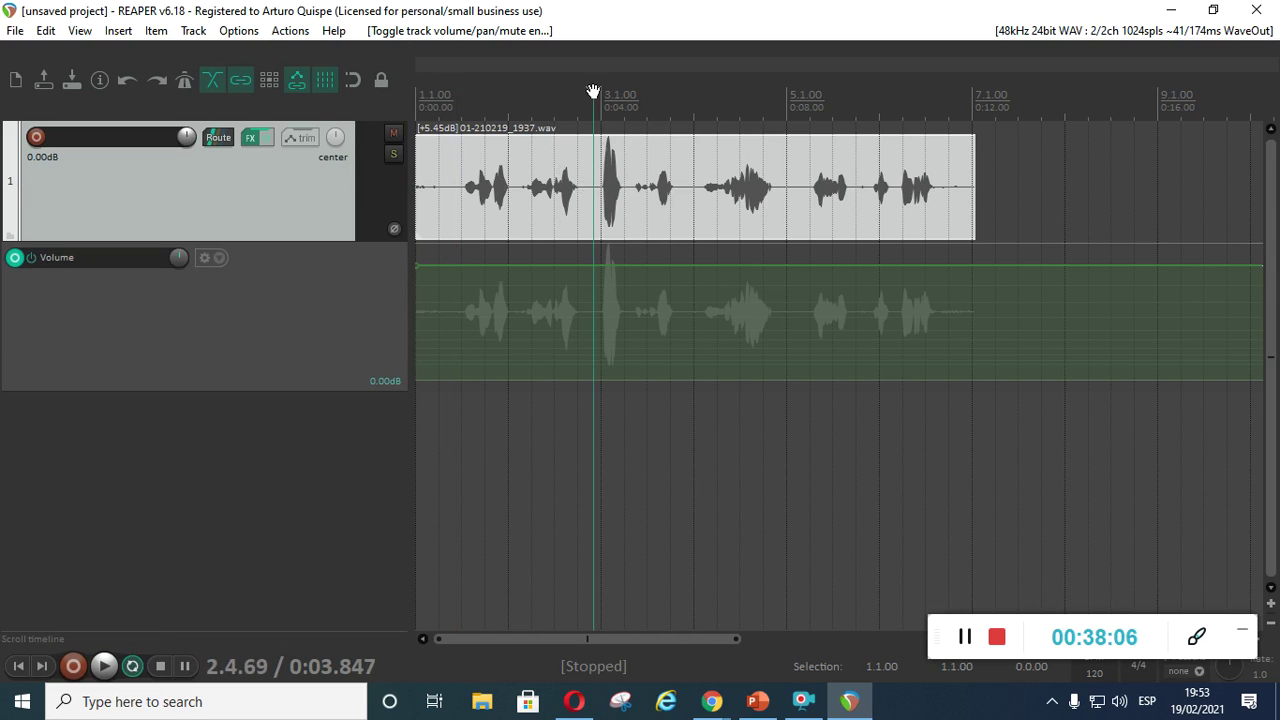
left_click(244, 140)
left_click(1166, 101)
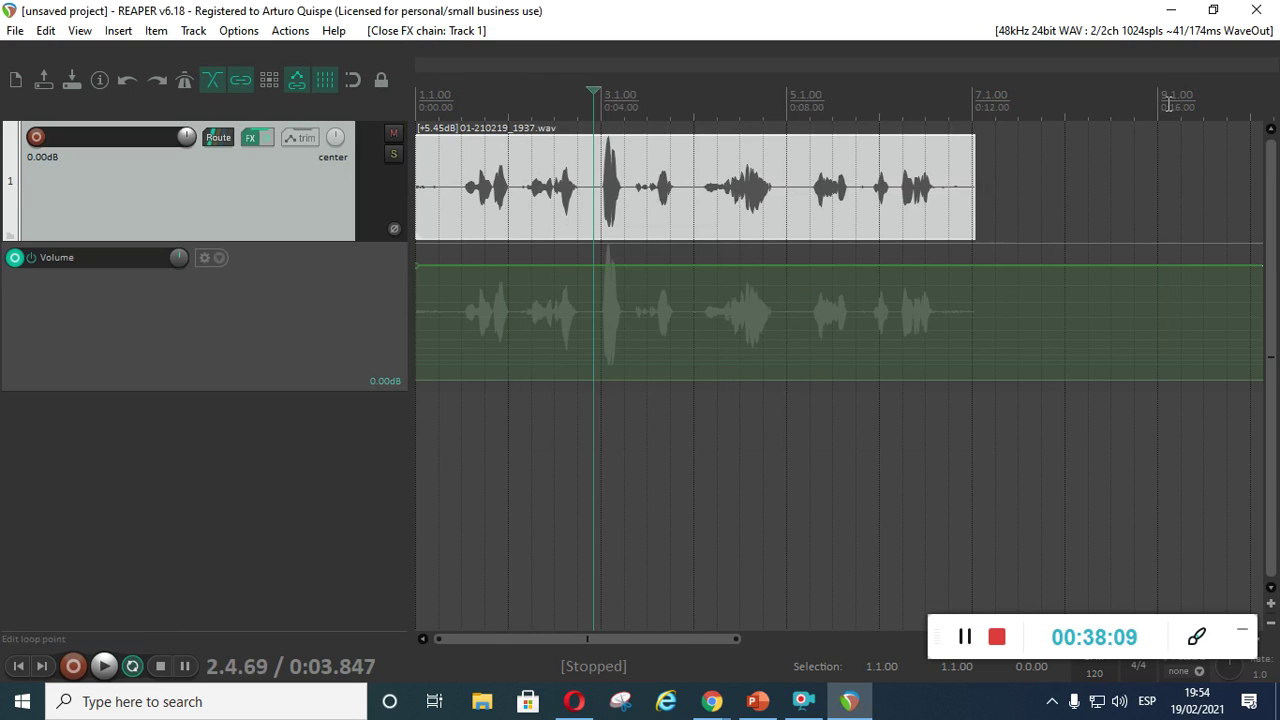
Step: Add the JS: Master Limiter effect after ReaComp in the track's effect chain
left_click(254, 136)
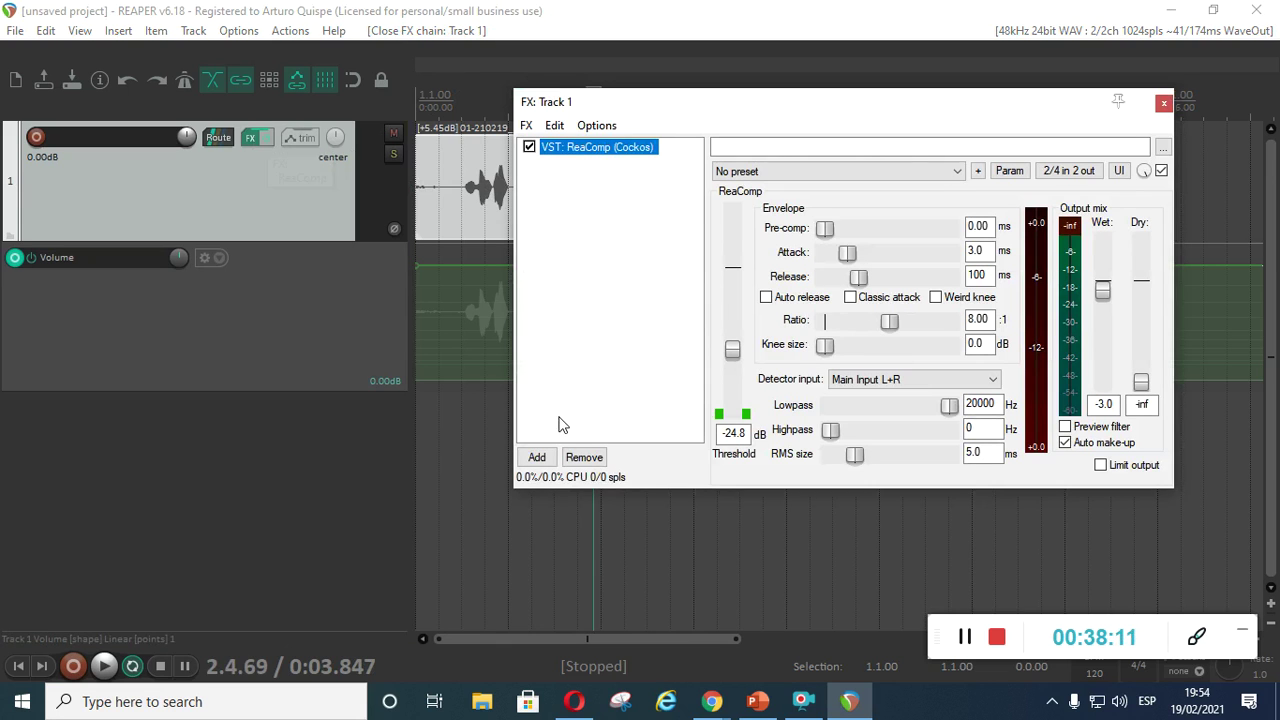
left_click(587, 205)
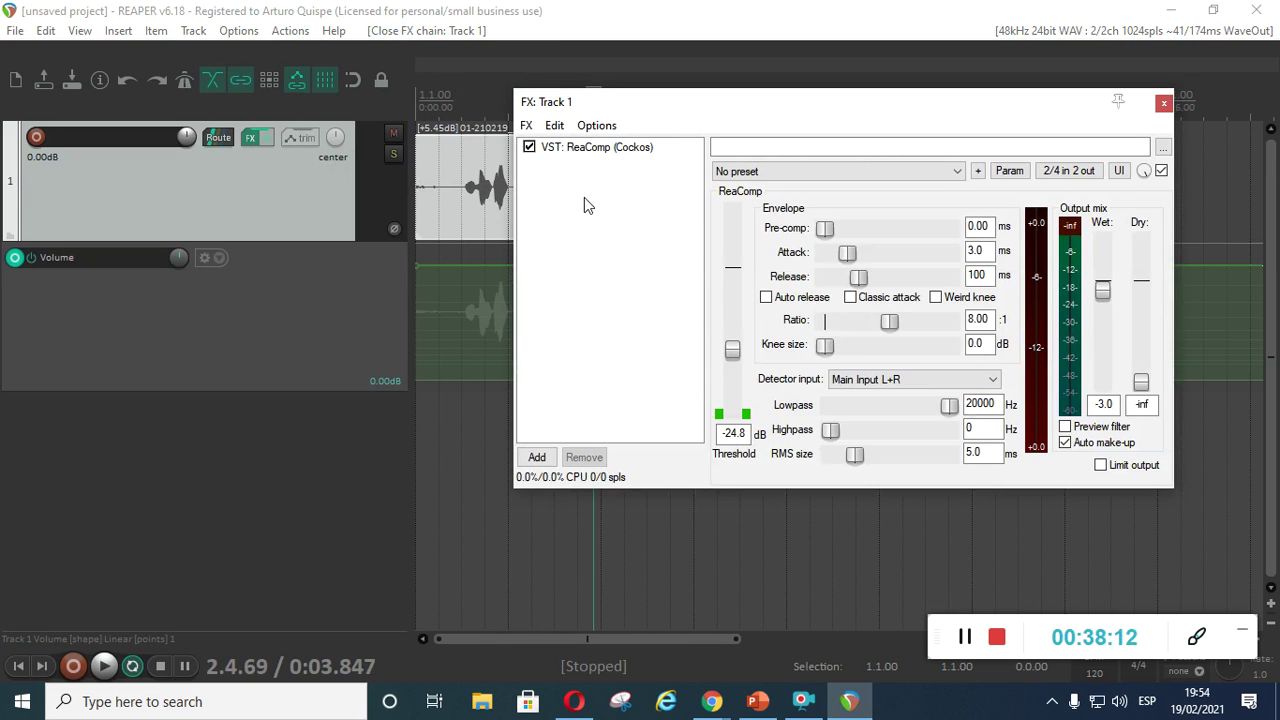
left_click(538, 457)
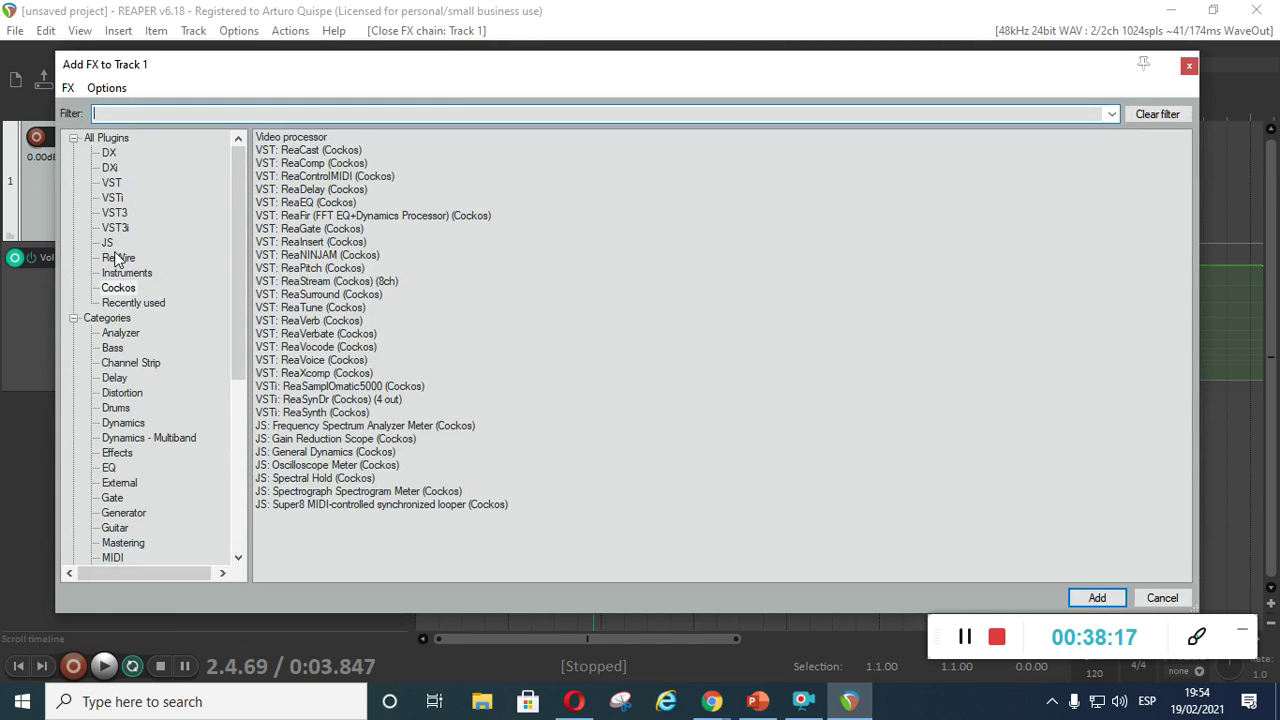
left_click(107, 242)
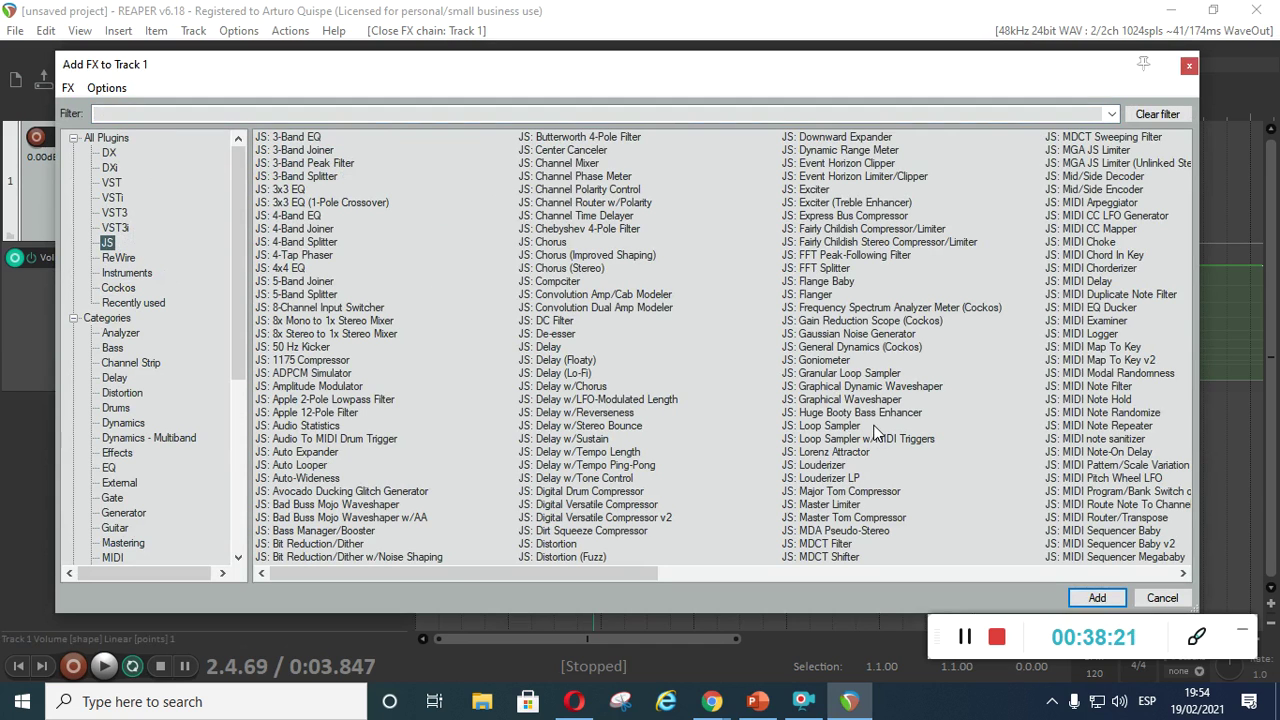
left_click(835, 507)
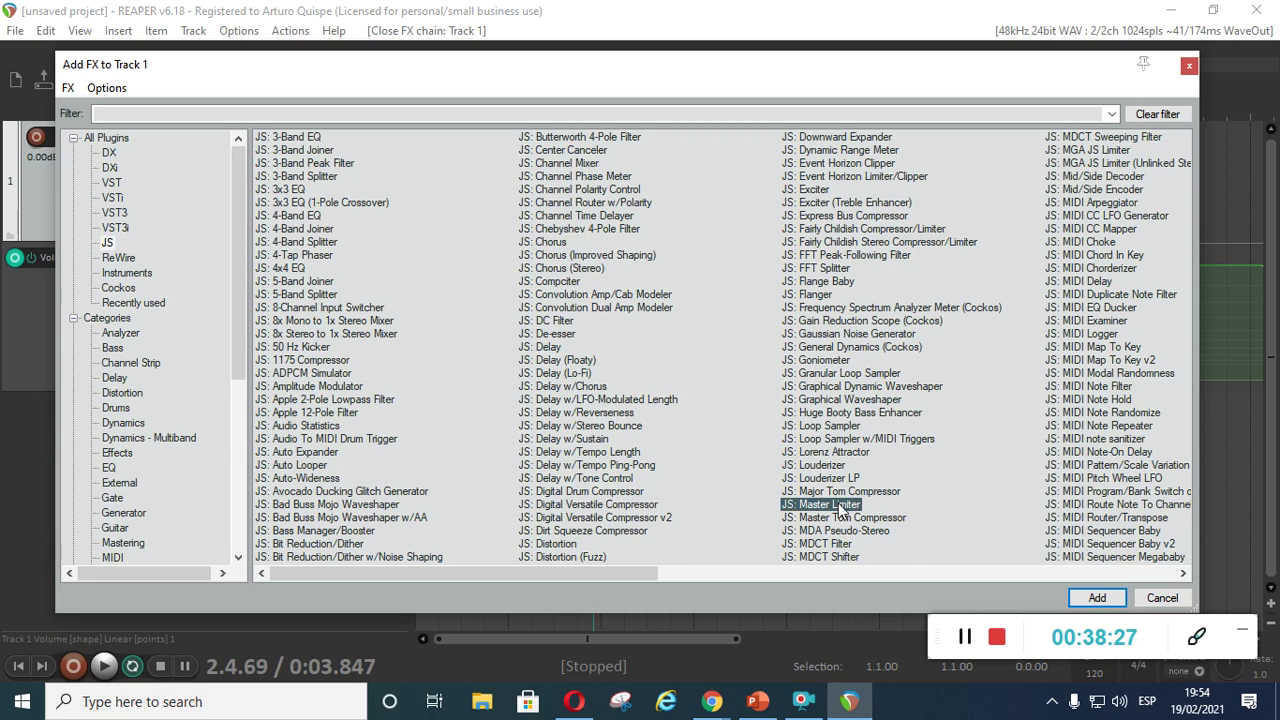
double_click(838, 507)
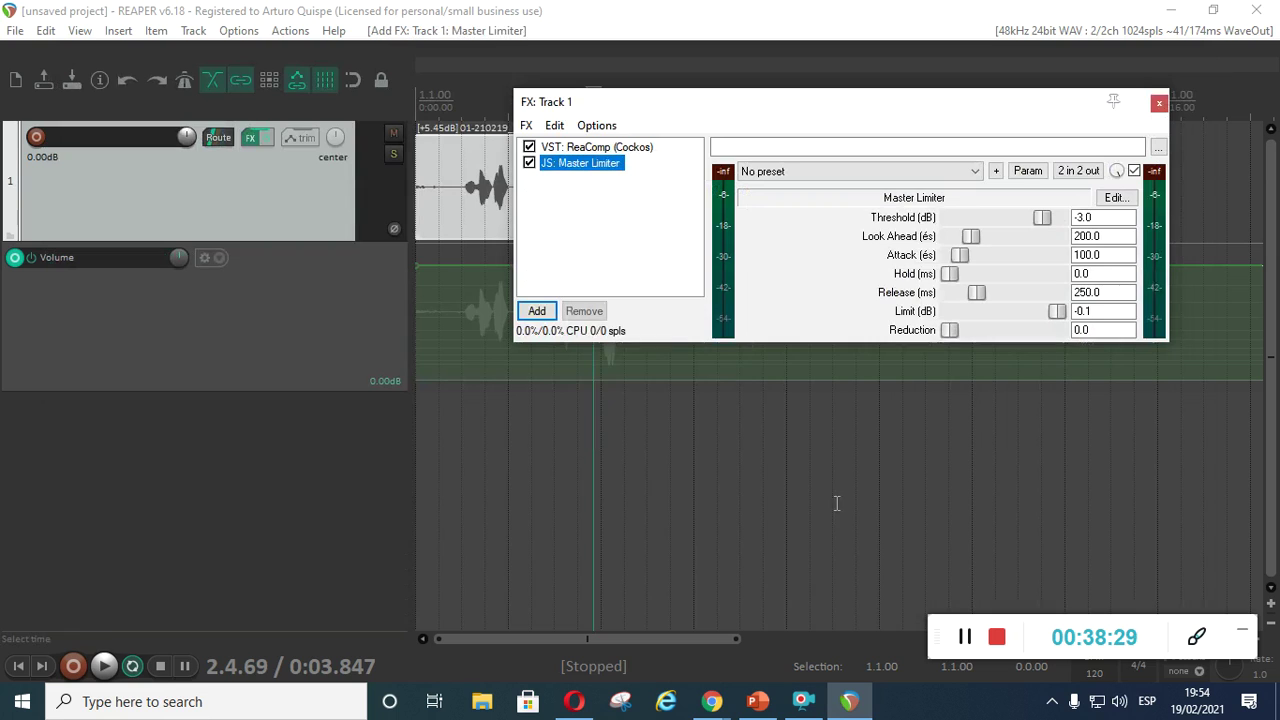
Step: Uncover the waveform by repositioning the effects window, and play the clip from about 0:00.9 to check the Master Limiter's meters
left_click_drag(798, 122, 433, 330)
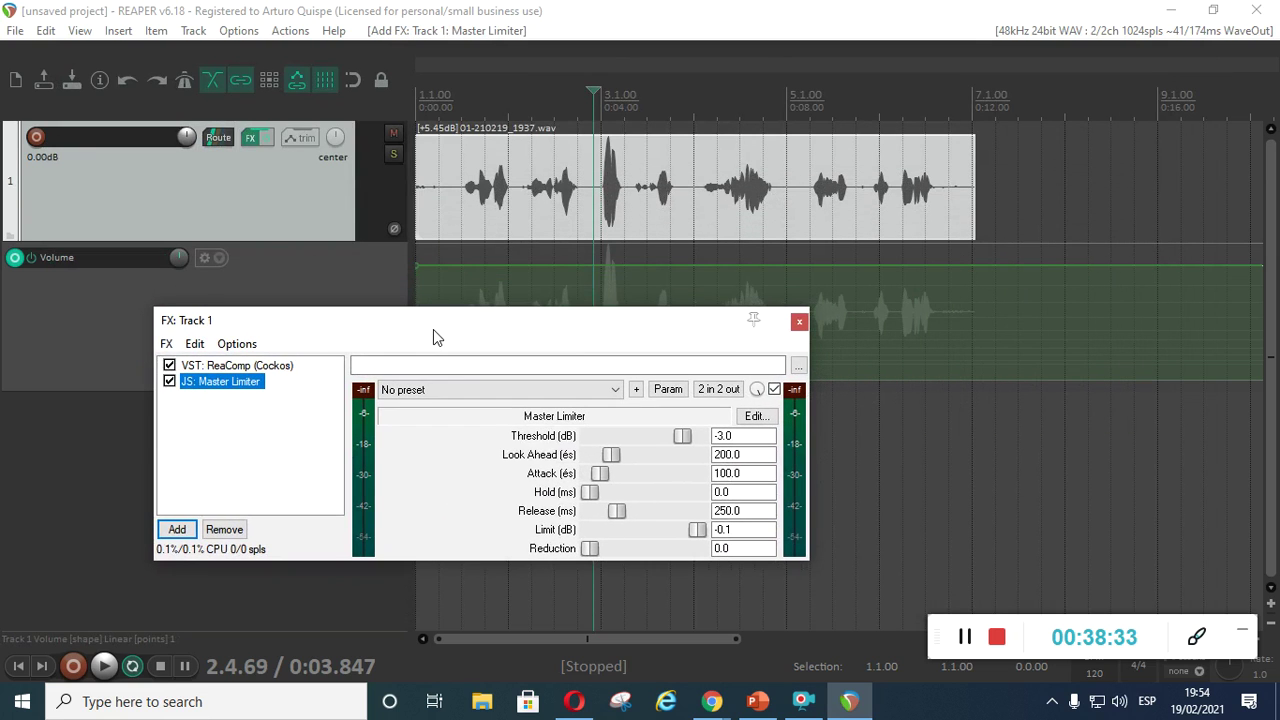
left_click(722, 534)
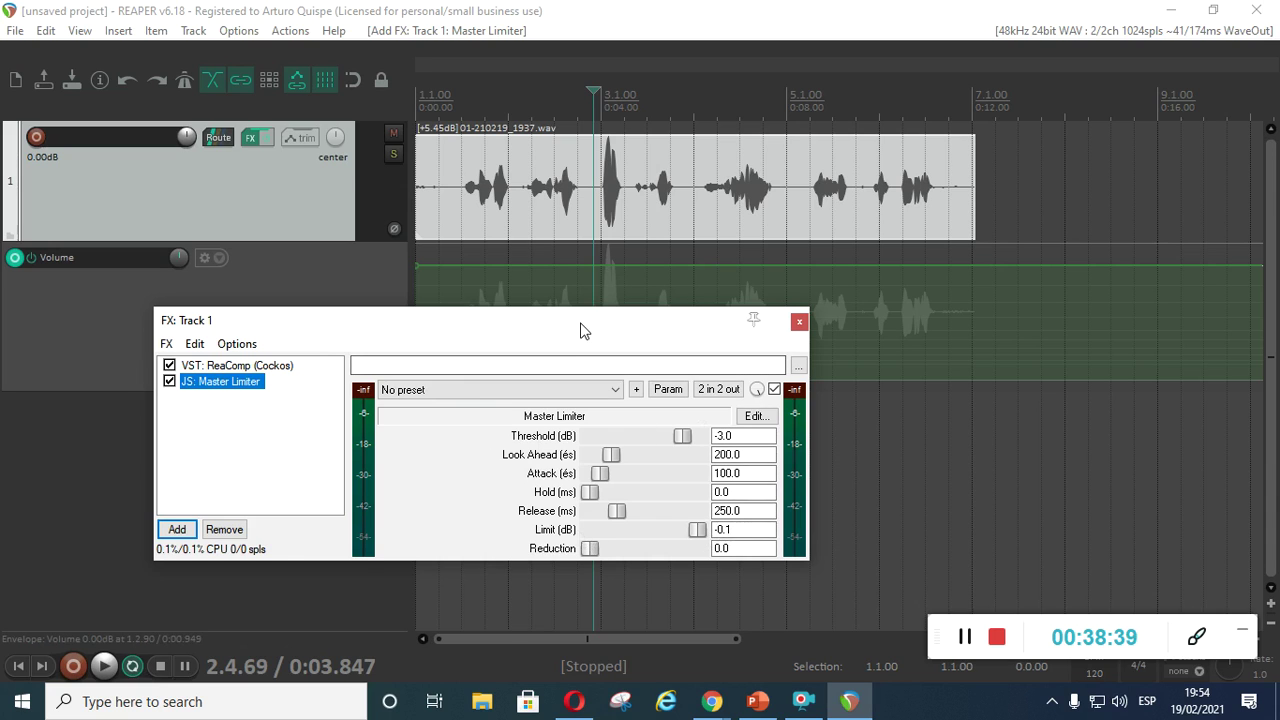
left_click_drag(586, 322, 585, 346)
left_click(458, 99)
key("space")
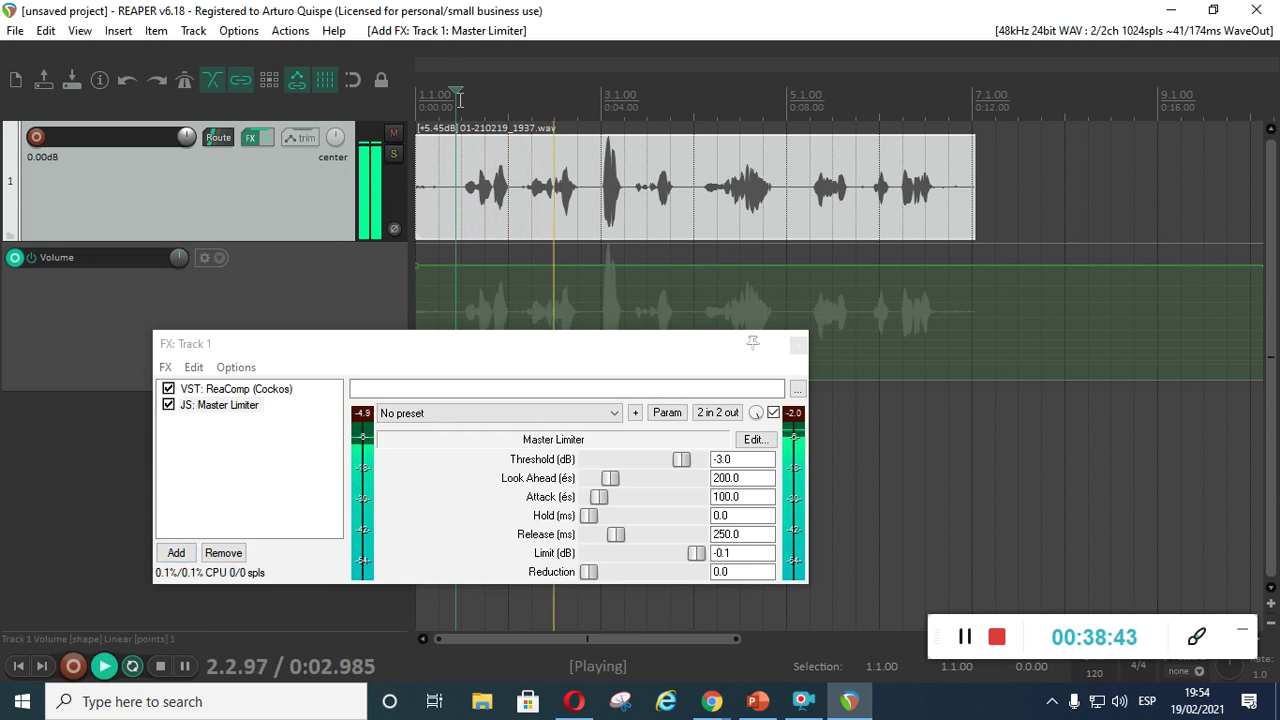
left_click(471, 343)
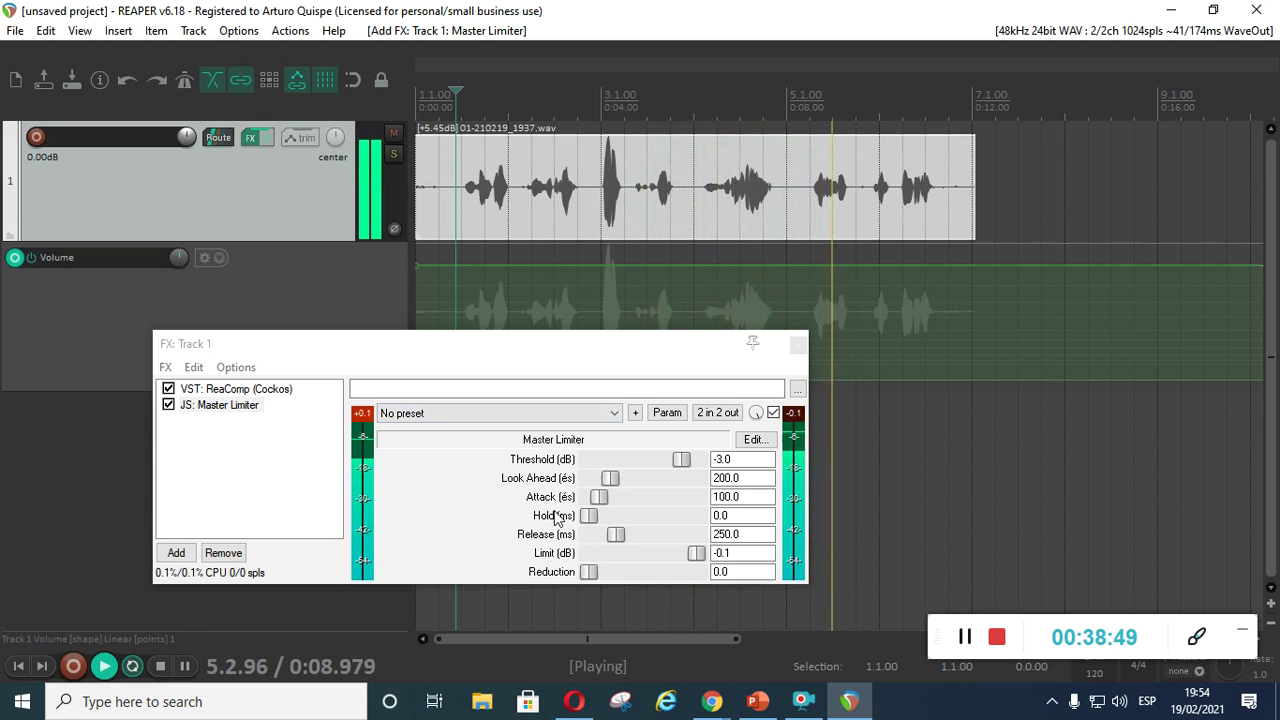
key("space")
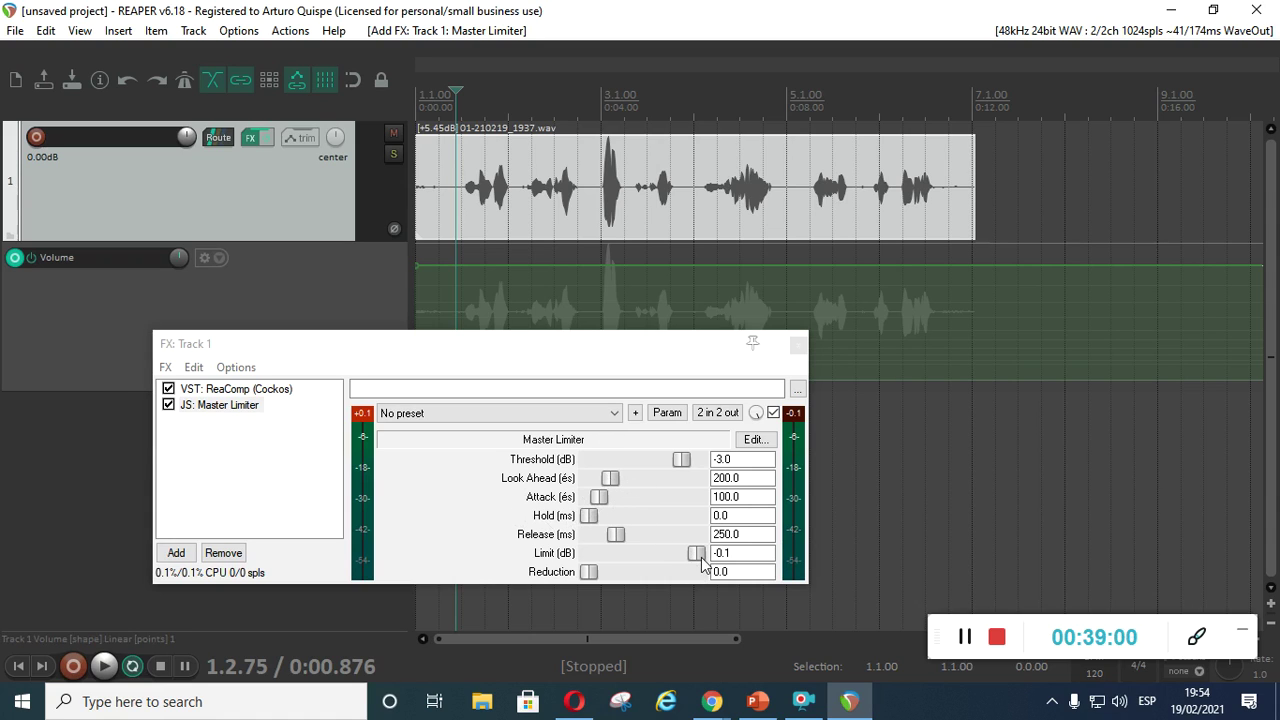
Step: Lower the Master Limiter threshold to -10.2 dB and play the clip from about 0:00.9 to judge the effect
left_click_drag(685, 467, 672, 467)
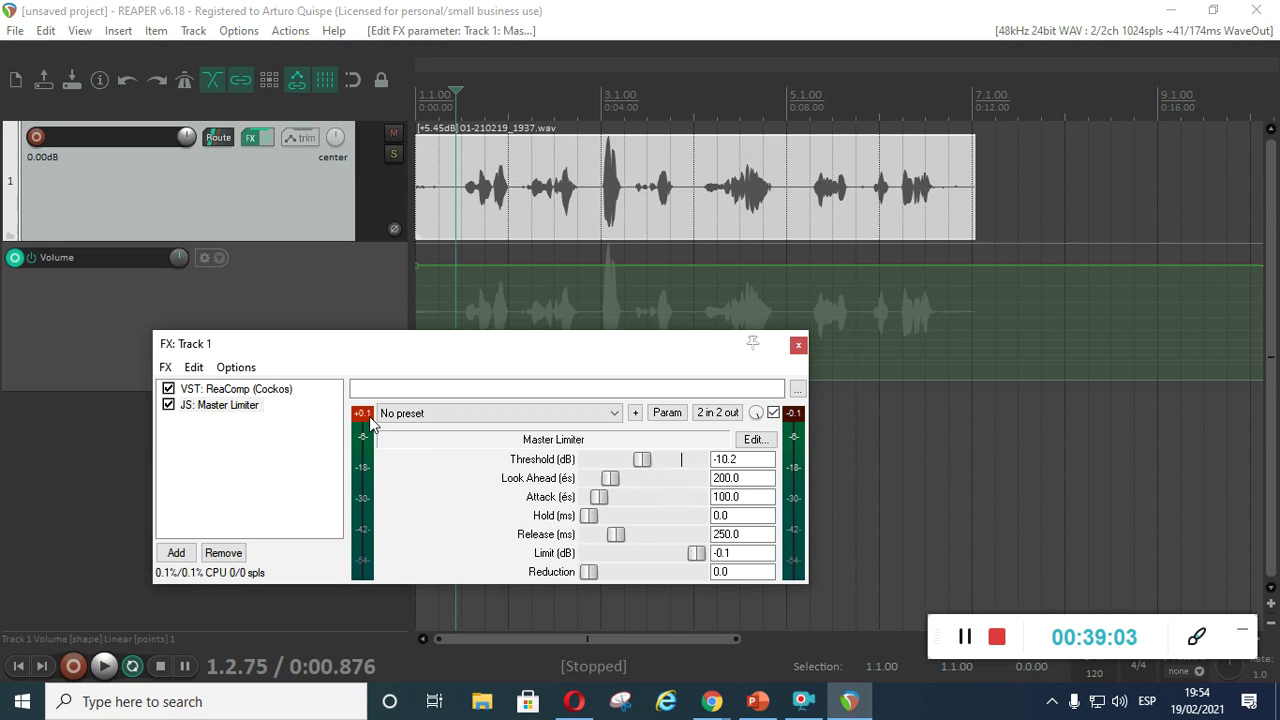
key("space")
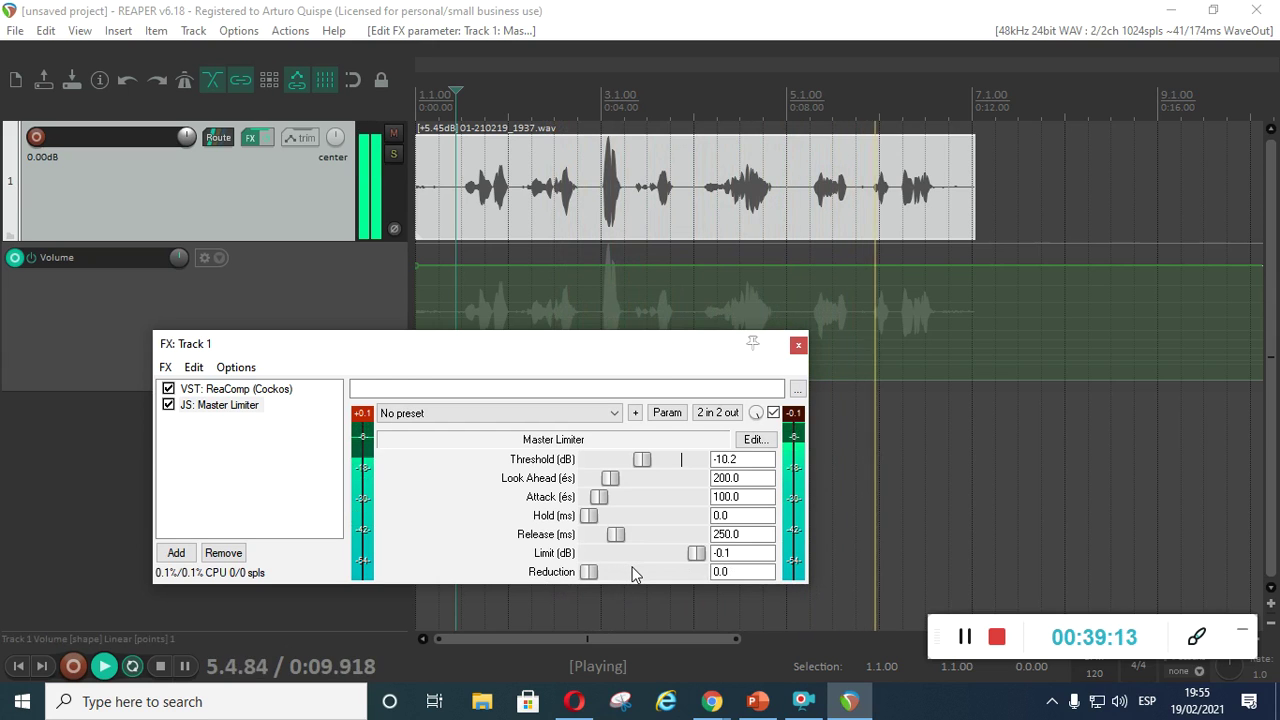
key("space")
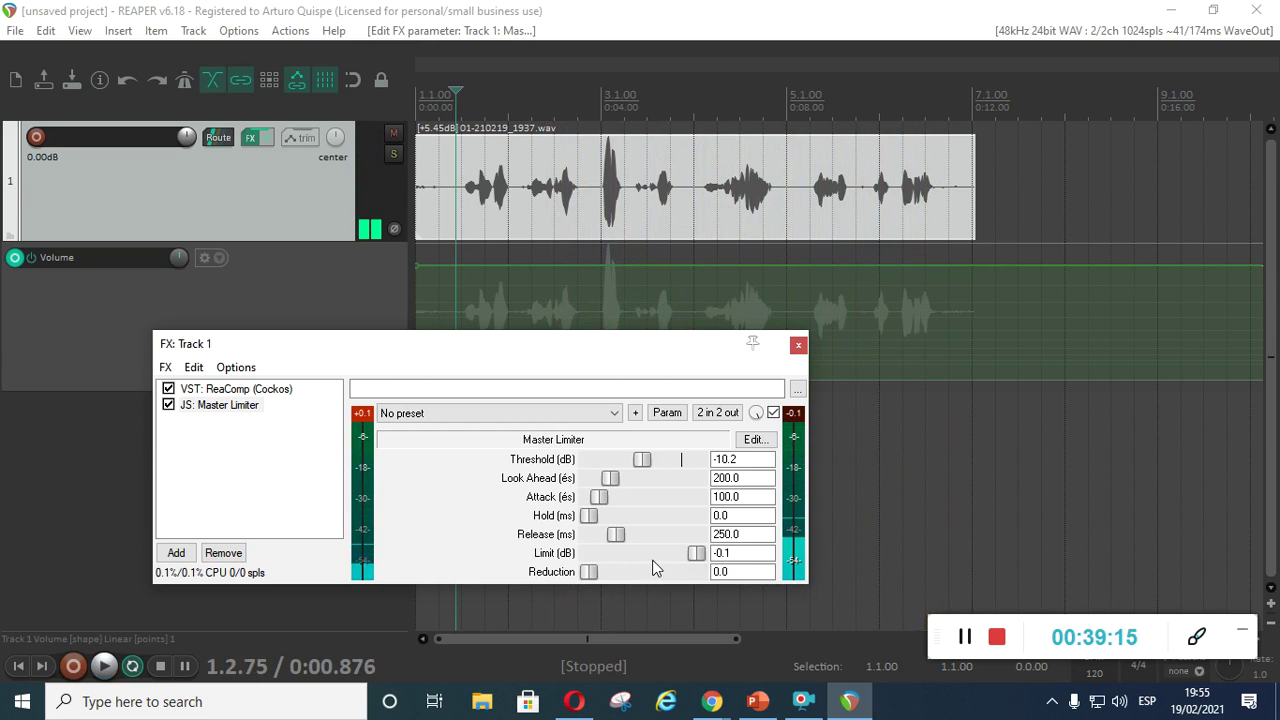
Step: Set the Master Limiter threshold to -13.3 dB and play the clip to check the limited sound
left_click_drag(606, 386, 417, 334)
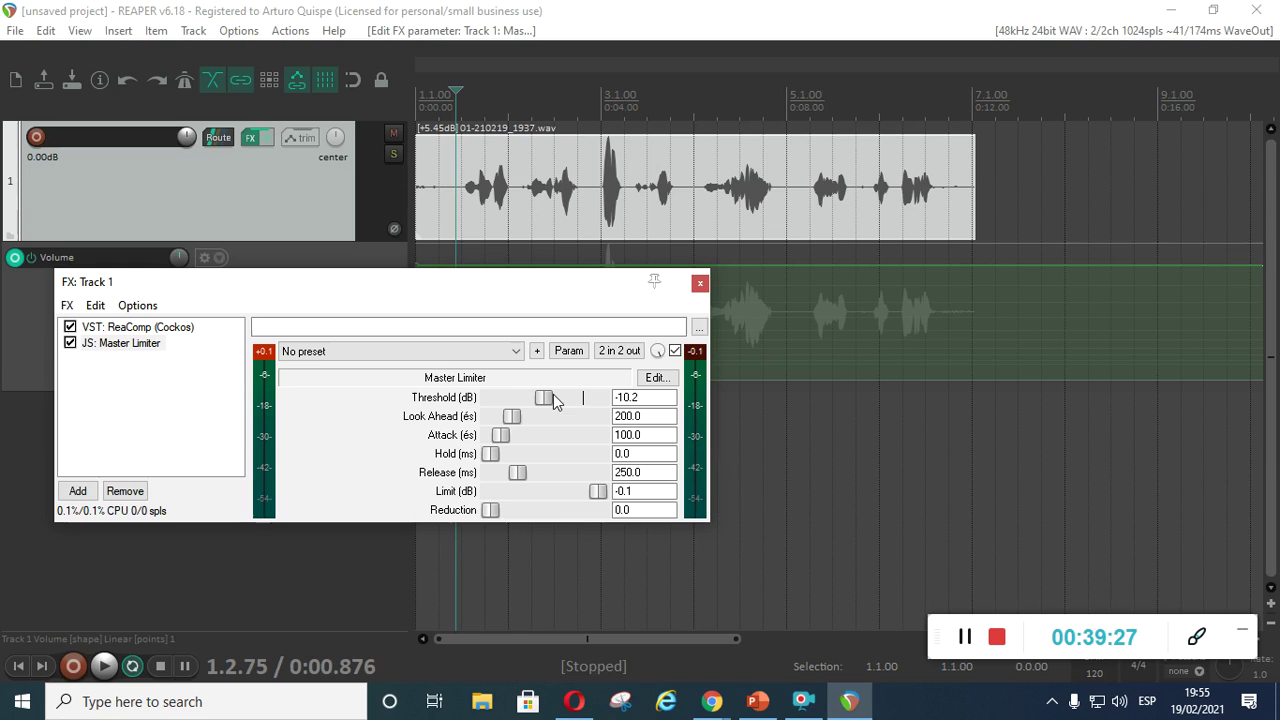
key("space")
key("space")
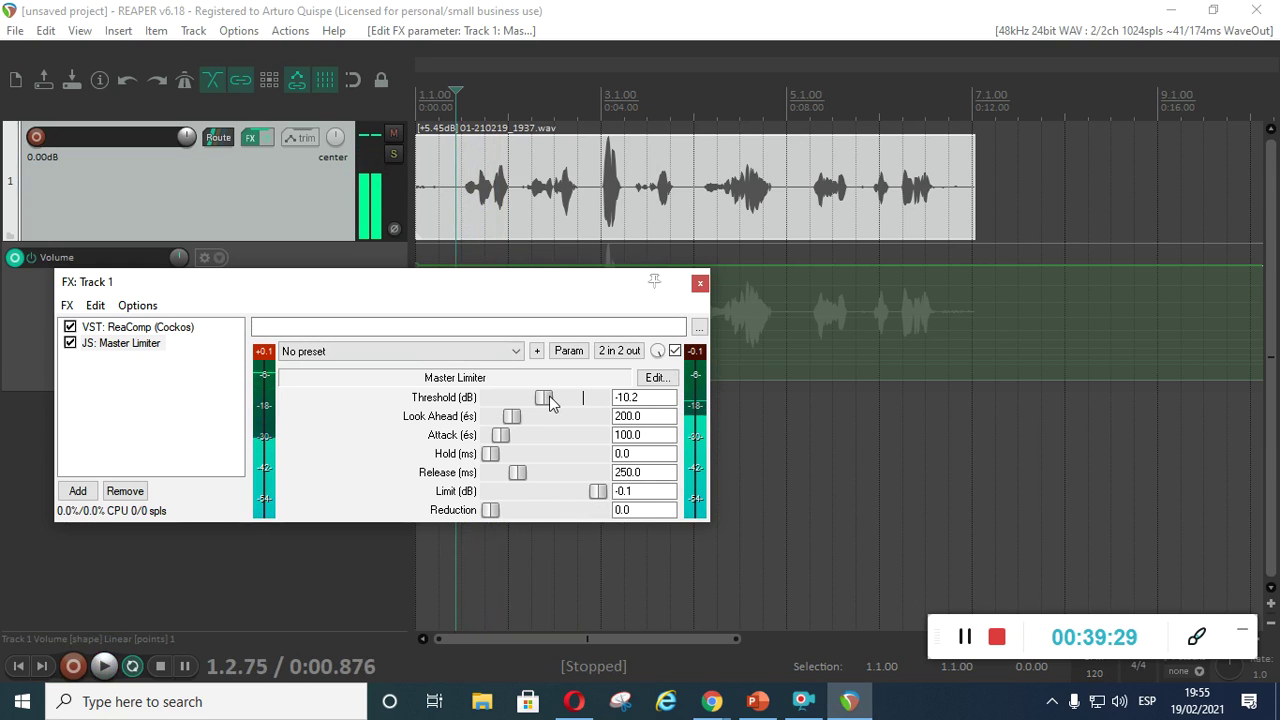
left_click_drag(526, 397, 525, 397)
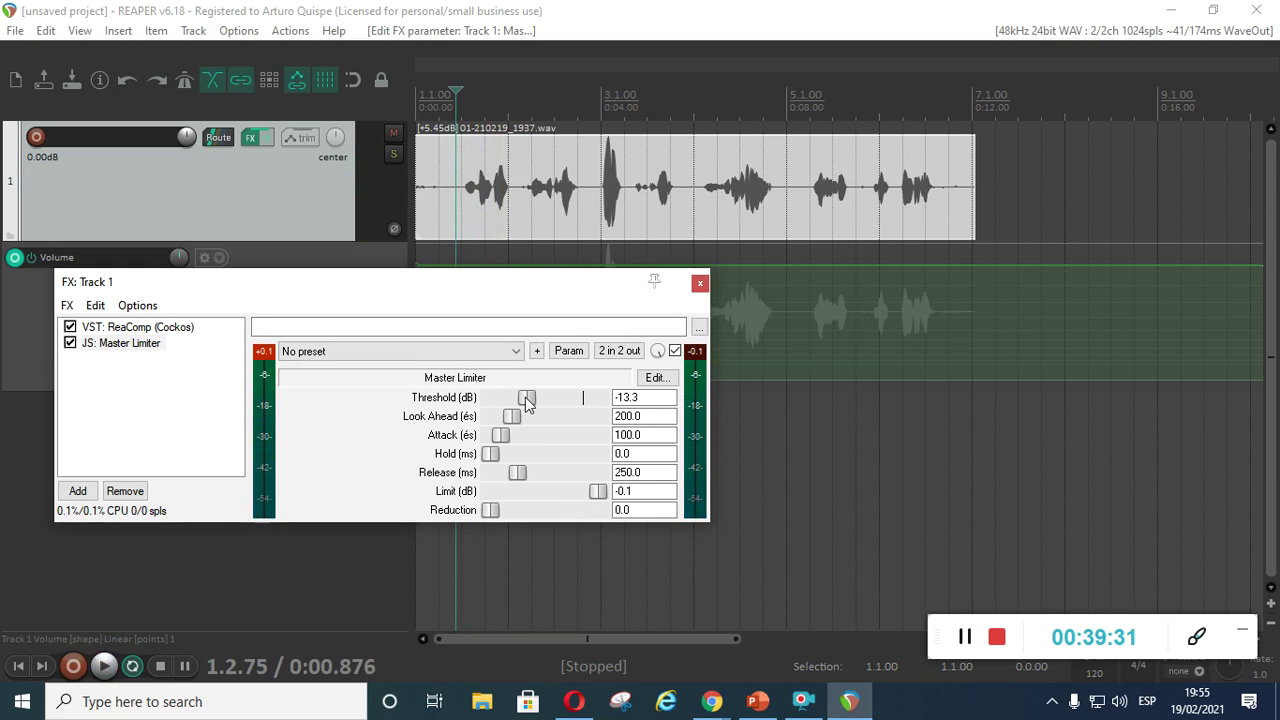
key("space")
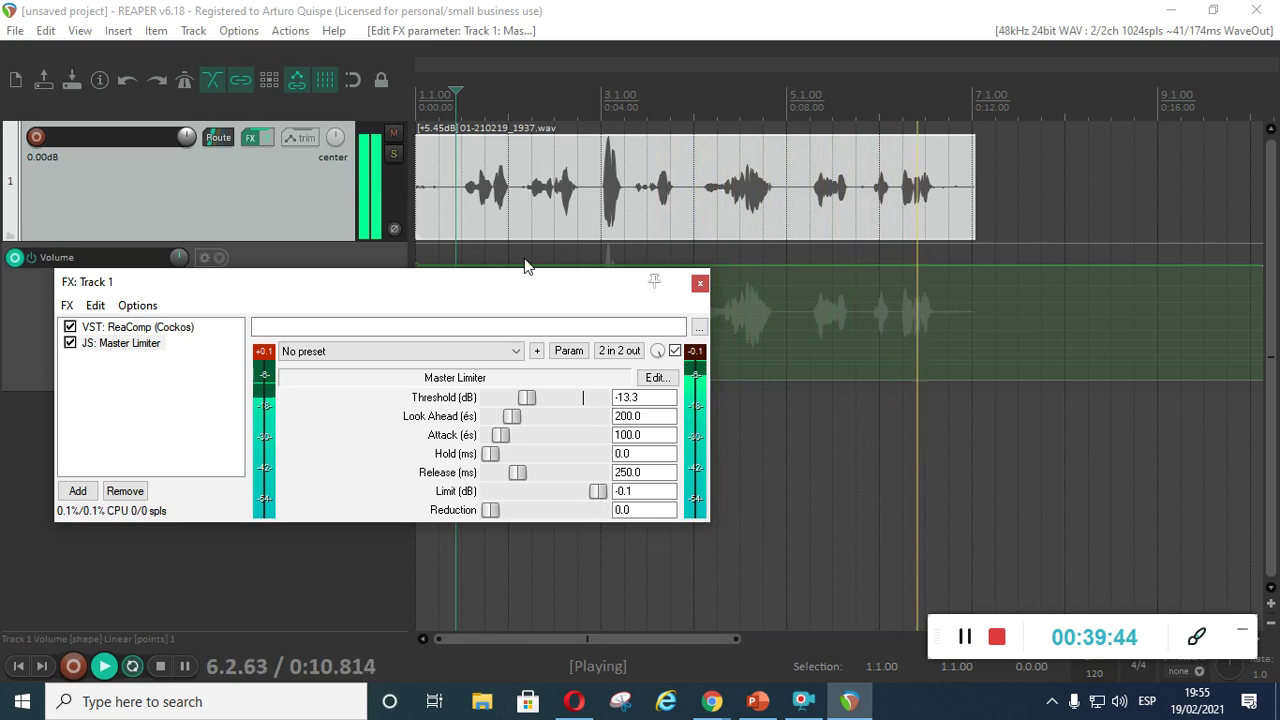
key("space")
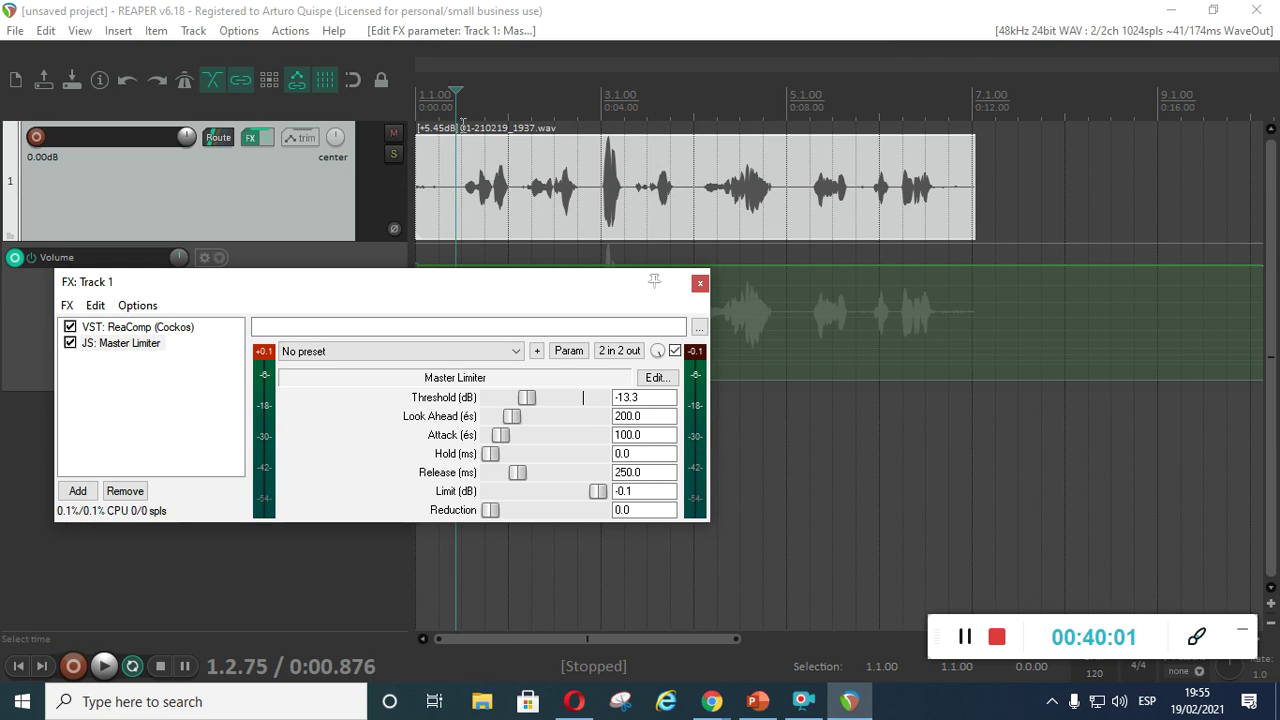
Step: Play the clip, loop the silent gap from about 0:07.6 to 0:08.6 to examine its background noise, and clear the time selection
key("space")
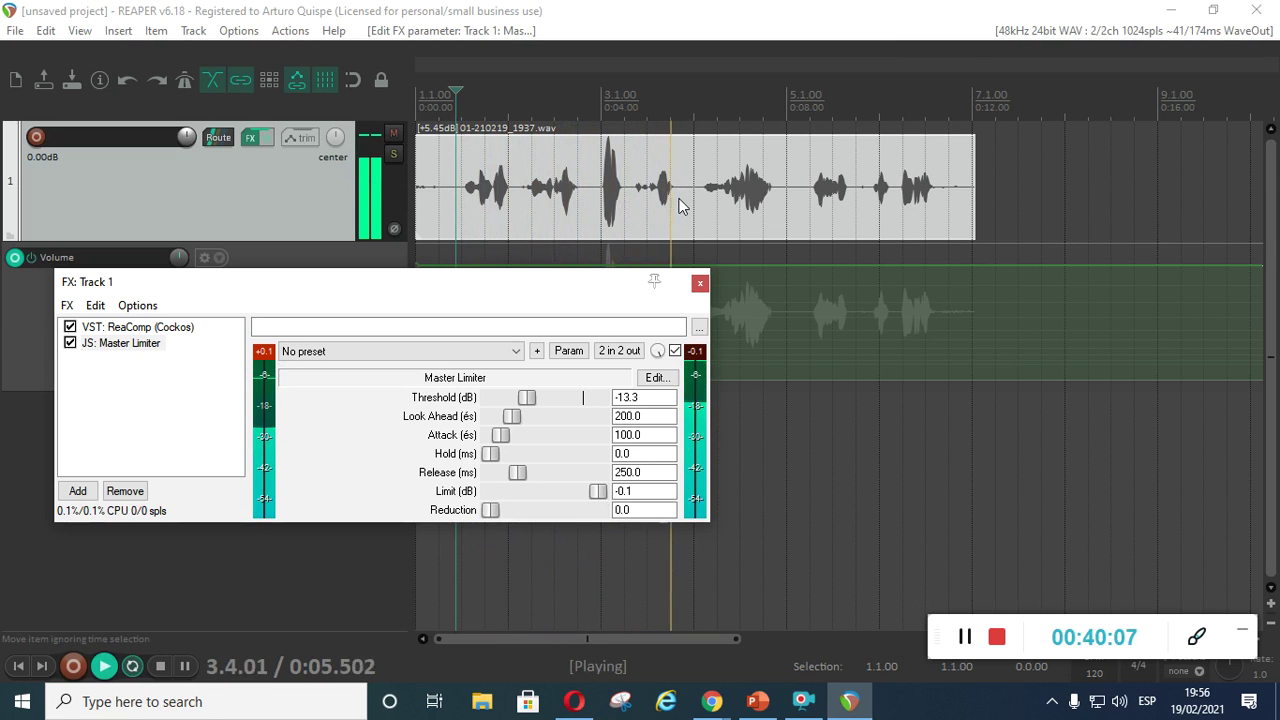
left_click(784, 207)
key("space")
scroll(786, 206, "up", 6)
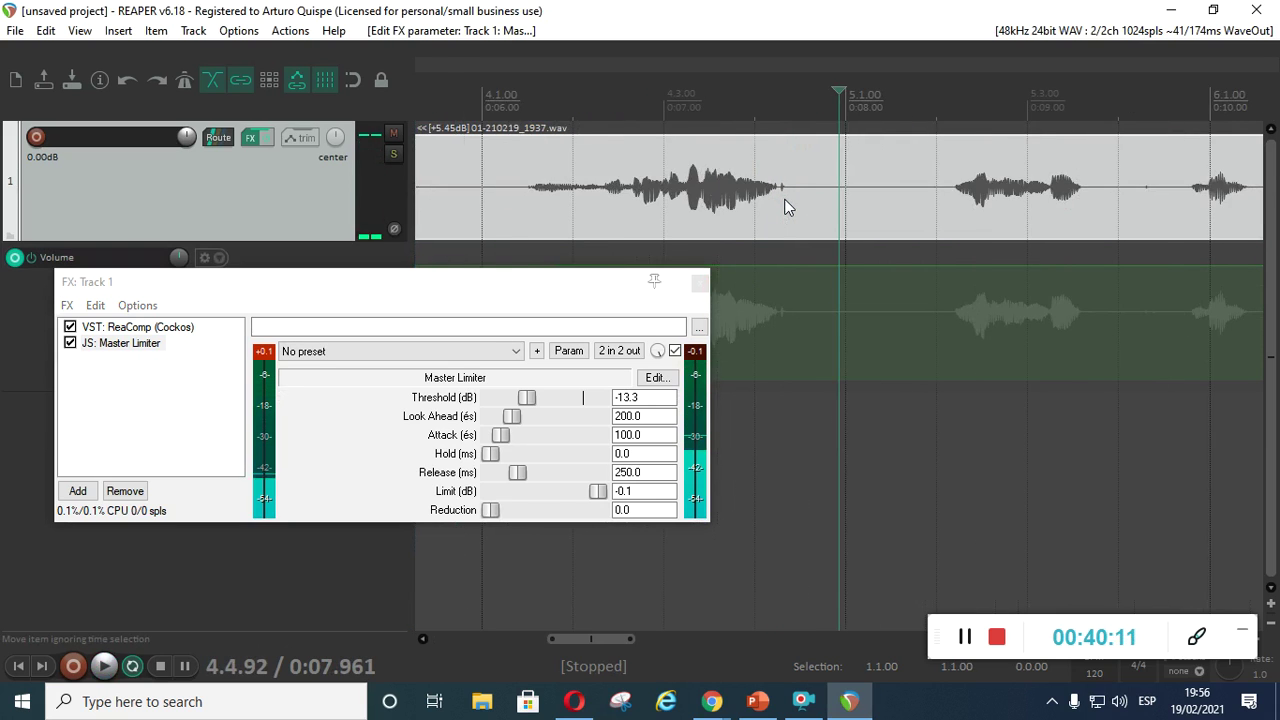
left_click_drag(731, 100, 1071, 100)
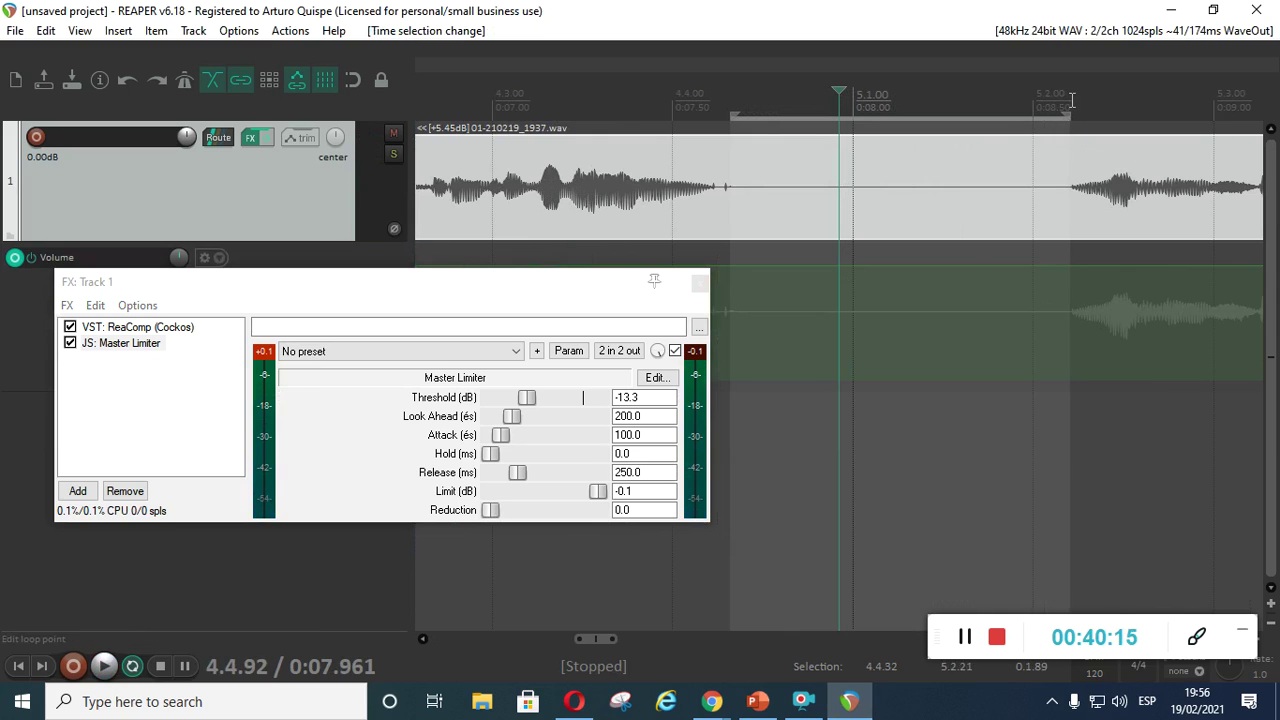
left_click(105, 666)
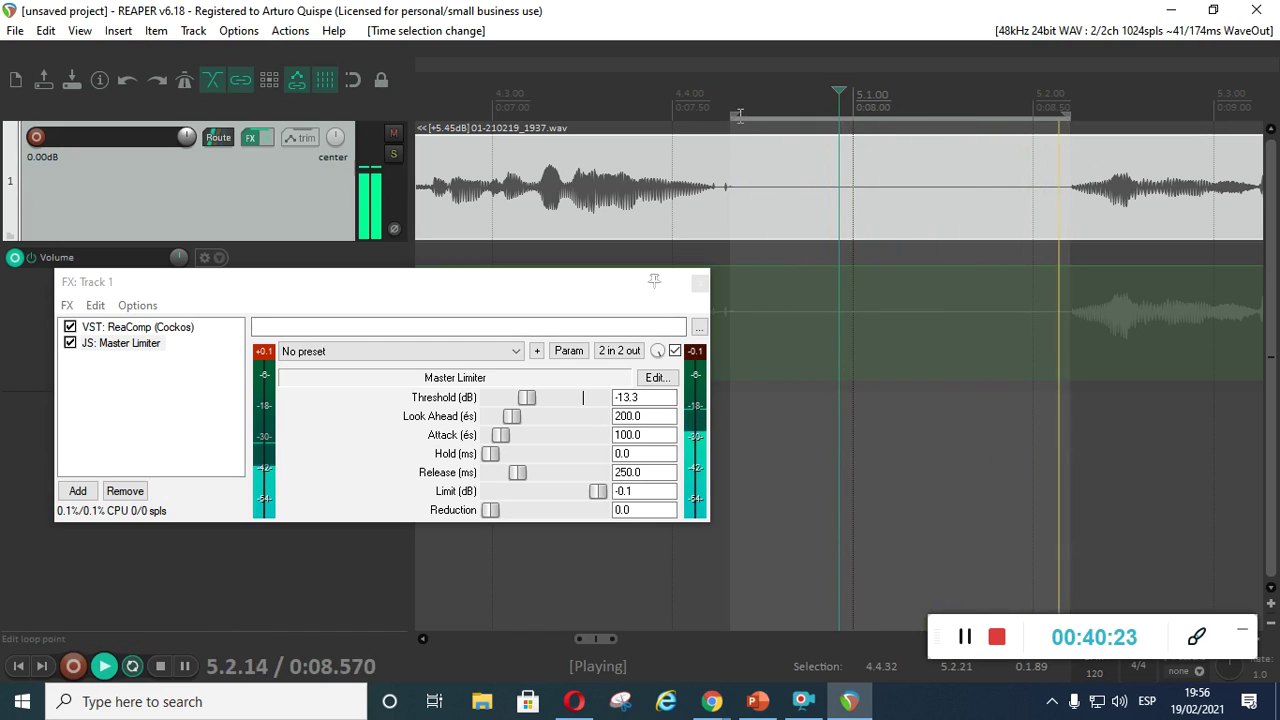
left_click_drag(736, 120, 722, 120)
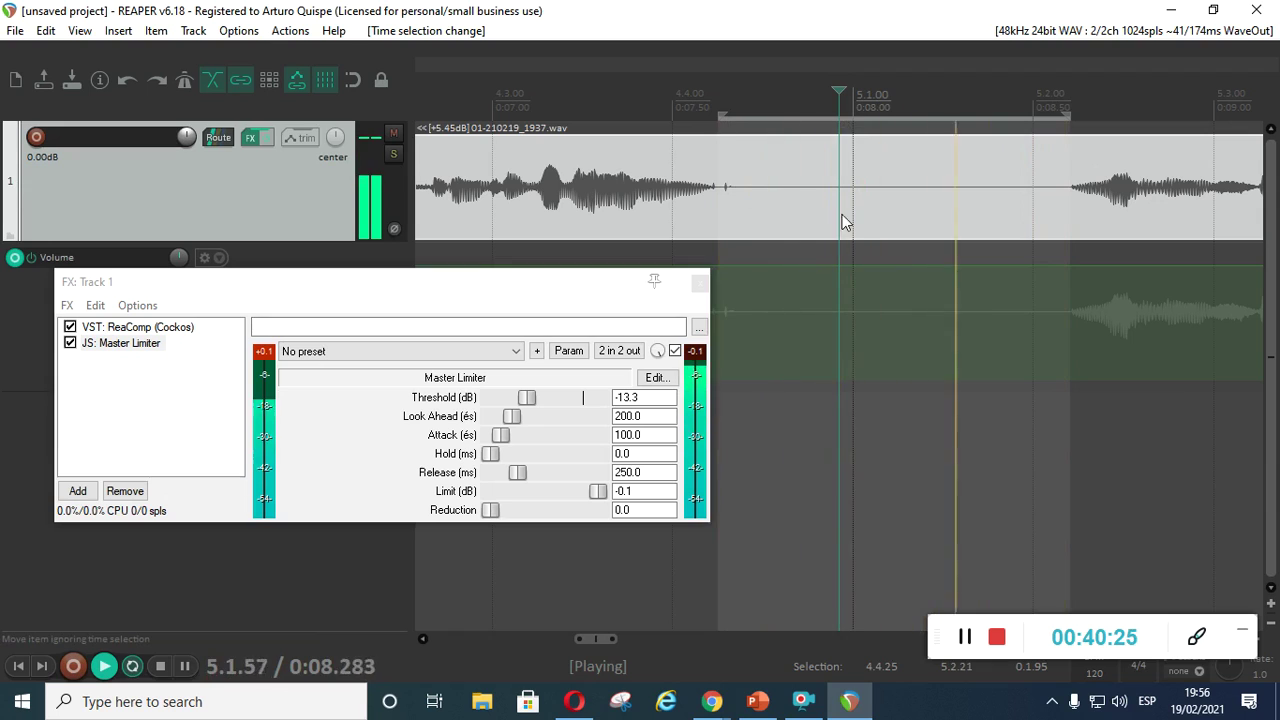
key("space")
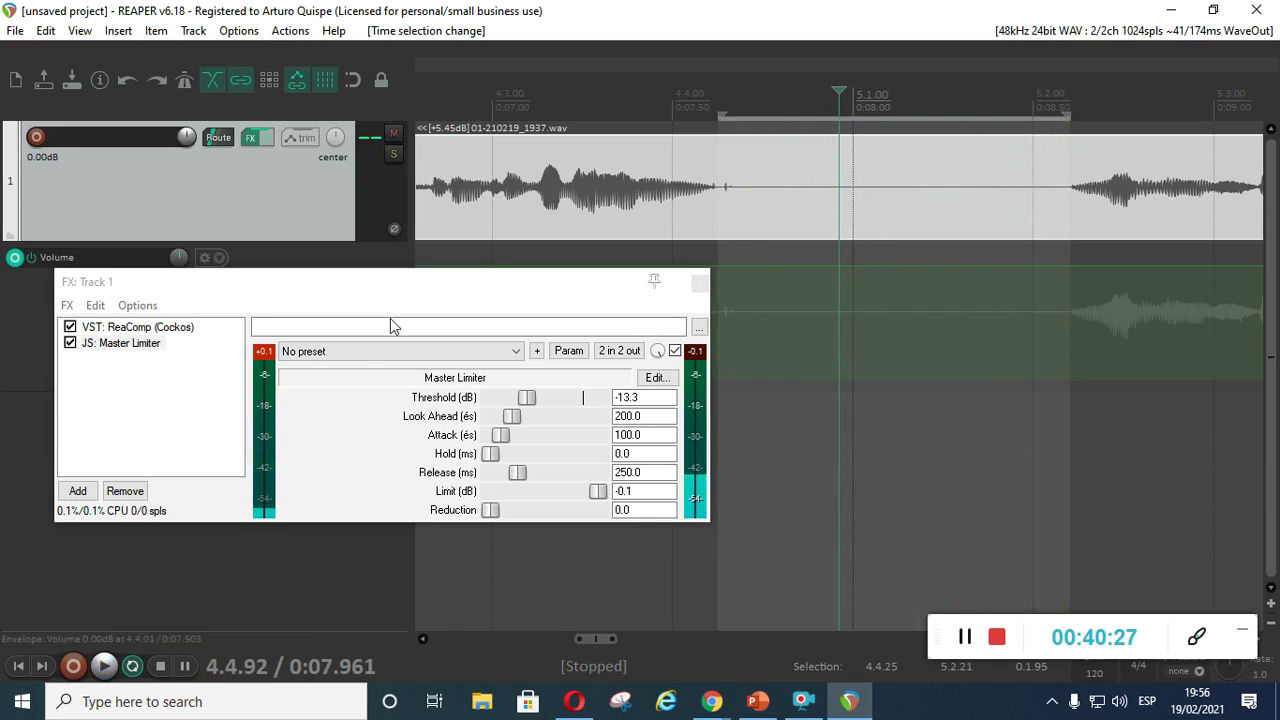
key("Escape")
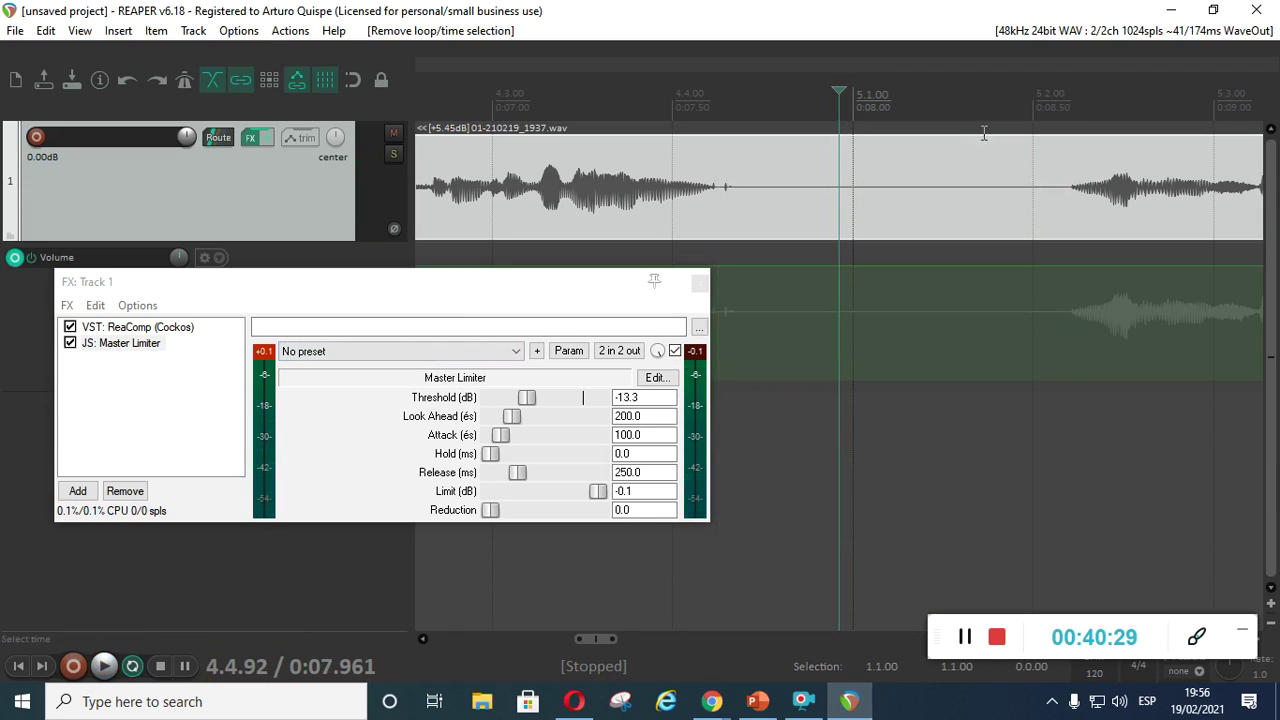
Step: Split the clip just before the first word at about 0:01.1 and delete the leading silence
left_click(760, 190)
scroll(841, 299, "down", 5)
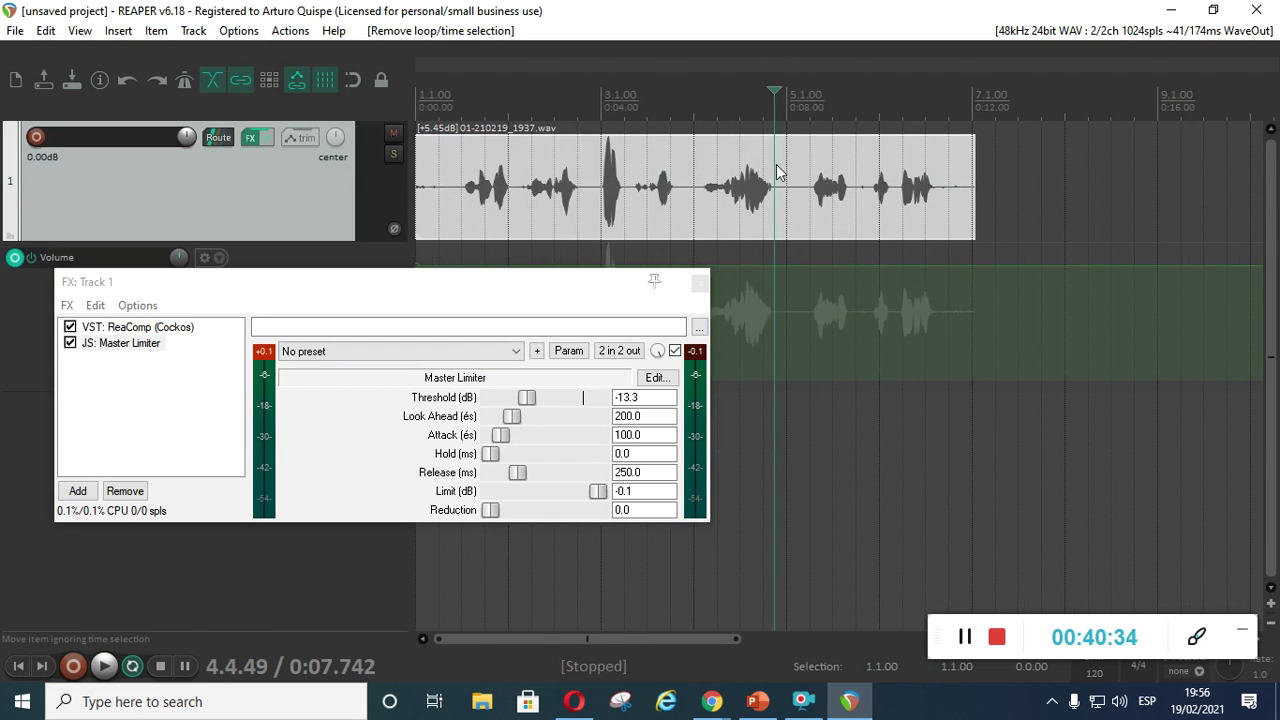
left_click(460, 205)
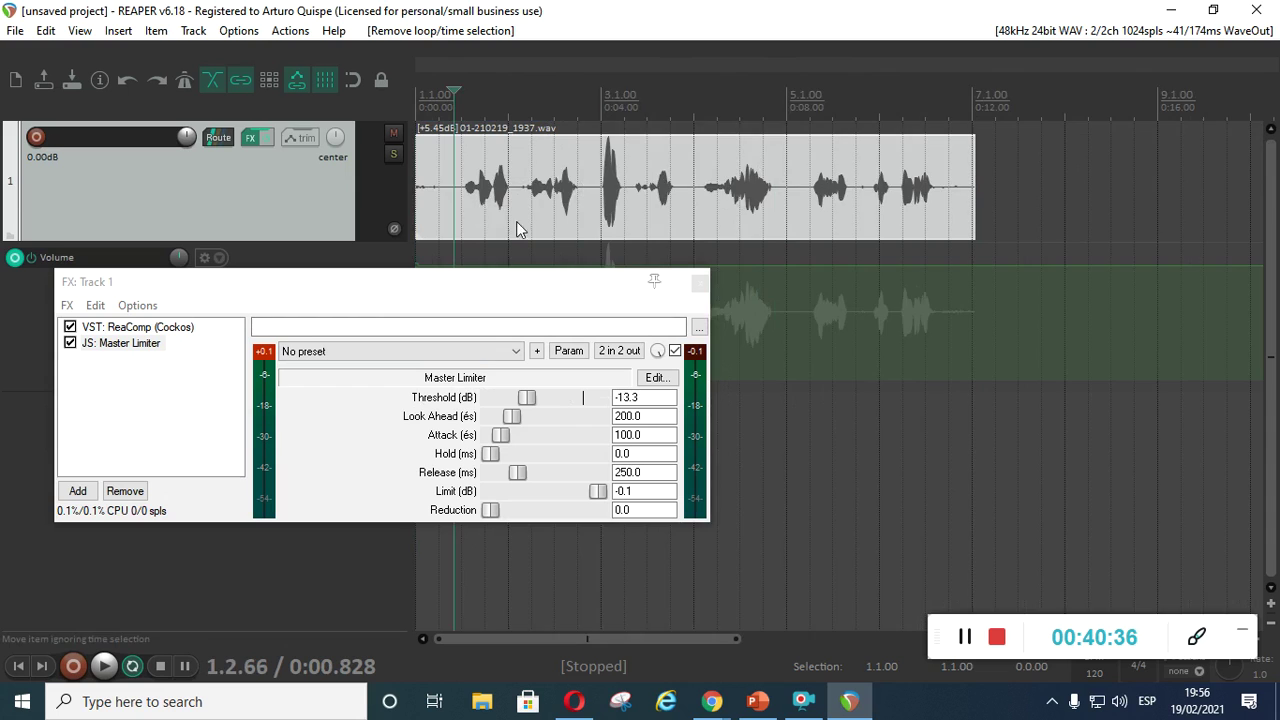
scroll(697, 185, "up", 5)
left_click(700, 188)
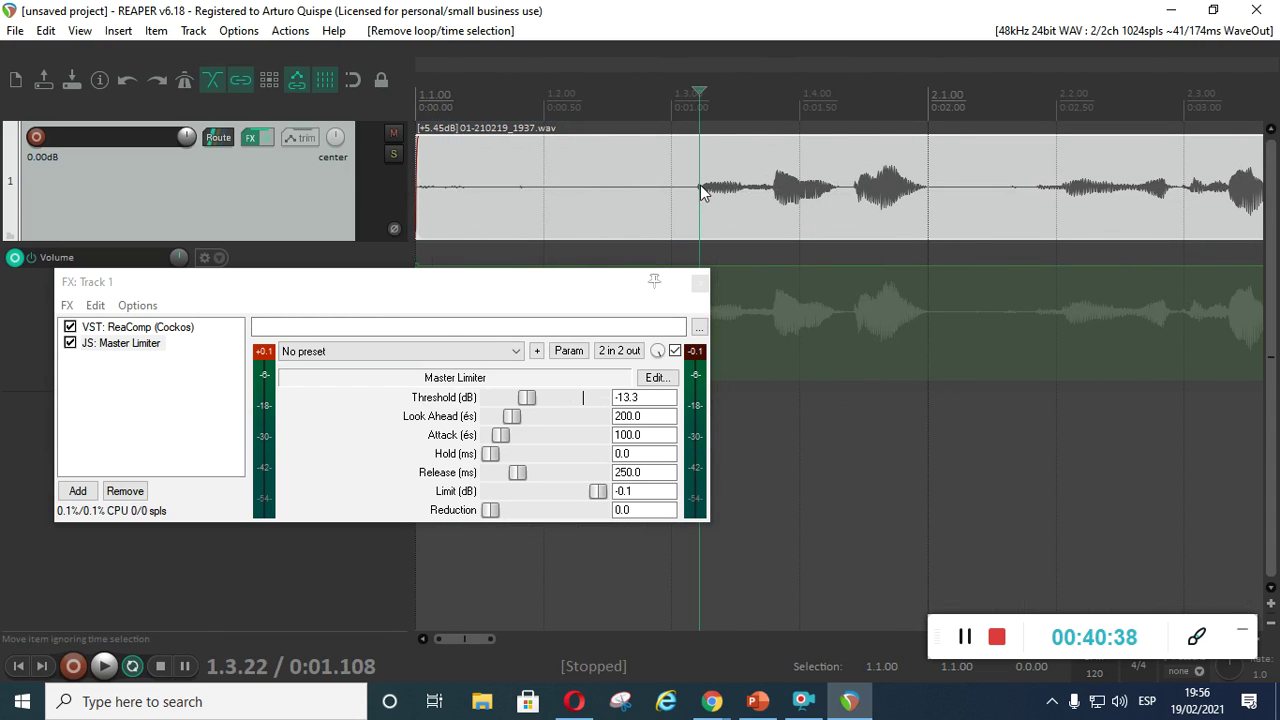
left_click(691, 189)
left_click(698, 205)
scroll(686, 220, "down", 2)
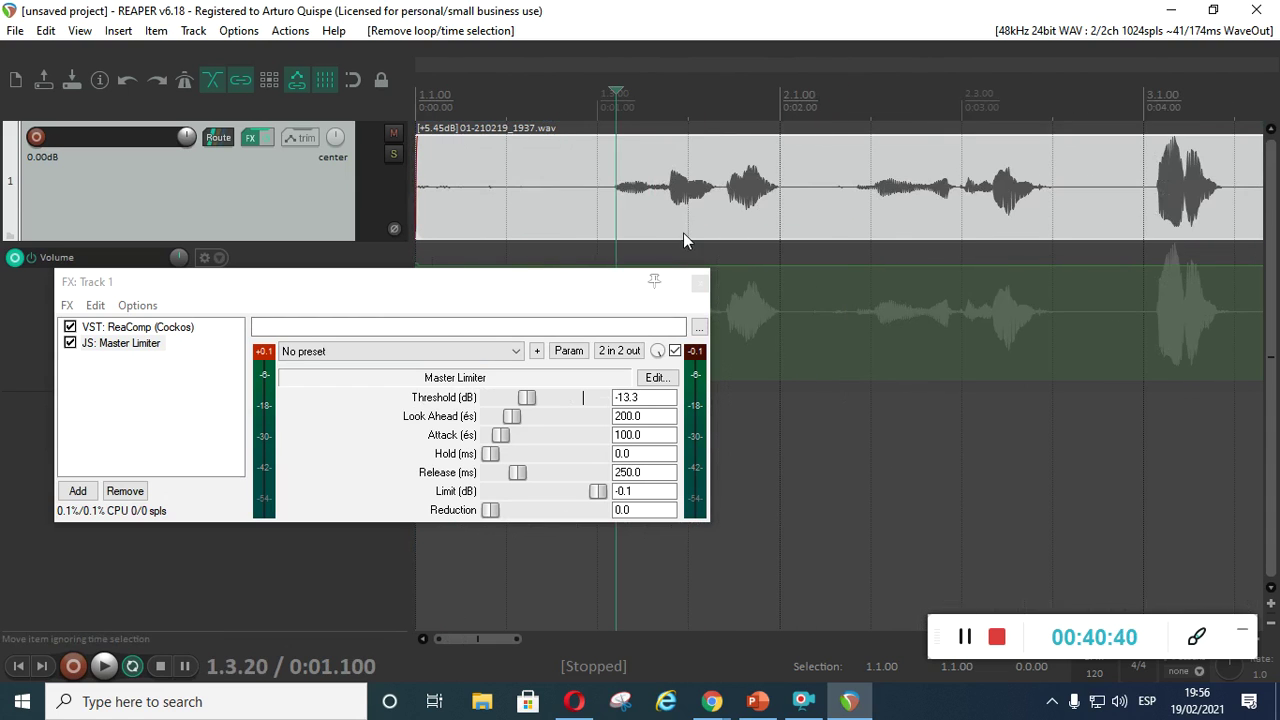
left_click(608, 192)
left_click(611, 198)
key("s")
left_click(543, 205)
key("Delete")
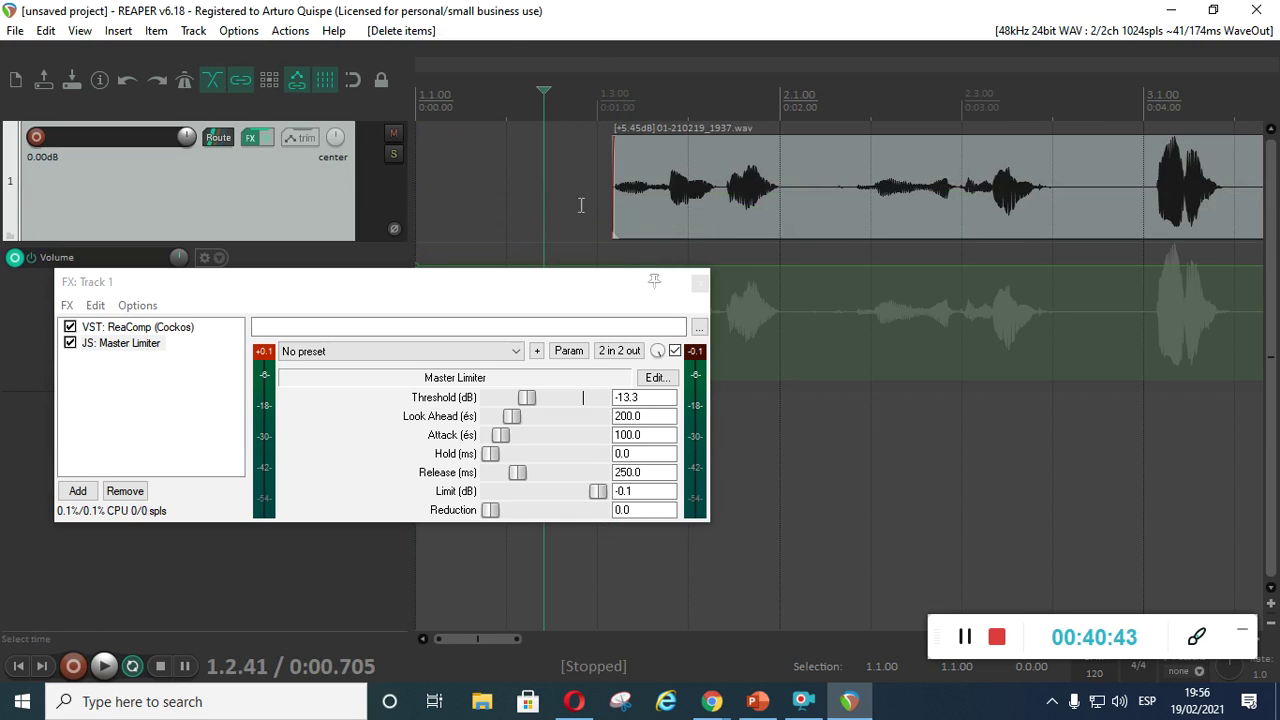
Step: Cut out the silent gap between the first two phrases, from about 0:02.0 to 0:02.4
left_click(773, 200)
scroll(790, 204, "up", 5)
left_click(861, 190)
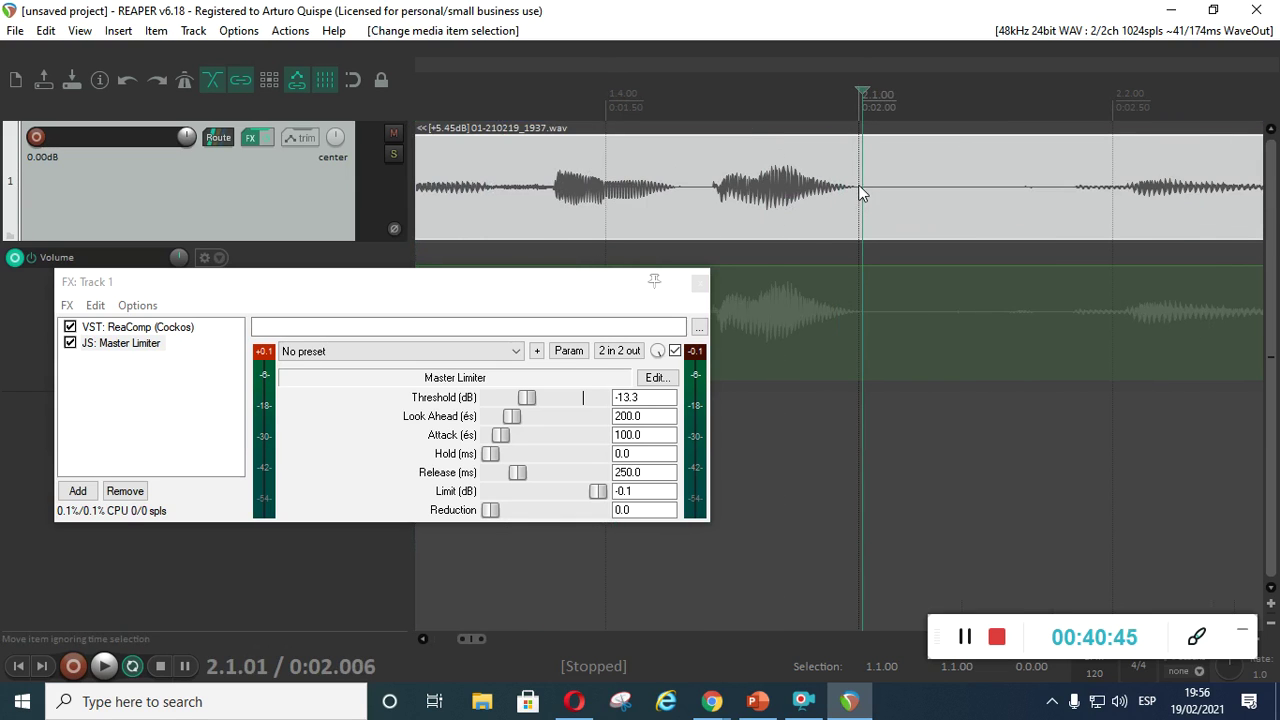
left_click(860, 190)
key("s")
left_click(1075, 190)
left_click(1000, 212)
key("Delete")
Step: Split the clip at about 0:03.4 and just before the loud peak at about 0:04.1, and delete the silence between
scroll(893, 203, "right", 3)
left_click(679, 192)
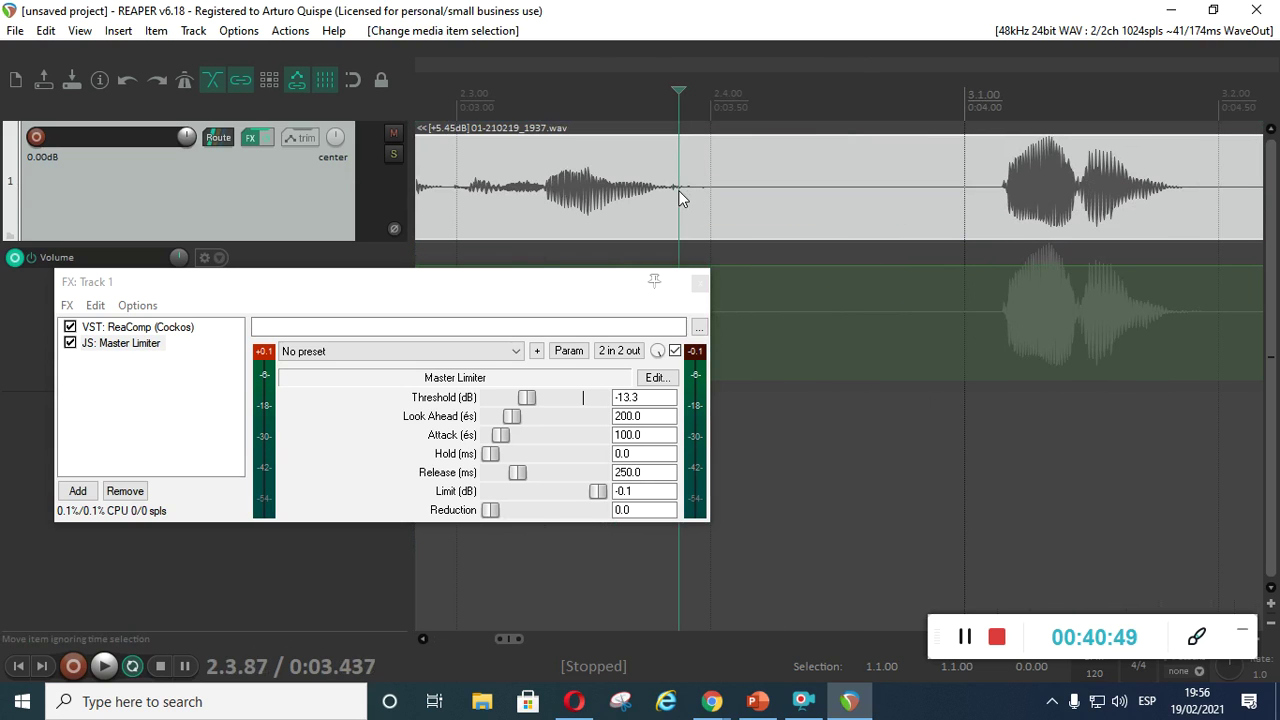
key("s")
left_click(1001, 200)
key("s")
left_click(926, 195)
scroll(923, 195, "down", 3)
key("Delete")
Step: Split the clip at both ends of the gap following the loud peak, about 0:04.5 to 0:04.8, and delete that piece
left_click(957, 202)
scroll(953, 205, "up", 3)
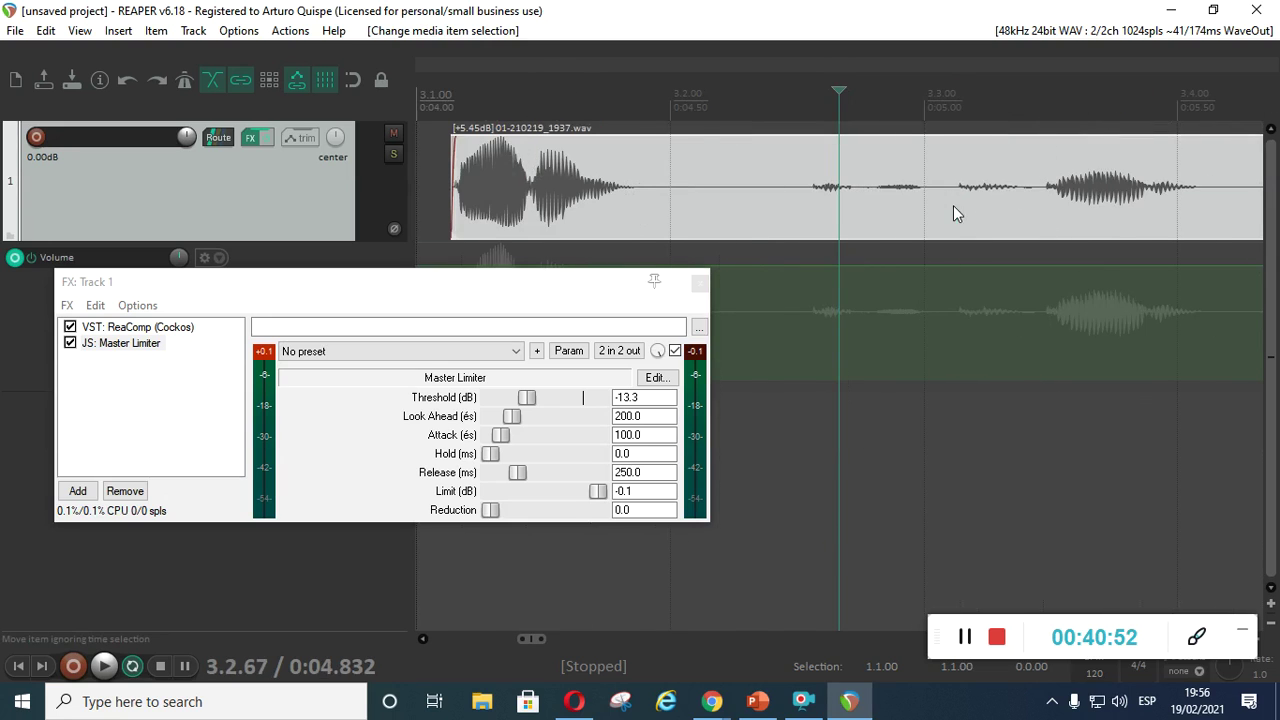
left_click(645, 194)
key("s")
left_click(809, 210)
key("s")
left_click(743, 200)
scroll(740, 213, "down", 2)
key("Delete")
Step: Isolate the silent section from about 0:05.5 to 0:06.3 with splits and delete it
scroll(917, 218, "down", 2)
left_click(1007, 190)
scroll(995, 215, "up", 3)
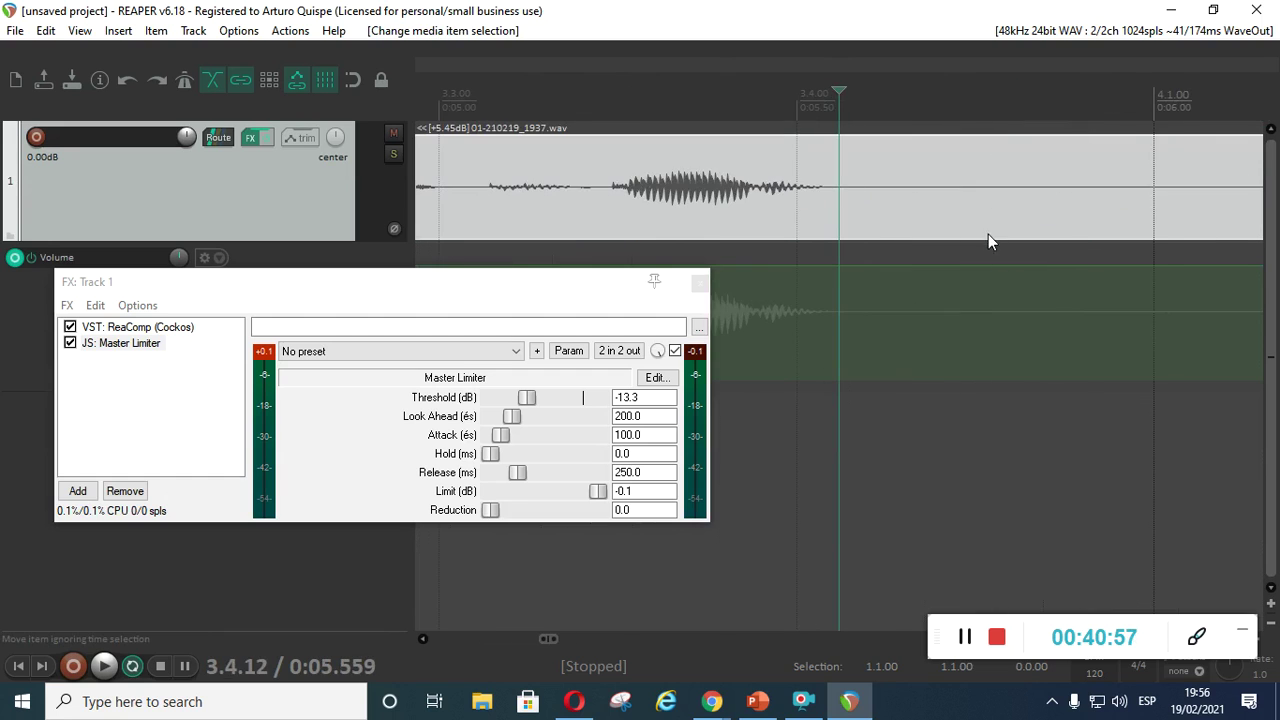
scroll(835, 200, "down", 1)
left_click(822, 187)
left_click(831, 188)
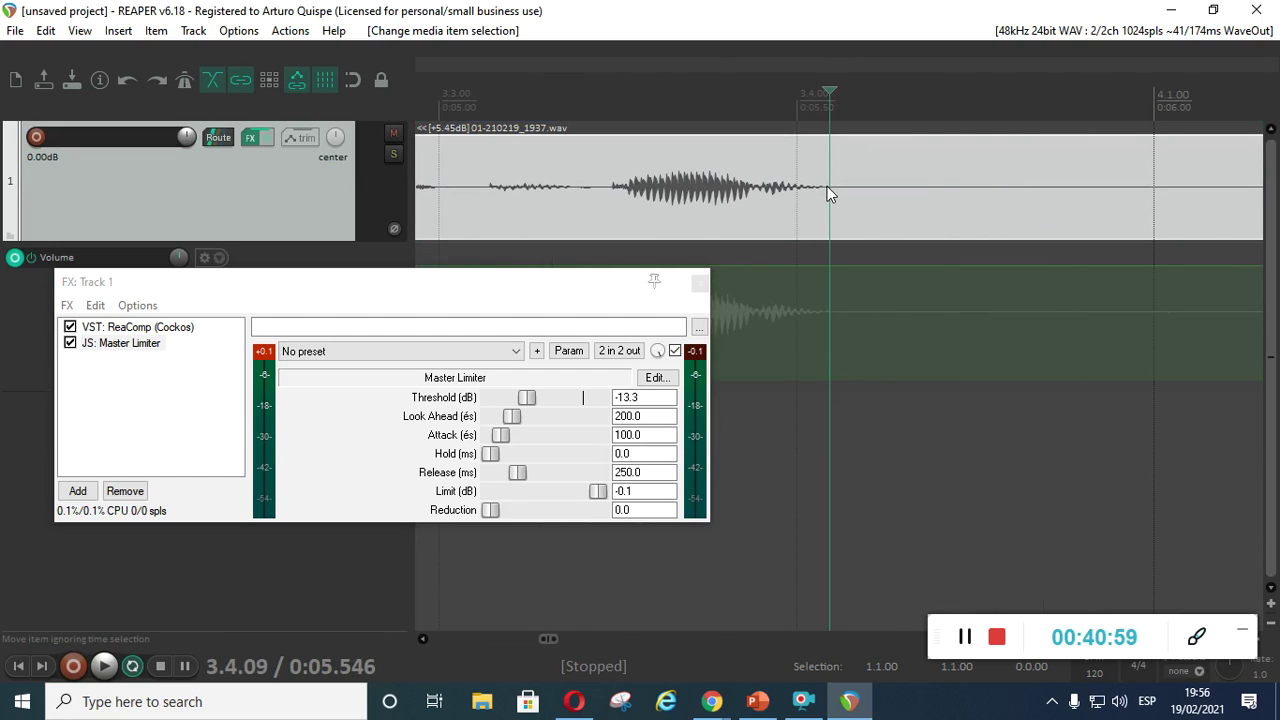
key("s")
scroll(834, 220, "down", 2)
left_click(1029, 188)
scroll(989, 195, "up", 2)
left_click(975, 205)
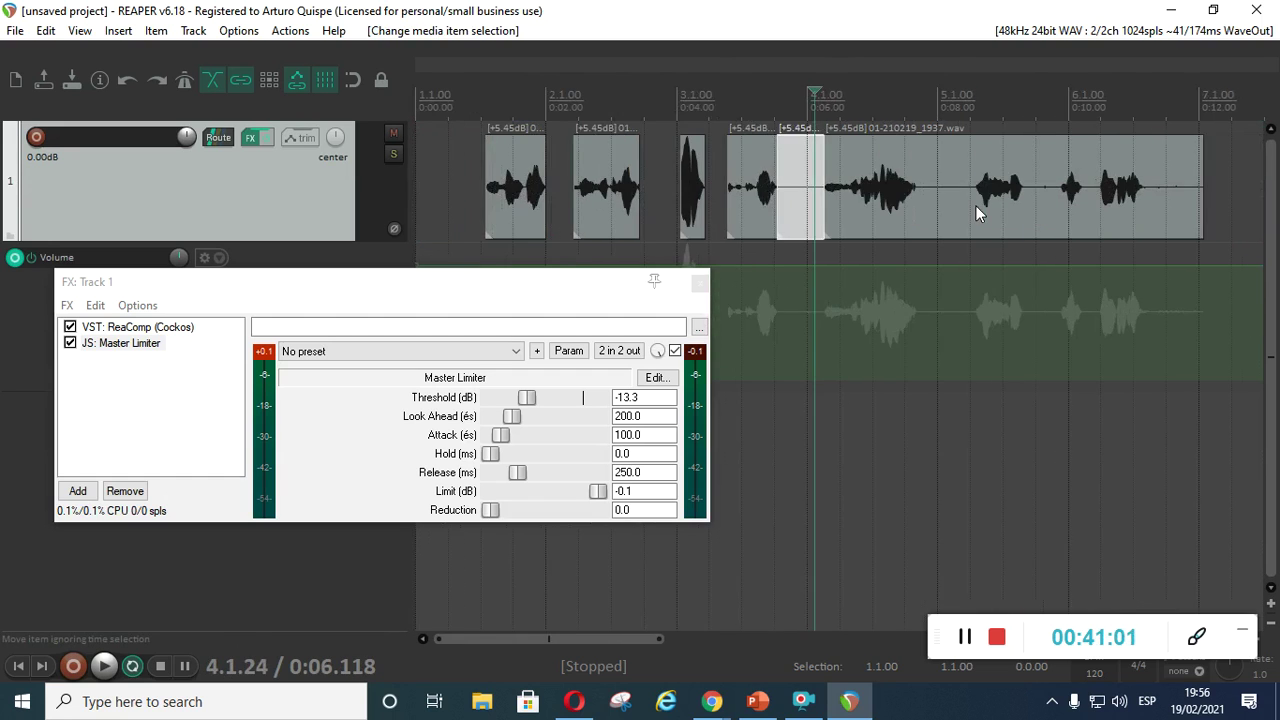
key("Delete")
Step: Split the clip at about 0:07.6 and 0:08.6 and delete the noisy pause between those phrases
left_click(996, 203)
scroll(955, 205, "down", 2)
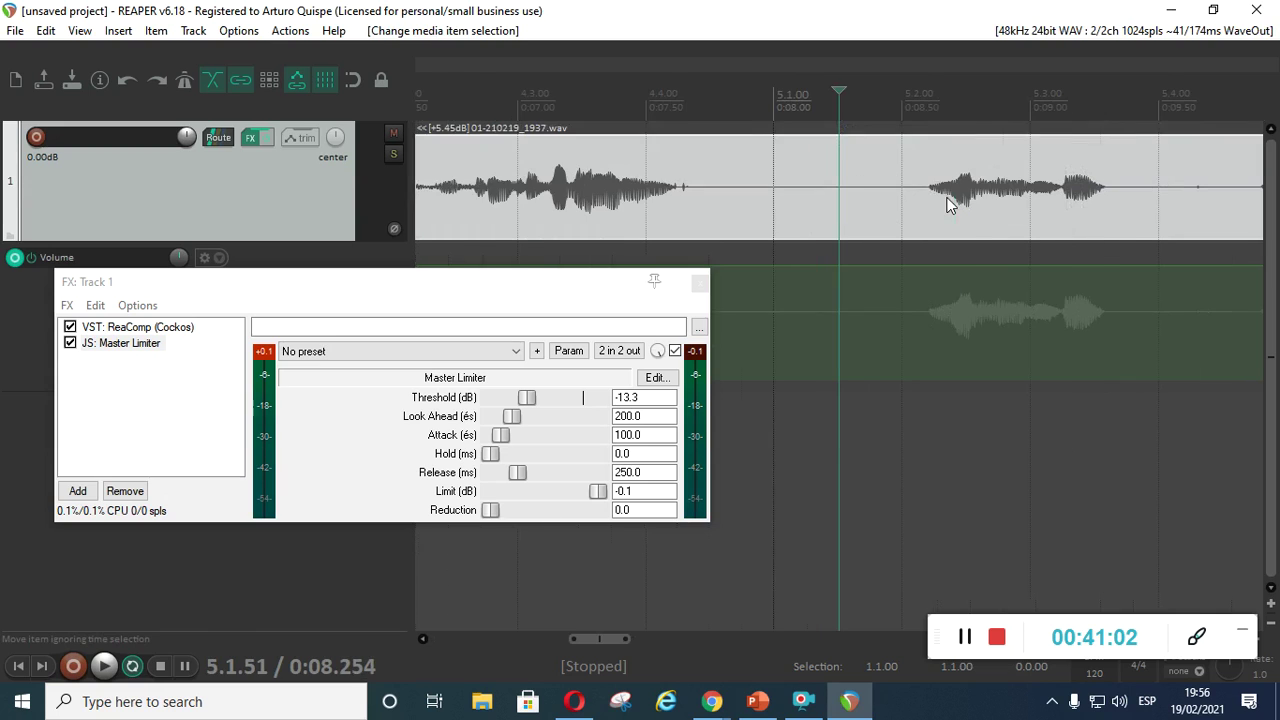
left_click(673, 184)
key("s")
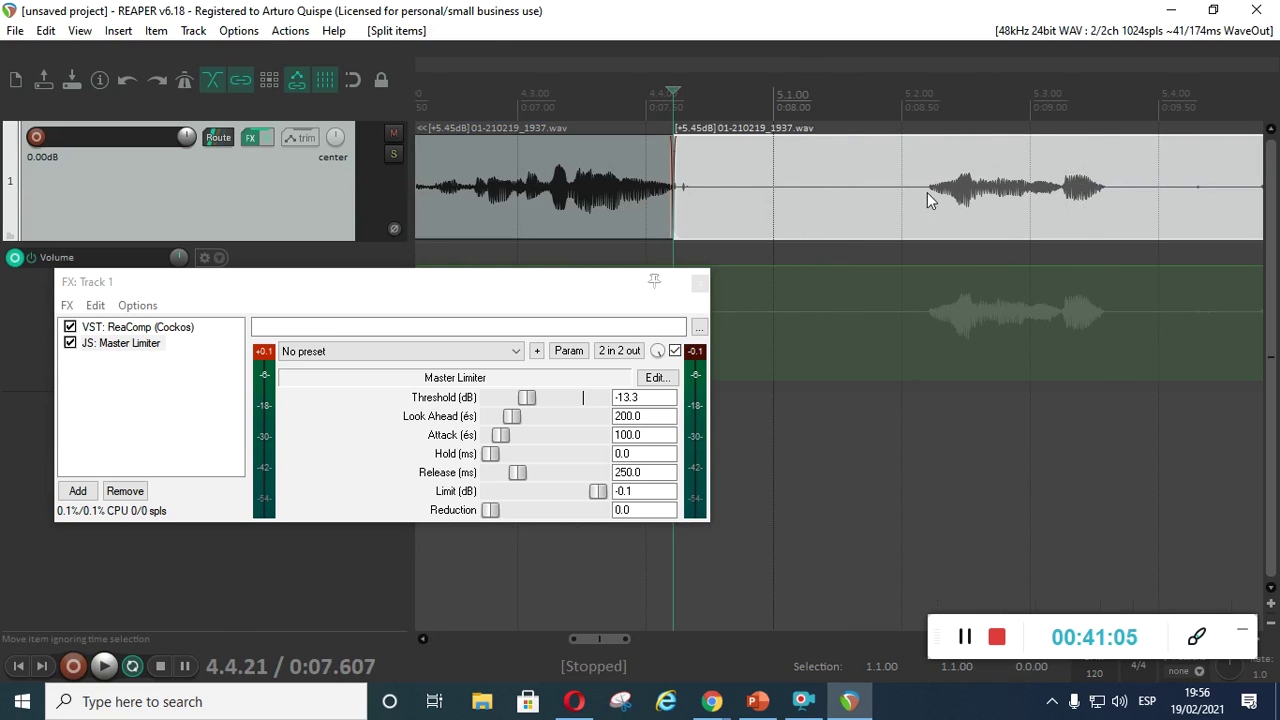
left_click(925, 191)
key("s")
left_click(832, 198)
key("Delete")
scroll(832, 198, "down", 3)
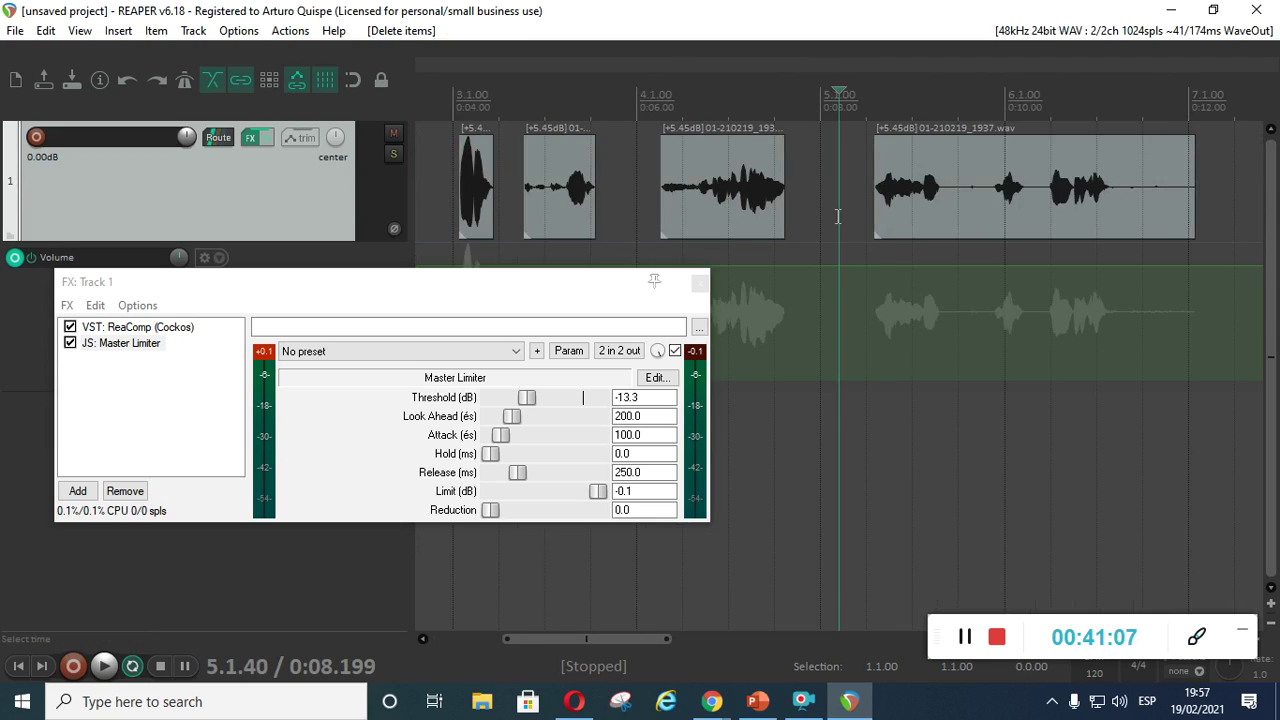
Step: Split the last voice clip at about 0:09.3 and just before the next phrase at about 0:09.9, and delete the silence between
left_click(957, 205)
scroll(831, 200, "up", 3)
left_click(792, 190)
key("s")
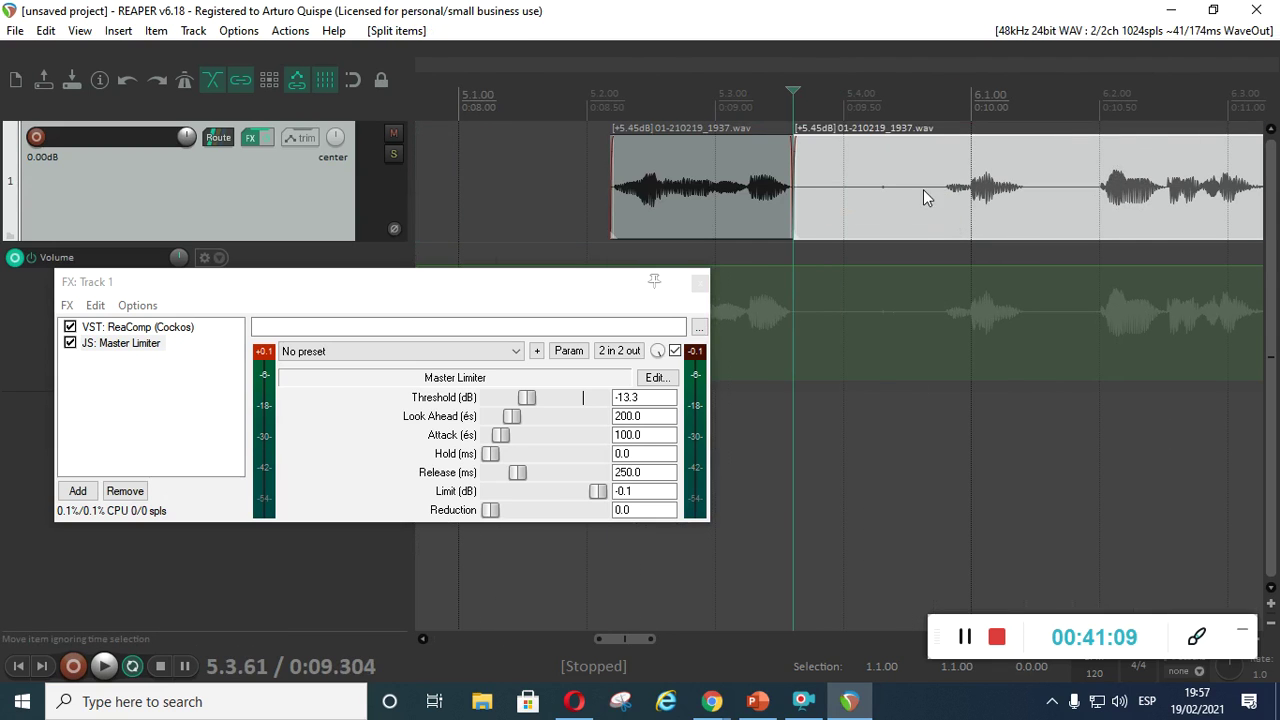
left_click(944, 189)
key("s")
left_click(878, 205)
scroll(884, 200, "down", 3)
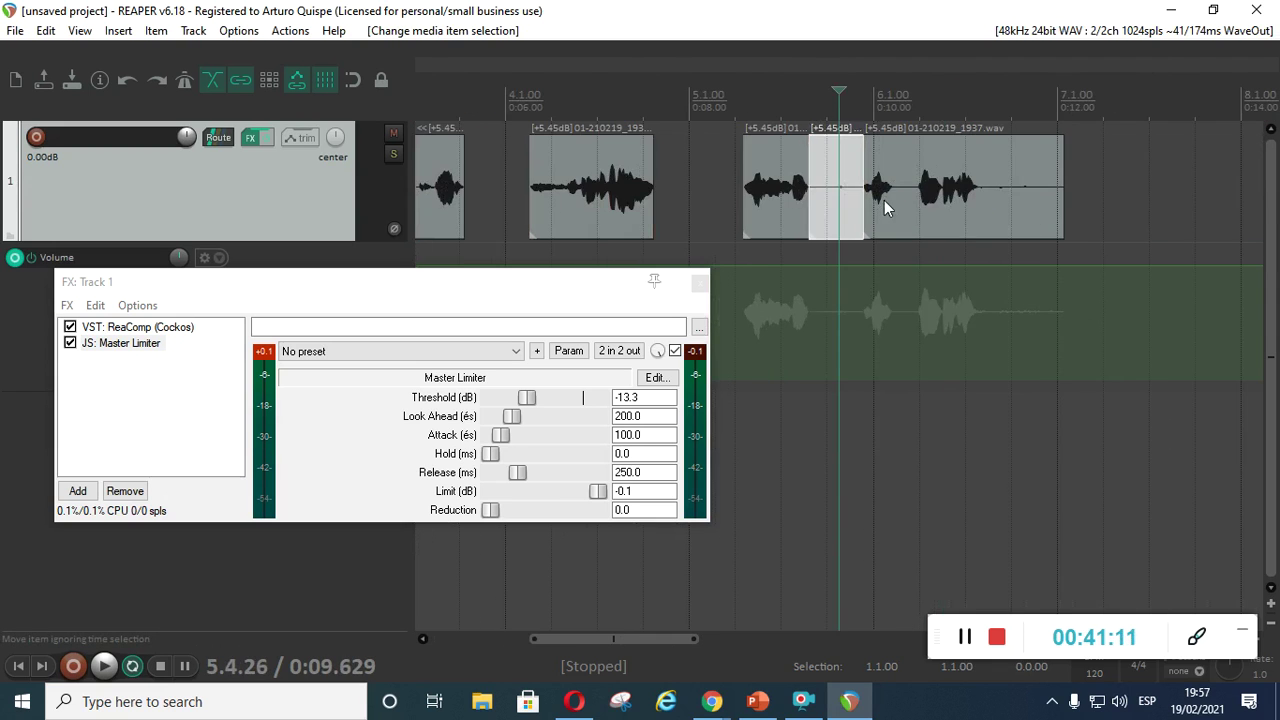
key("Delete")
Step: Isolate the silent section from about 0:10.2 to 0:10.5 with splits and delete it
left_click(905, 195)
scroll(880, 205, "up", 3)
left_click(791, 190)
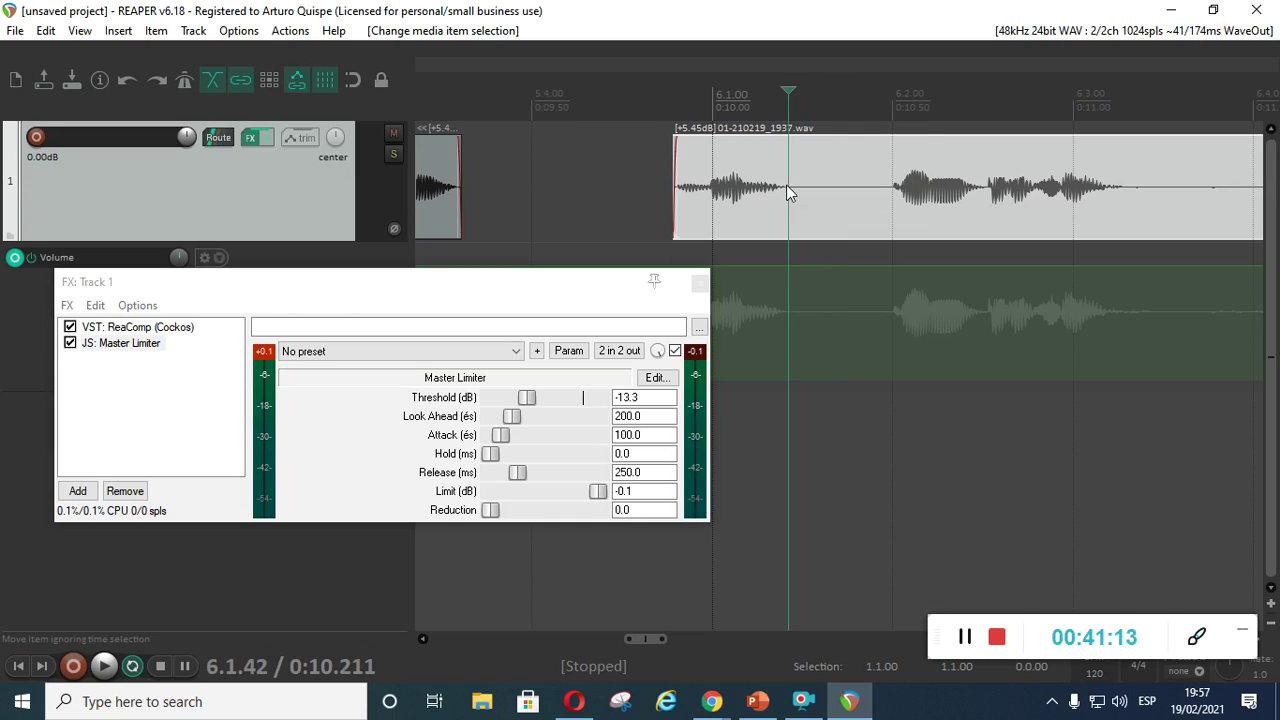
key("s")
left_click(893, 186)
key("s")
left_click(848, 194)
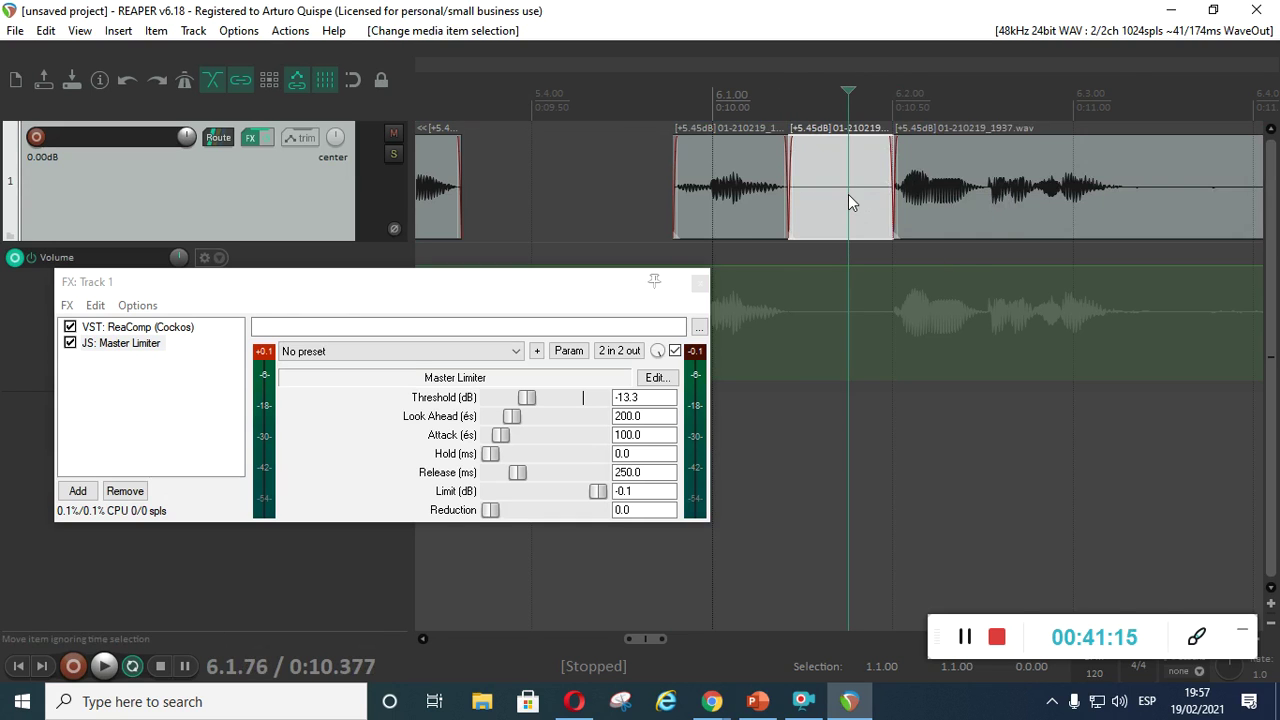
scroll(848, 194, "down", 3)
key("Delete")
Step: Split the clip after the final phrase at about 0:11.1 and delete the silent tail
left_click(937, 197)
scroll(877, 201, "up", 3)
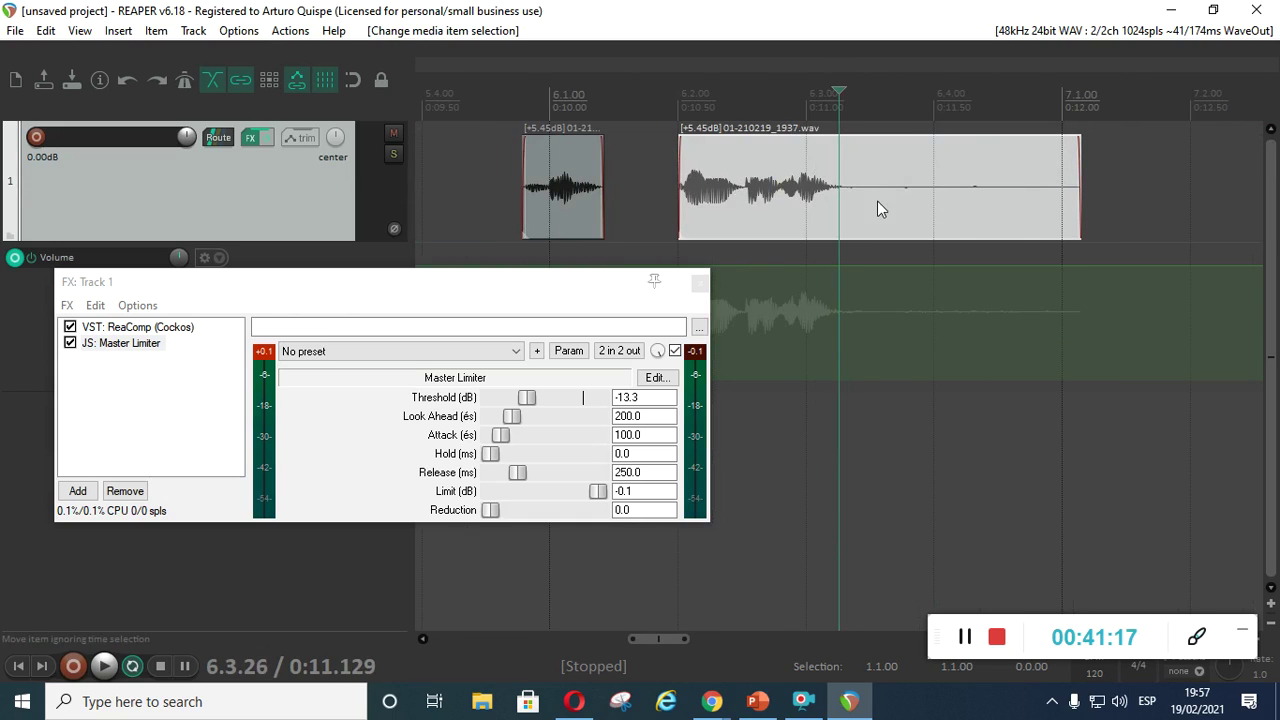
key("s")
scroll(874, 202, "down", 4)
key("Delete")
scroll(880, 210, "down", 4)
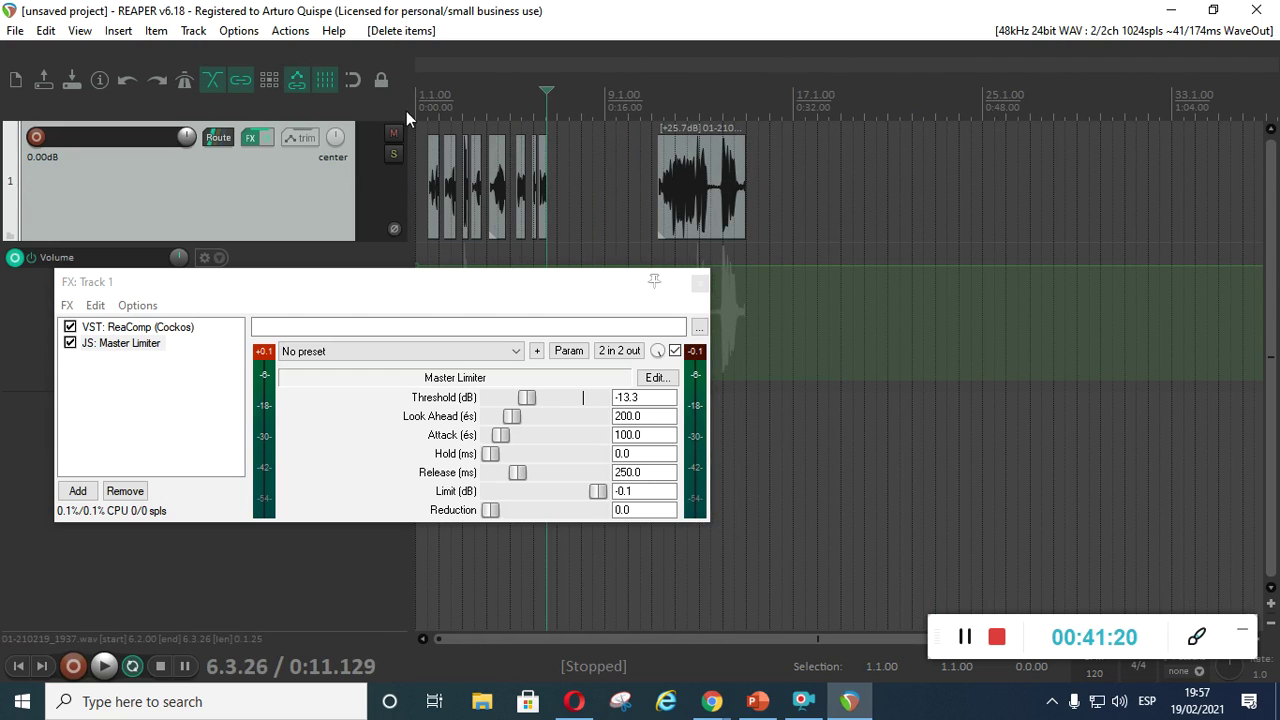
Step: Play back the trimmed phrases from the start to check the sound without the background noise
key("space")
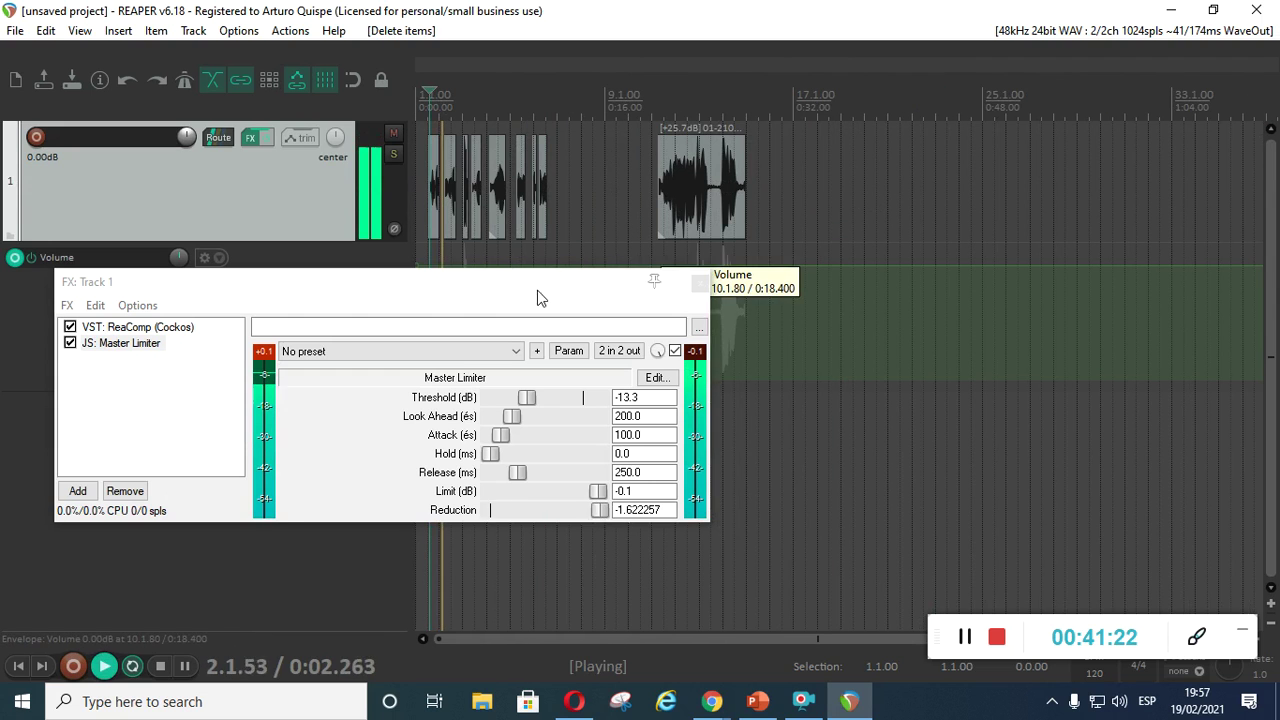
scroll(498, 128, "up", 4)
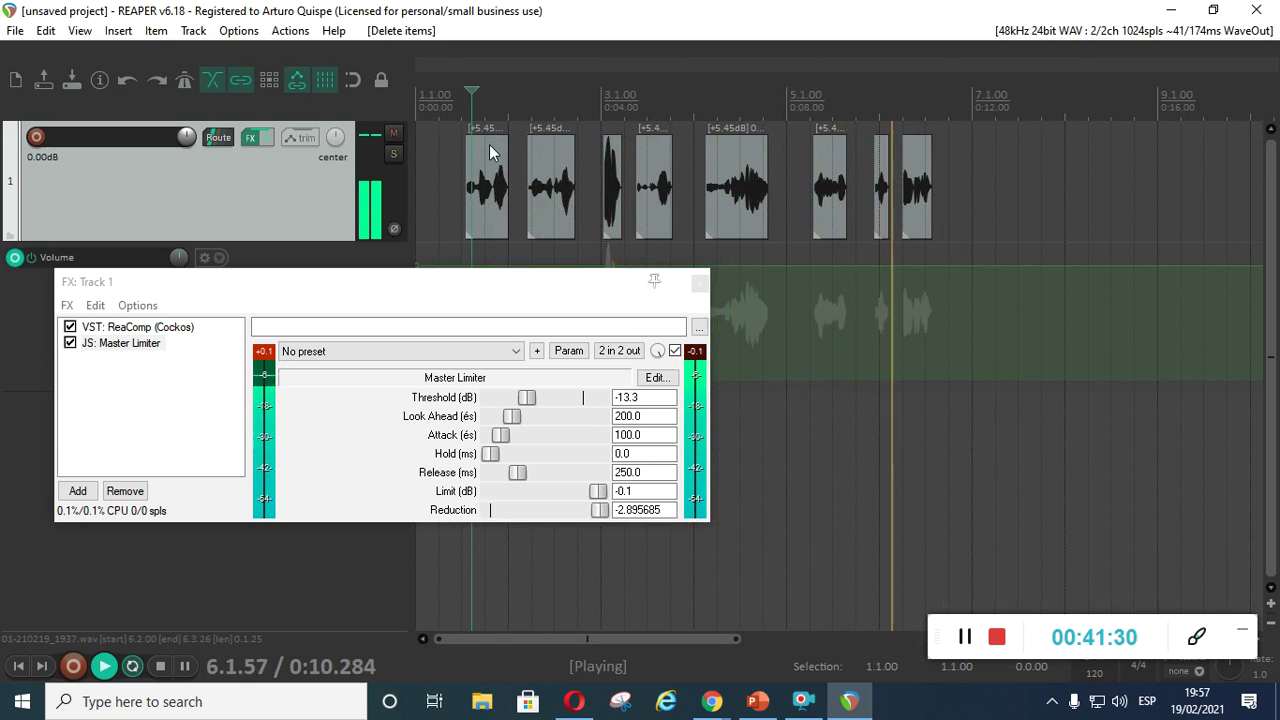
key("space")
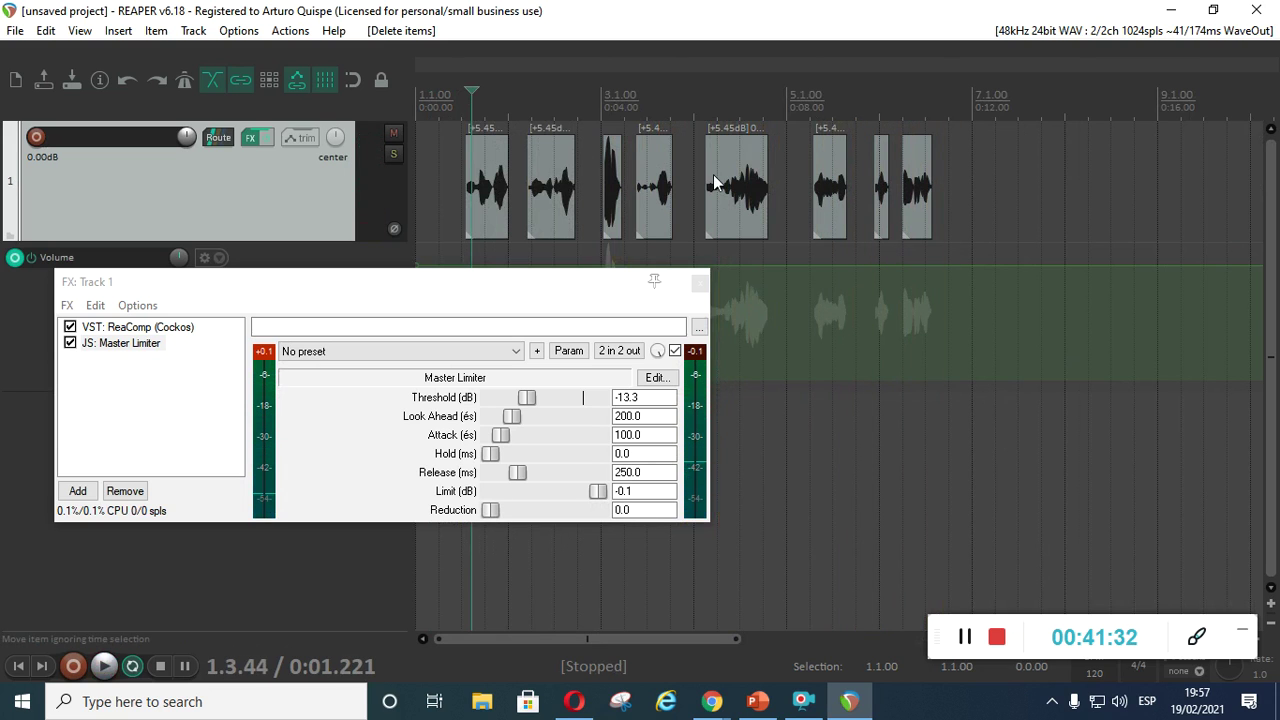
Step: Undo every split and deletion made to the first voice recording
key("ctrl+z")
key("ctrl+z")
key("ctrl+z")
key("ctrl+z")
key("ctrl+z")
key("ctrl+z")
key("ctrl+z")
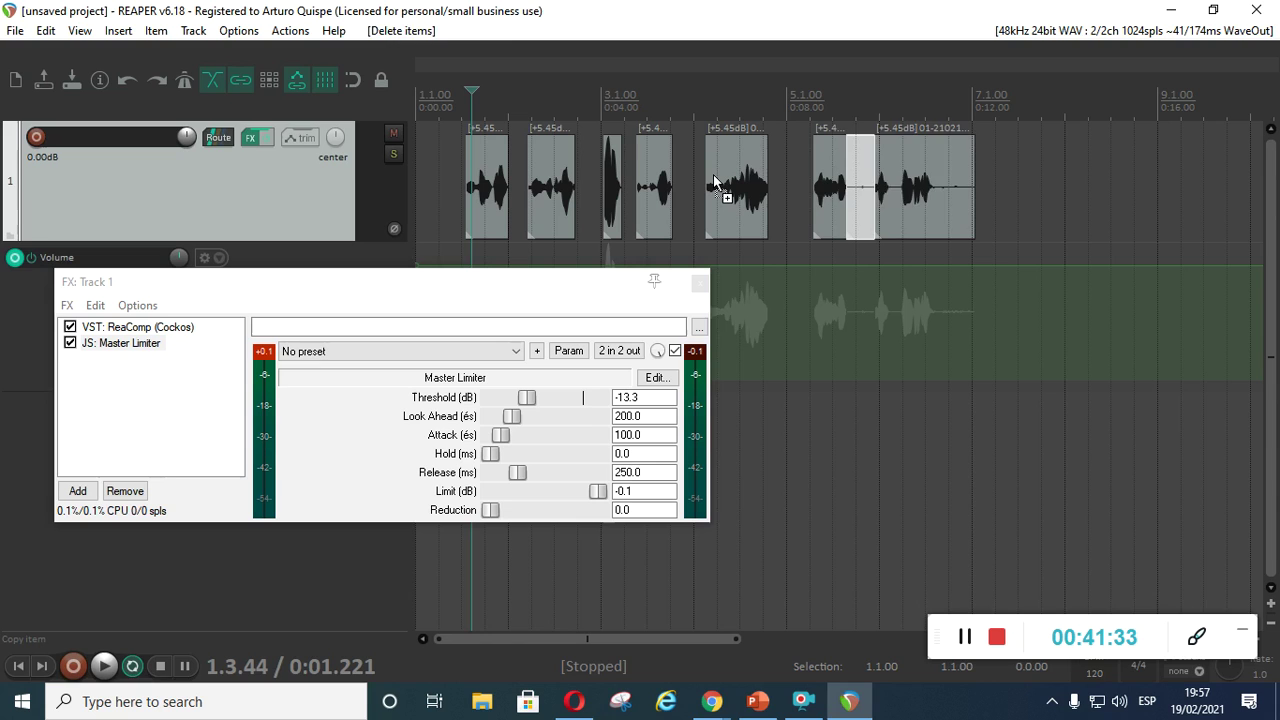
key("ctrl+z")
key("ctrl+z")
key("ctrl+z")
key("ctrl+z")
key("ctrl+z")
key("ctrl+z")
key("ctrl+z")
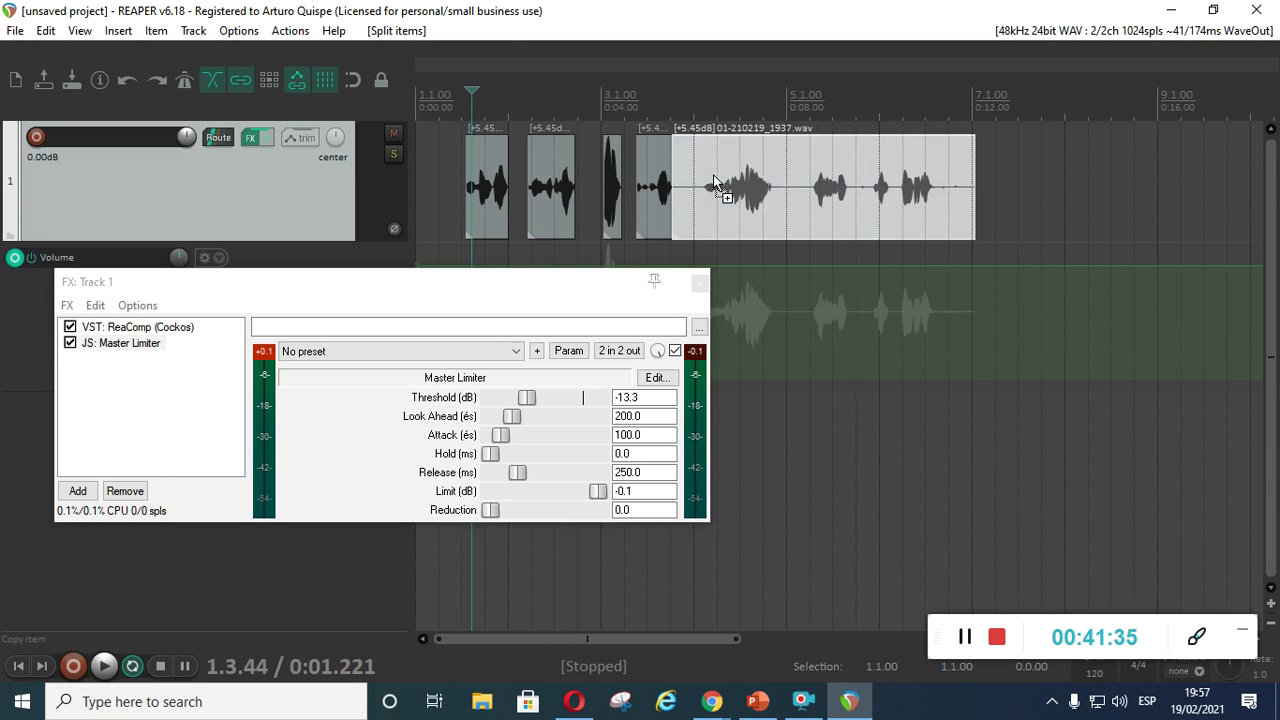
key("ctrl+z")
key("ctrl+z")
key("ctrl+z")
key("ctrl+z")
key("ctrl+z")
key("ctrl+z")
key("ctrl+z")
key("ctrl+z")
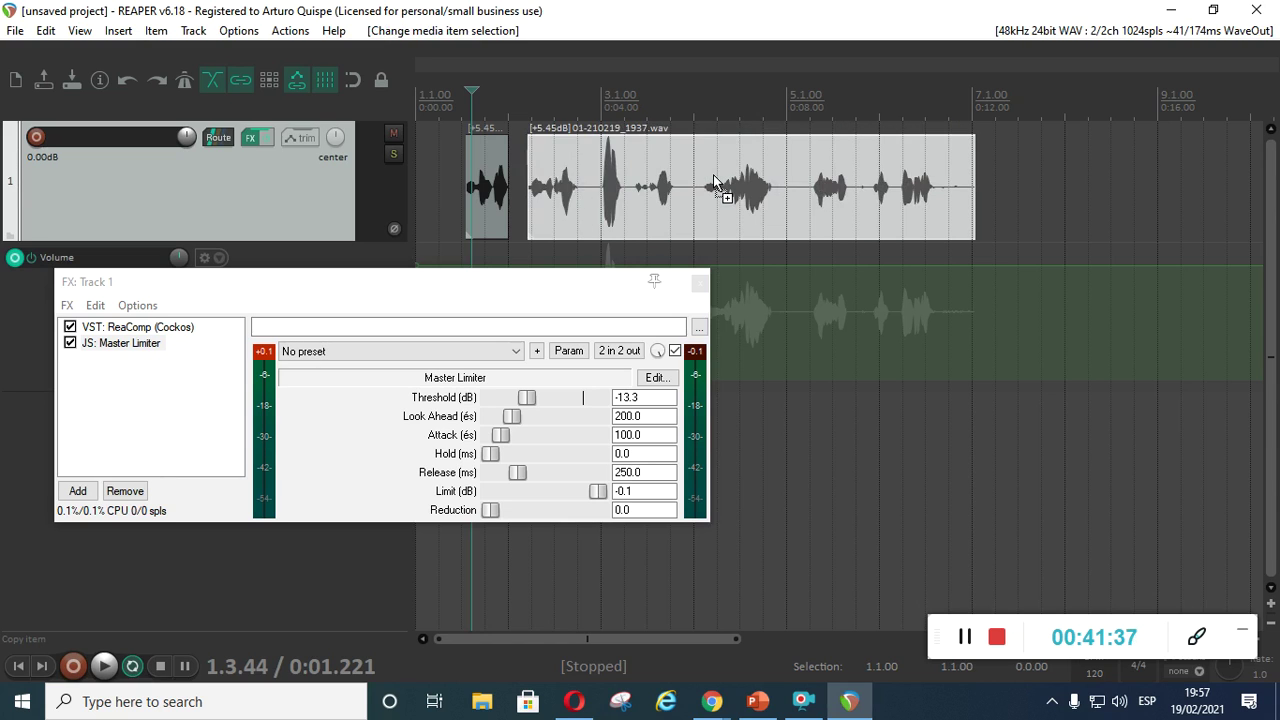
key("ctrl+z")
key("ctrl+z")
key("ctrl+z")
key("ctrl+z")
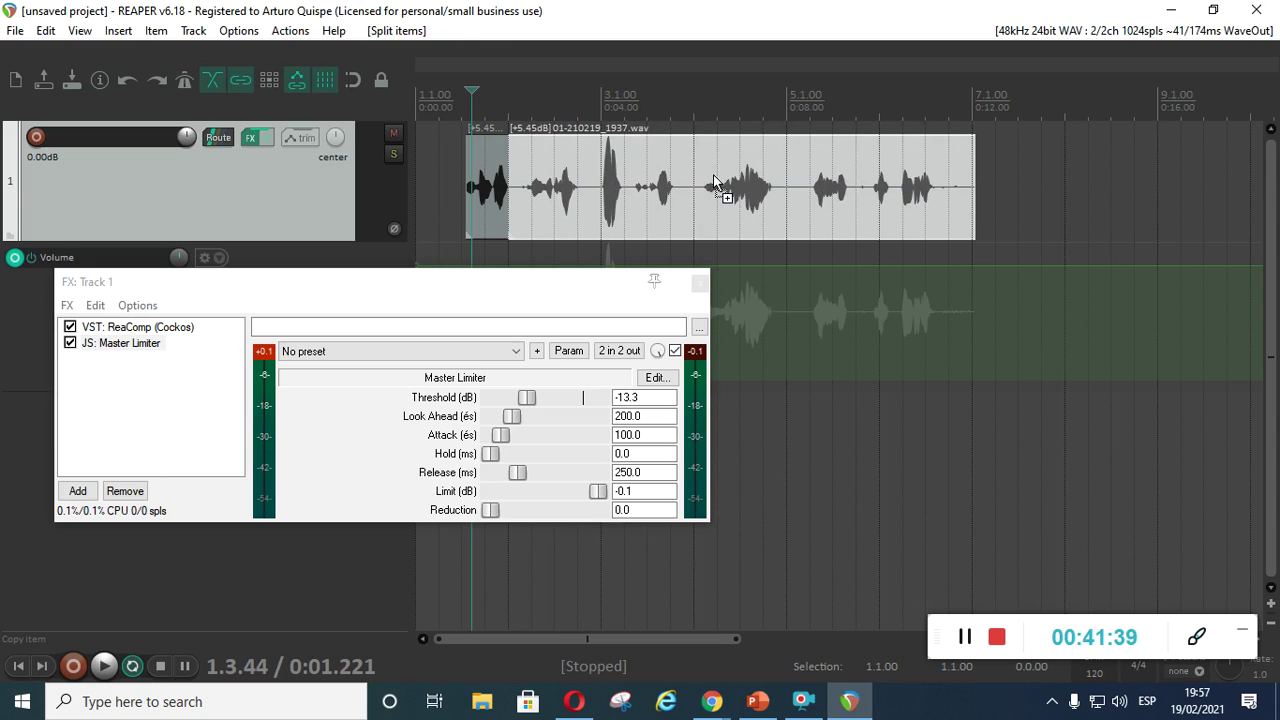
left_click(844, 172)
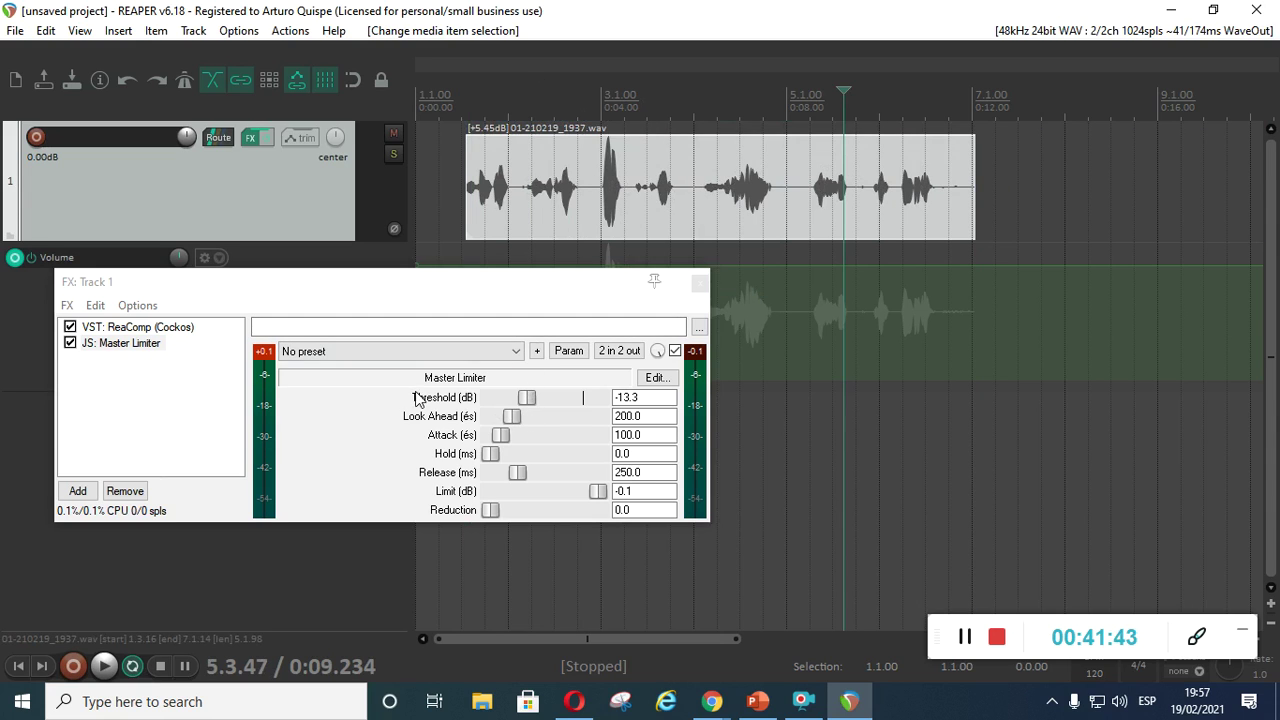
Step: Reset the peak meter, set the Master Limiter threshold to -3.0 dB, and play the clip from its beginning
left_click(266, 357)
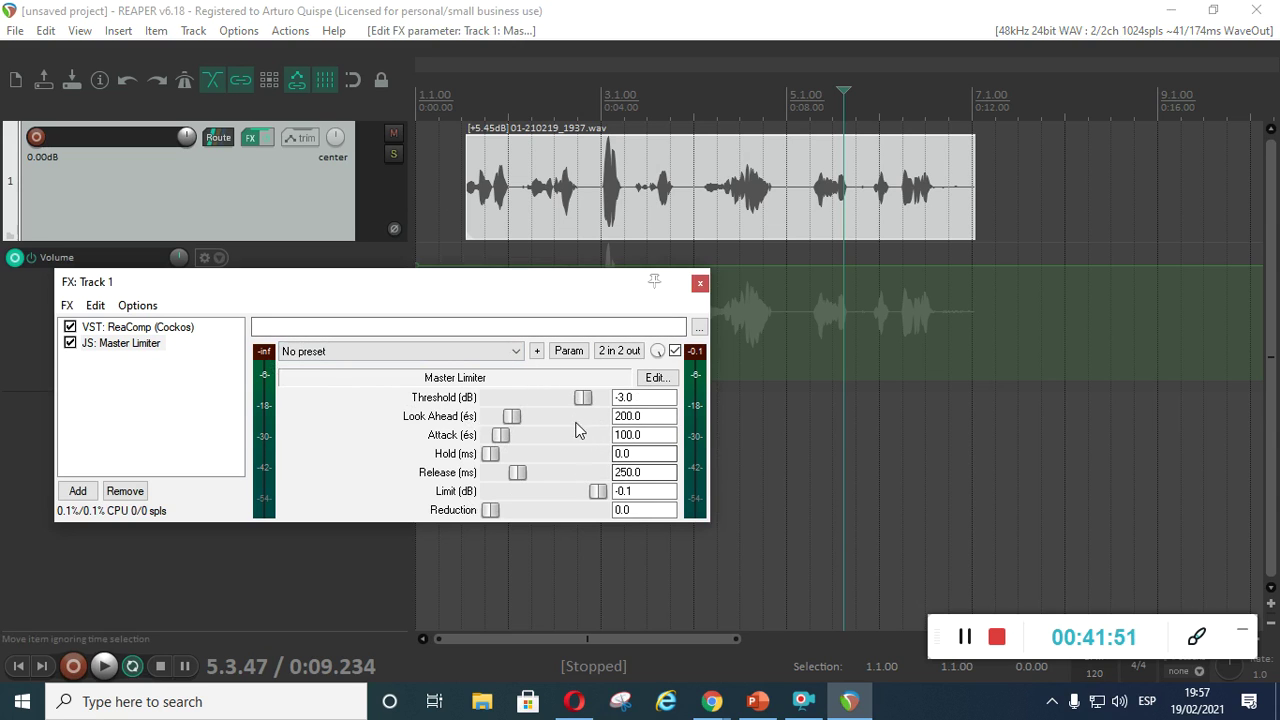
left_click(462, 87)
key("space")
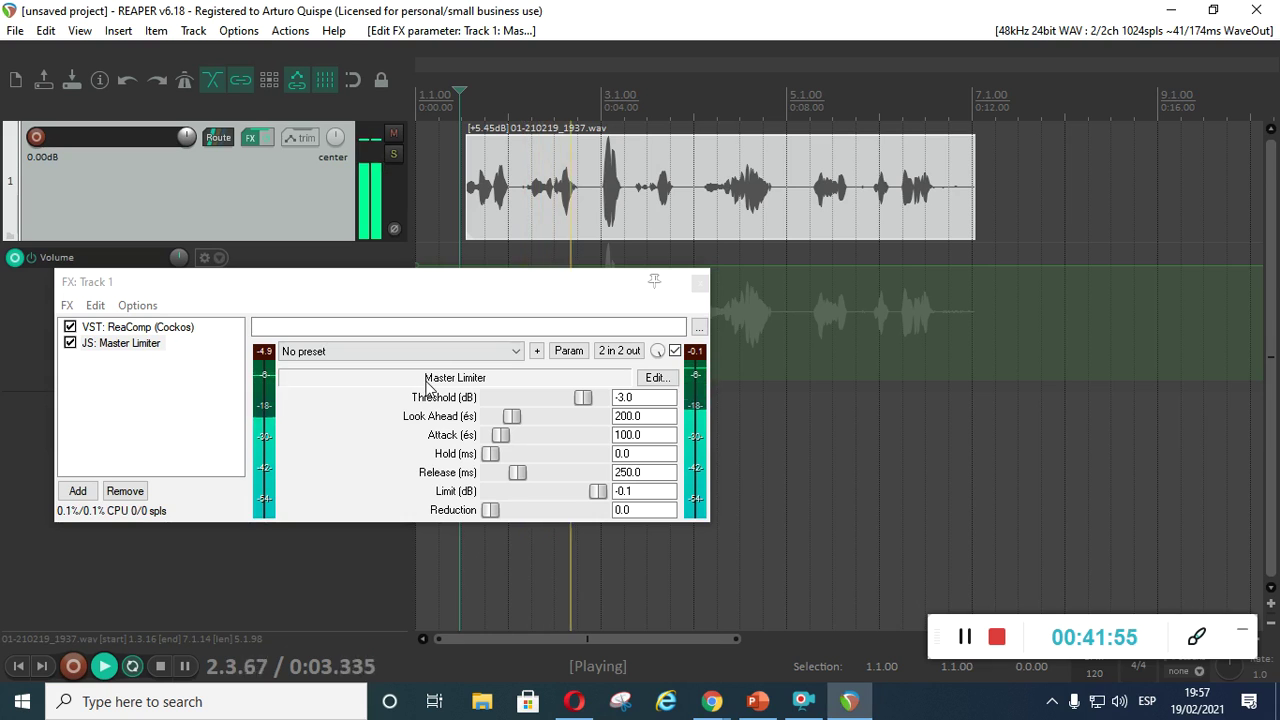
key("space")
Step: Make a time selection spanning the whole first voice clip, from about 0:01 to 0:12.3
left_click_drag(500, 297, 577, 331)
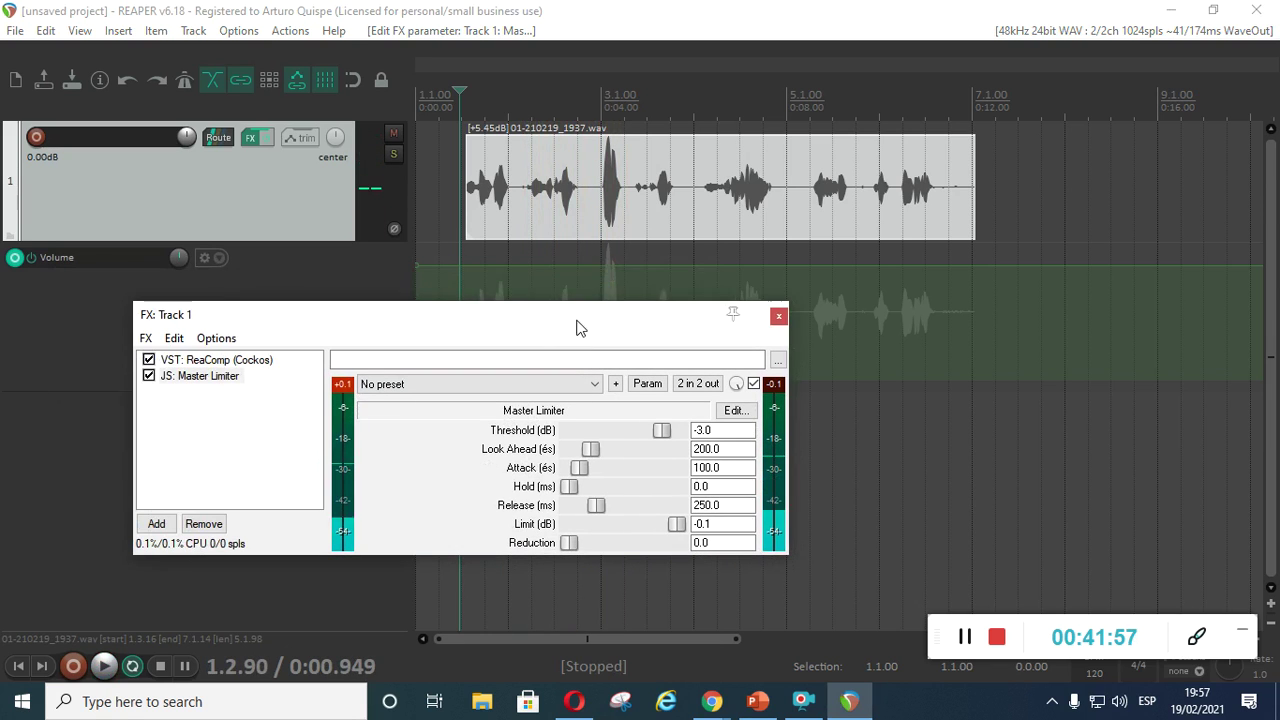
left_click_drag(462, 100, 987, 100)
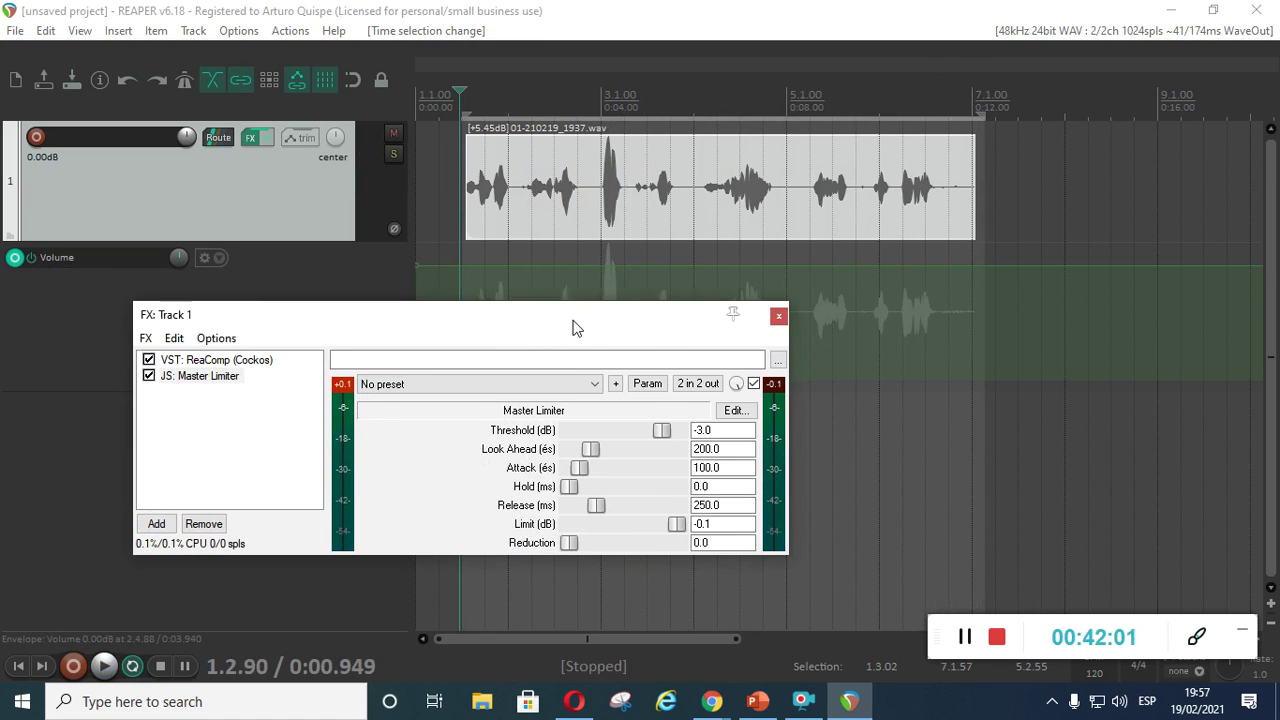
left_click(576, 328)
Step: Set up a render to file with the Desktop as output directory and 001 as the file name
left_click(15, 30)
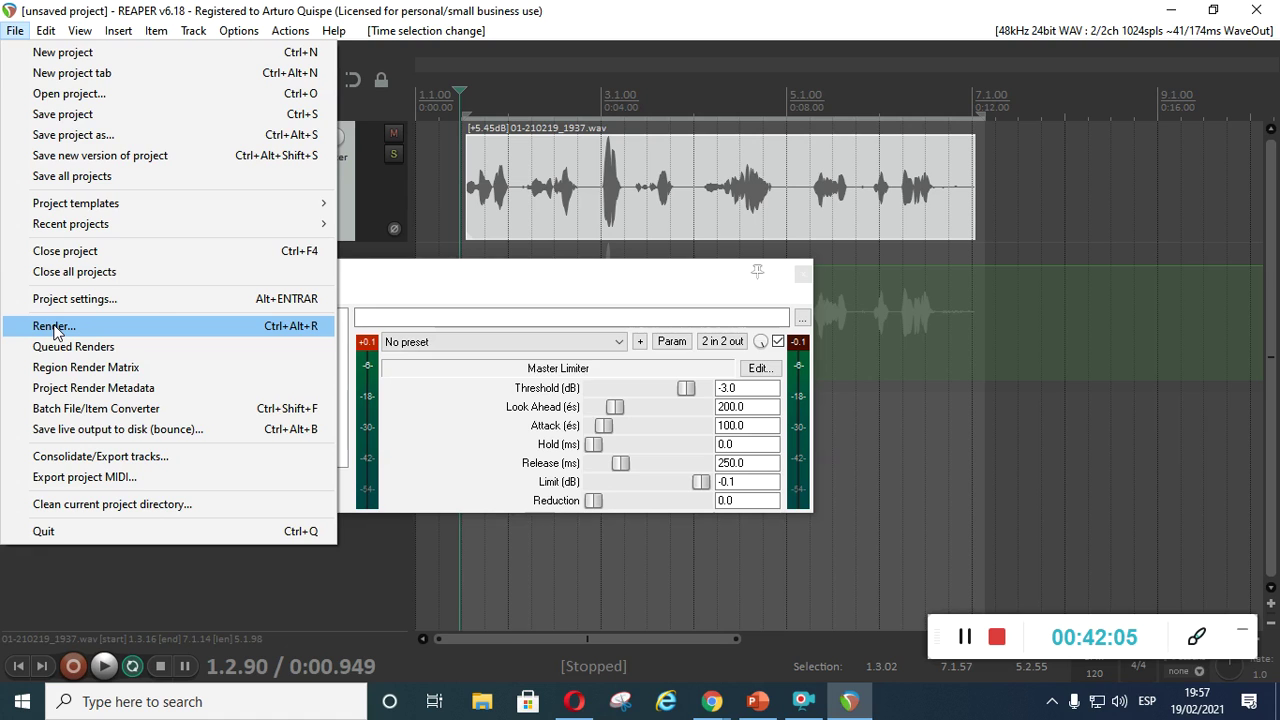
left_click(55, 328)
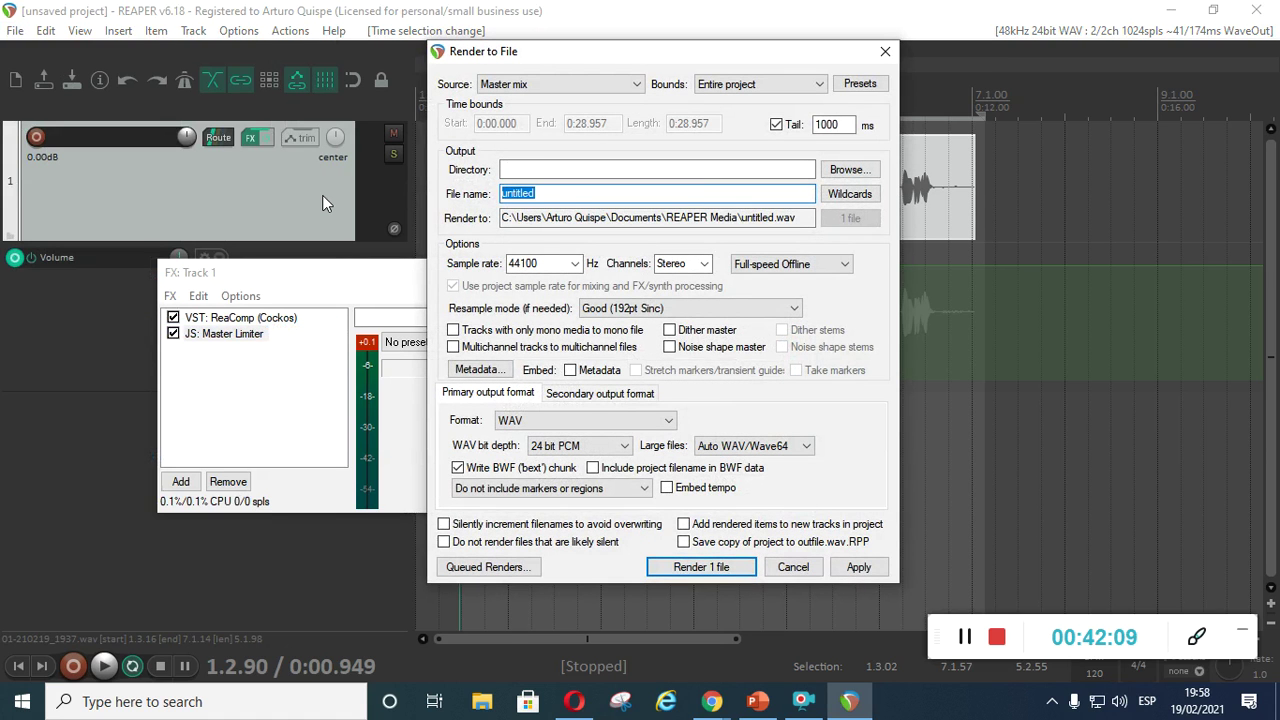
key("BackSpace")
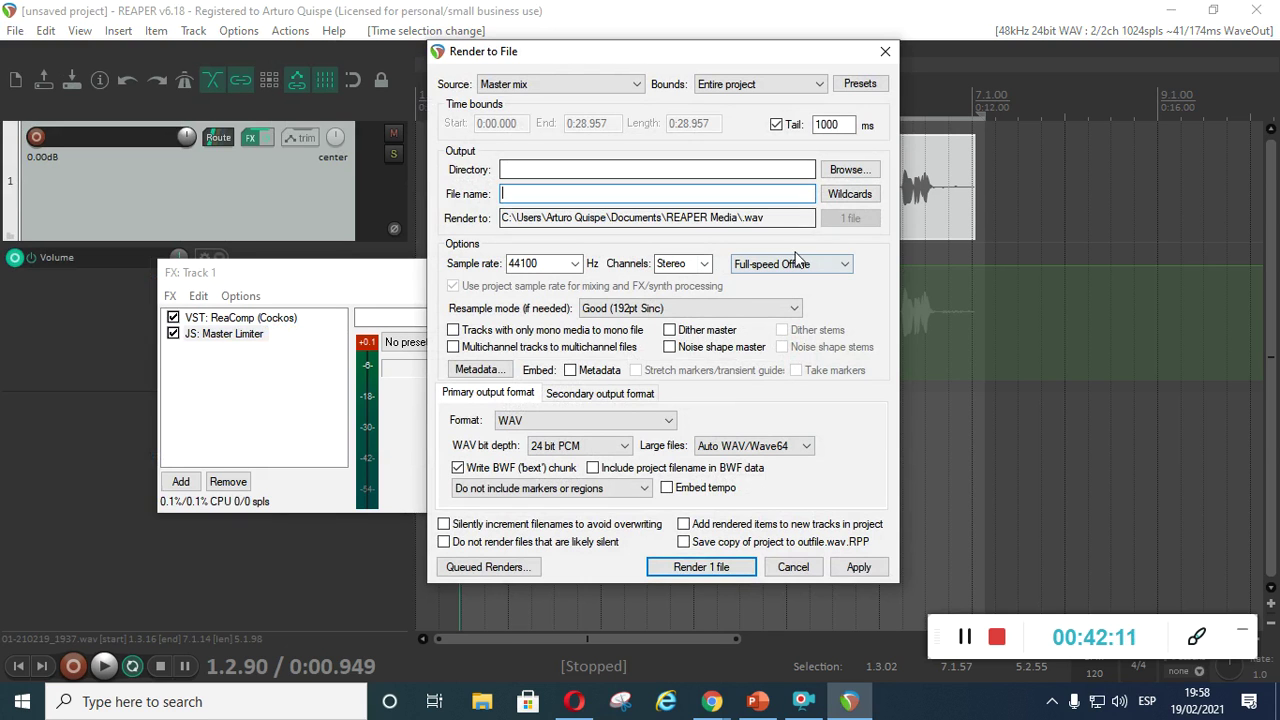
left_click(849, 169)
left_click(880, 192)
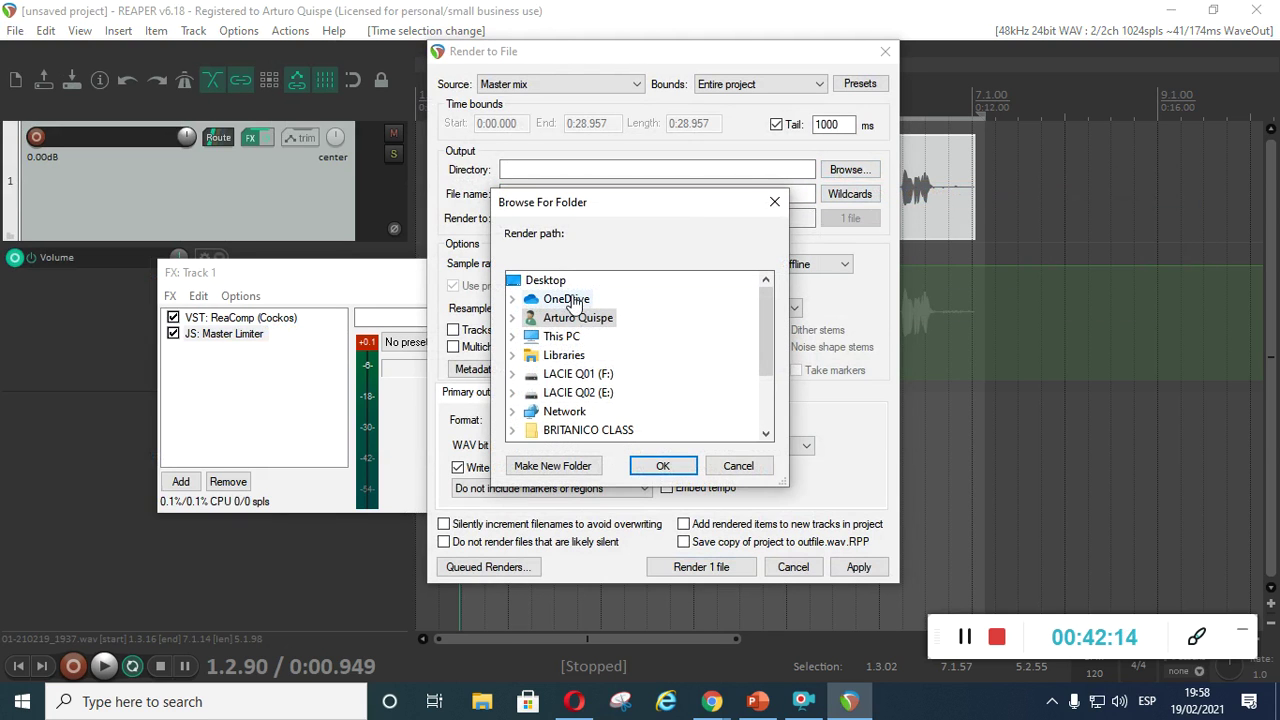
left_click(660, 466)
left_click(586, 194)
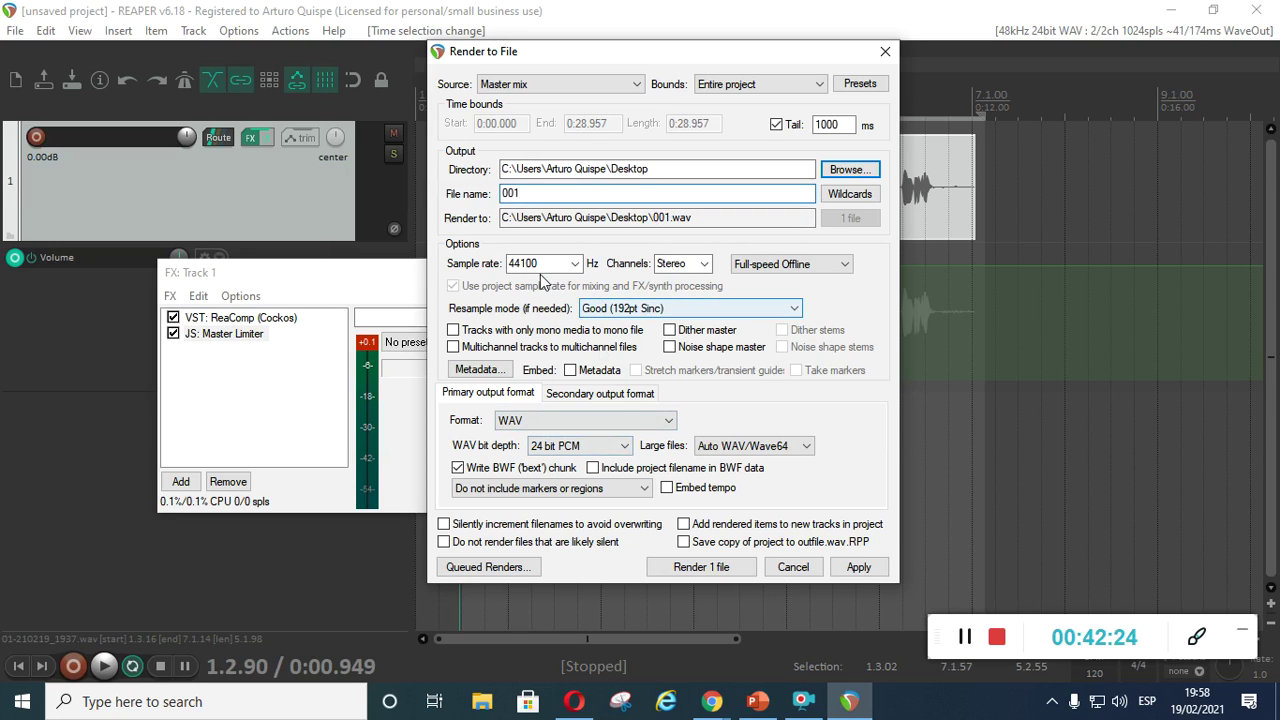
Step: Limit the render bounds to the time selection and render the WAV file
left_click(767, 83)
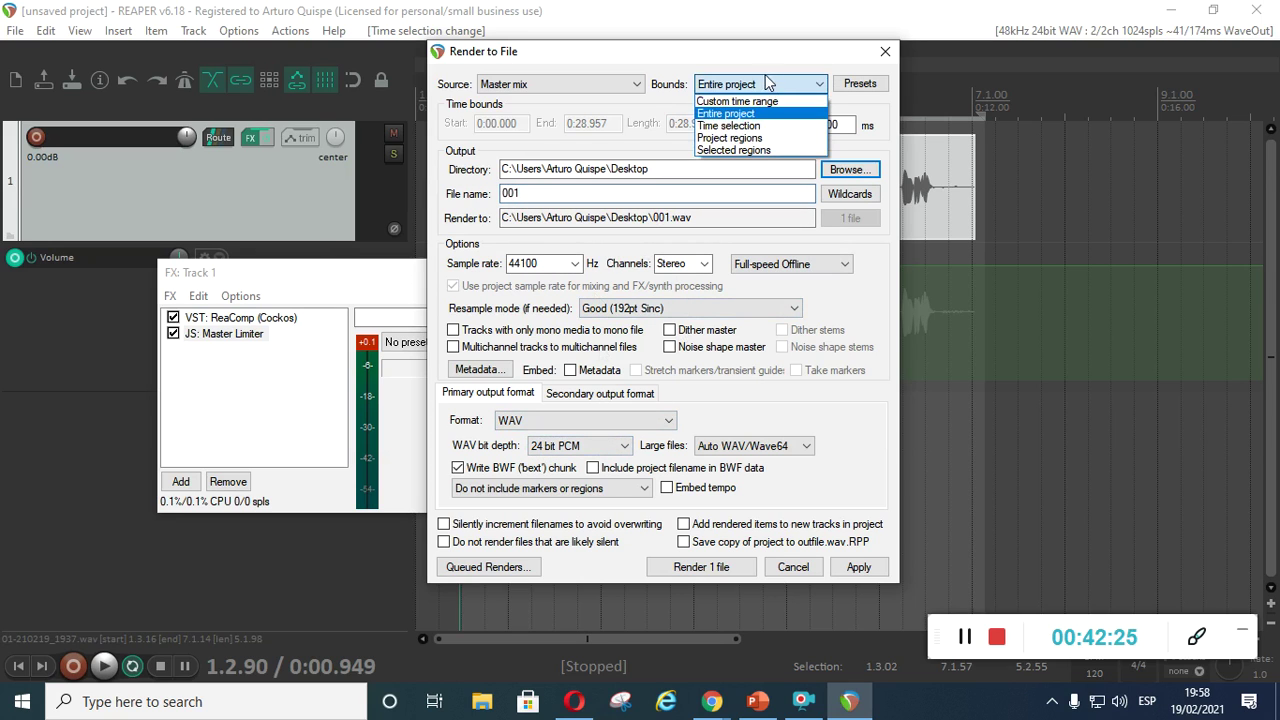
left_click(729, 126)
left_click(701, 567)
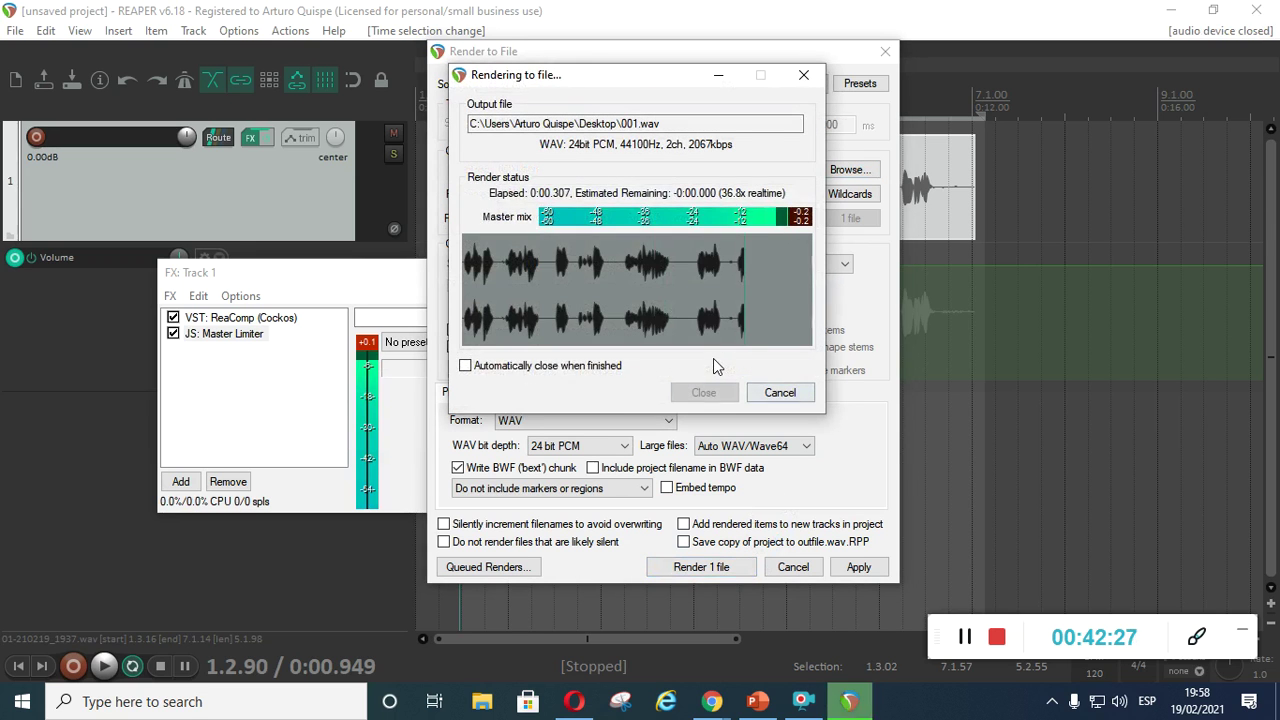
Step: Show the rendered 001.wav in its folder and try to bring it into the project from there
left_click(568, 397)
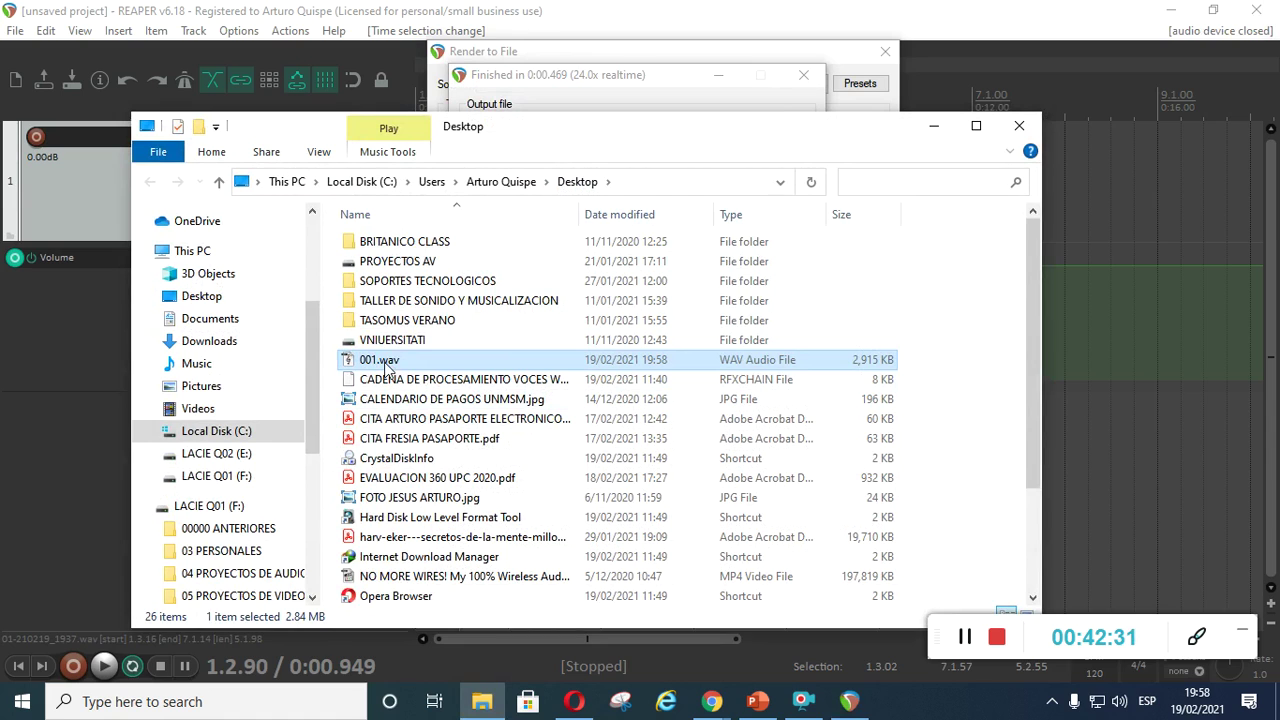
left_click_drag(386, 366, 1108, 306)
left_click_drag(1128, 441, 1112, 461)
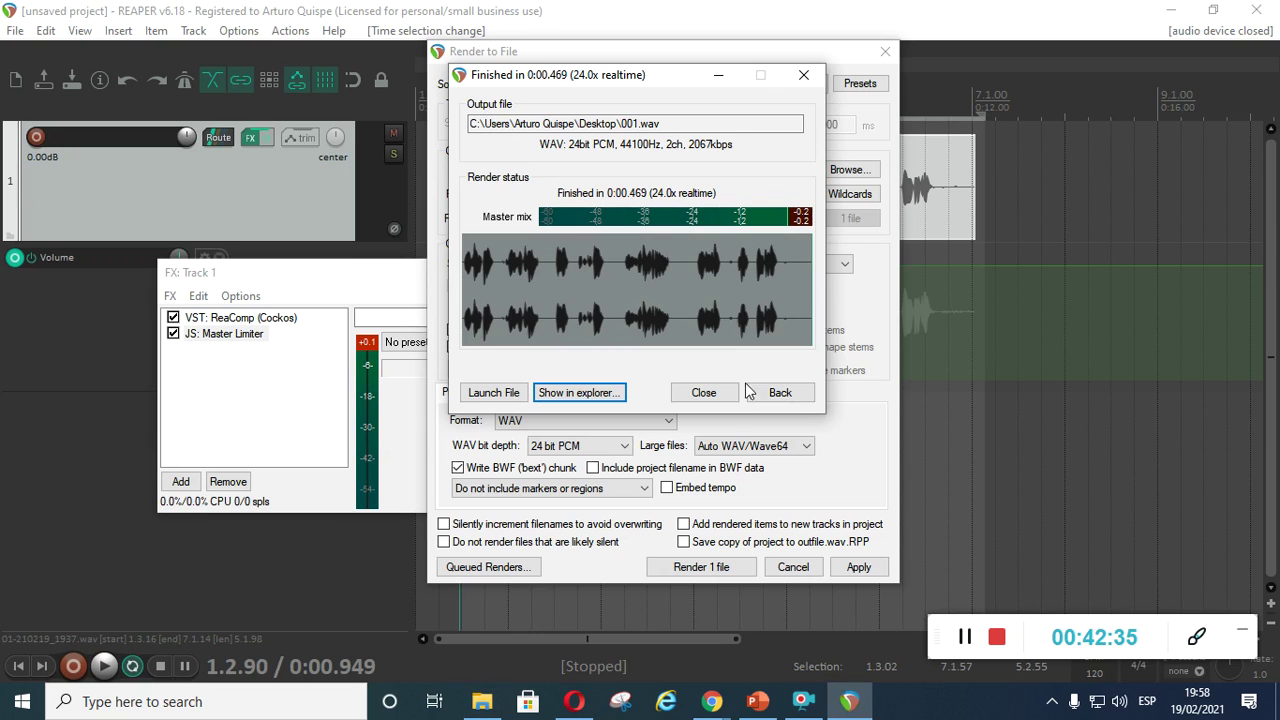
Step: Close the finished render and import 001.wav from the Windows desktop onto a new track, placed just after the voice clip
left_click(713, 394)
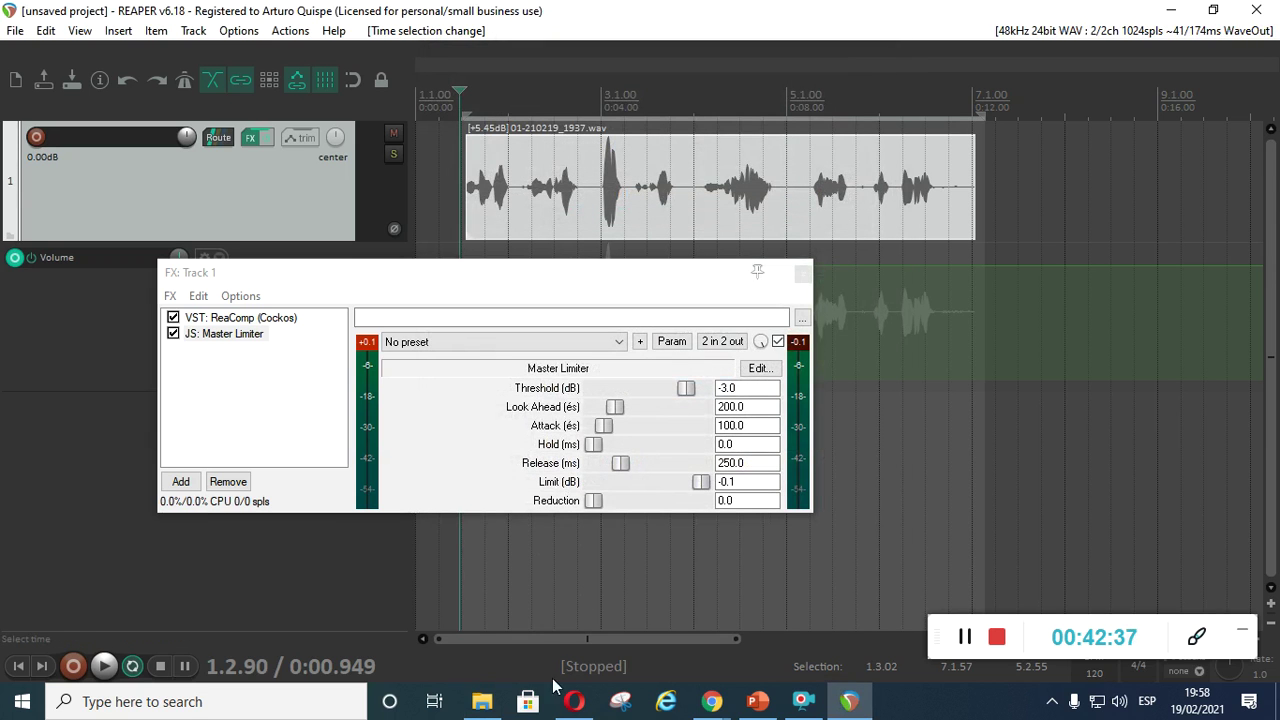
left_click(1171, 10)
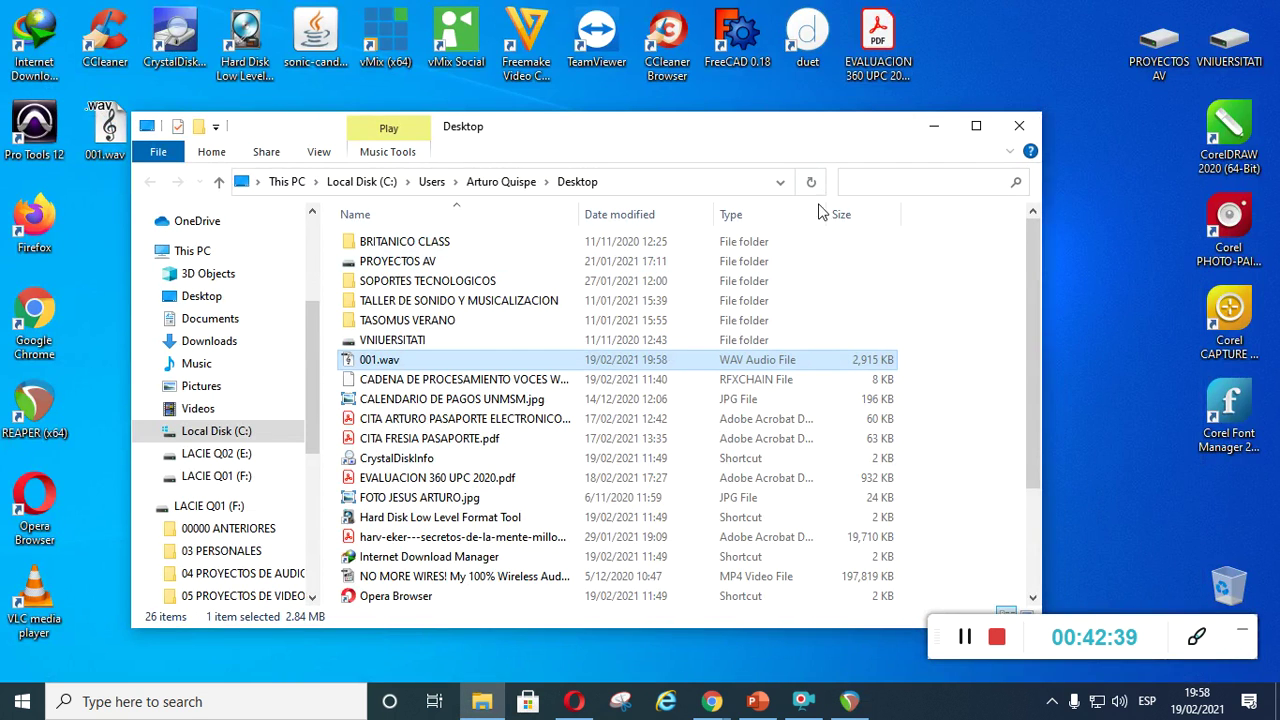
left_click(1022, 123)
left_click_drag(112, 140, 988, 440)
Step: Hide the first track's volume envelope and increase the height of the 001 track
left_click_drag(651, 277, 427, 412)
key("v")
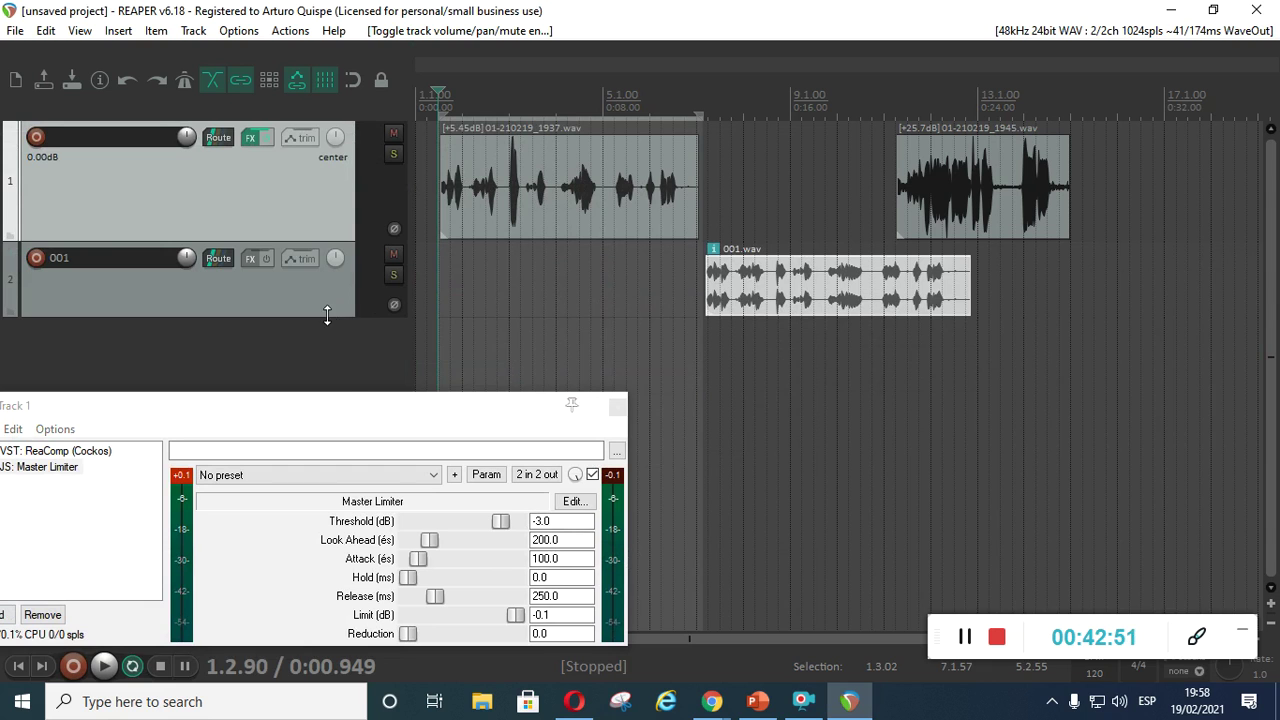
left_click_drag(327, 315, 318, 410)
Step: Delete the second recording, 01-210219_1945.wav, from the first track
left_click(955, 163)
key("Delete")
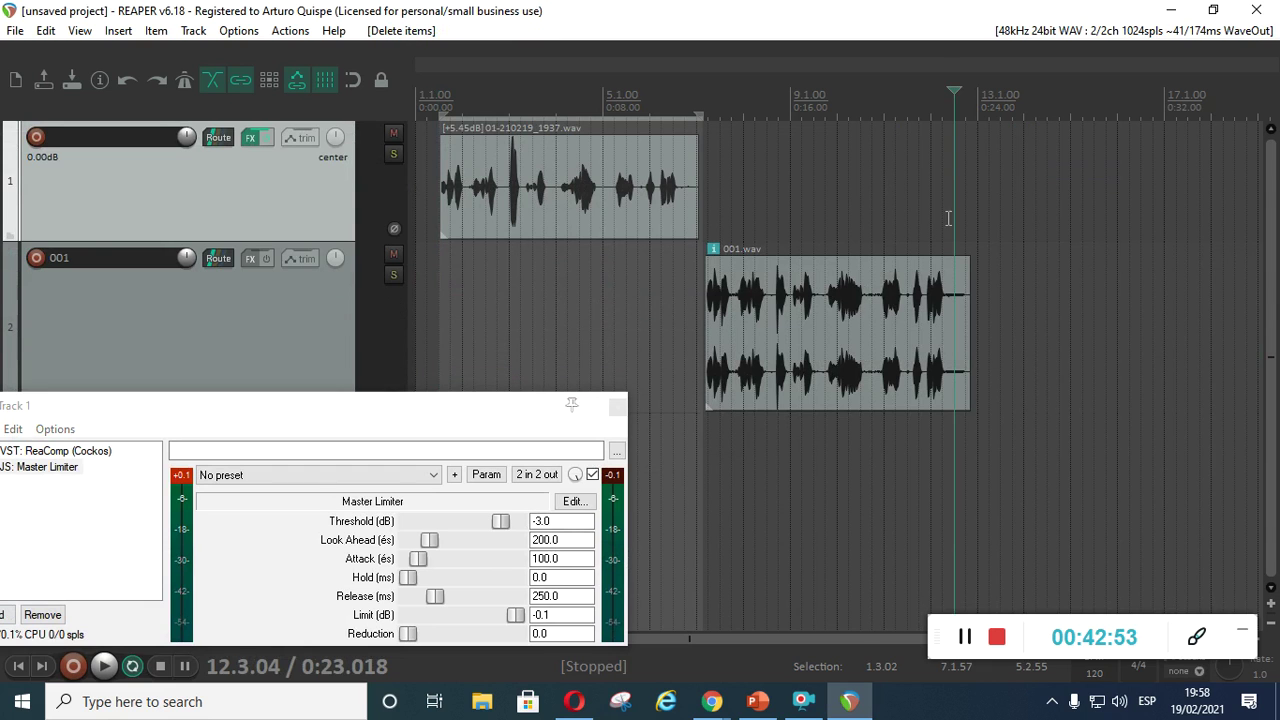
left_click(632, 281)
Step: Set the 001.wav item's take channel mode to Mono (Left)
left_click(757, 323)
scroll(829, 337, "up", 2)
right_click(829, 337)
mouse_move(887, 104)
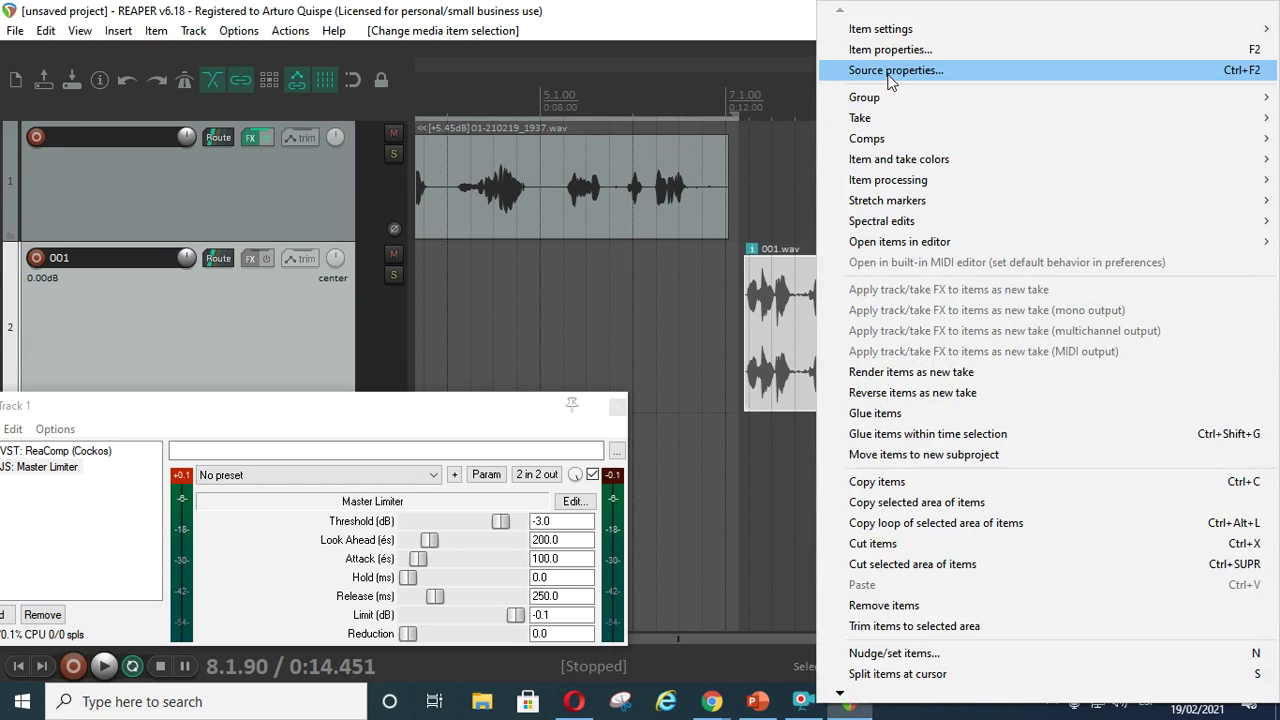
left_click(152, 31)
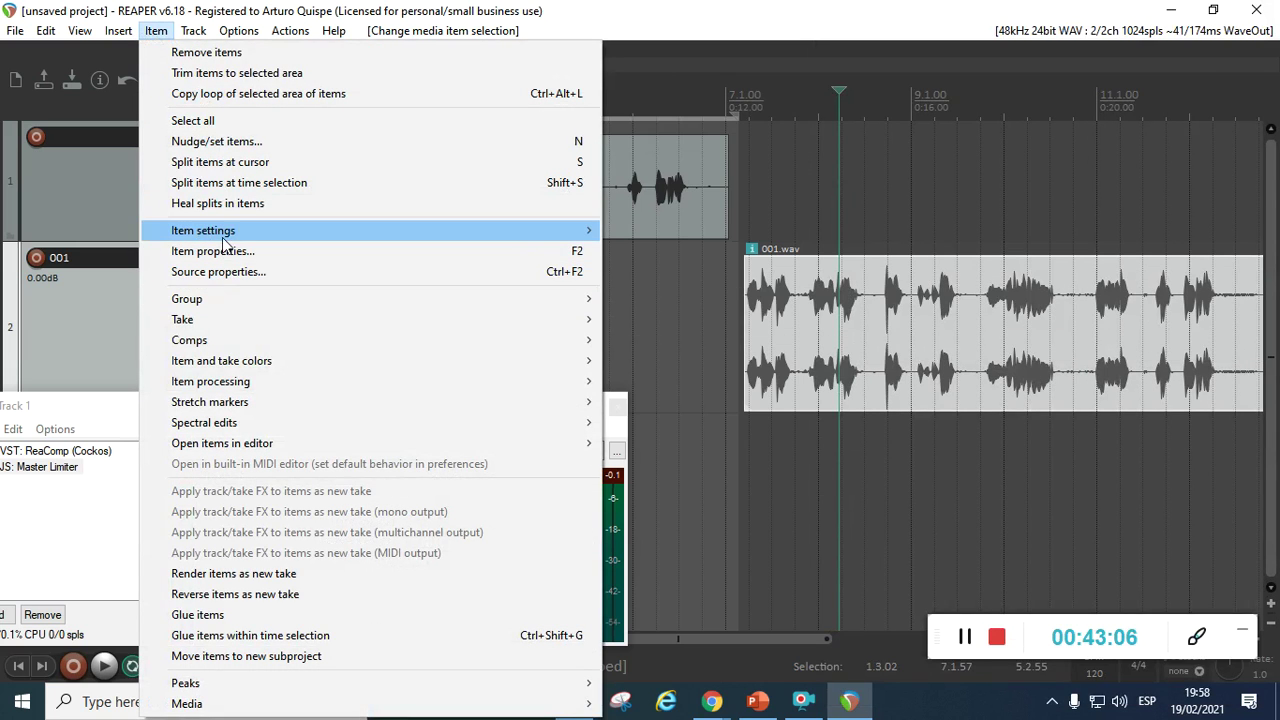
mouse_move(344, 236)
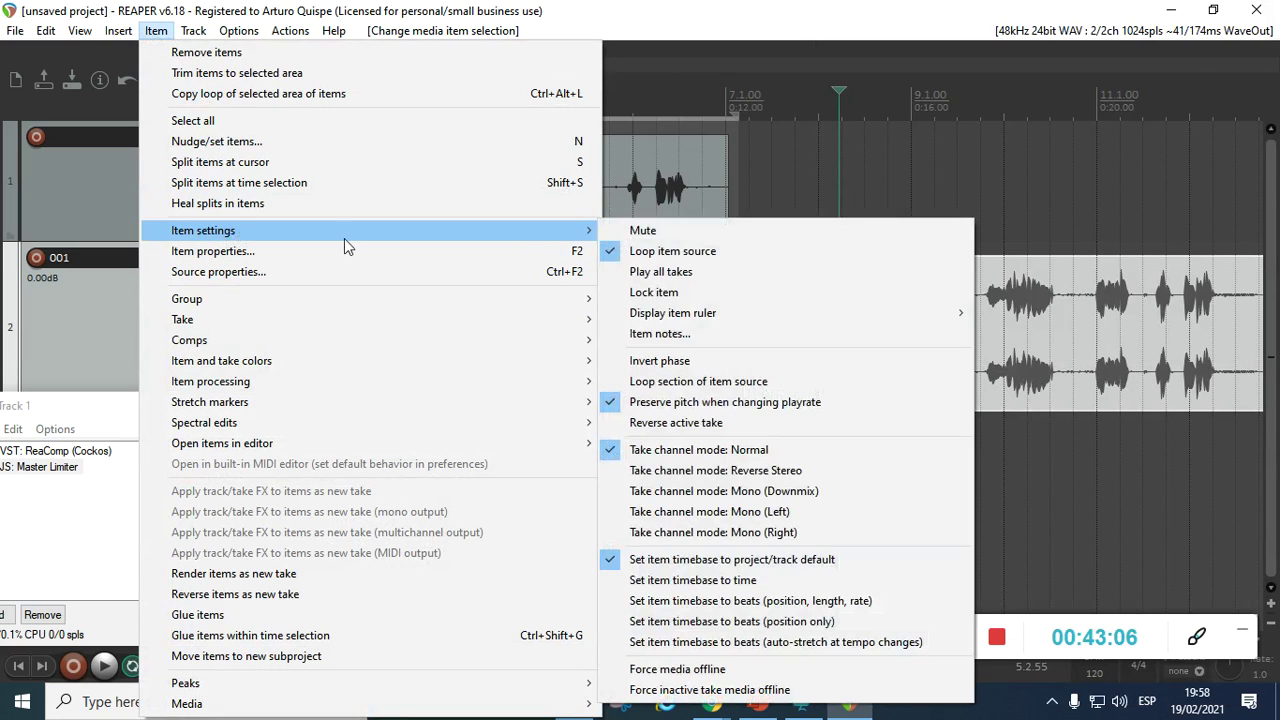
left_click(720, 511)
left_click(786, 325)
scroll(786, 325, "down", 3)
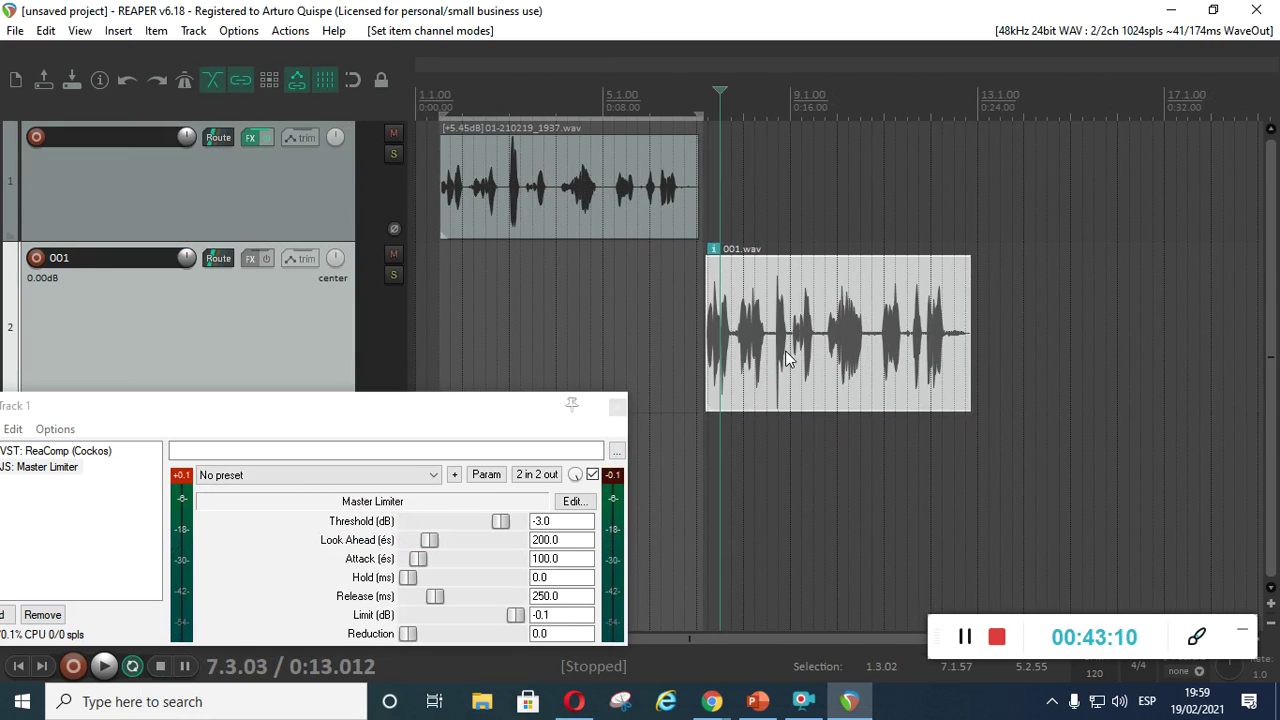
Step: Move the 001.wav item back beneath the original voice clip, starting at about 1 second
left_click_drag(832, 332, 537, 312)
left_click(537, 306)
scroll(537, 306, "up", 3)
left_click_drag(728, 335, 813, 337)
left_click(589, 330)
scroll(589, 330, "up", 3)
left_click(682, 340)
scroll(682, 340, "up", 3)
left_click_drag(788, 330, 668, 325)
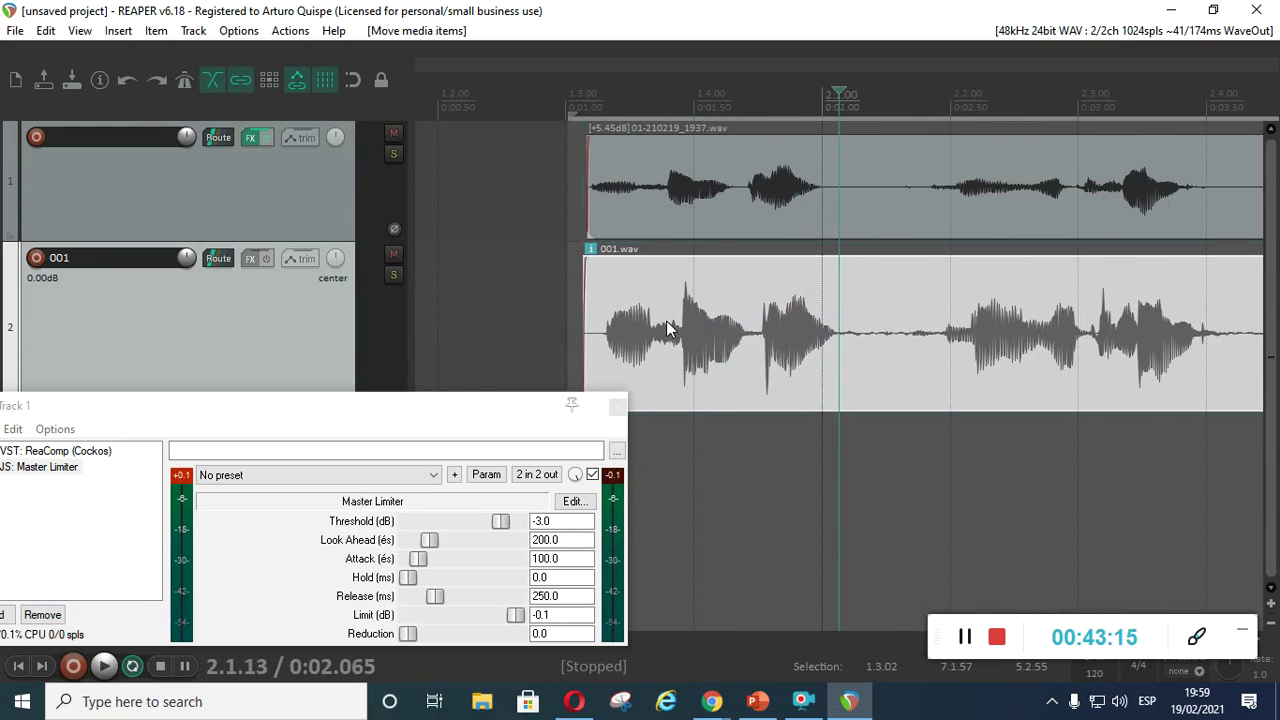
Step: Fine-tune the position of 001.wav so its waveform lines up with the original voice clip
scroll(666, 320, "up", 3)
left_click(880, 340)
left_click(749, 337)
scroll(749, 337, "up", 3)
left_click_drag(740, 345, 673, 339)
scroll(826, 362, "down", 6)
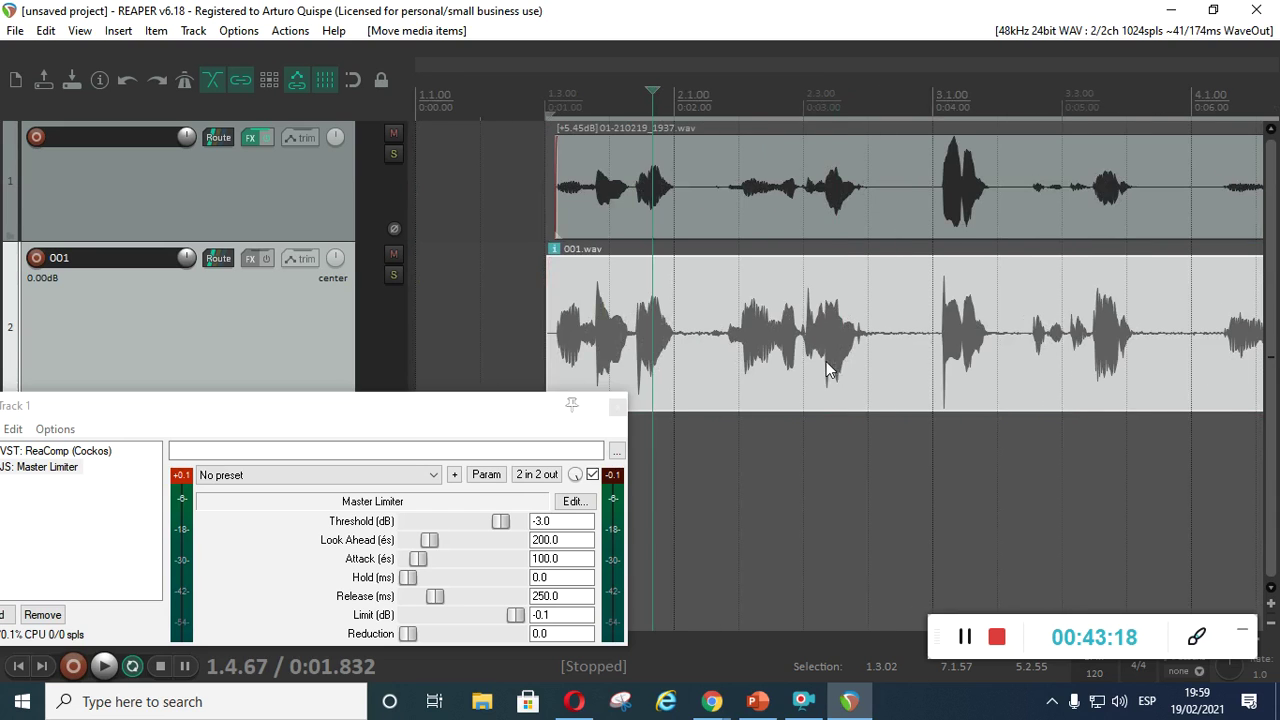
Step: Compare the 001.wav waveform with the original clip, examining the loud peak near 4 seconds and the remaining phrases
left_click(959, 331)
scroll(941, 359, "up", 3)
scroll(776, 348, "up", 4)
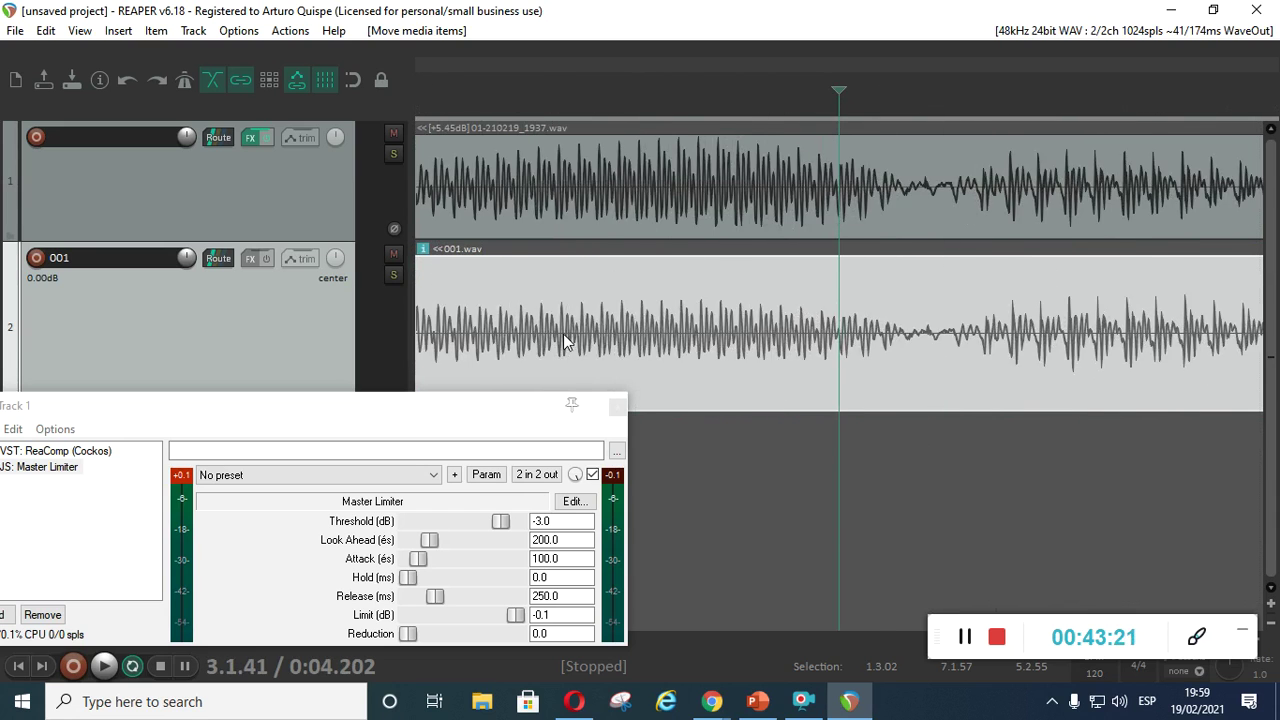
scroll(675, 288, "down", 3)
scroll(723, 329, "down", 8)
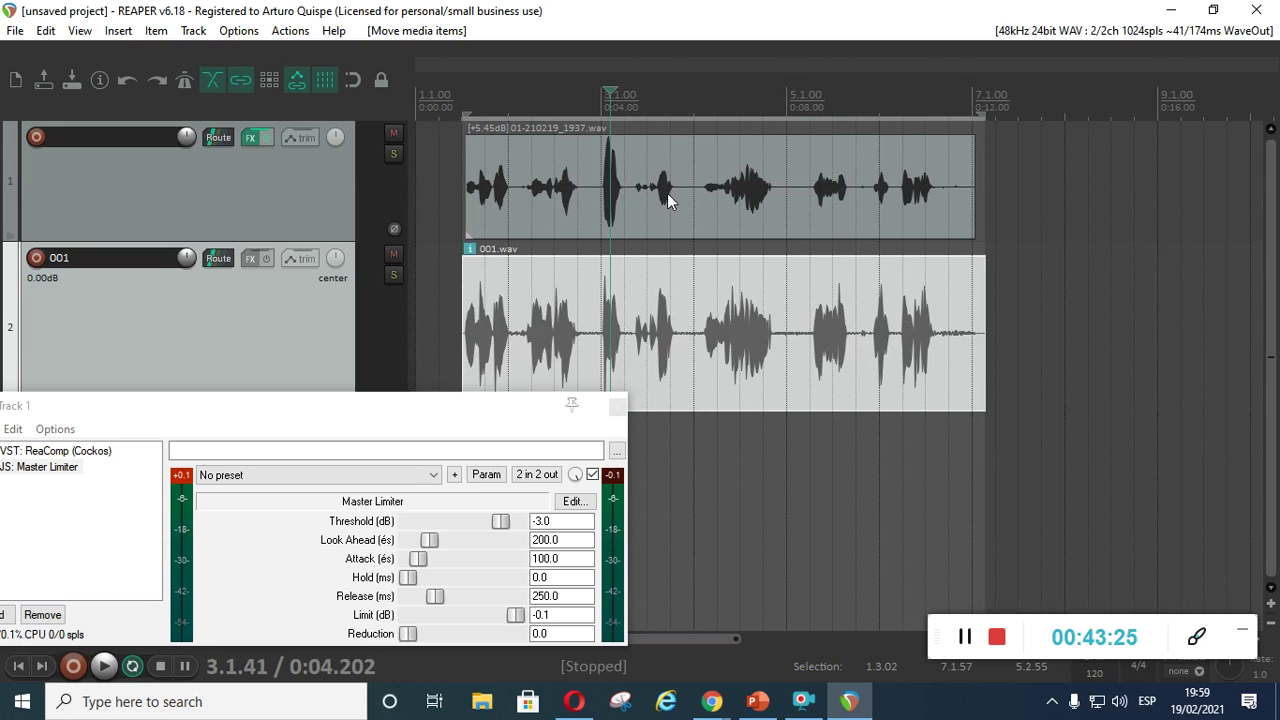
left_click(520, 330)
left_click(690, 330)
left_click(727, 200)
left_click(739, 311)
scroll(703, 356, "down", 2)
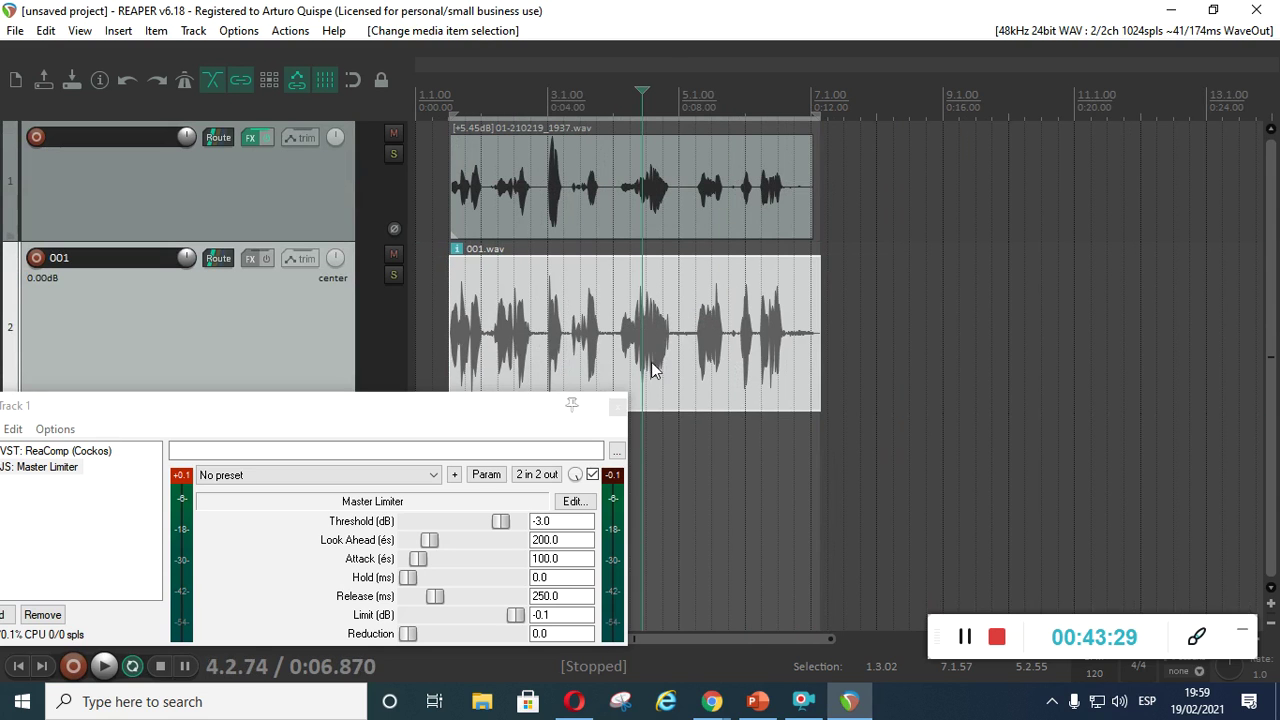
Step: Reduce the height of track 001 and mute it
left_click_drag(363, 396, 574, 447)
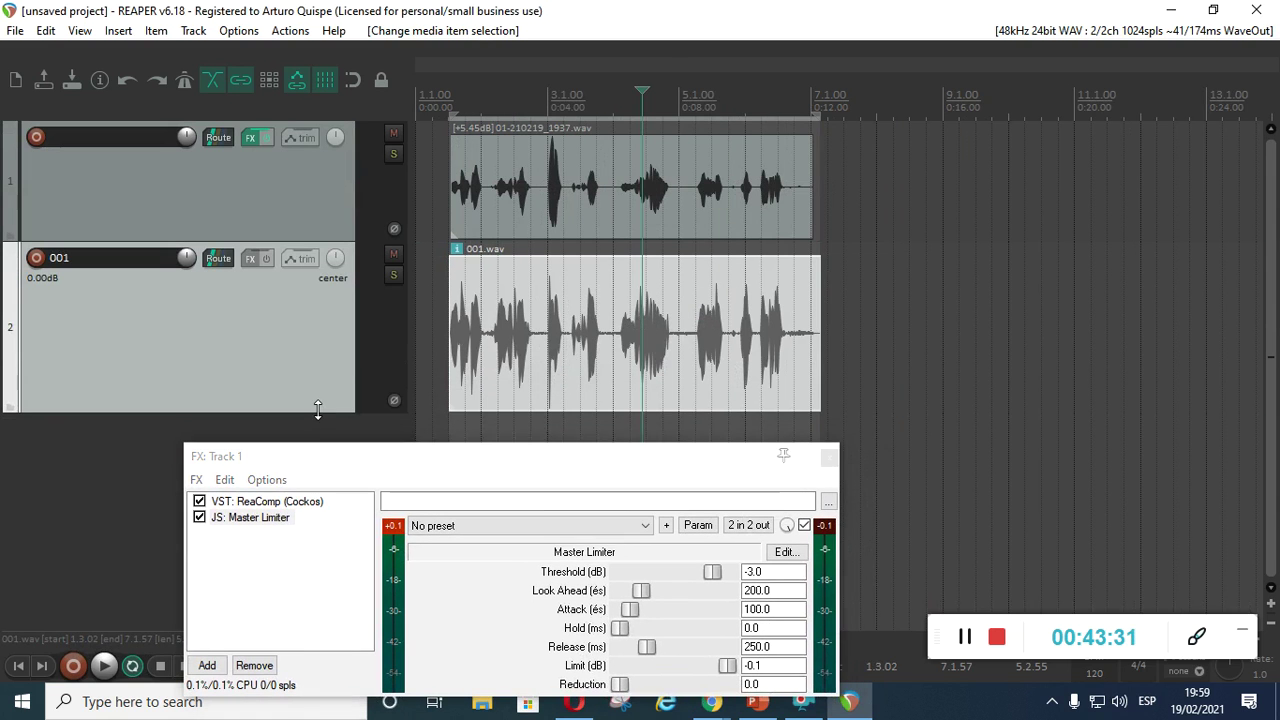
key("F5")
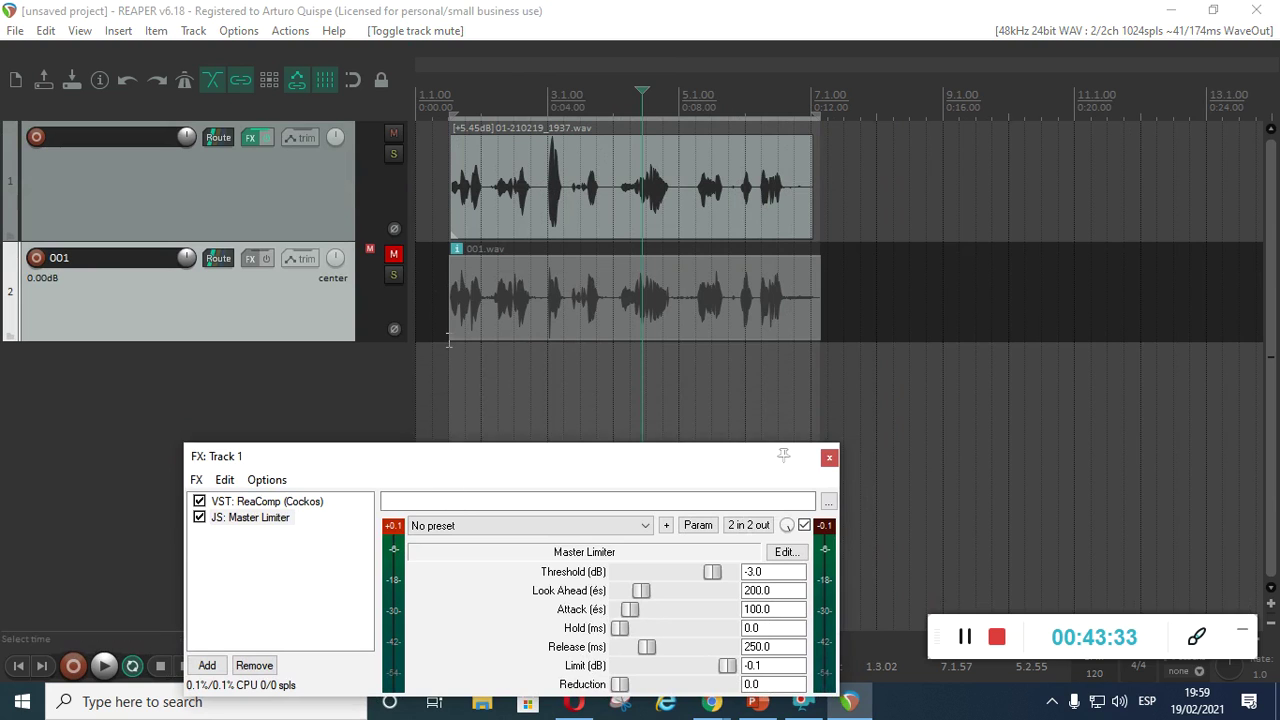
Step: Set the first track's Master Limiter threshold to -13.8 dB and play the voice clip briefly from its start
left_click_drag(503, 472, 446, 272)
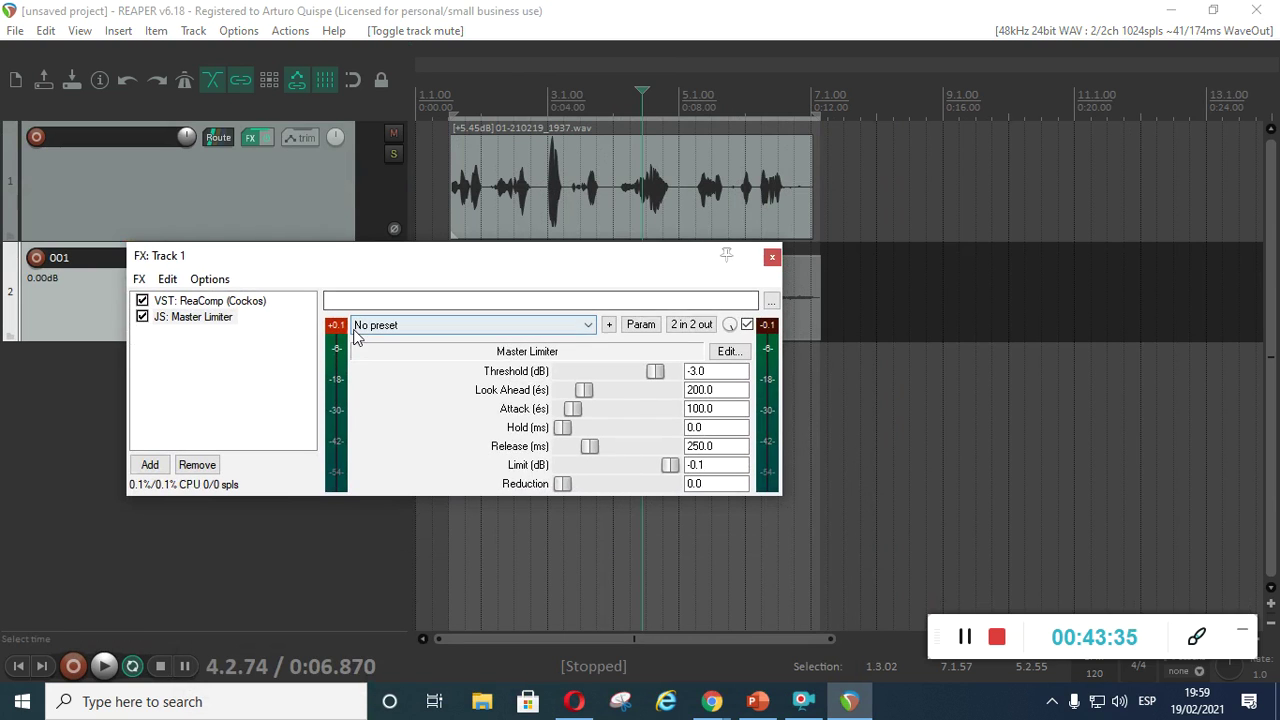
left_click(590, 371)
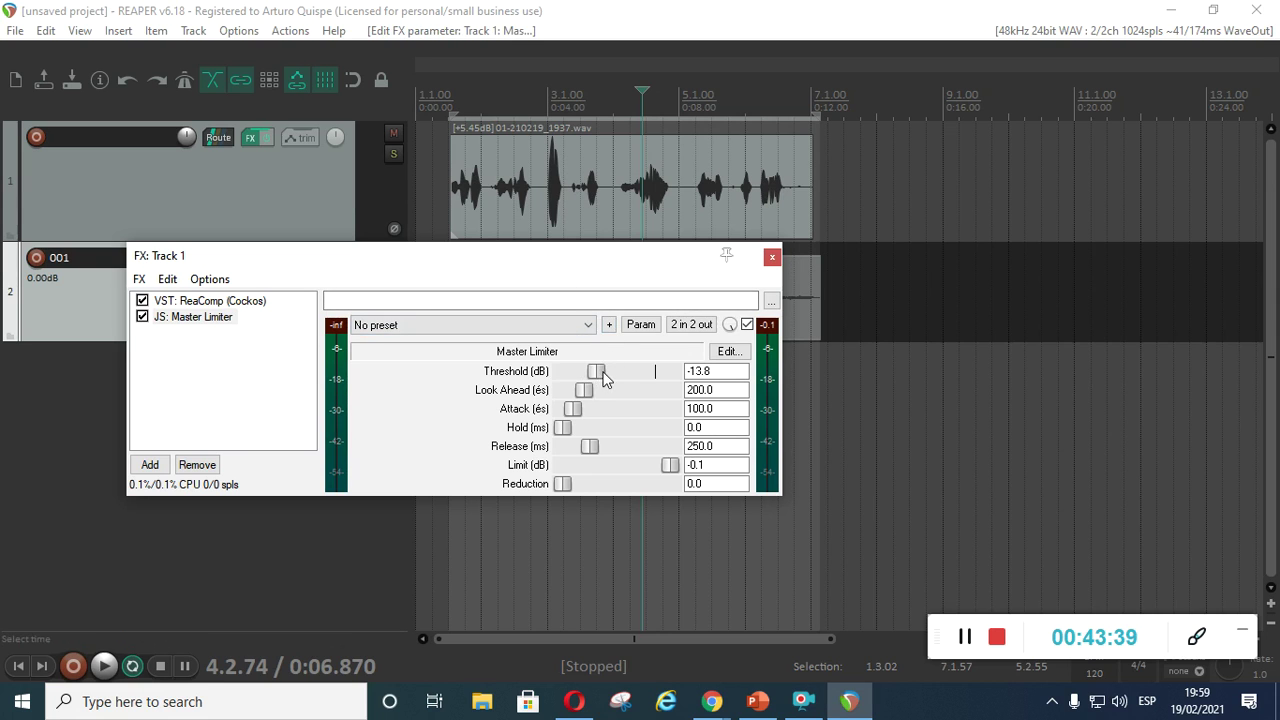
left_click(440, 95)
key("space")
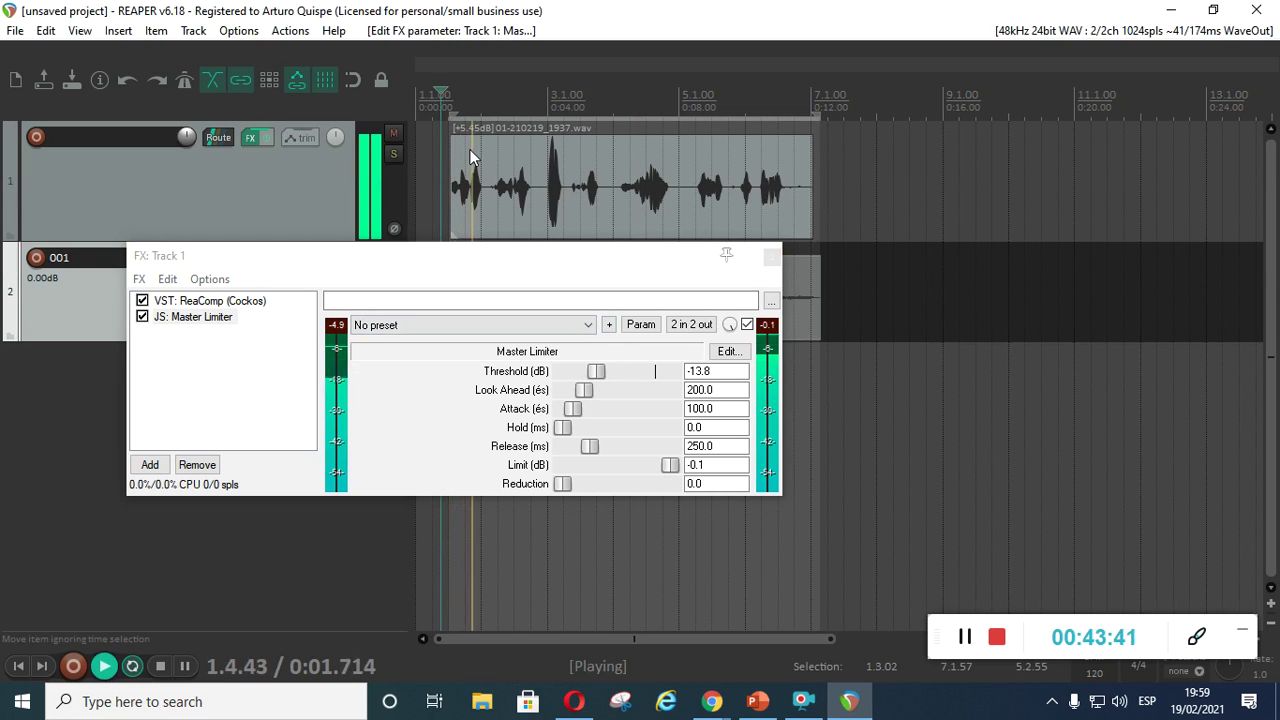
key("space")
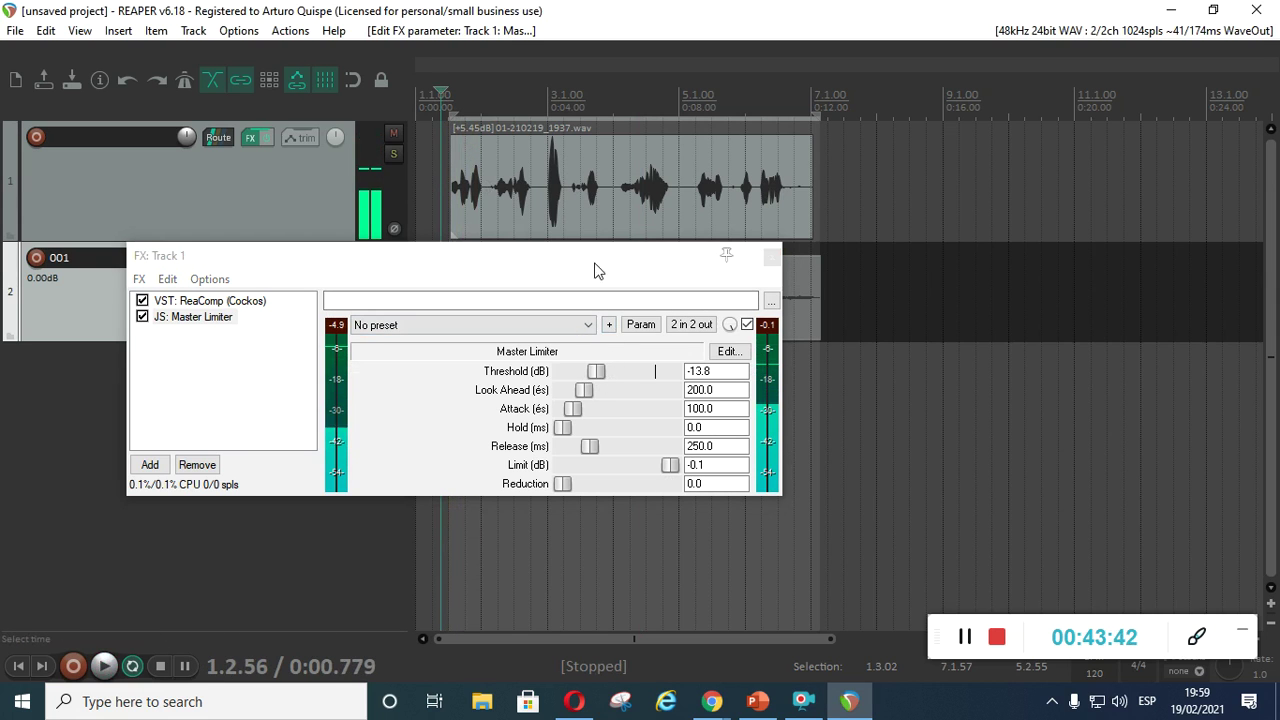
left_click(15, 30)
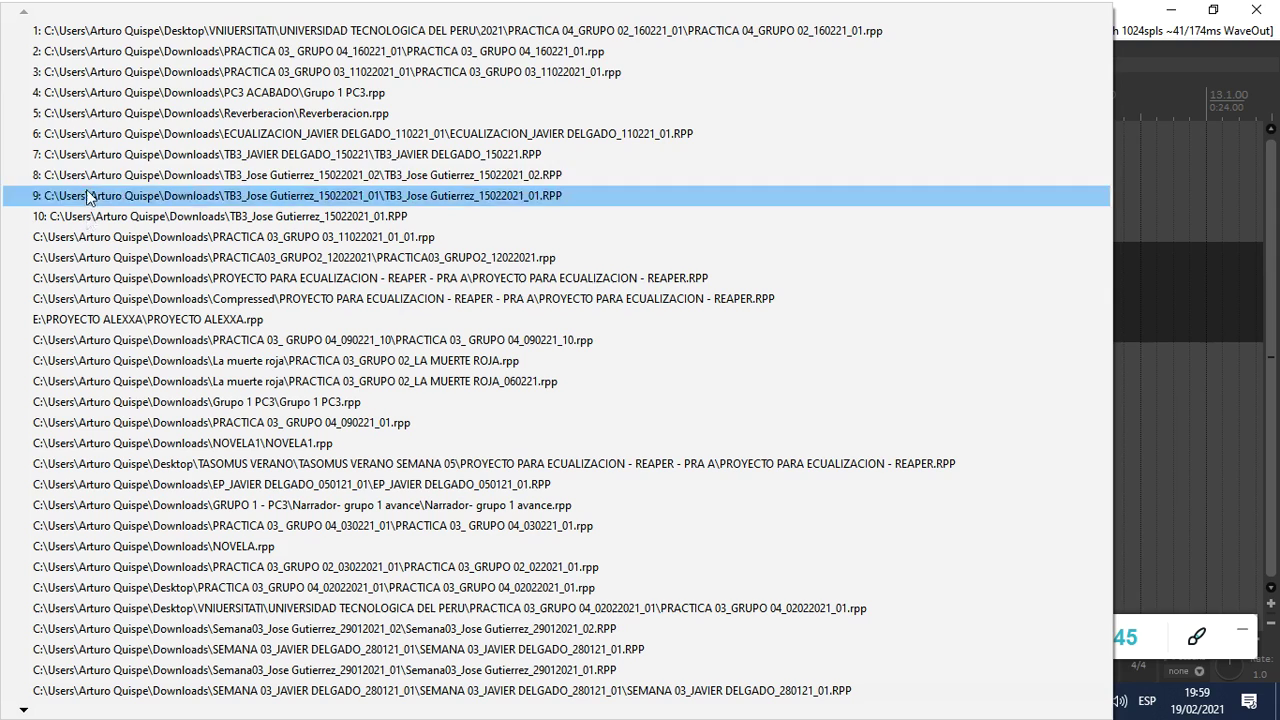
mouse_move(92, 222)
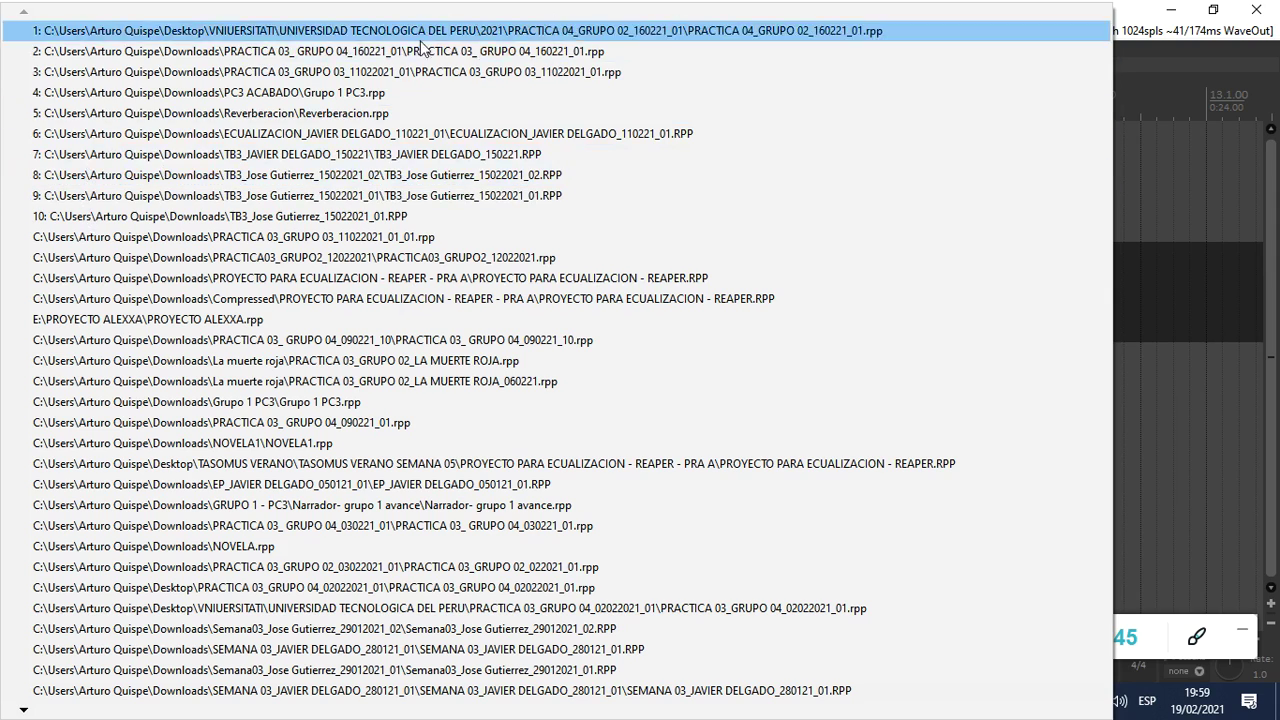
key("Escape")
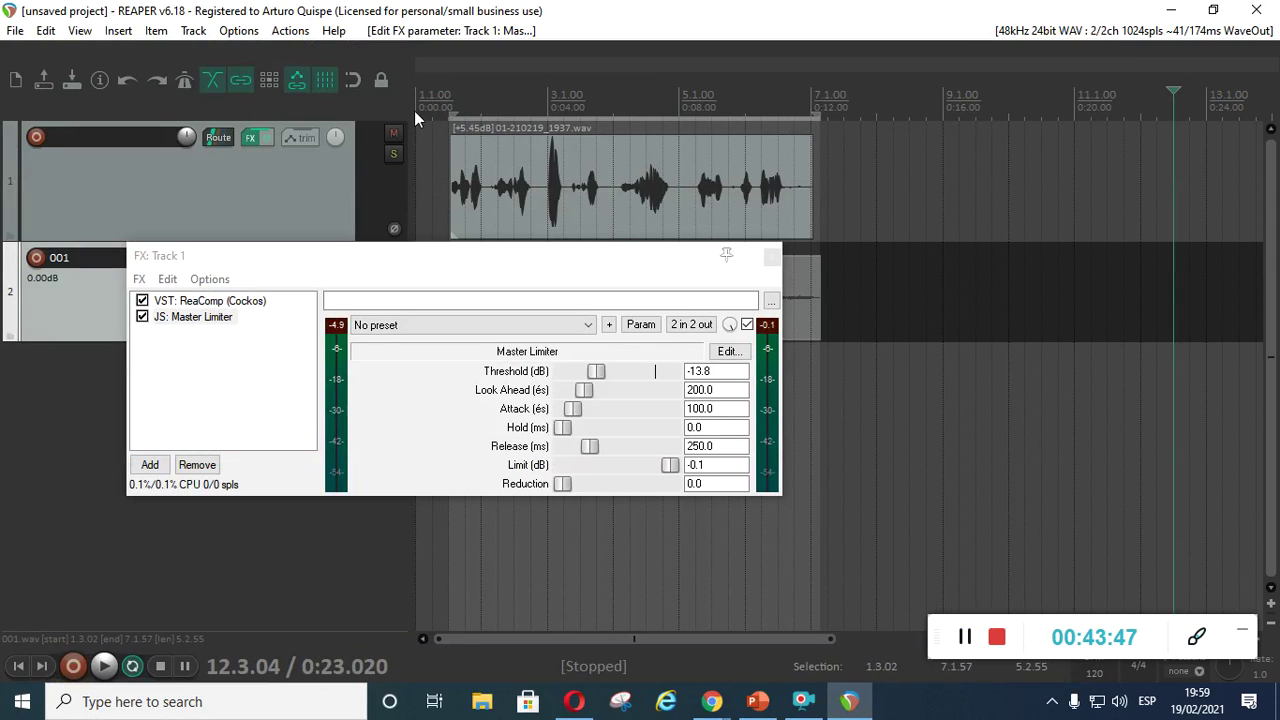
Step: Render the time selection of the master mix to the desktop as a WAV file named 002
left_click(16, 31)
left_click(60, 323)
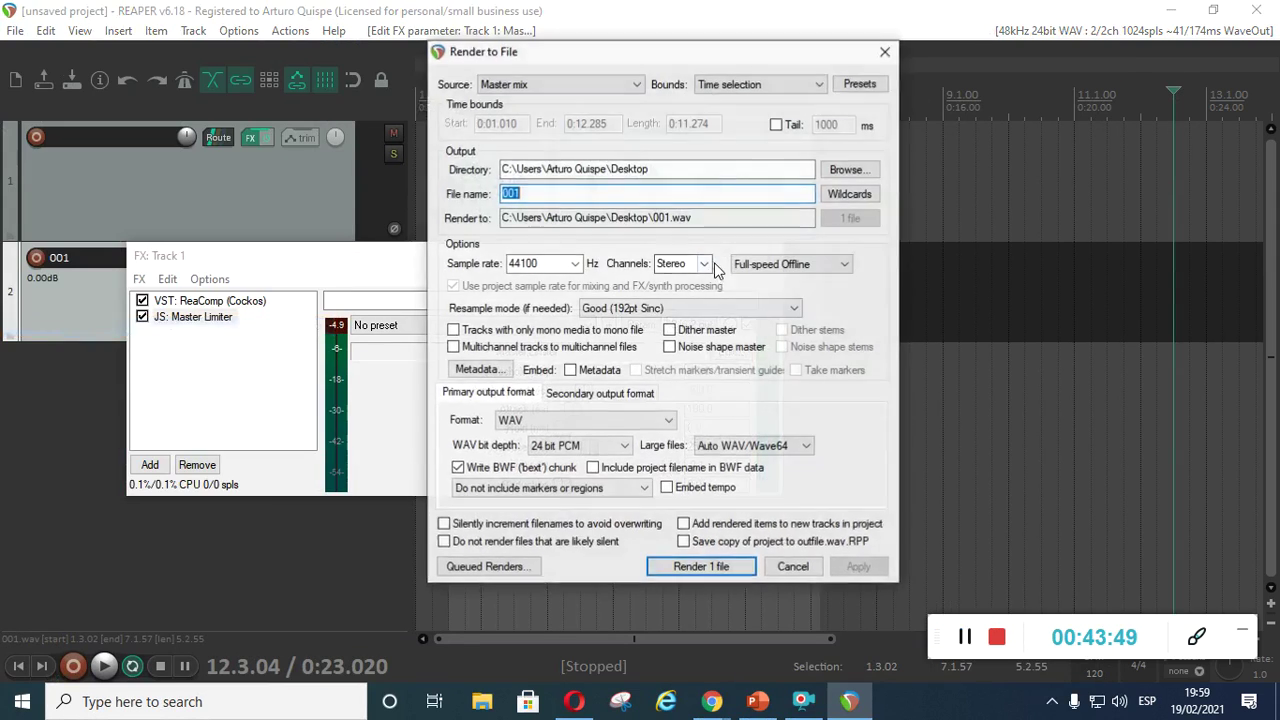
left_click(588, 189)
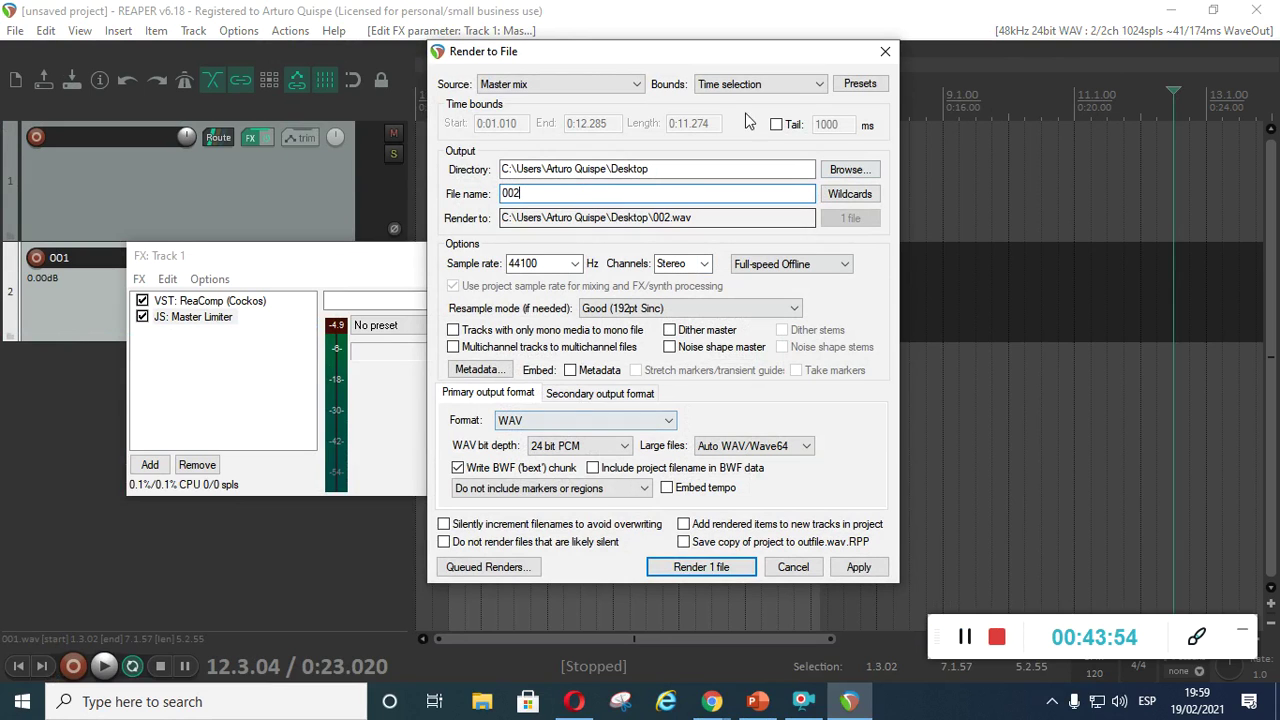
left_click(731, 572)
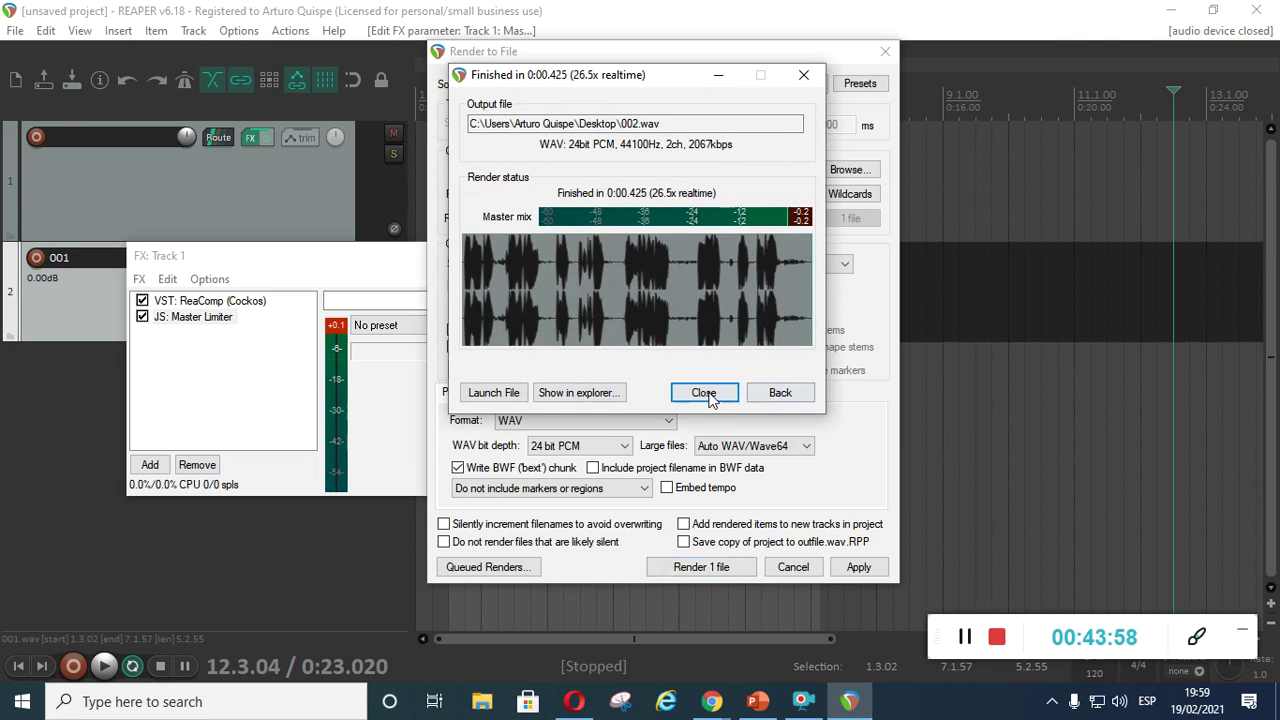
Step: Close the finished render and import 002.wav from the Windows desktop onto a new track below track 001, after the voice clip
left_click(704, 393)
left_click(1171, 10)
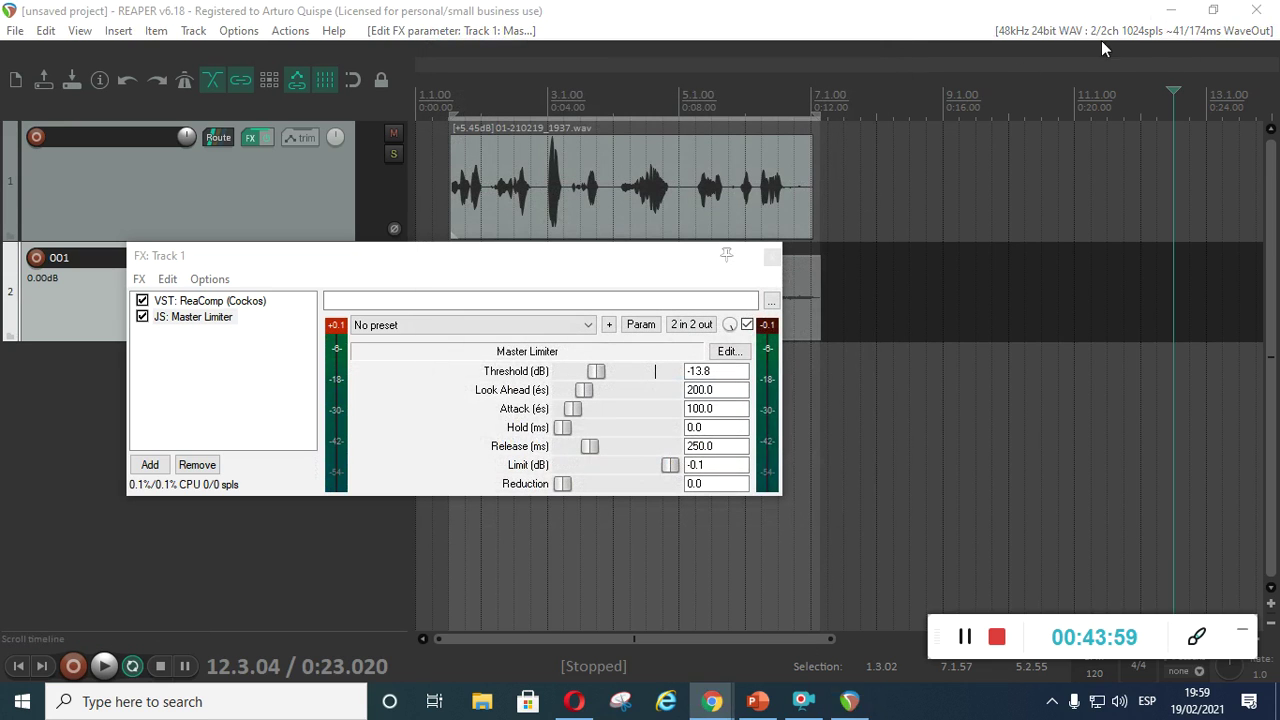
left_click_drag(105, 318, 860, 393)
left_click_drag(735, 256, 720, 505)
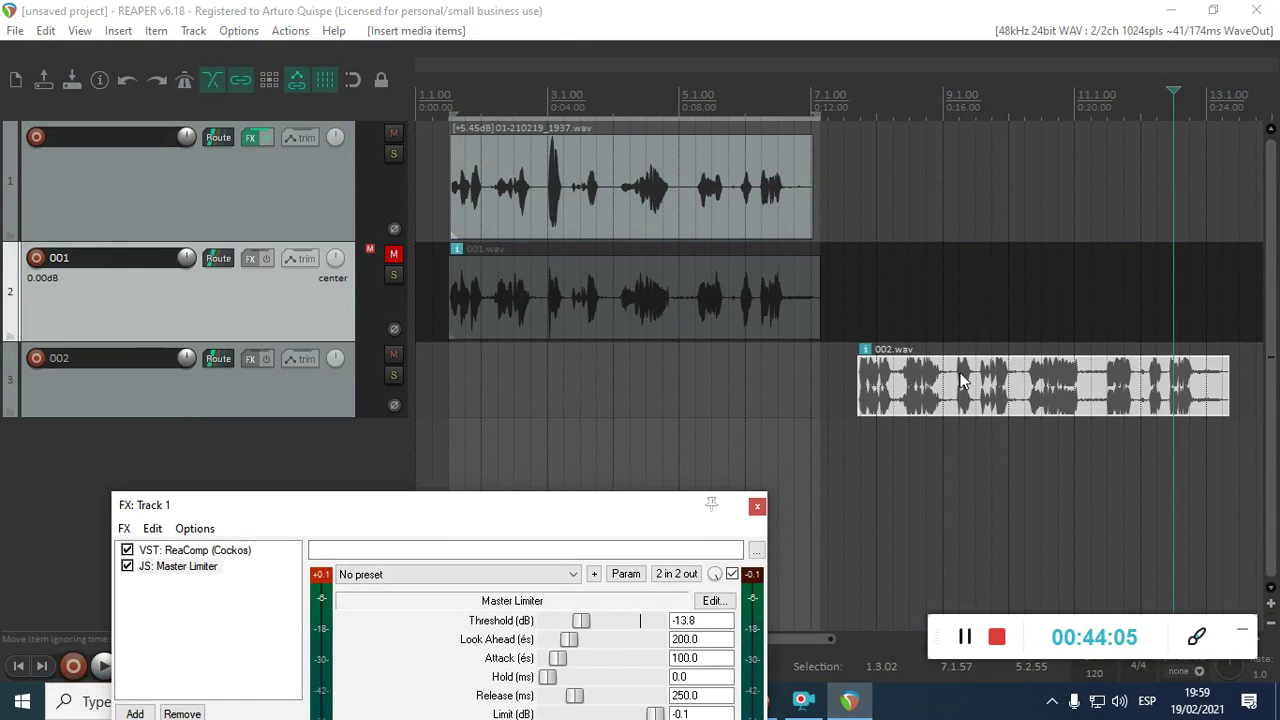
Step: Set the 002.wav item's take channel mode to Mono (Left)
right_click(962, 383)
left_click(712, 49)
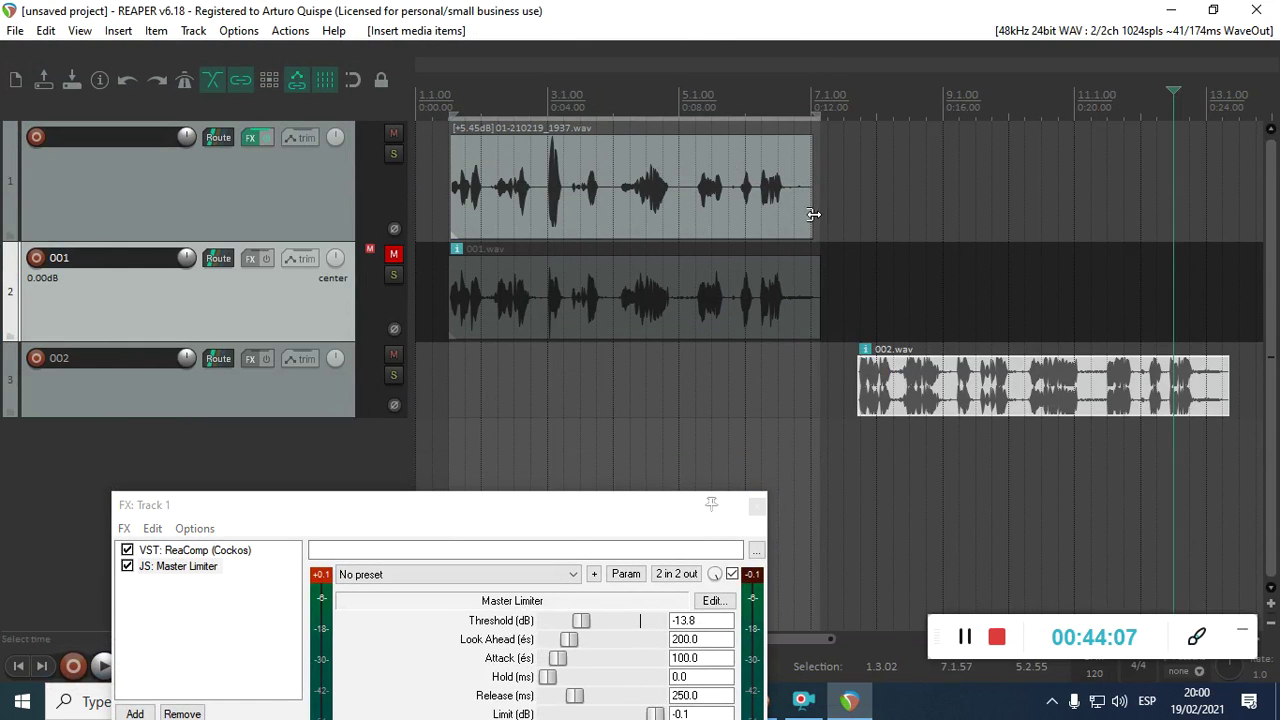
left_click(897, 375)
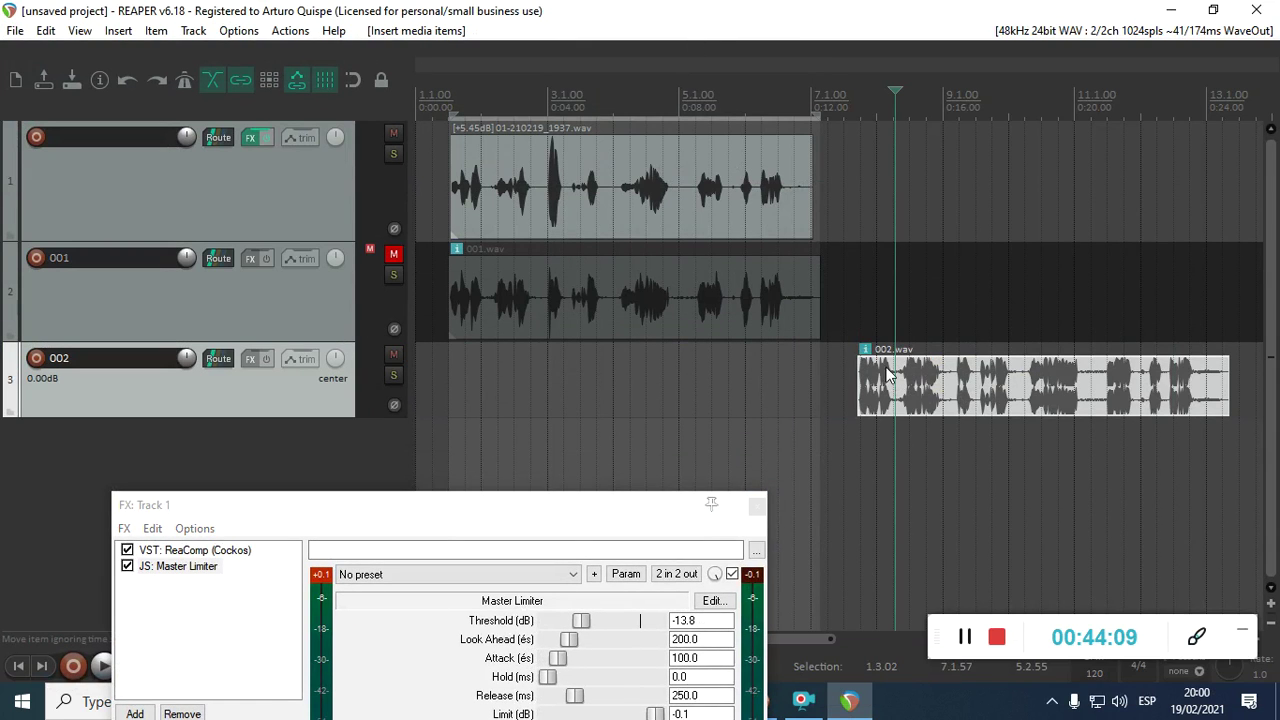
left_click(950, 390)
left_click_drag(1046, 408, 1035, 418)
left_click(907, 398)
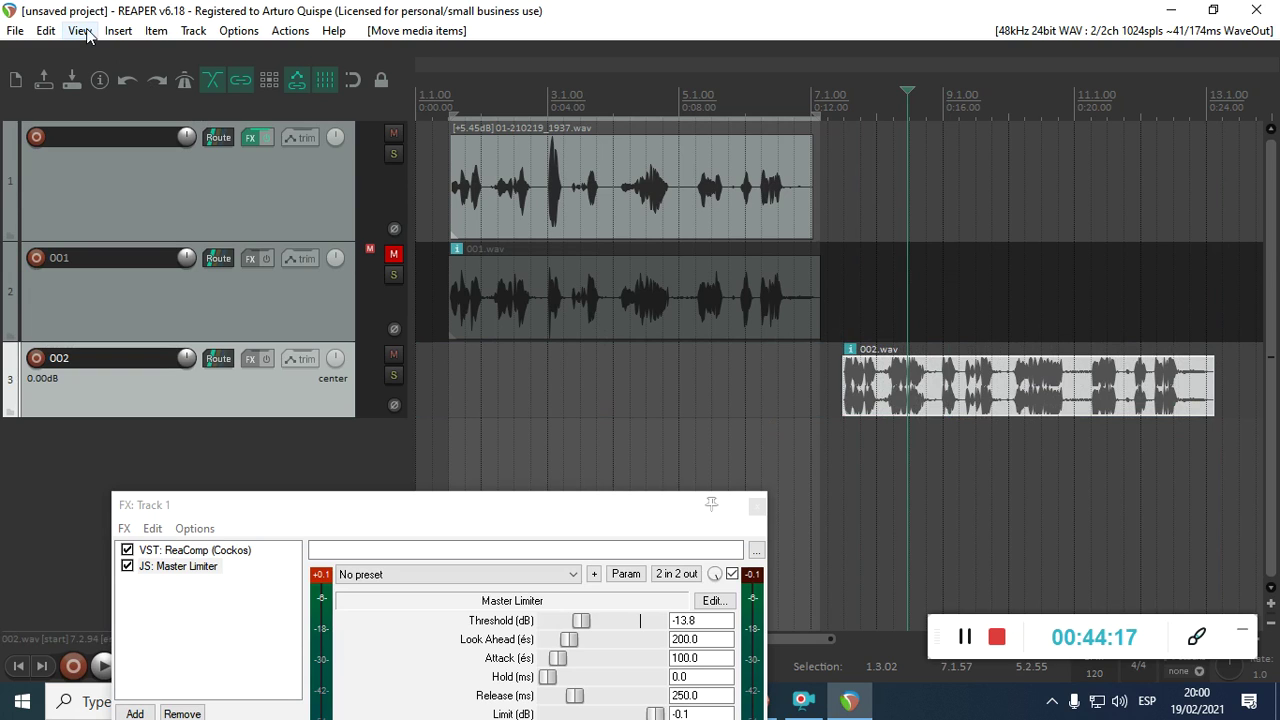
left_click(156, 30)
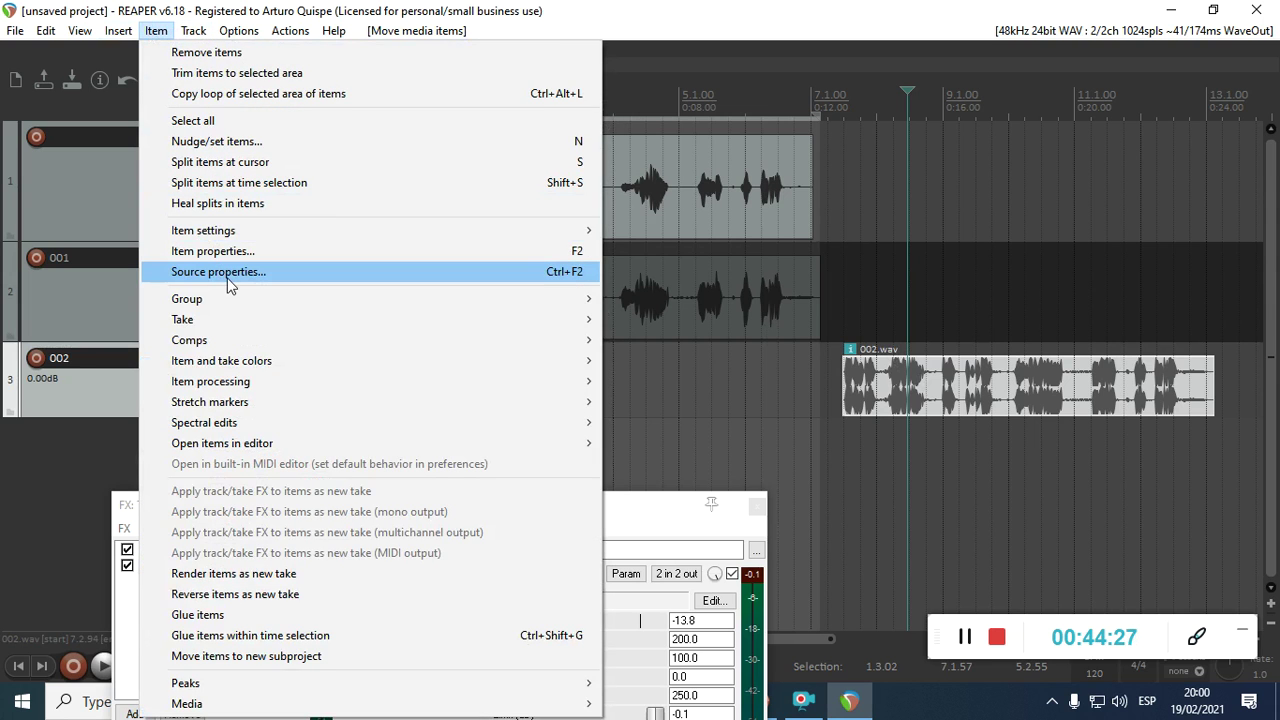
mouse_move(225, 234)
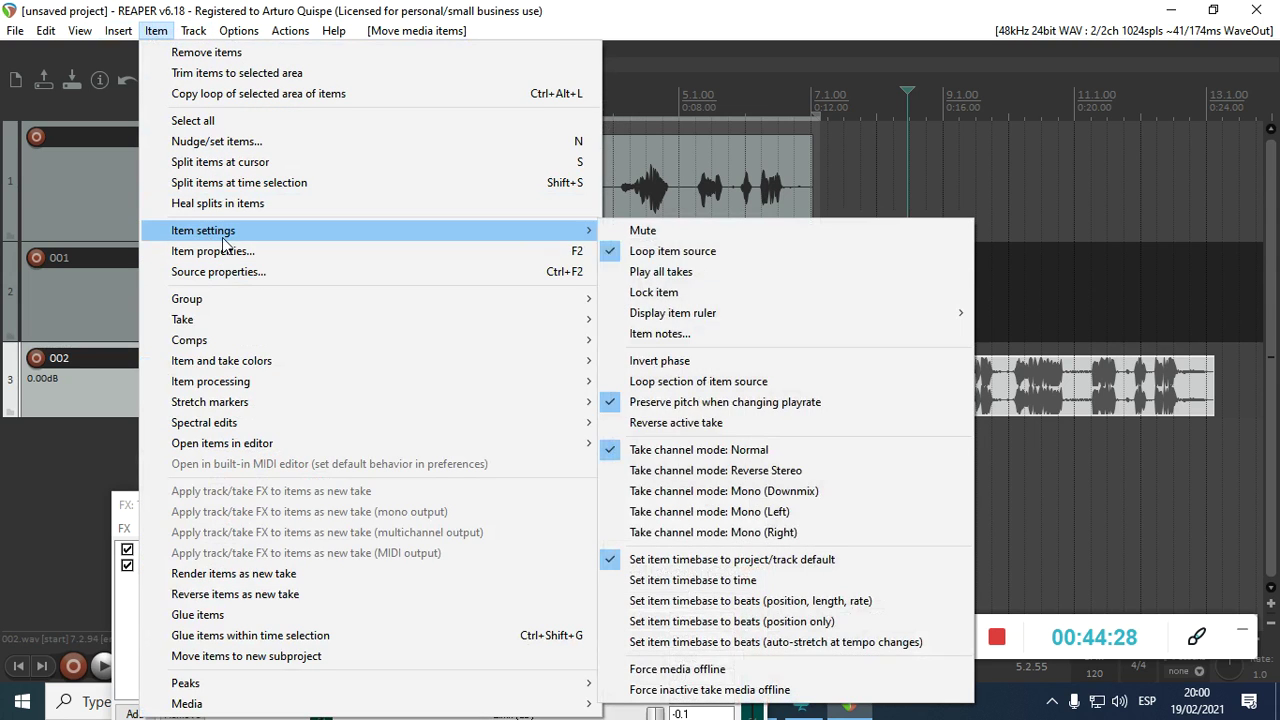
left_click(777, 513)
Step: Move the 002.wav item beneath 001.wav and line up its waveform with the two clips above
left_click_drag(952, 397, 484, 400)
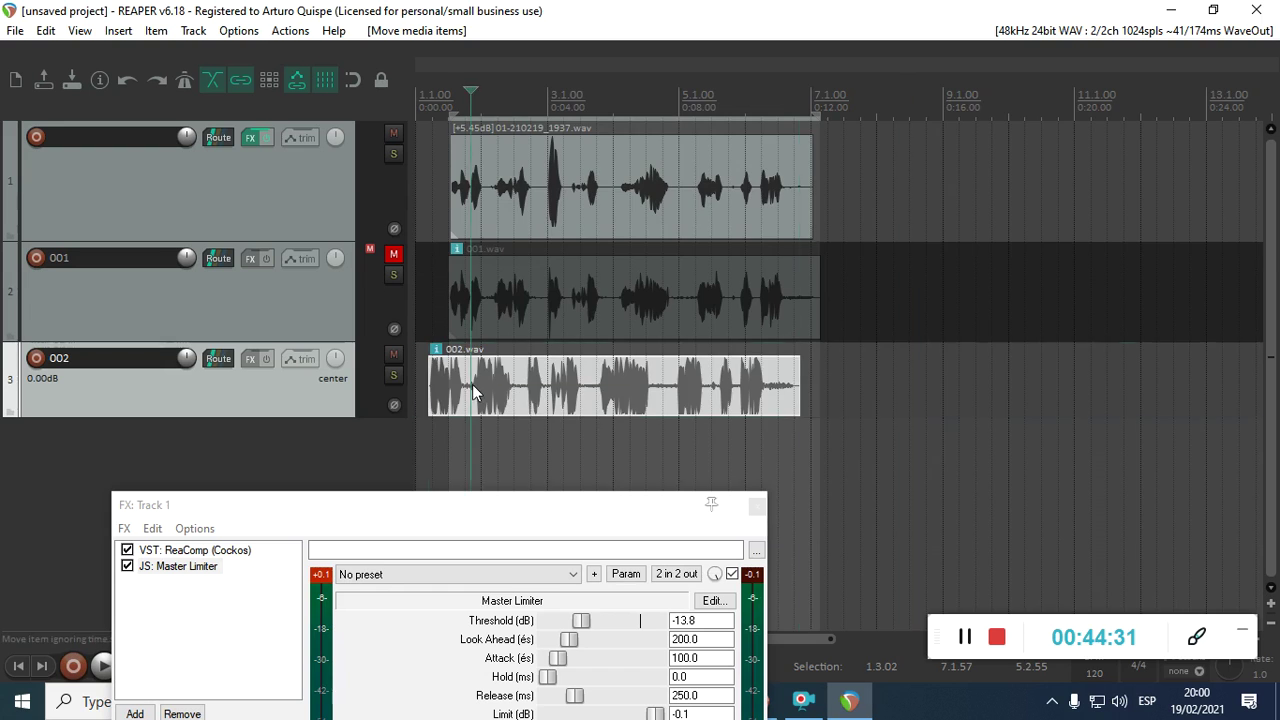
scroll(478, 395, "up", 5)
left_click_drag(627, 405, 908, 390)
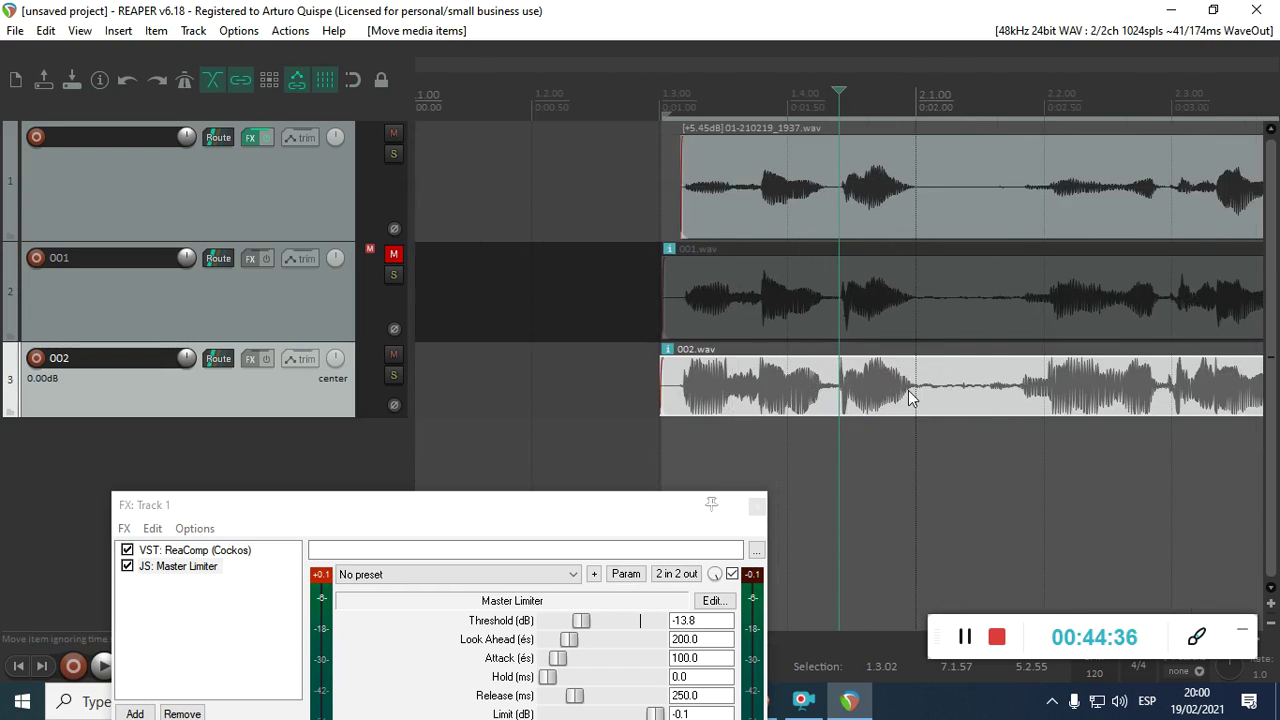
scroll(908, 390, "up", 3)
left_click_drag(775, 400, 787, 397)
scroll(787, 397, "down", 4)
Step: Unmute track 001 and increase the heights of tracks 001 and 002
left_click(394, 256)
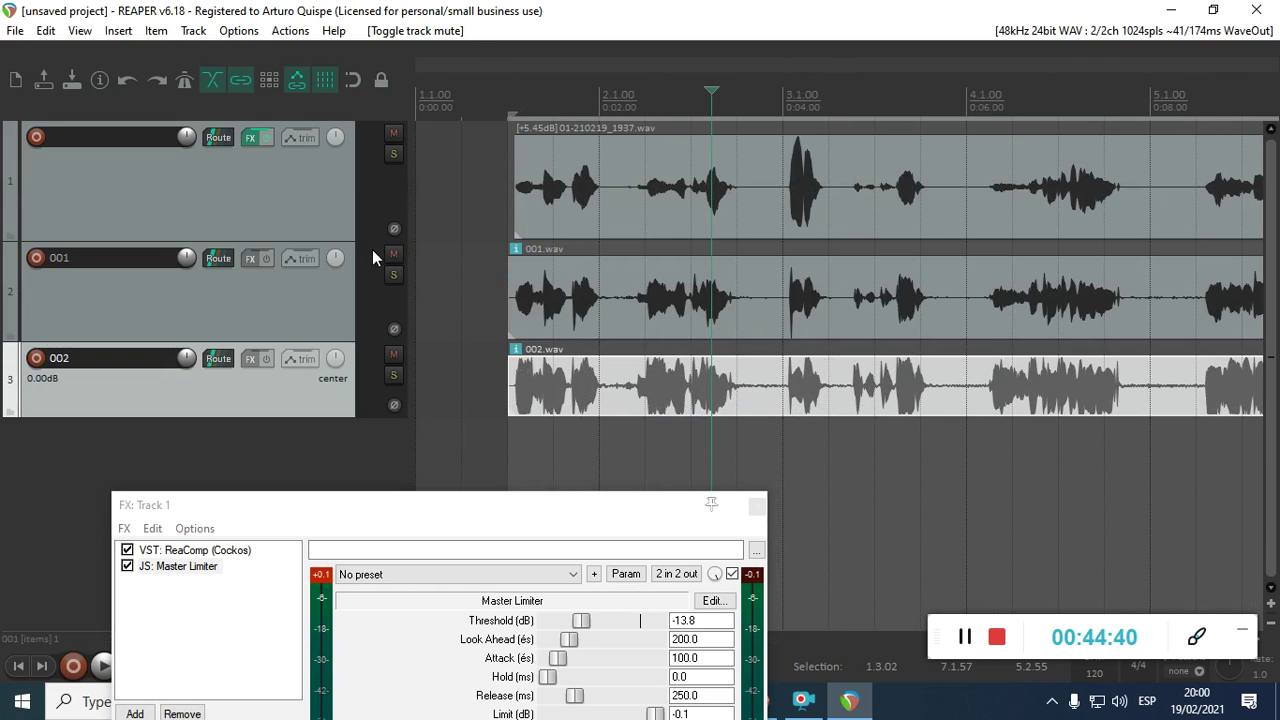
left_click(484, 416)
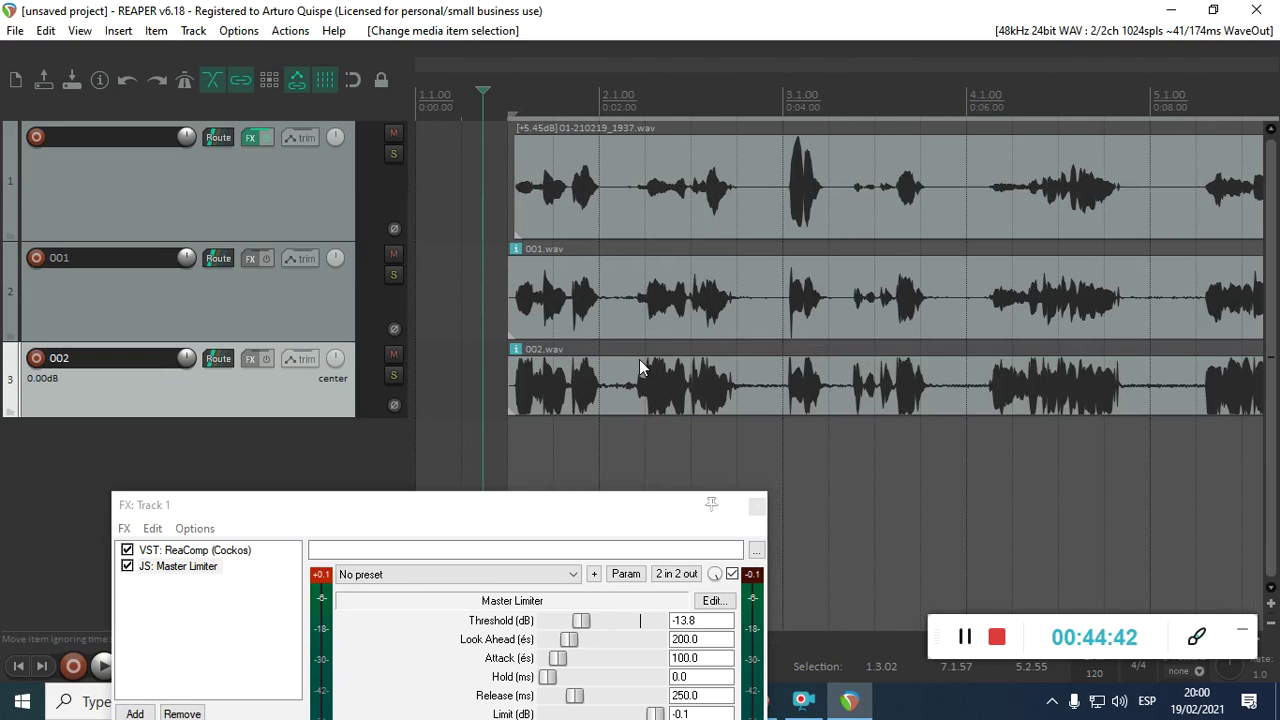
scroll(640, 367, "down", 3)
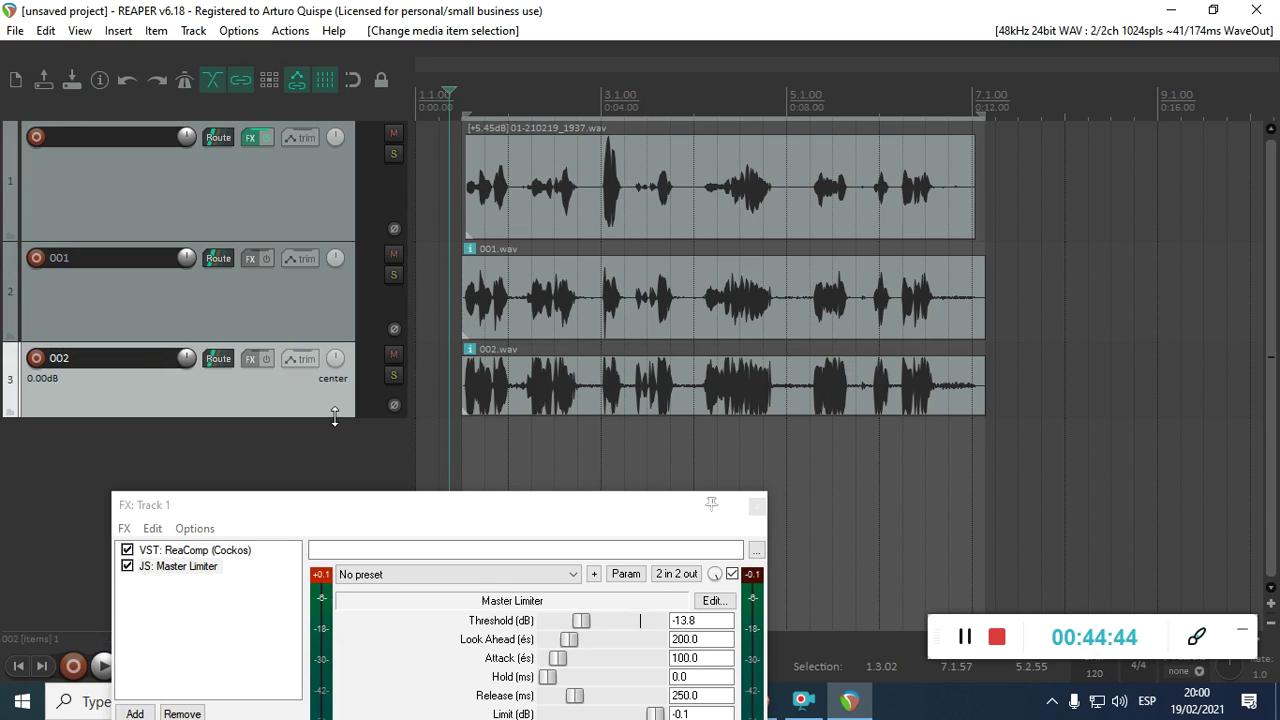
left_click_drag(334, 418, 336, 468)
left_click_drag(322, 341, 323, 368)
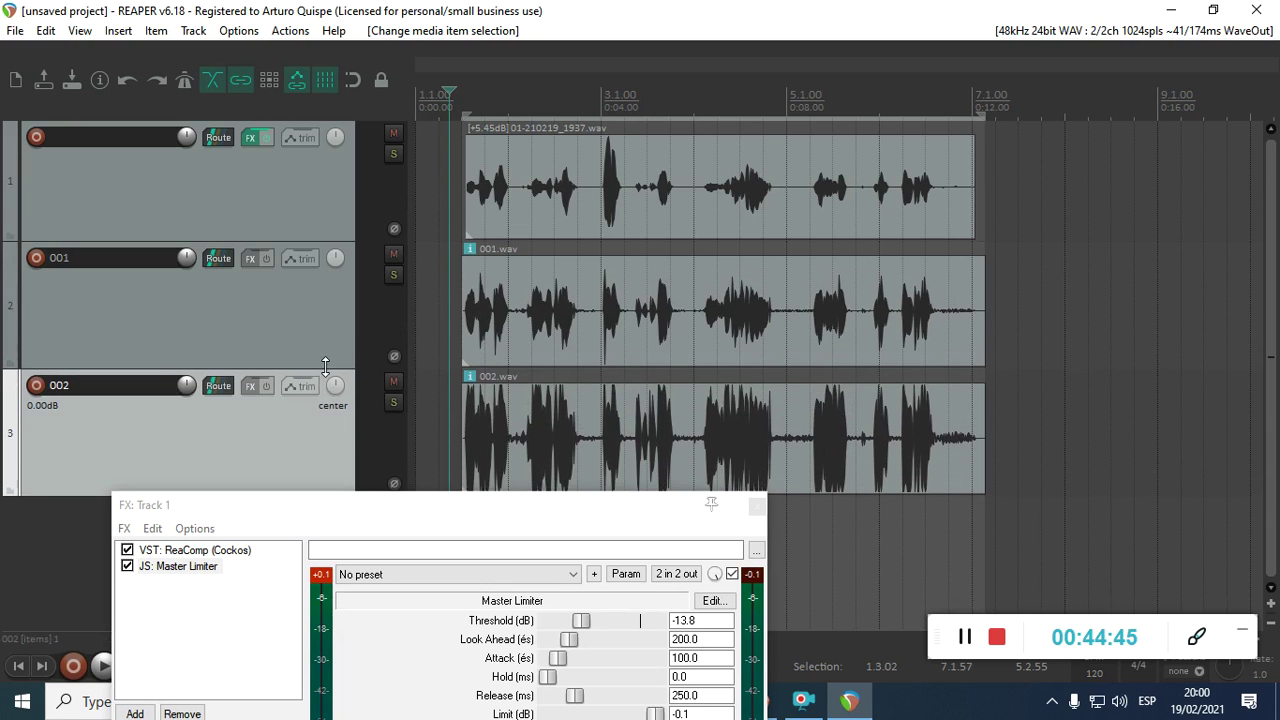
Step: Close the first track's FX window and compare the three stacked waveforms
left_click_drag(624, 497, 748, 188)
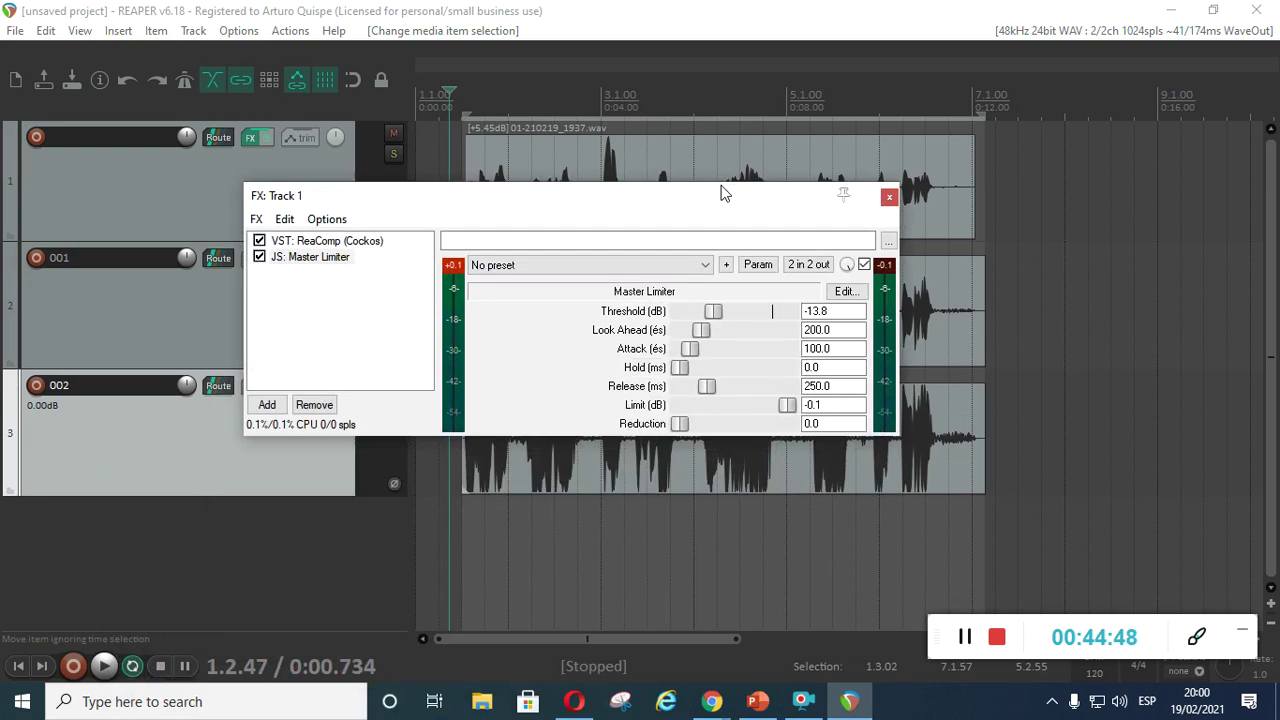
left_click(894, 192)
left_click(608, 300)
scroll(685, 268, "up", 3)
scroll(595, 264, "down", 3)
Step: Nudge the 002.wav and 001.wav items slightly to refine their alignment with the original voice clip
left_click(502, 216)
scroll(502, 216, "up", 5)
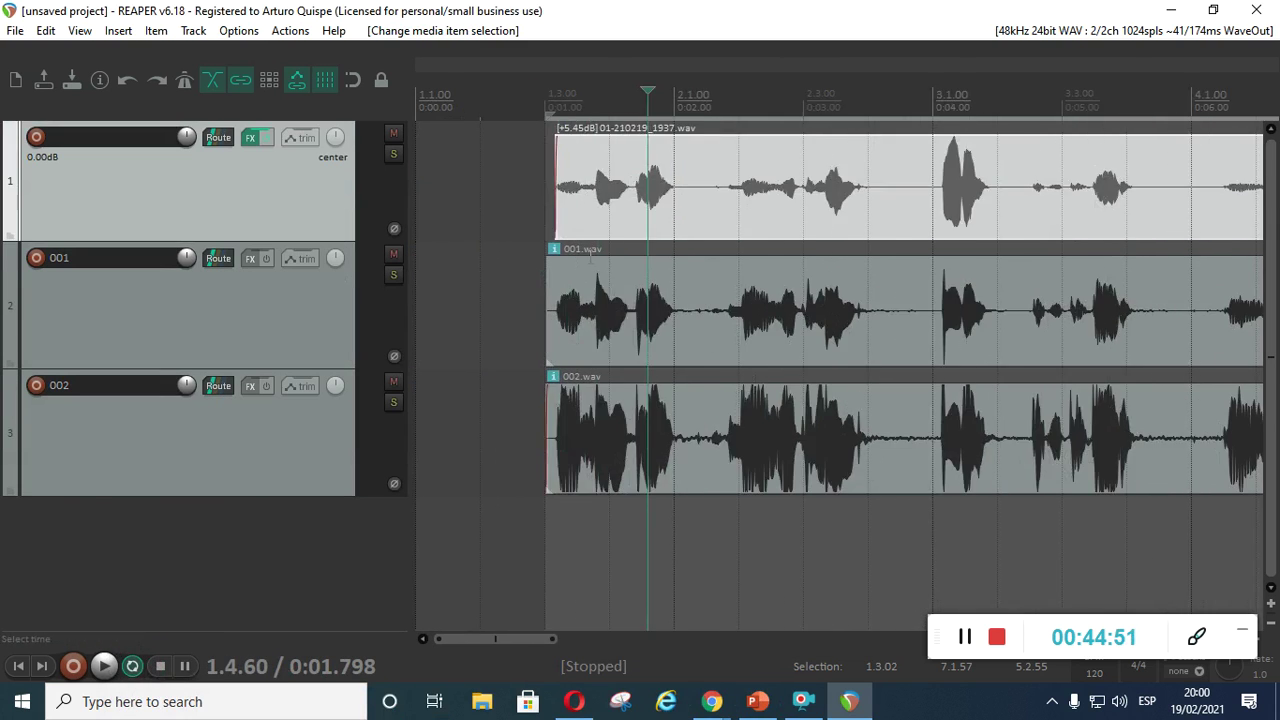
left_click_drag(792, 458, 818, 460)
left_click_drag(755, 335, 776, 340)
scroll(778, 362, "down", 2)
scroll(777, 357, "down", 5)
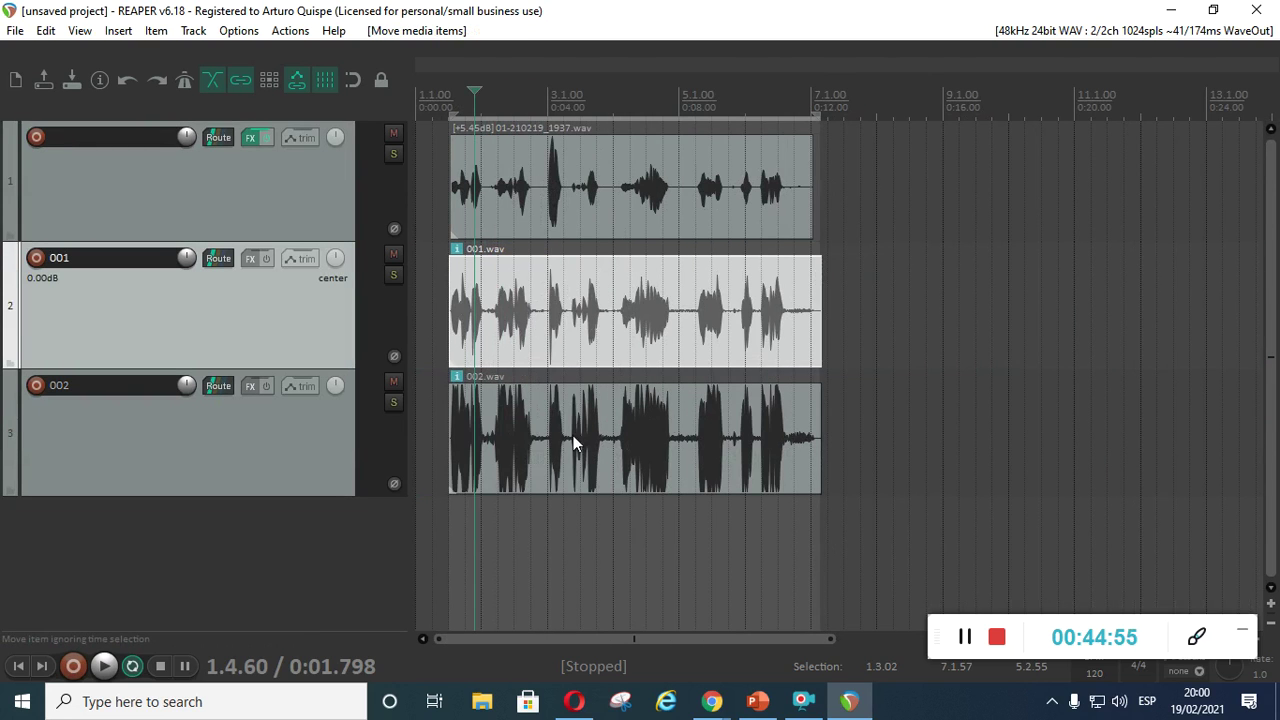
Step: Open the first track's FX chain to review the Master Limiter settings, and close it again
left_click(254, 138)
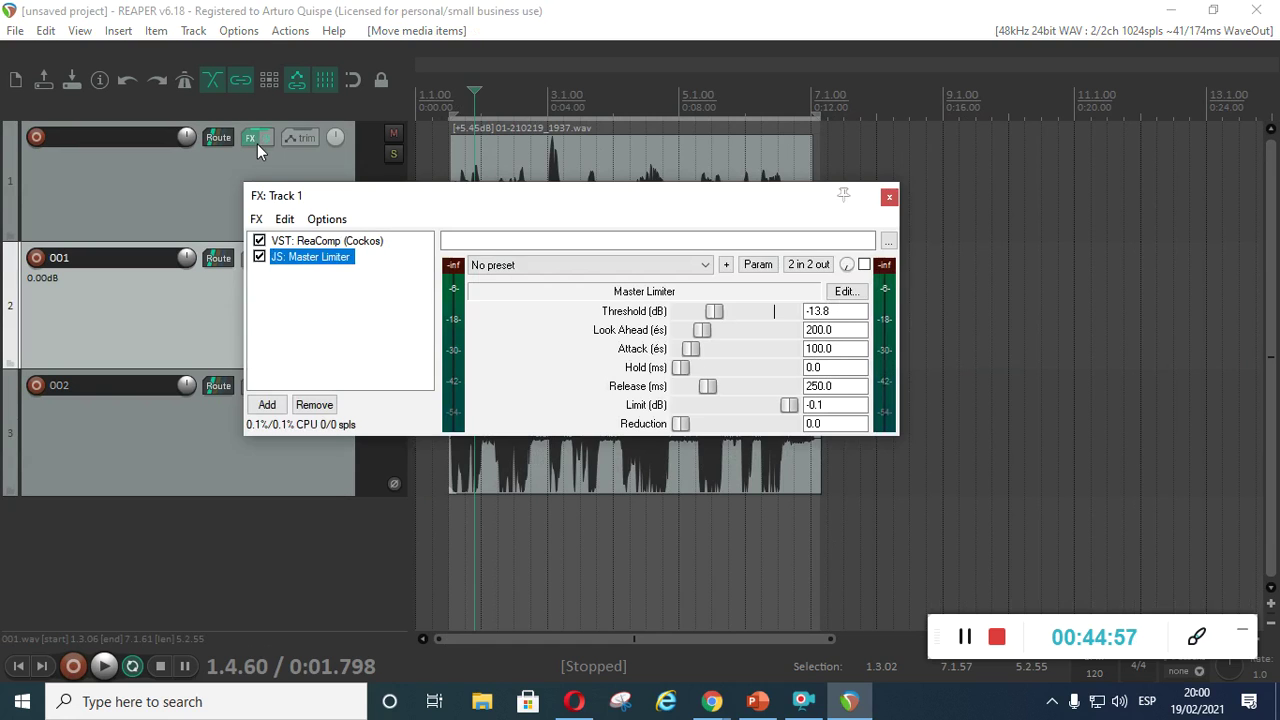
left_click(889, 197)
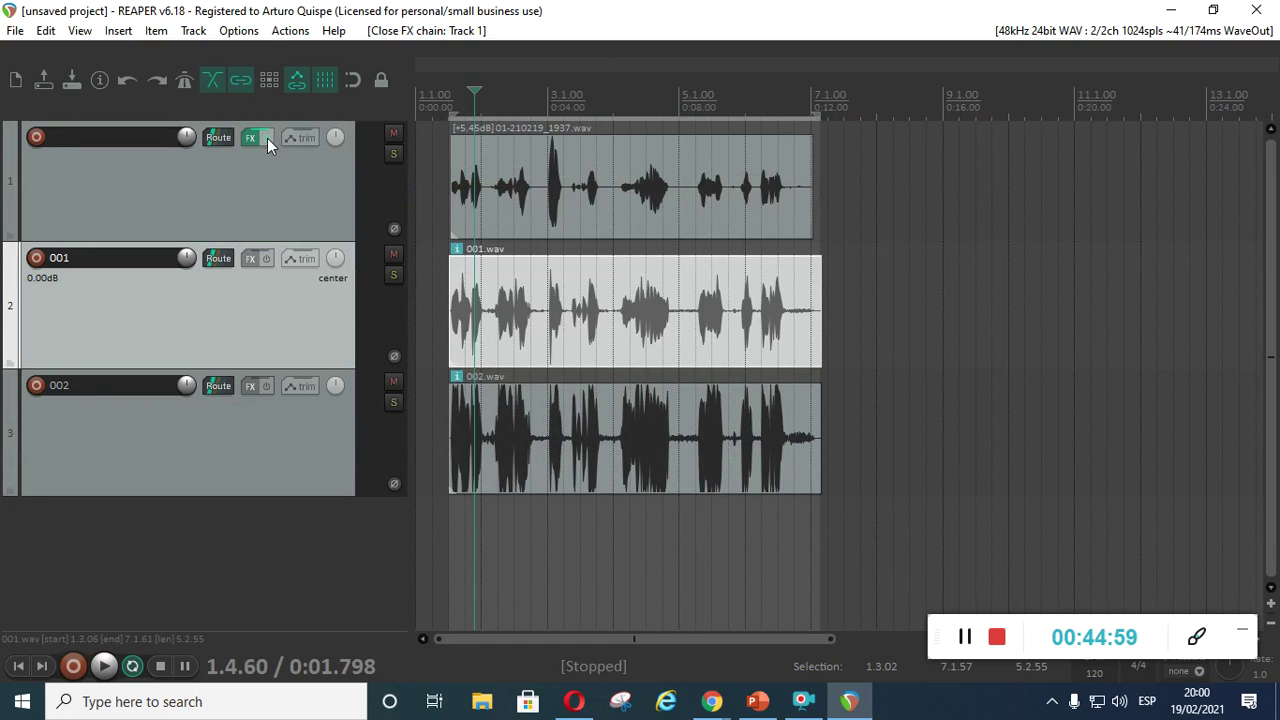
Step: Bypass the first track's effects, solo the track, play the original voice from just before the clip, and unsolo it
left_click(394, 155)
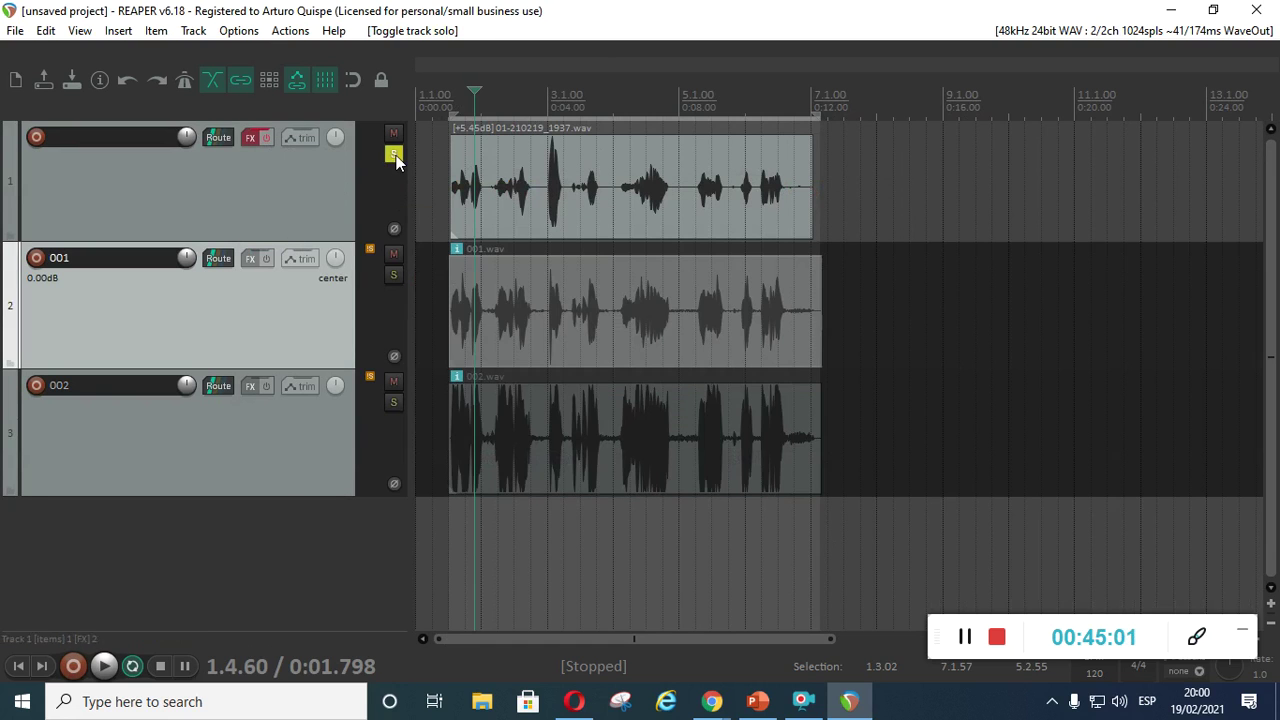
left_click(446, 88)
key("space")
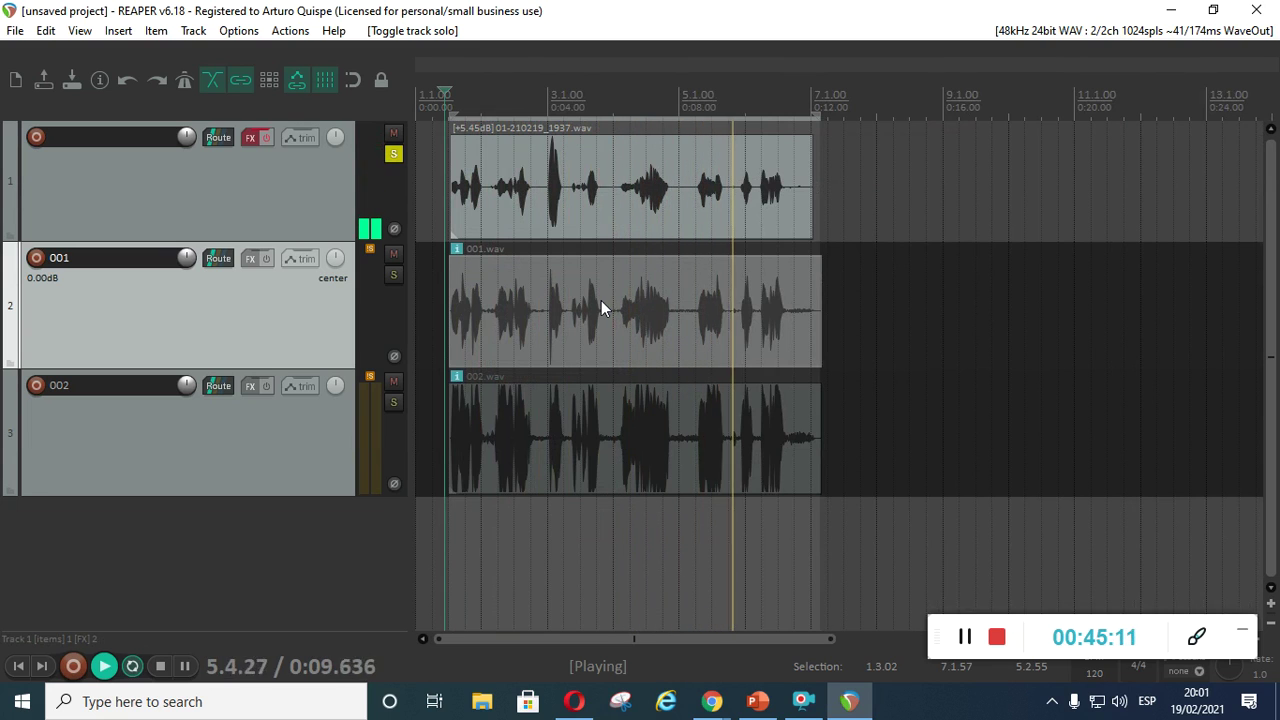
key("space")
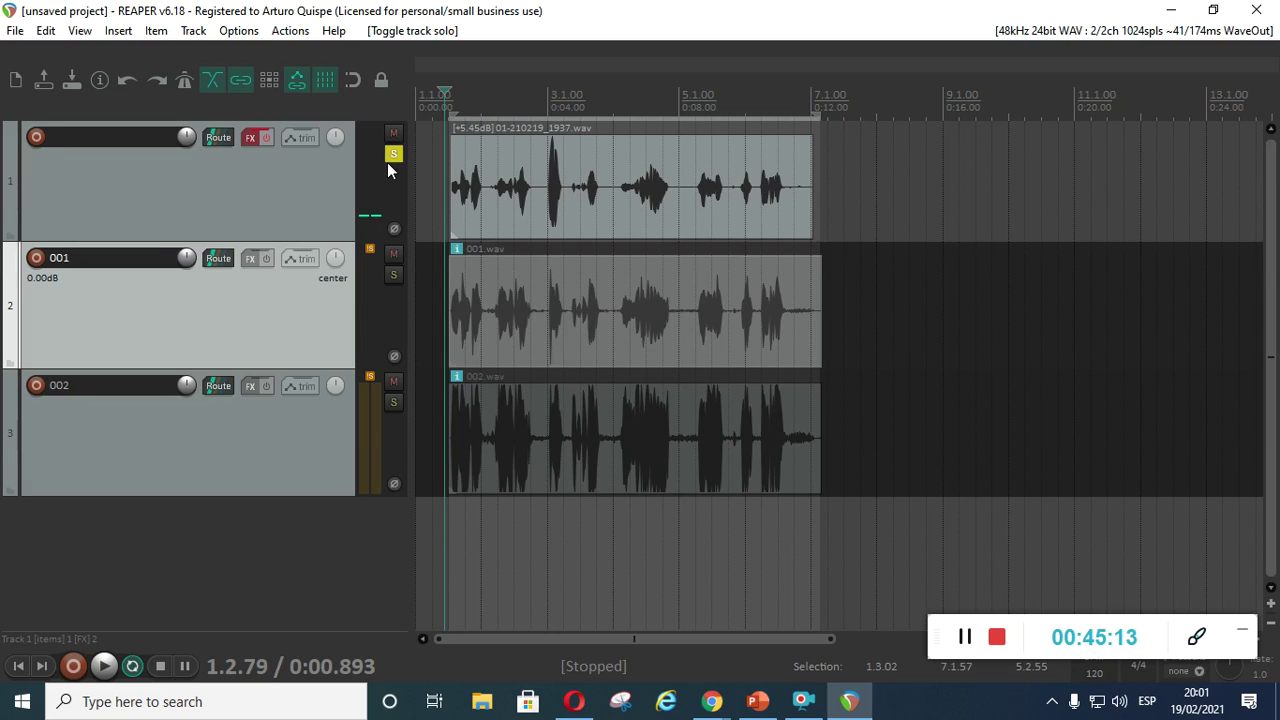
left_click(393, 153)
Step: Solo track 001, listen to the 001.wav item, and remove the solo
left_click(393, 274)
key("space")
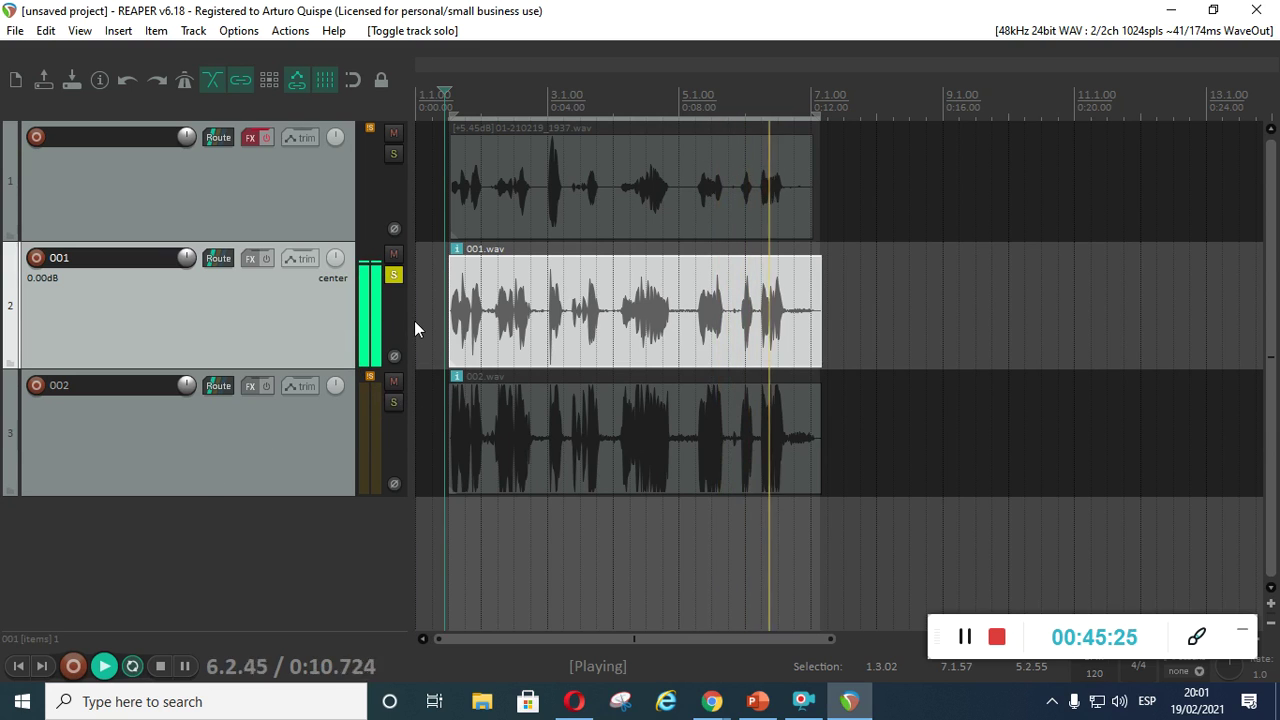
key("space")
left_click(392, 277)
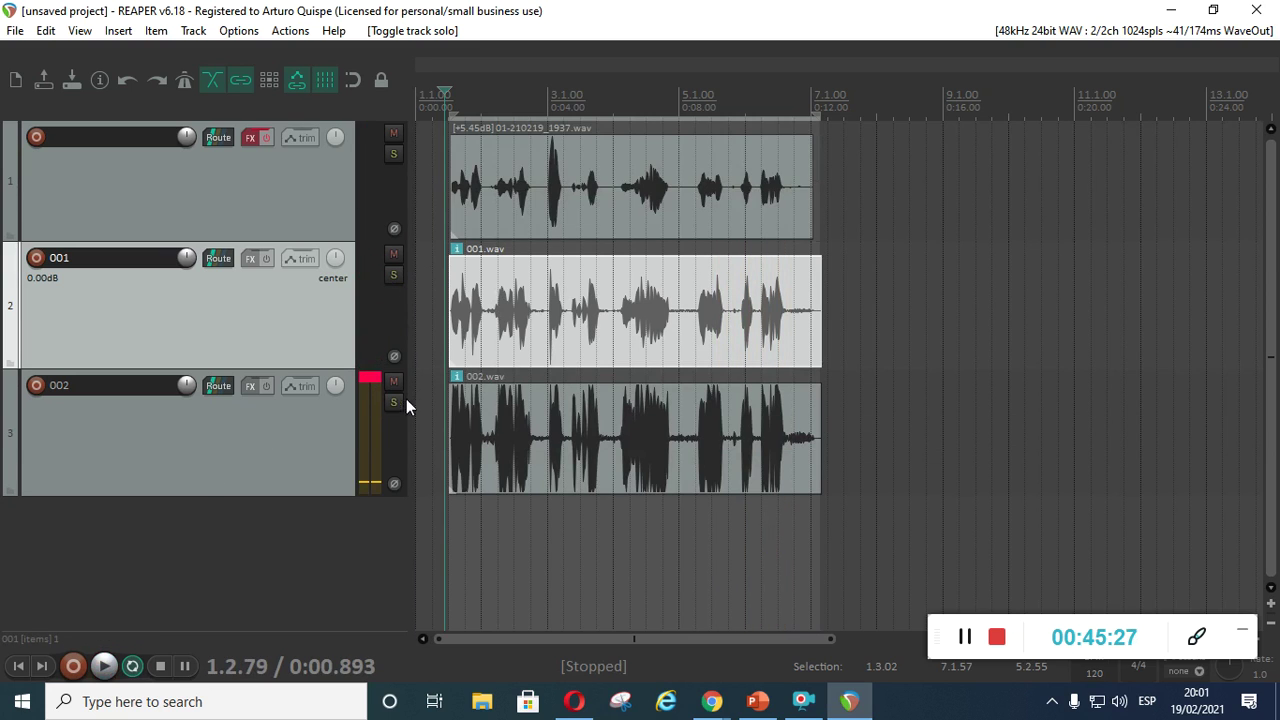
Step: Solo track 002 and, during playback, lower the 002.wav item's volume to -1.36 dB
left_click(393, 401)
key("space")
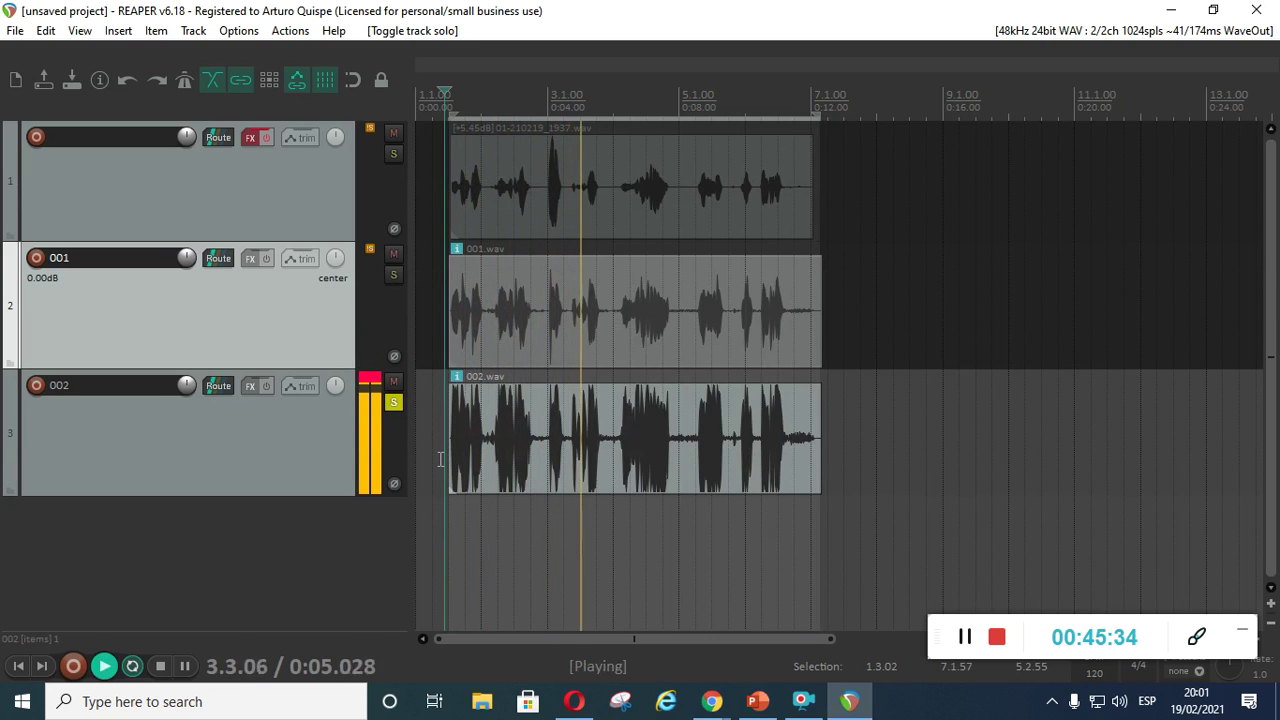
left_click_drag(607, 387, 606, 397)
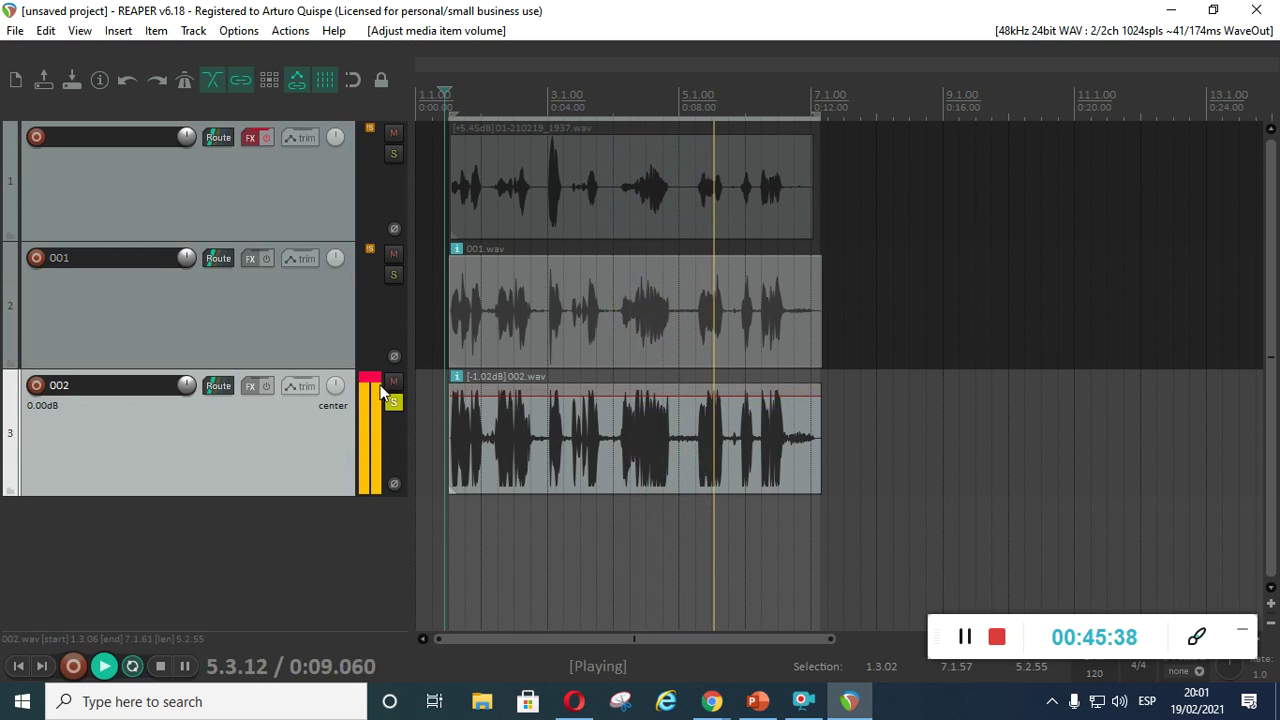
left_click_drag(607, 396, 605, 403)
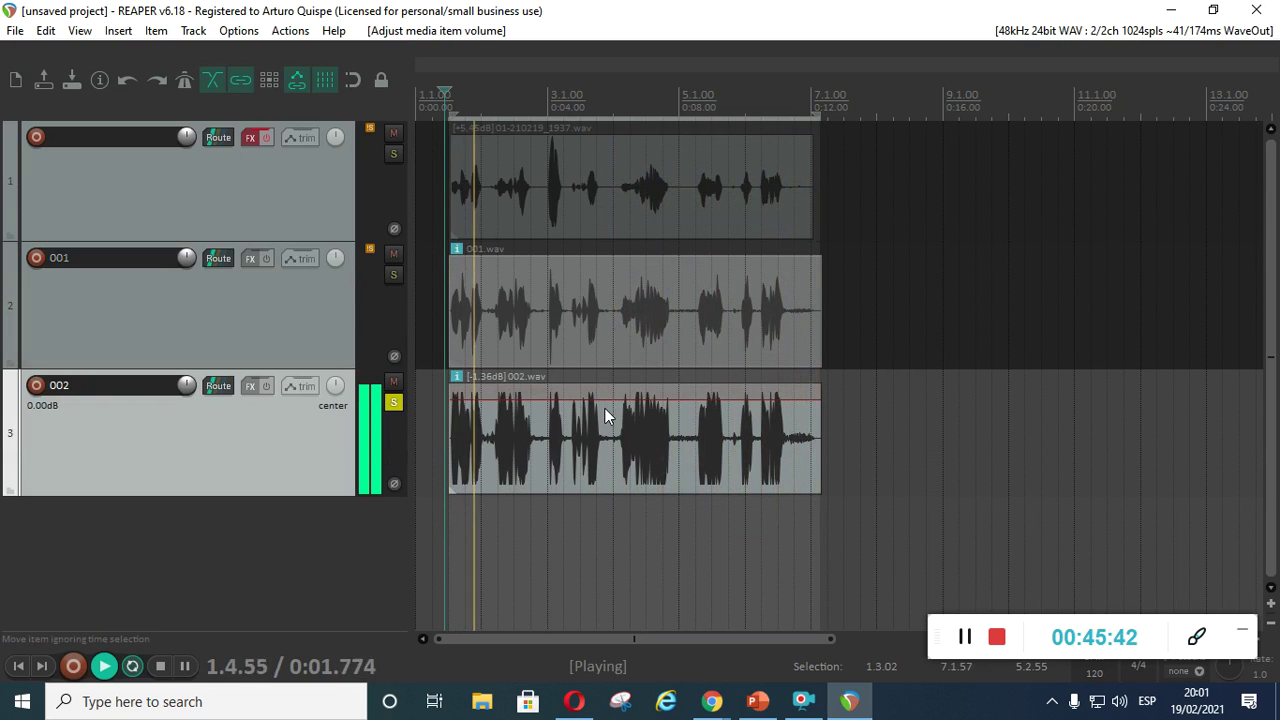
key("space")
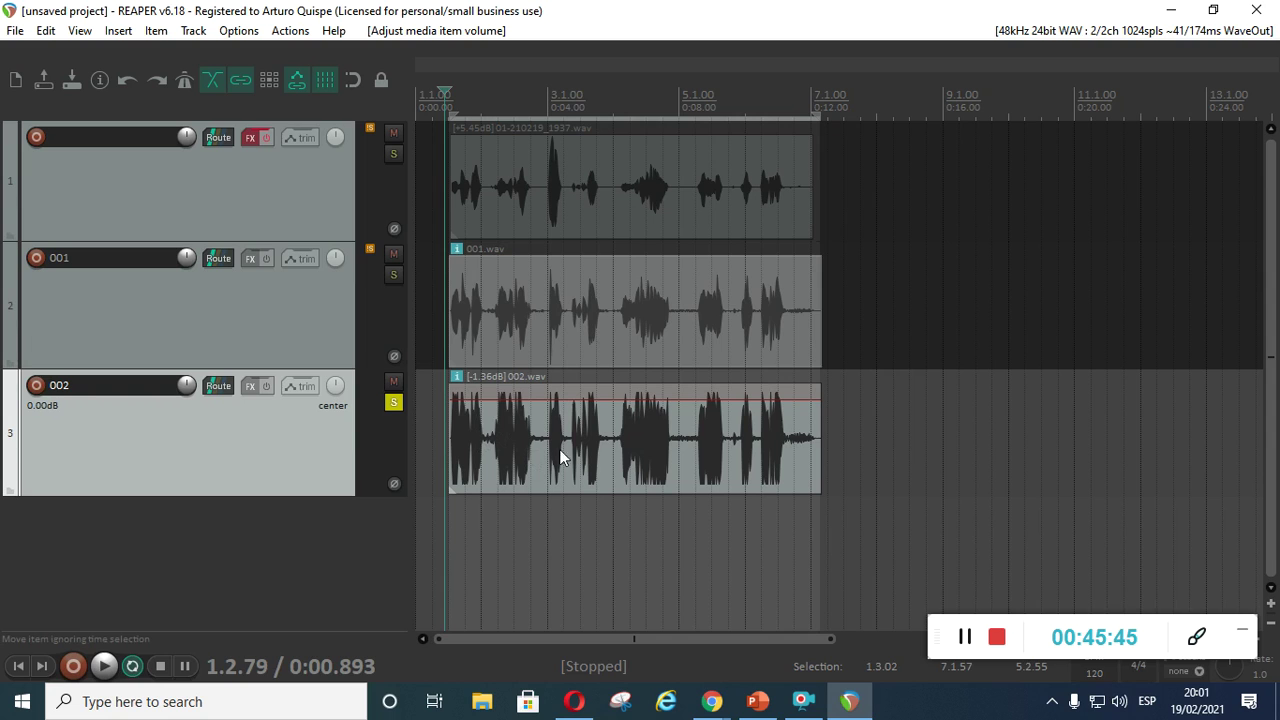
Step: Reduce the 002.wav item's volume further to -1.72 dB and place the edit cursor just before the clips
left_click(442, 424)
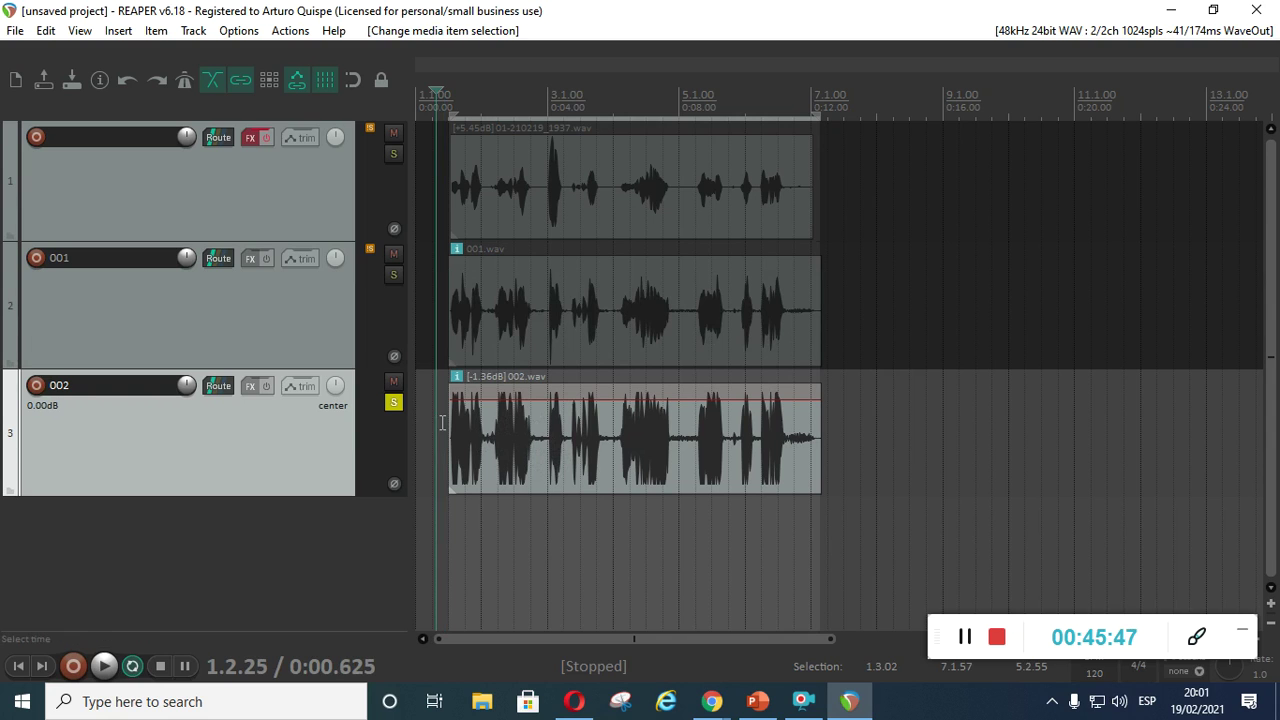
left_click_drag(510, 400, 505, 406)
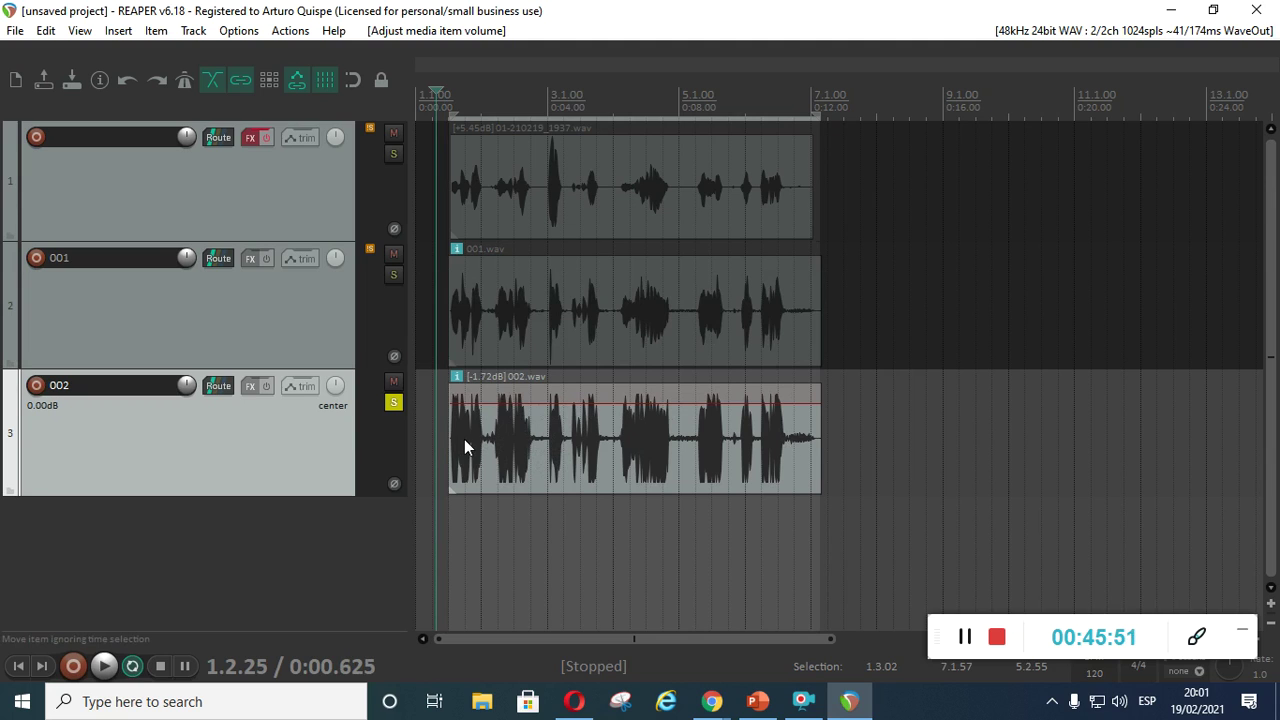
left_click(437, 421)
left_click(436, 421)
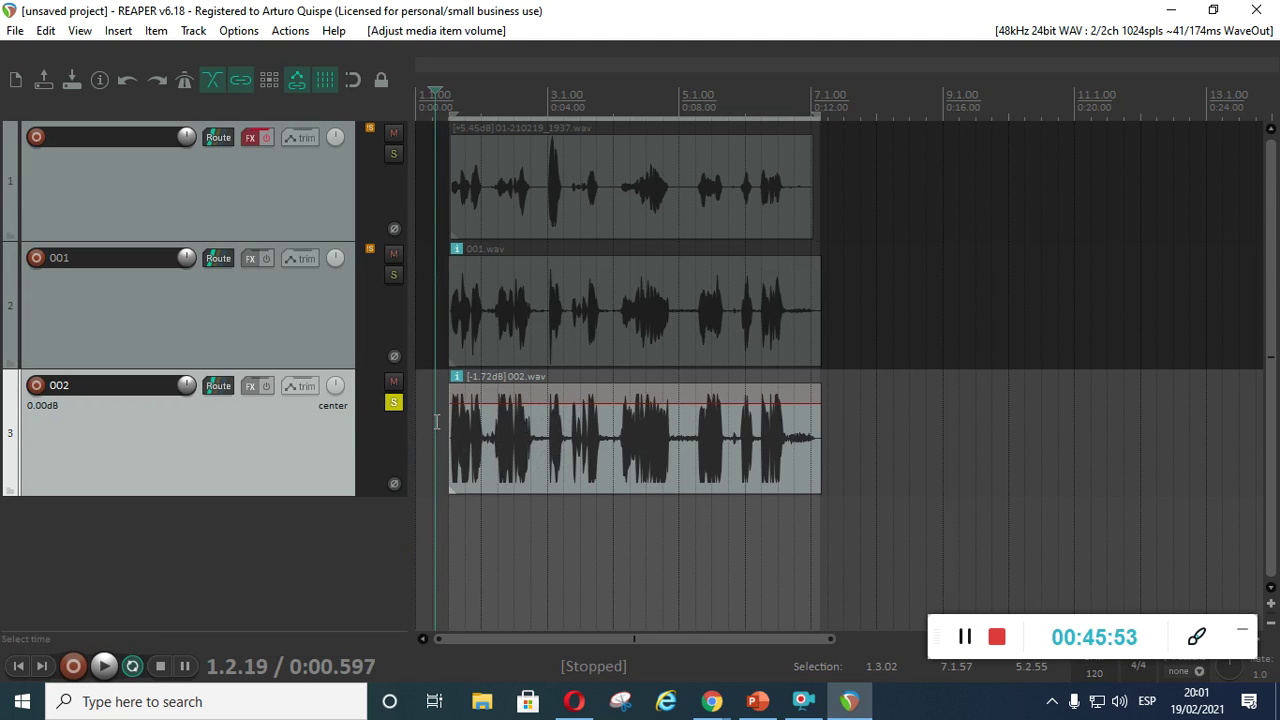